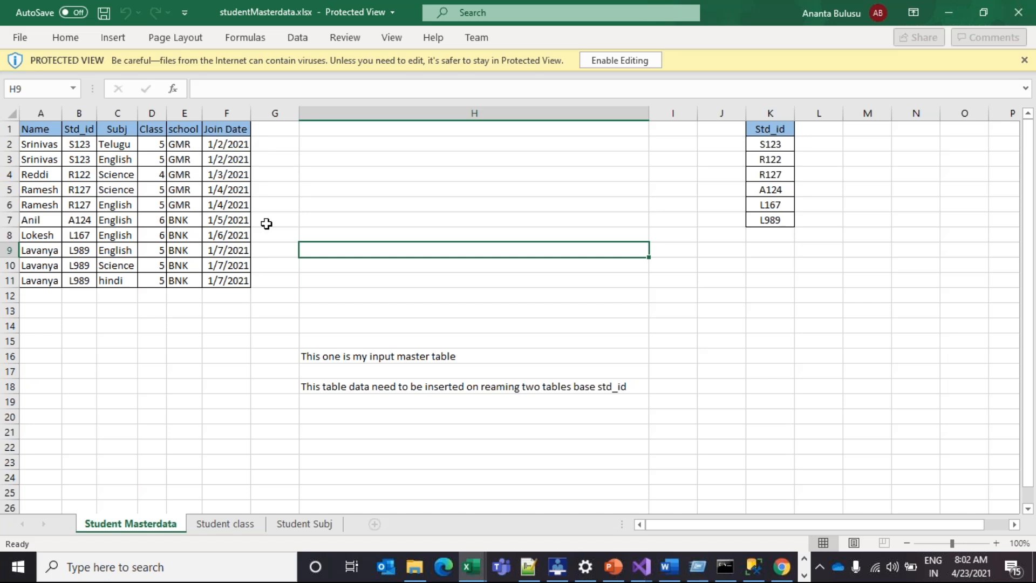
Enable editing, select the master table's columns A:F and its Std_id cells, then view Student class
{"action": "left_click", "coordinate": [628, 64]}
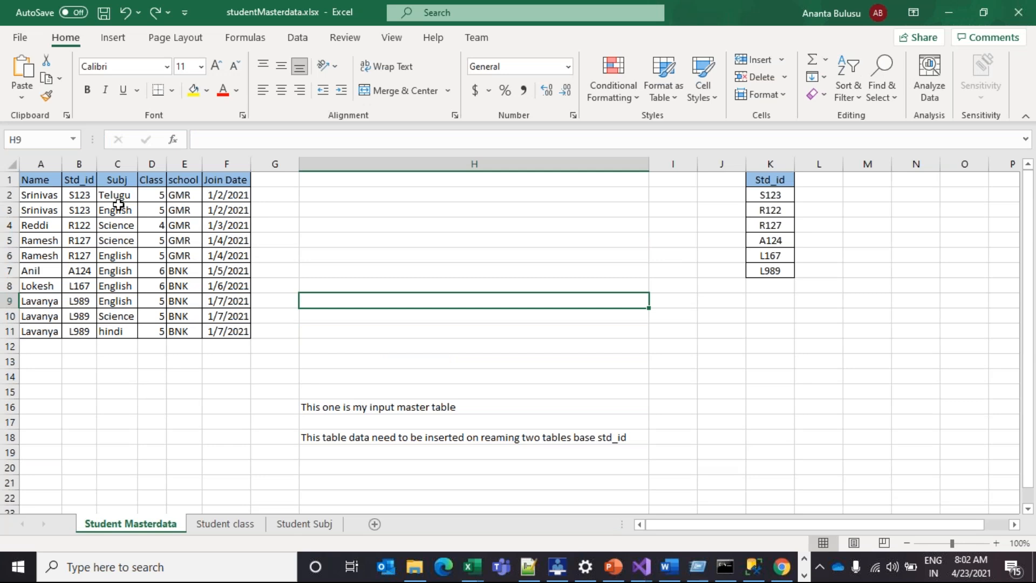
{"action": "left_click_drag", "start_coordinate": [39, 164], "coordinate": [263, 323]}
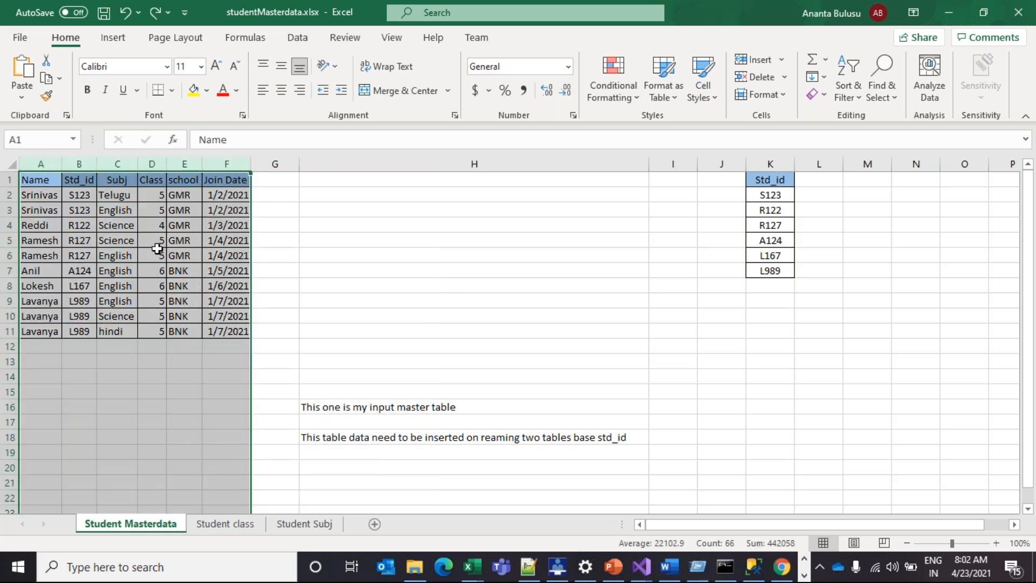
{"action": "left_click", "coordinate": [80, 185]}
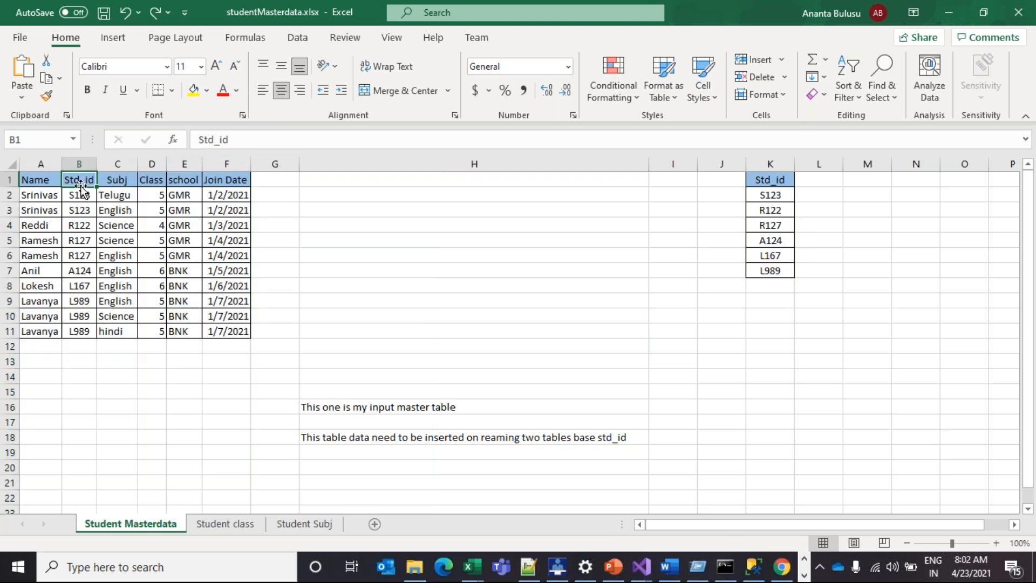
{"action": "left_click", "coordinate": [90, 197]}
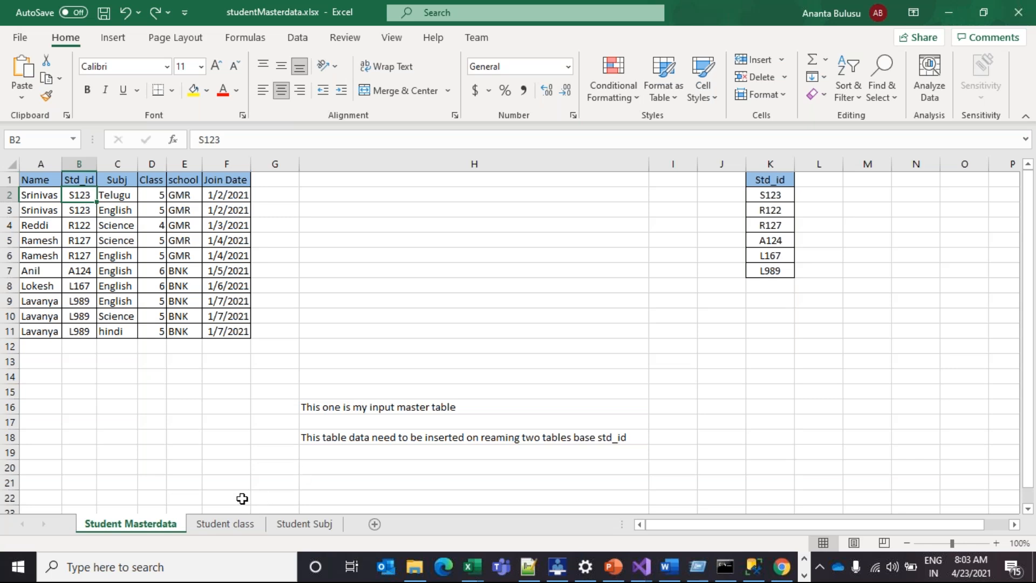
{"action": "left_click", "coordinate": [242, 528]}
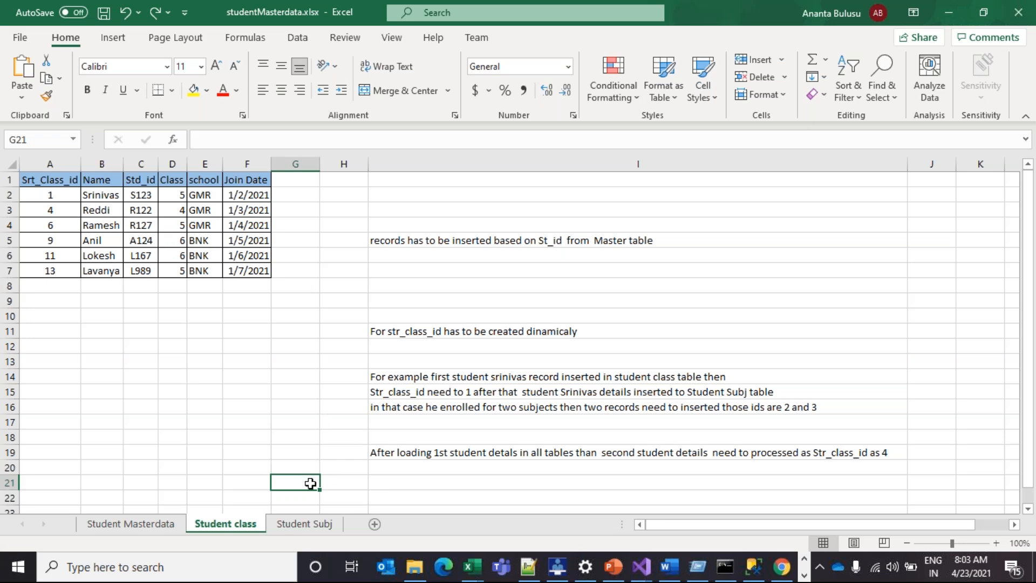
Review the Student Subj table's id cells, glance at Student class, then return to Student Masterdata
{"action": "left_click", "coordinate": [296, 526]}
{"action": "left_click", "coordinate": [154, 210]}
{"action": "left_click", "coordinate": [189, 193]}
{"action": "left_click", "coordinate": [250, 527]}
{"action": "left_click", "coordinate": [290, 534]}
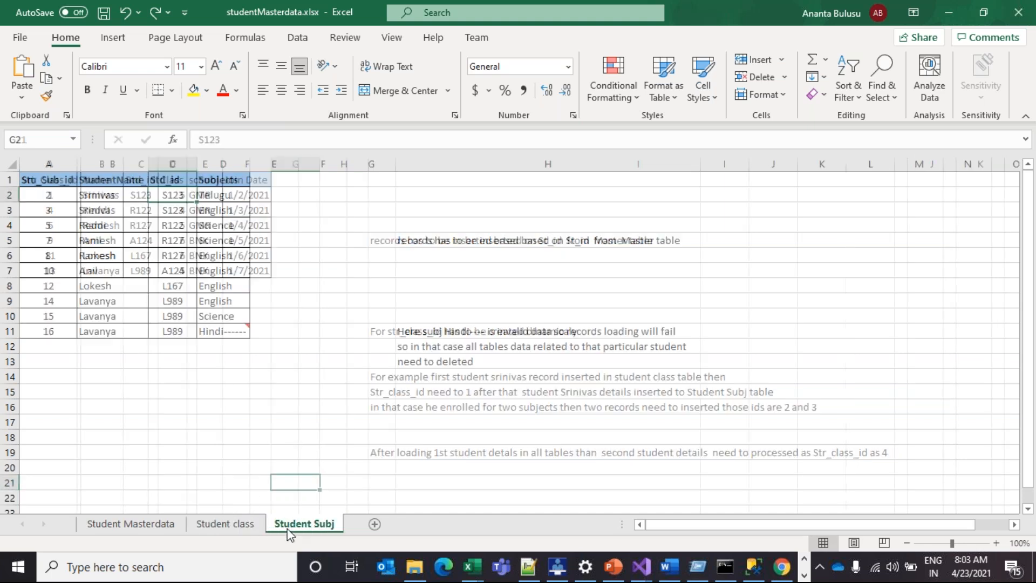
{"action": "left_click", "coordinate": [134, 528]}
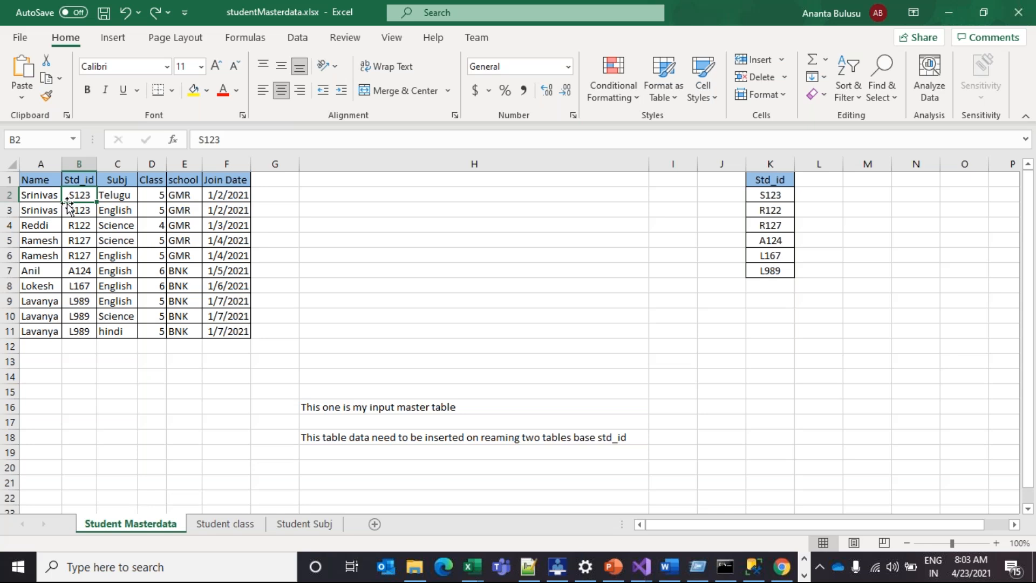
{"action": "left_click_drag", "start_coordinate": [46, 197], "coordinate": [142, 196]}
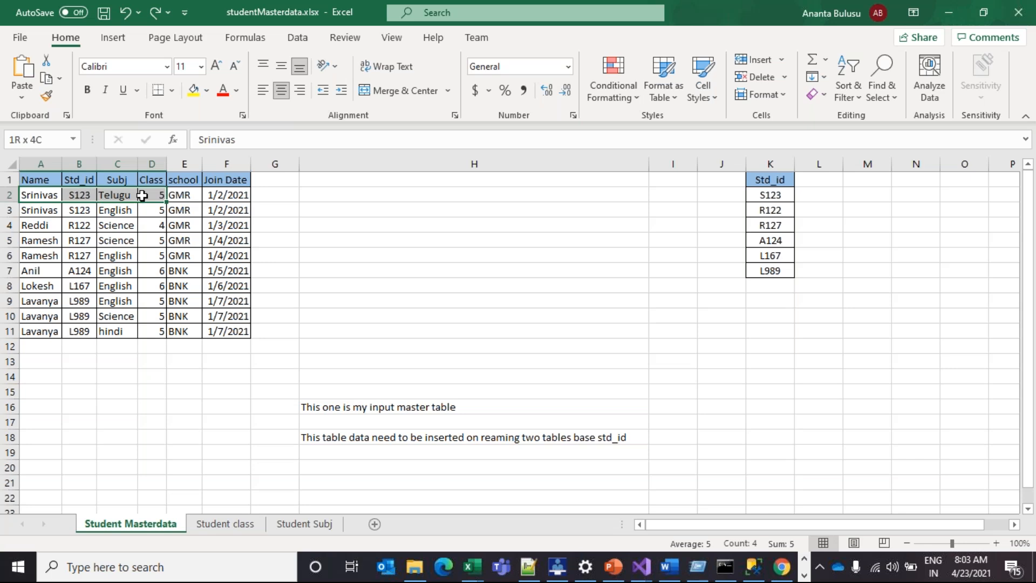
{"action": "left_click_drag", "start_coordinate": [142, 196], "coordinate": [145, 208]}
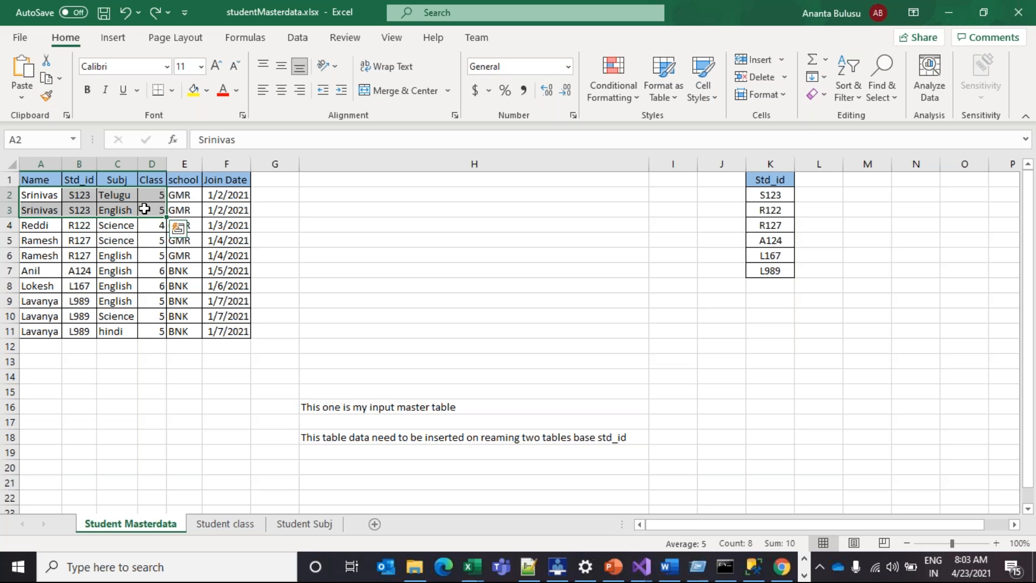
{"action": "left_click", "coordinate": [145, 209]}
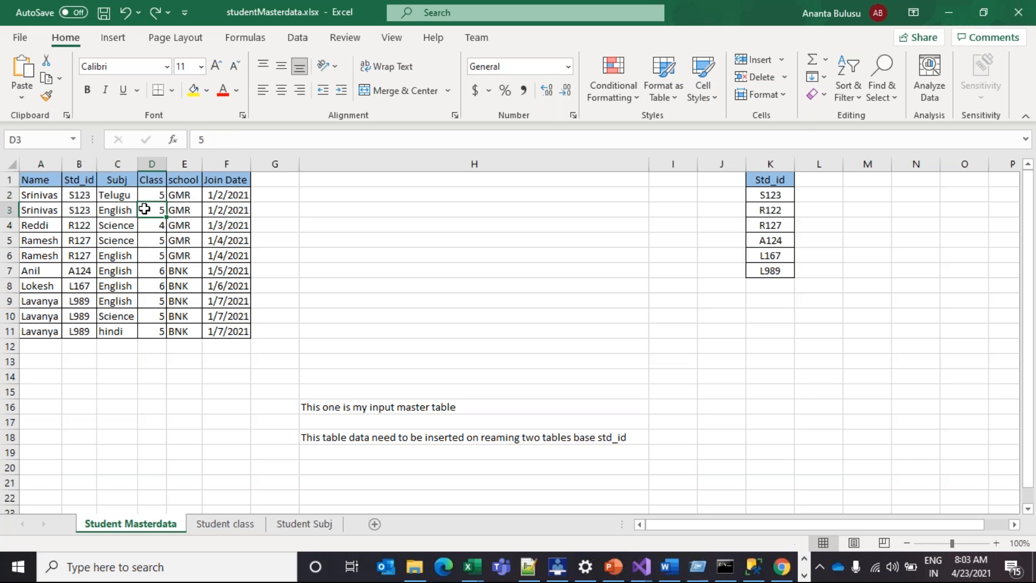
{"action": "left_click_drag", "start_coordinate": [111, 197], "coordinate": [151, 208]}
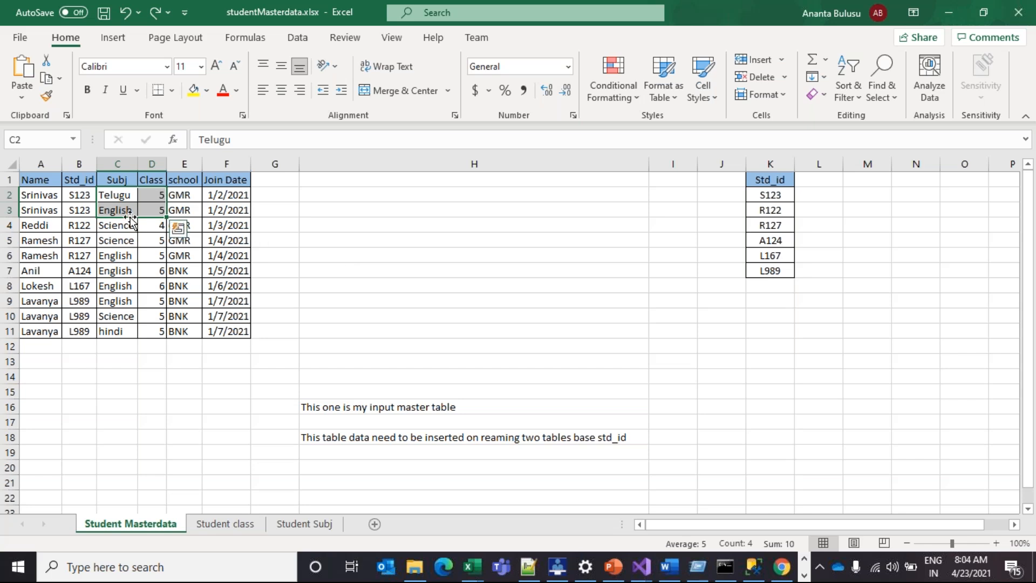
{"action": "left_click", "coordinate": [116, 198]}
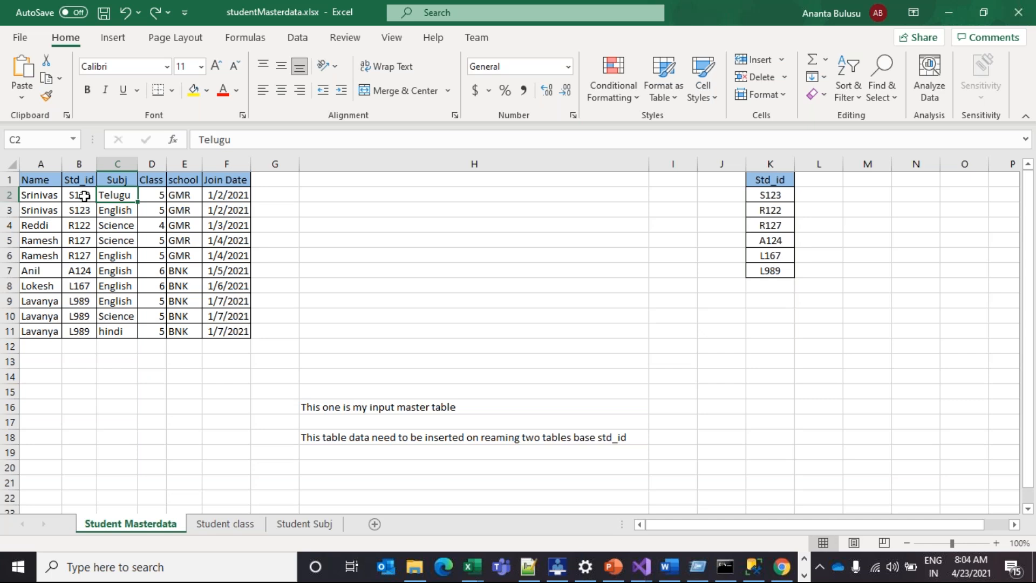
{"action": "left_click_drag", "start_coordinate": [84, 196], "coordinate": [86, 212]}
{"action": "left_click", "coordinate": [85, 226]}
{"action": "left_click", "coordinate": [84, 200]}
{"action": "left_click_drag", "start_coordinate": [85, 203], "coordinate": [85, 211]}
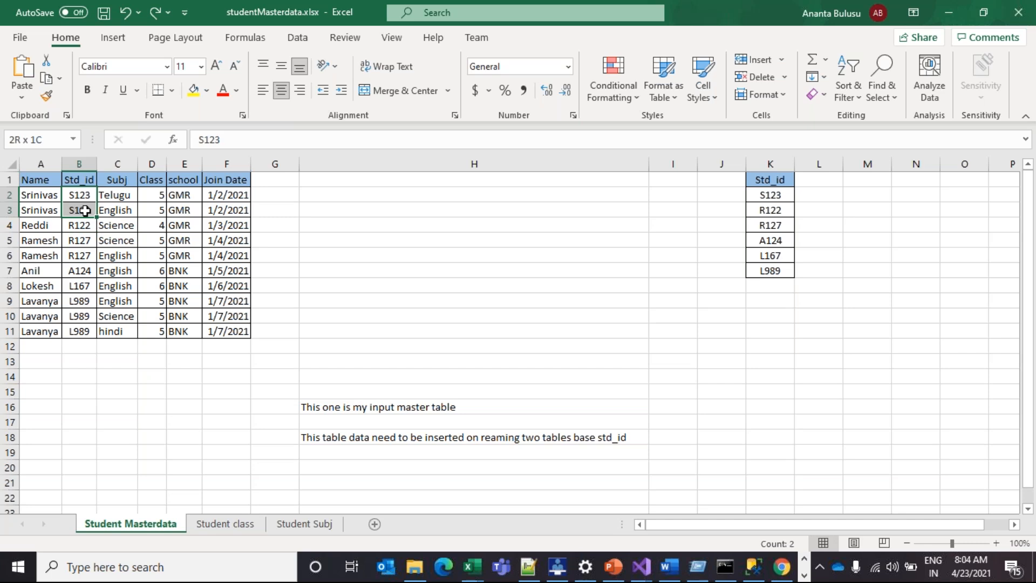
{"action": "left_click", "coordinate": [46, 199]}
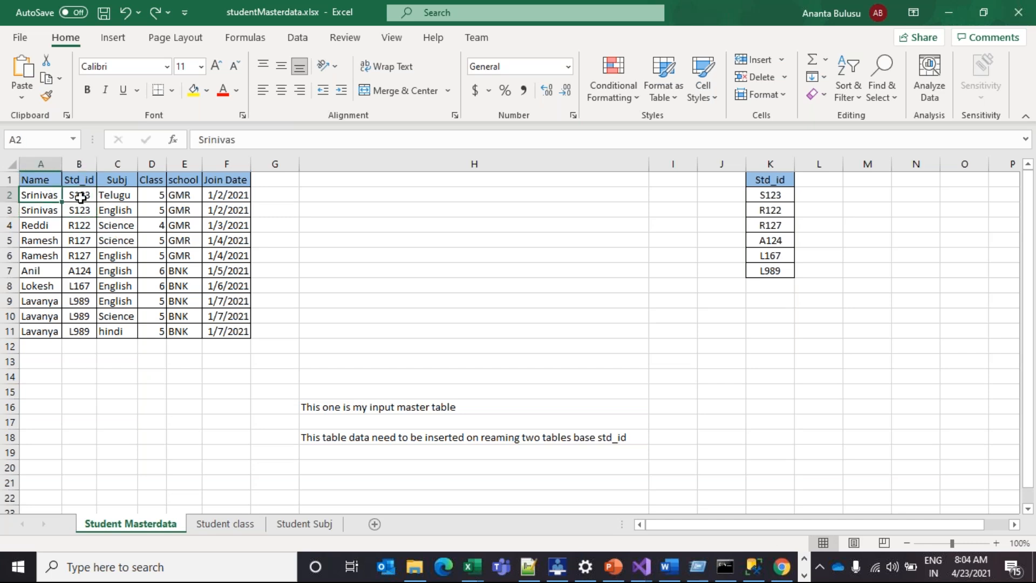
{"action": "left_click", "coordinate": [81, 198]}
{"action": "left_click", "coordinate": [116, 197]}
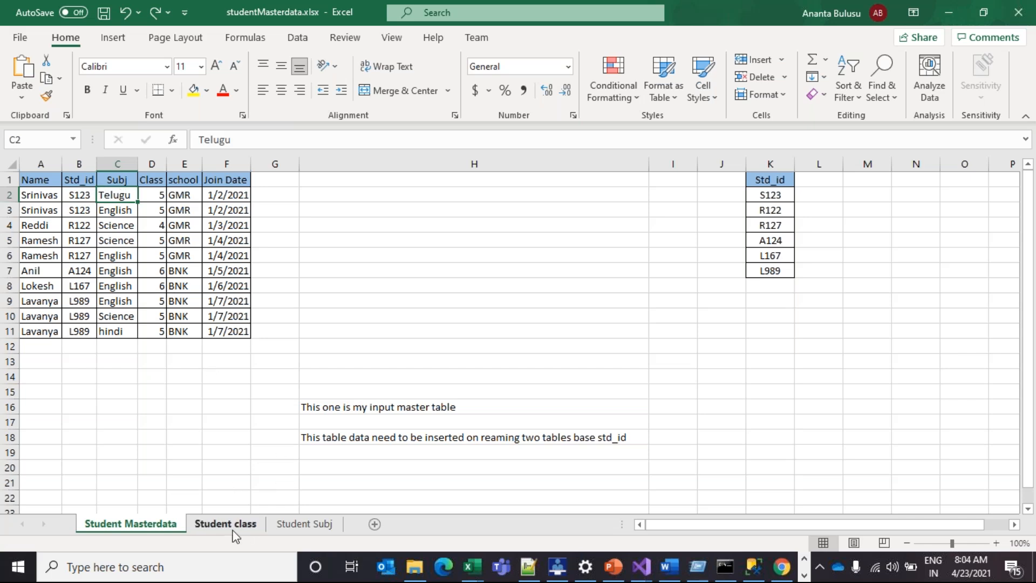
{"action": "left_click", "coordinate": [83, 194]}
{"action": "left_click", "coordinate": [150, 190]}
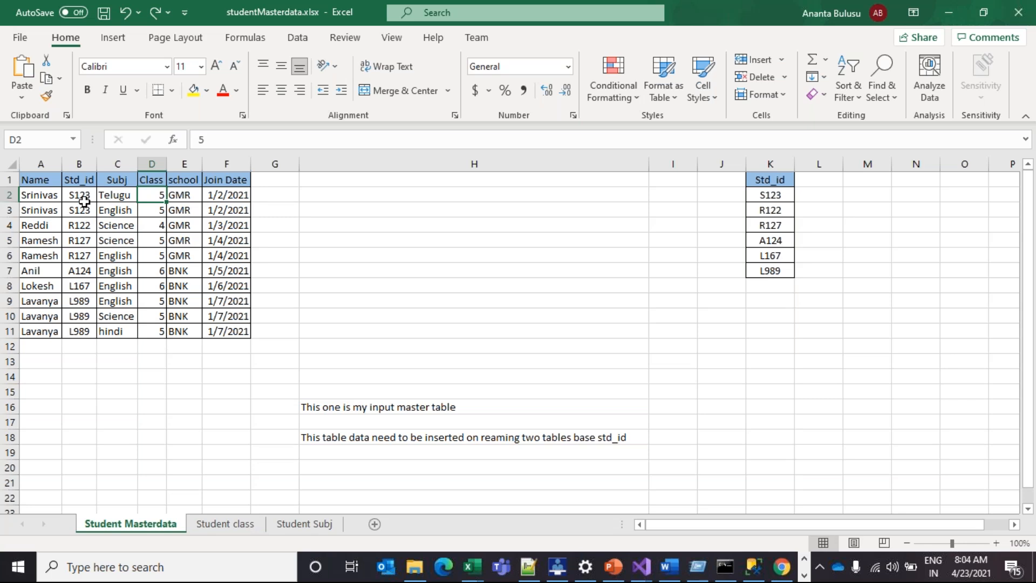
{"action": "left_click", "coordinate": [115, 194]}
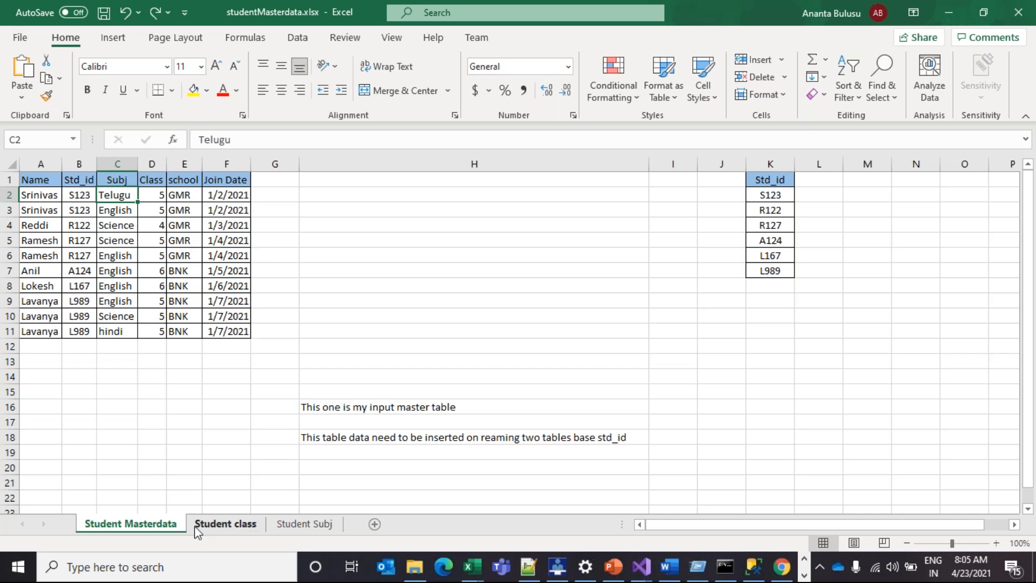
{"action": "left_click", "coordinate": [226, 525]}
{"action": "left_click", "coordinate": [308, 524]}
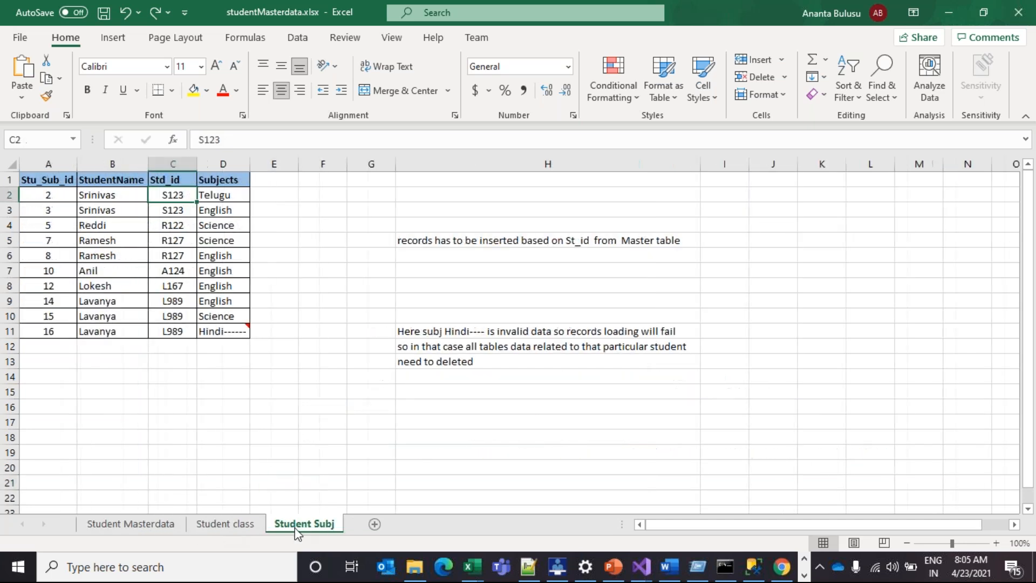
{"action": "left_click", "coordinate": [225, 526]}
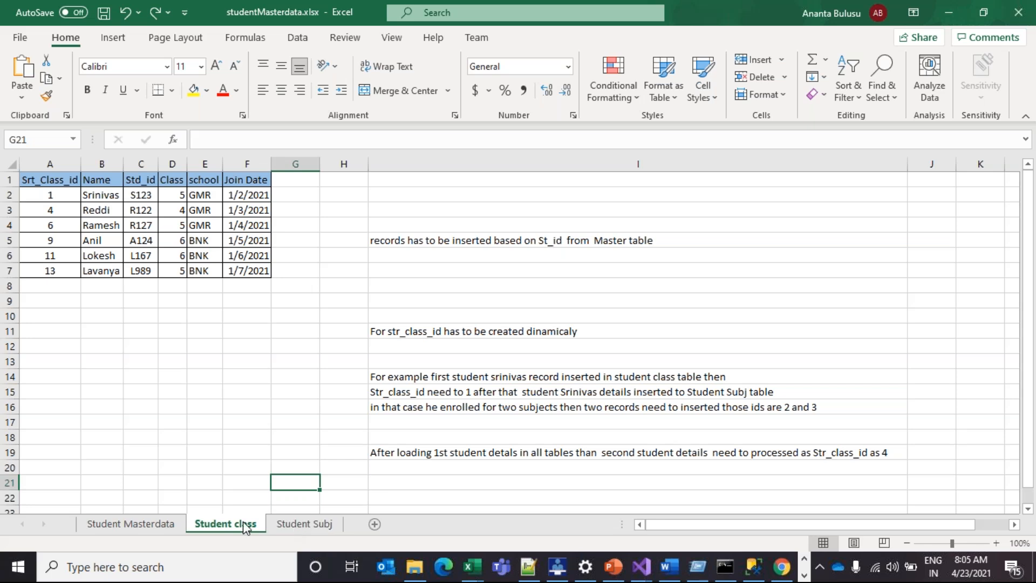
{"action": "left_click", "coordinate": [172, 521]}
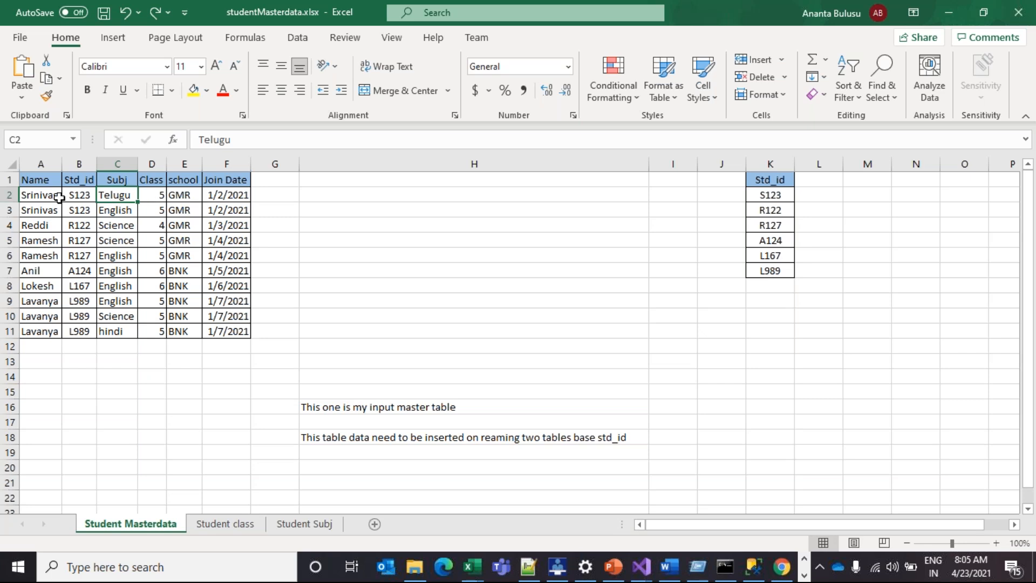
{"action": "left_click_drag", "start_coordinate": [78, 187], "coordinate": [238, 332]}
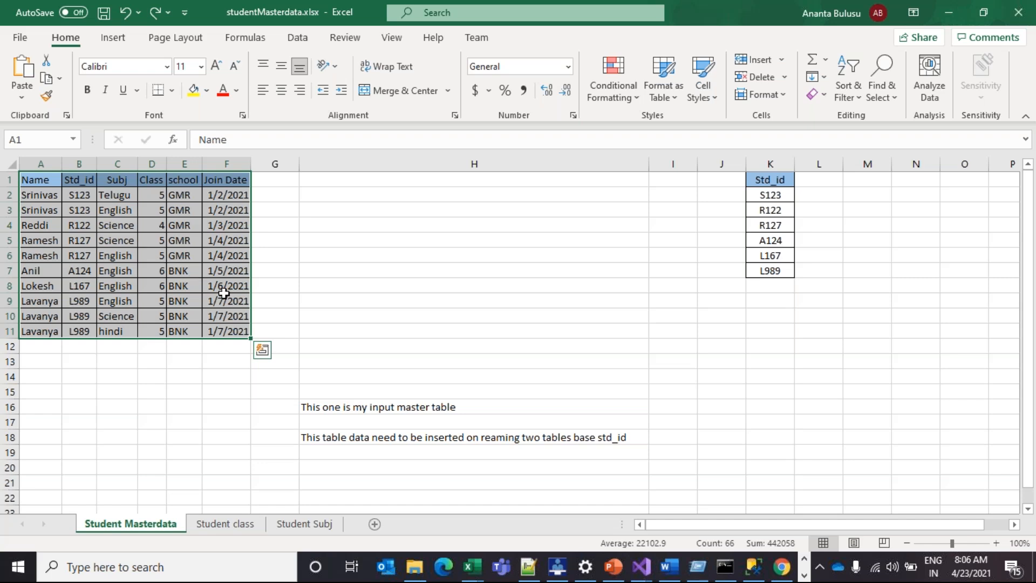
{"action": "left_click", "coordinate": [244, 352]}
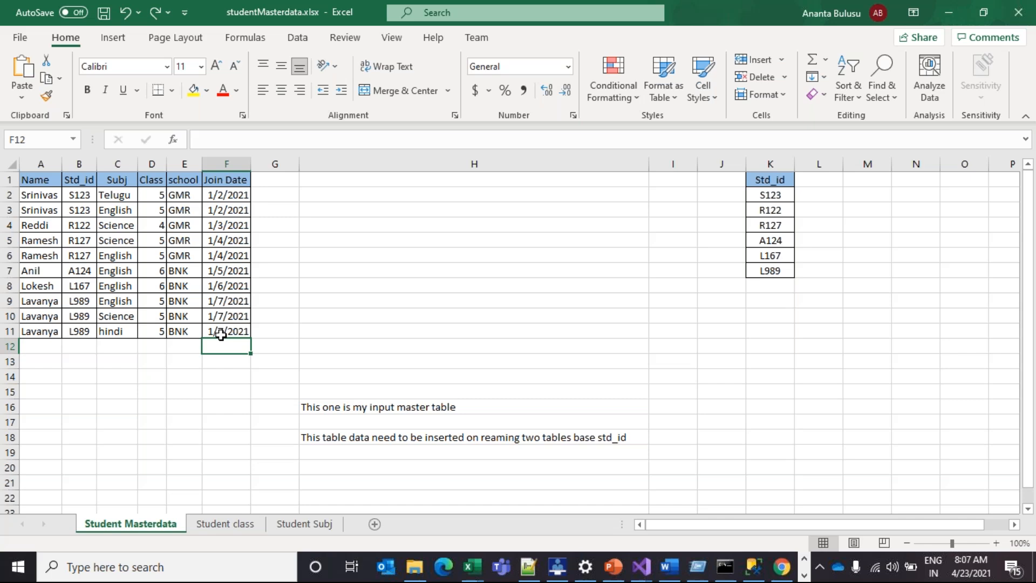
{"action": "left_click", "coordinate": [239, 523]}
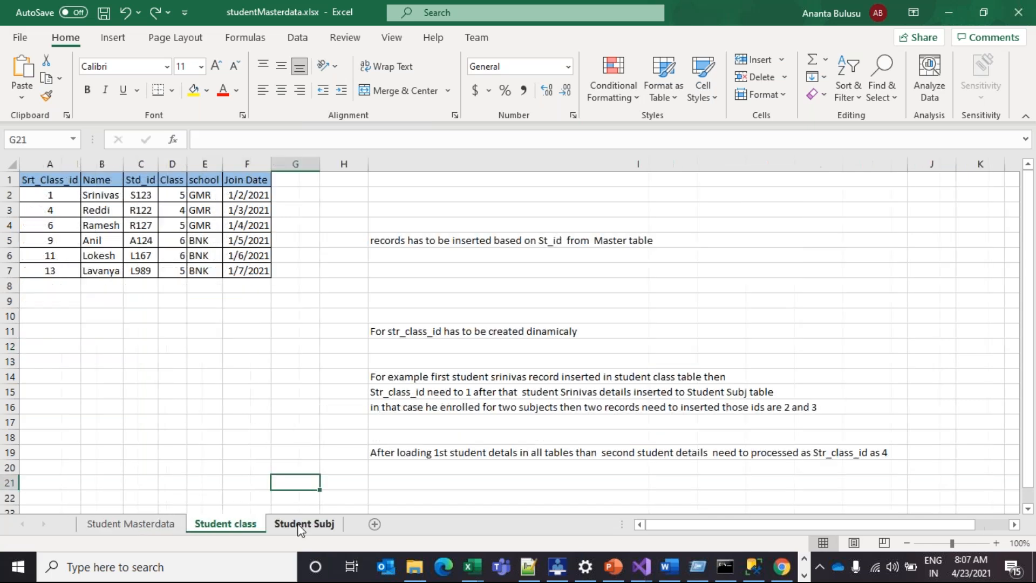
{"action": "left_click", "coordinate": [301, 527]}
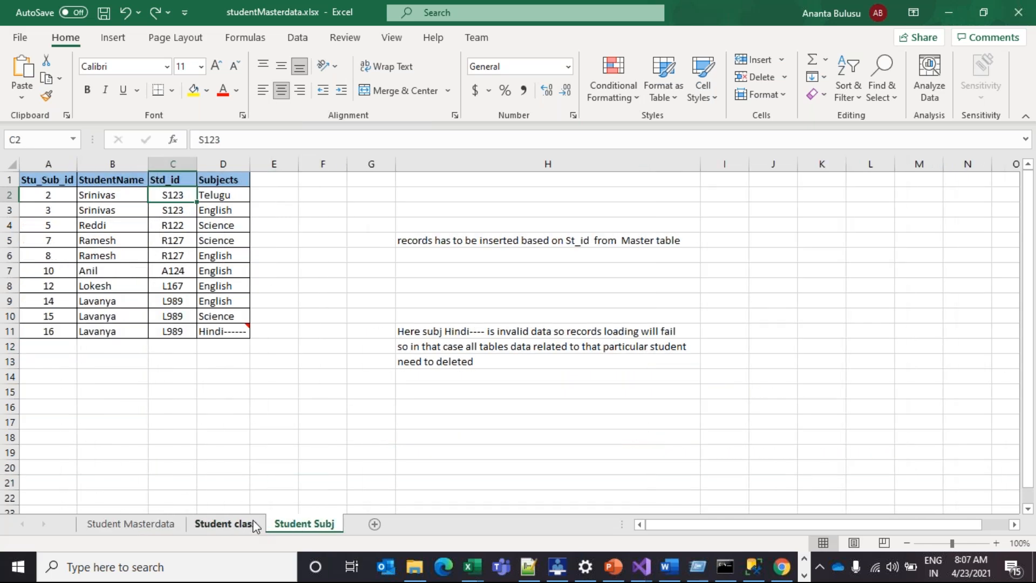
{"action": "left_click", "coordinate": [255, 527]}
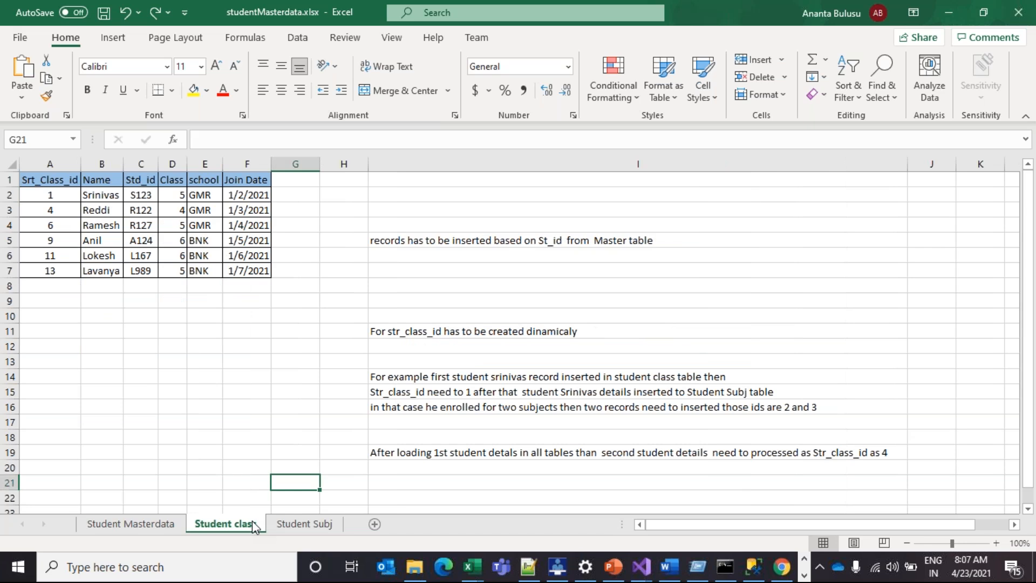
{"action": "left_click", "coordinate": [132, 524]}
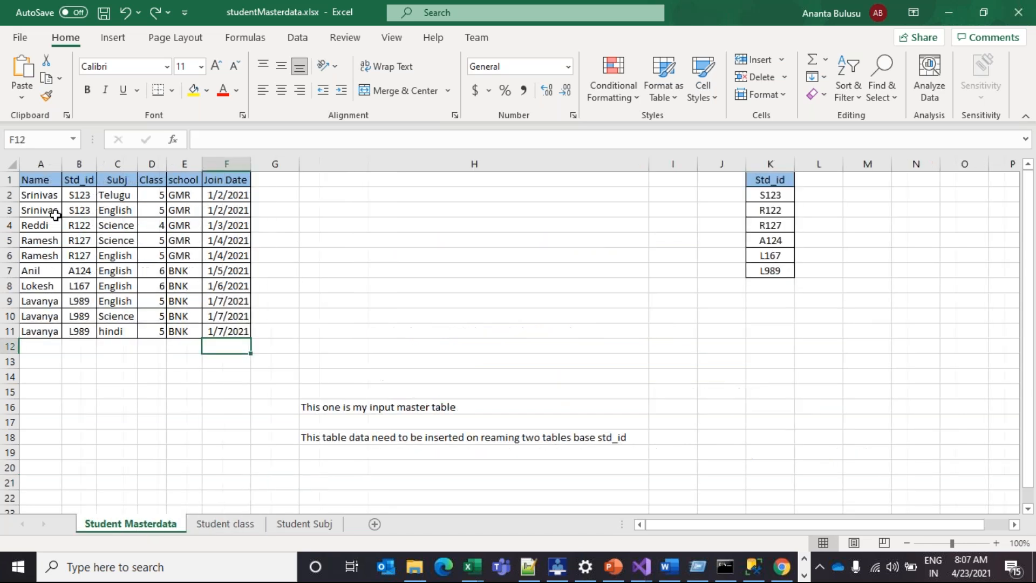
{"action": "left_click", "coordinate": [32, 193]}
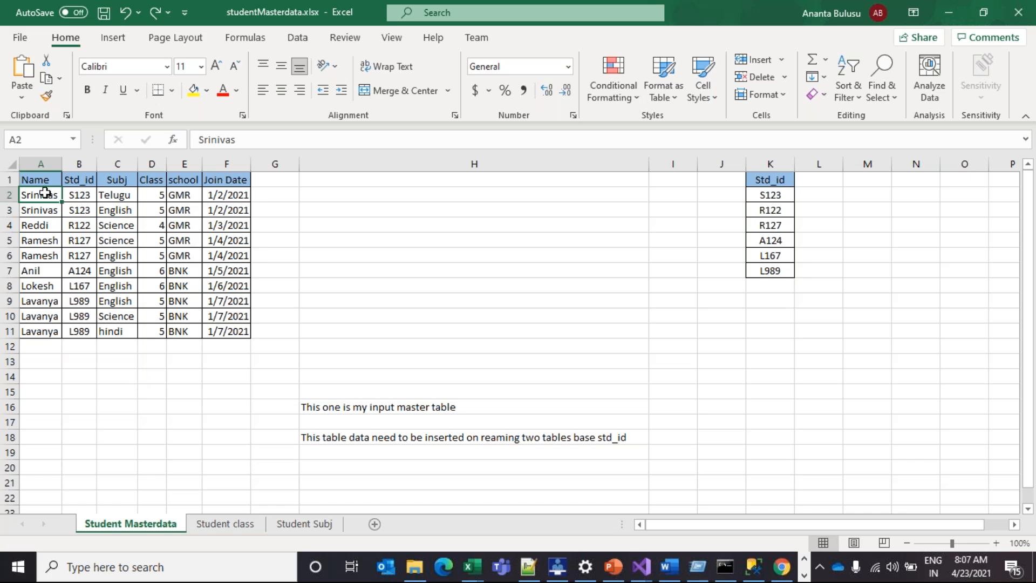
{"action": "left_click", "coordinate": [115, 163]}
{"action": "left_click_drag", "start_coordinate": [80, 159], "coordinate": [245, 163]}
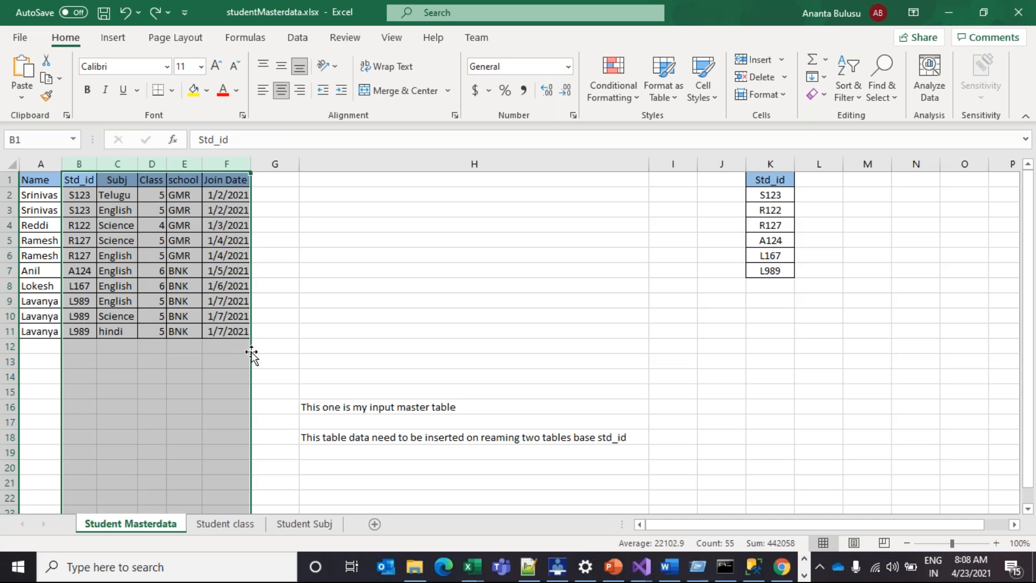
{"action": "left_click", "coordinate": [42, 196]}
{"action": "left_click_drag", "start_coordinate": [74, 210], "coordinate": [249, 334]}
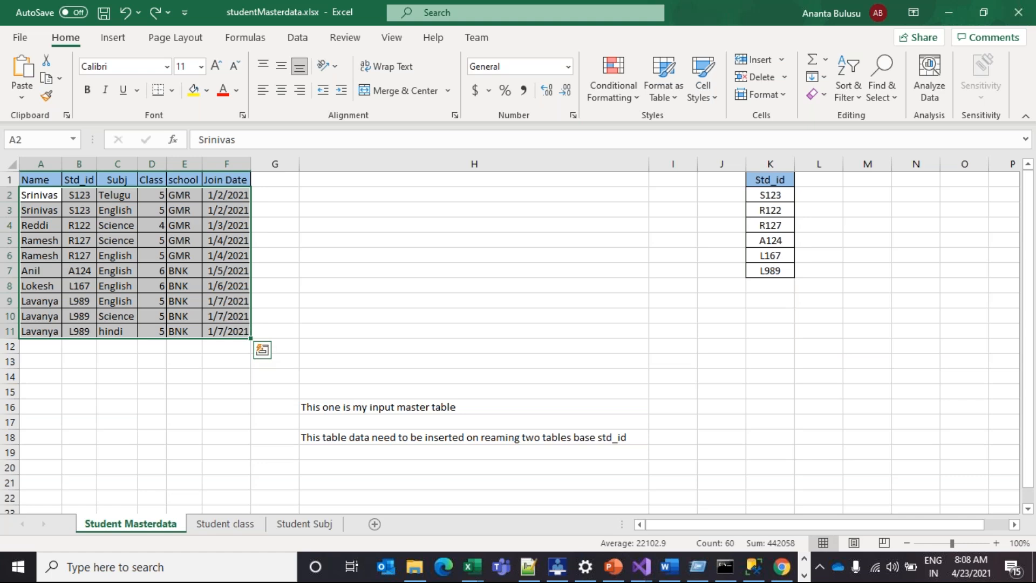
{"action": "left_click", "coordinate": [47, 193]}
{"action": "left_click_drag", "start_coordinate": [46, 192], "coordinate": [251, 346]}
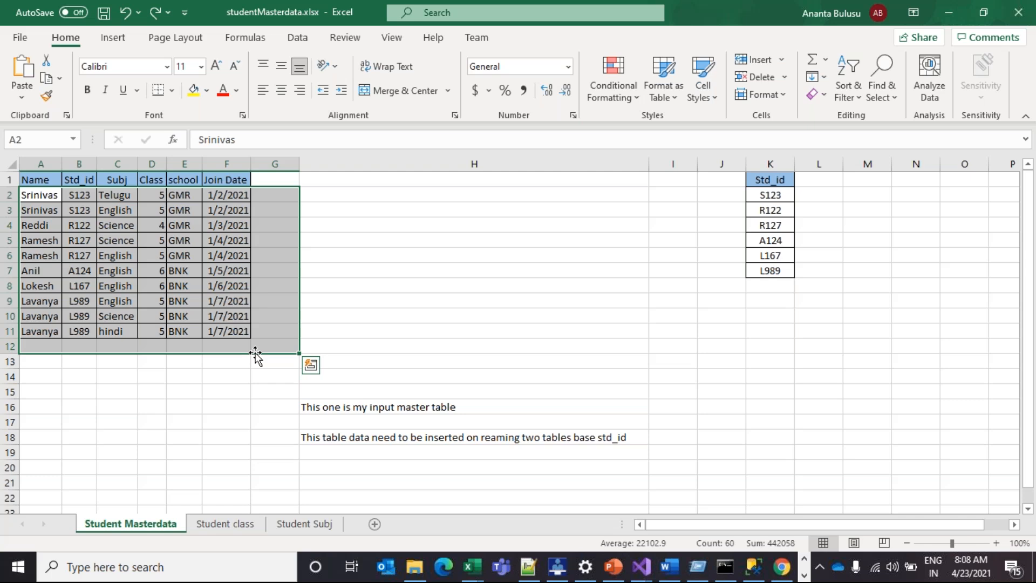
{"action": "left_click", "coordinate": [126, 316]}
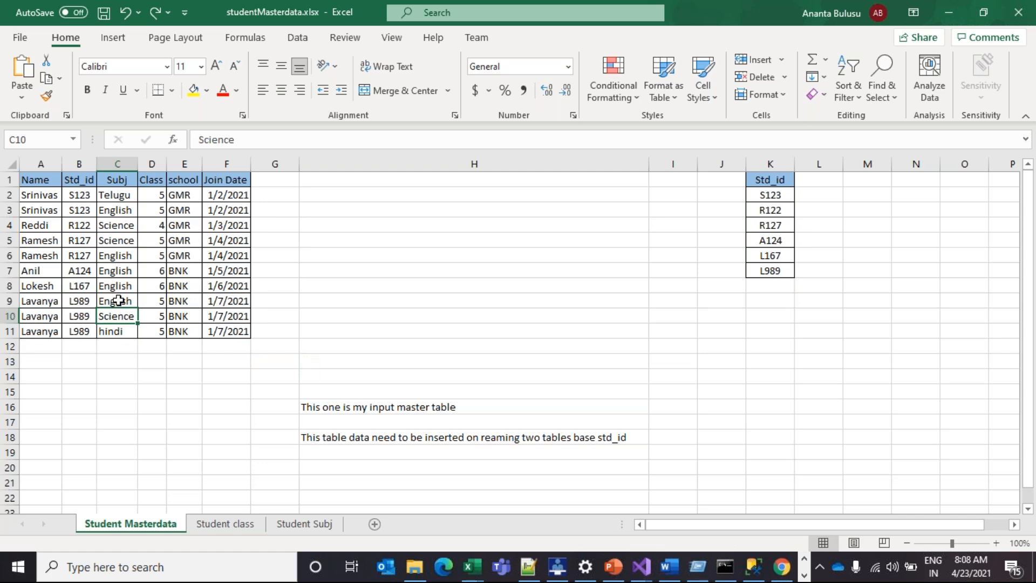
{"action": "left_click_drag", "start_coordinate": [28, 179], "coordinate": [217, 329]}
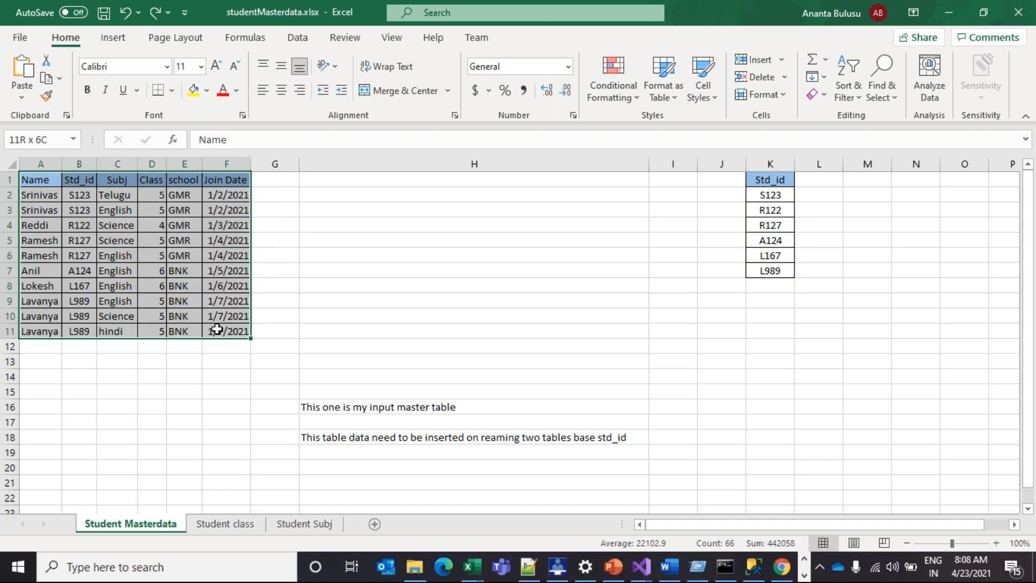
{"action": "left_click_drag", "start_coordinate": [217, 329], "coordinate": [217, 329]}
{"action": "left_click_drag", "start_coordinate": [35, 178], "coordinate": [225, 331]}
{"action": "left_click_drag", "start_coordinate": [224, 331], "coordinate": [224, 331]}
{"action": "left_click", "coordinate": [225, 362]}
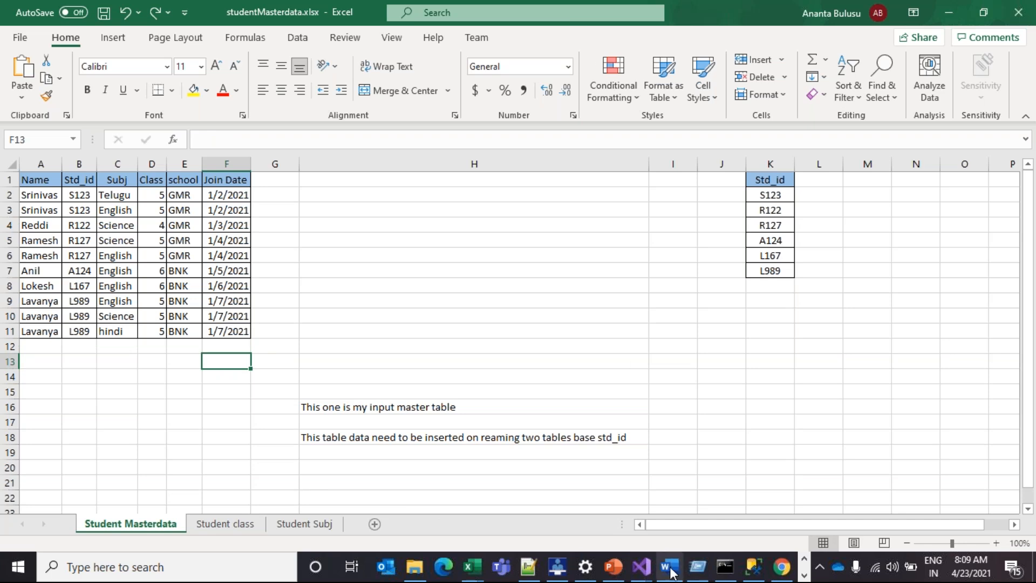
Inspect the For Loop's existing Data Flow Task, then return to the package control flow
{"action": "mouse_move", "coordinate": [652, 567]}
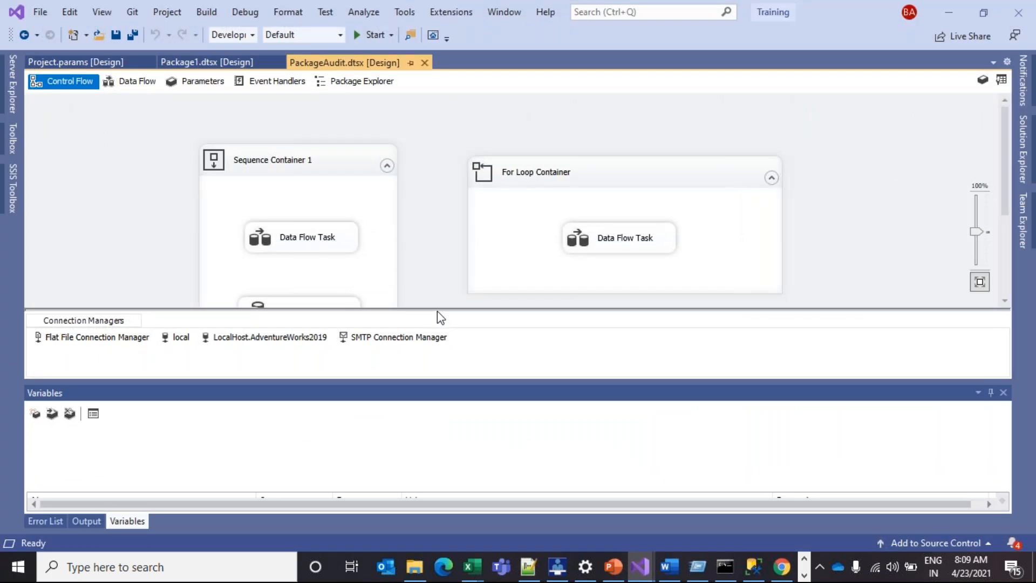
{"action": "double_click", "coordinate": [636, 243]}
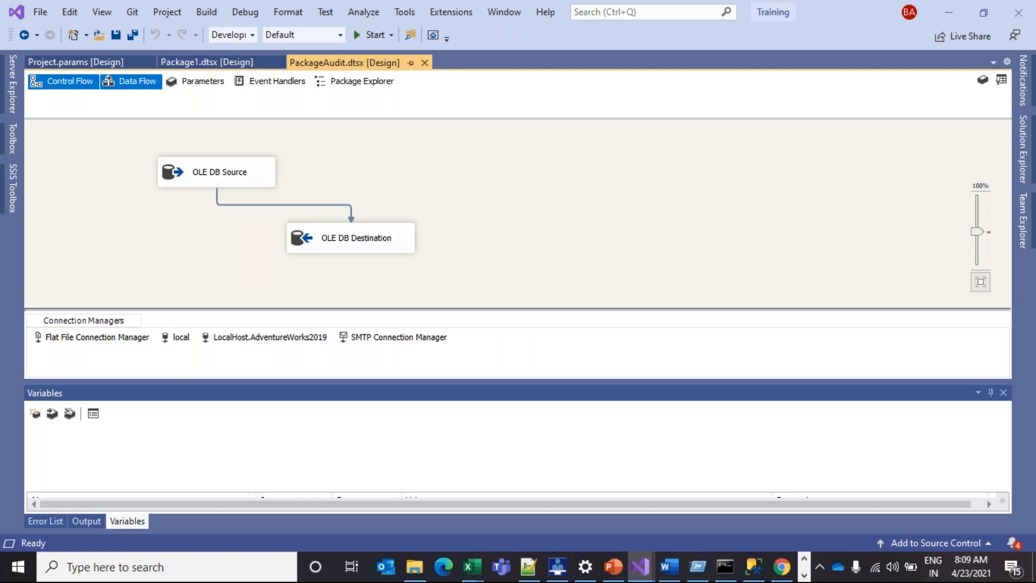
{"action": "left_click", "coordinate": [75, 82]}
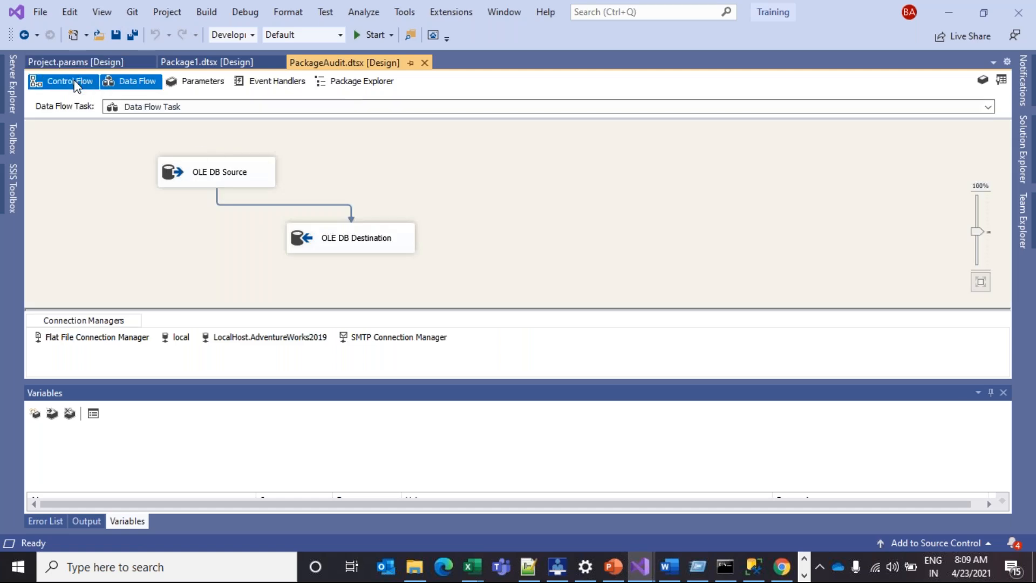
Add a standalone Data Flow Task left of the containers, shift the containers right, and open it
{"action": "left_click", "coordinate": [12, 188]}
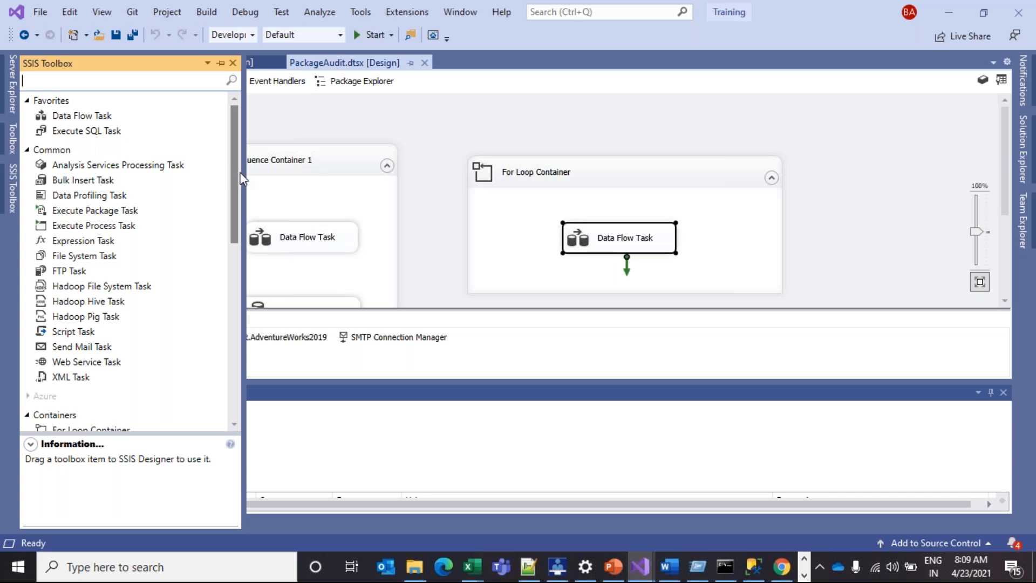
{"action": "left_click", "coordinate": [312, 126]}
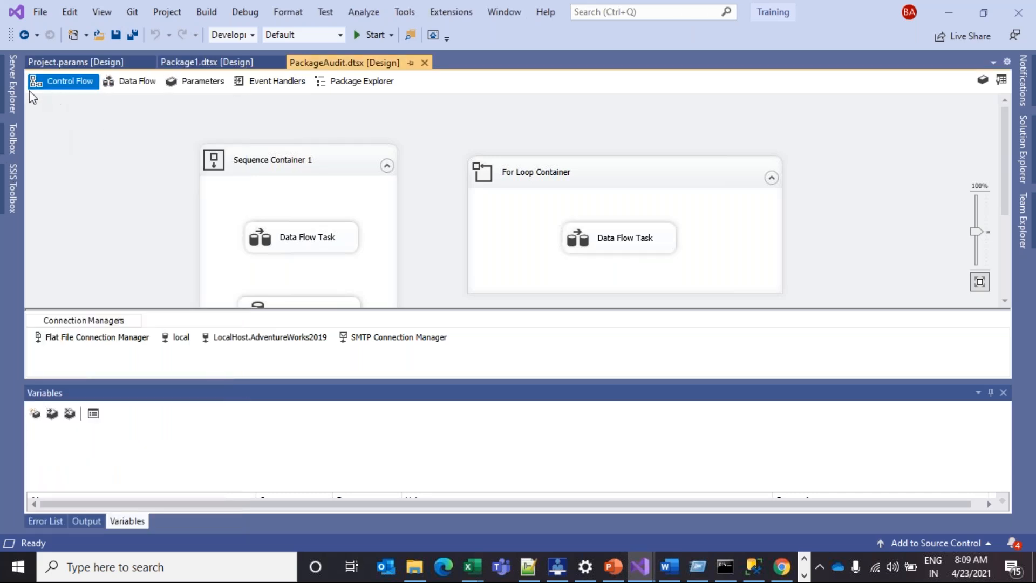
{"action": "left_click", "coordinate": [14, 183]}
{"action": "left_click", "coordinate": [101, 117]}
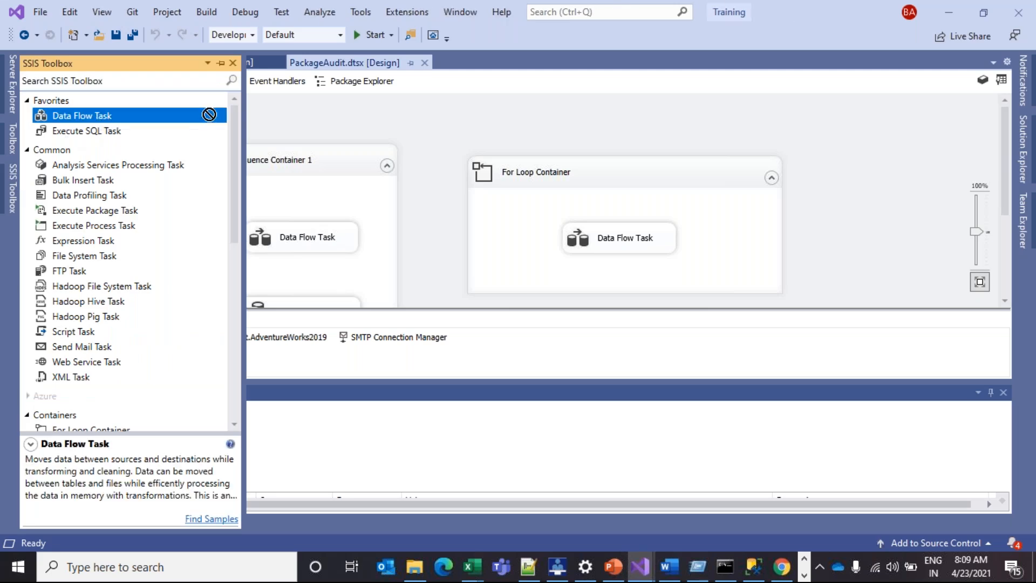
{"action": "left_click_drag", "start_coordinate": [101, 118], "coordinate": [286, 125]}
{"action": "left_click_drag", "start_coordinate": [299, 128], "coordinate": [86, 151]}
{"action": "left_click_drag", "start_coordinate": [228, 154], "coordinate": [307, 141]}
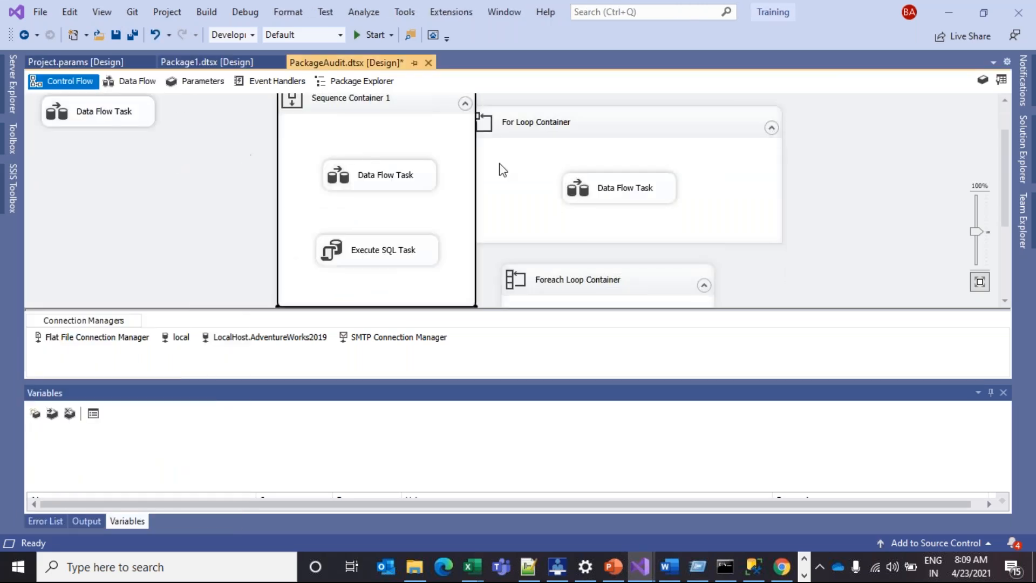
{"action": "left_click_drag", "start_coordinate": [604, 119], "coordinate": [712, 120]}
{"action": "scroll", "coordinate": [144, 234], "scroll_direction": "up", "scroll_amount": 1}
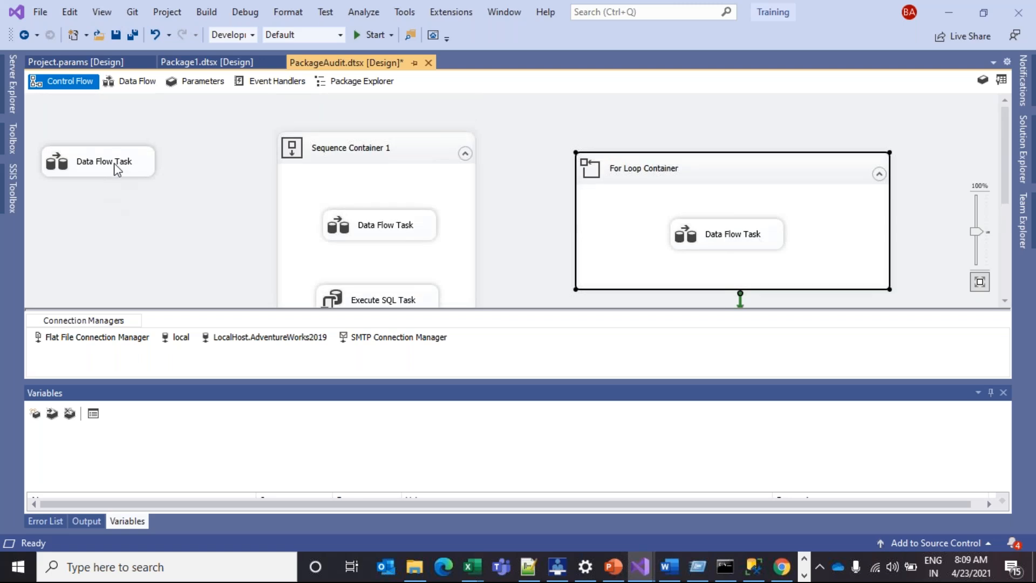
{"action": "double_click", "coordinate": [105, 176]}
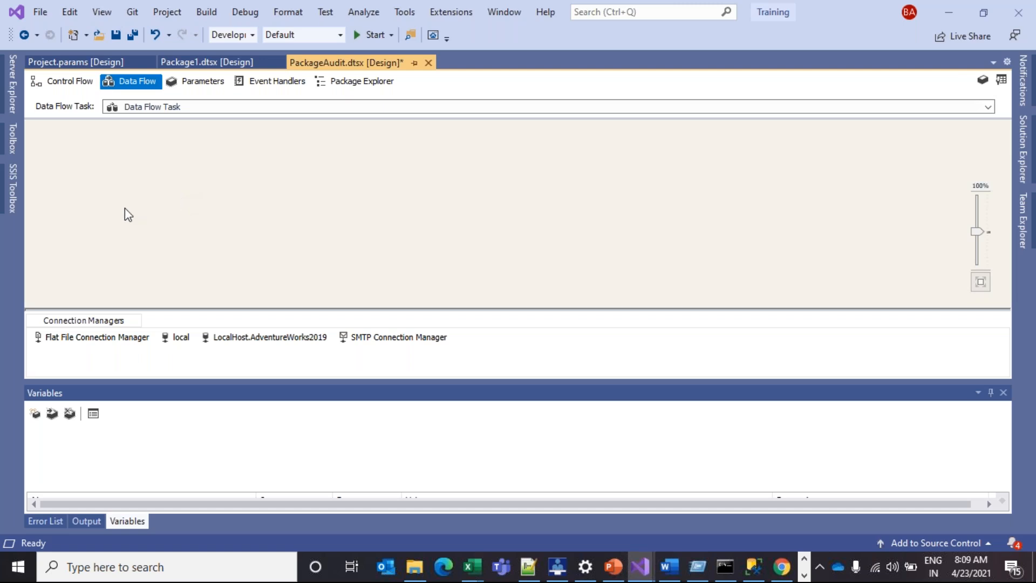
Place an OLE DB Source from the SSIS Toolbox onto the empty data flow
{"action": "left_click", "coordinate": [16, 180]}
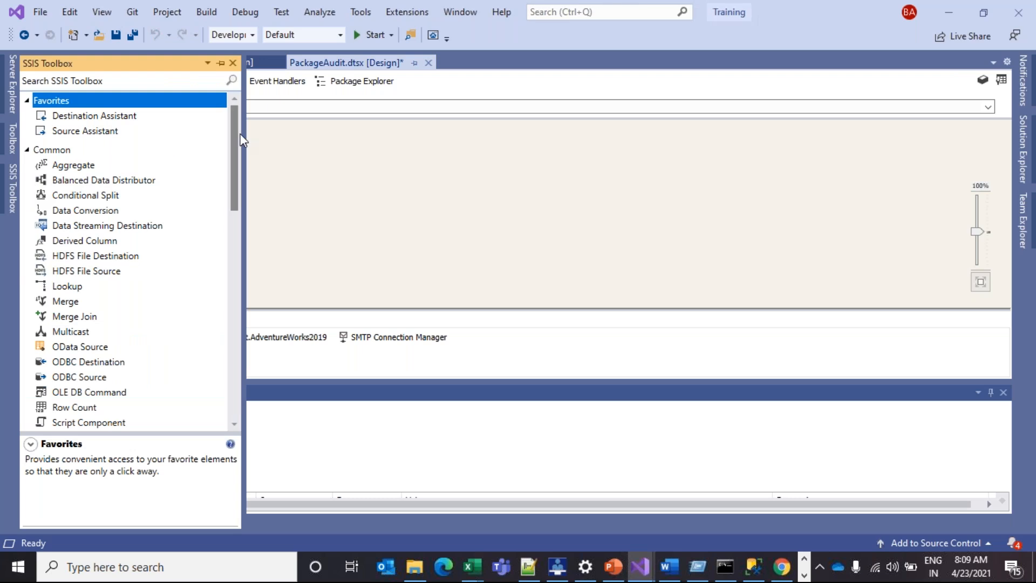
{"action": "left_click_drag", "start_coordinate": [237, 144], "coordinate": [242, 305]}
{"action": "left_click", "coordinate": [65, 341]}
{"action": "left_click", "coordinate": [105, 355]}
{"action": "left_click", "coordinate": [105, 344]}
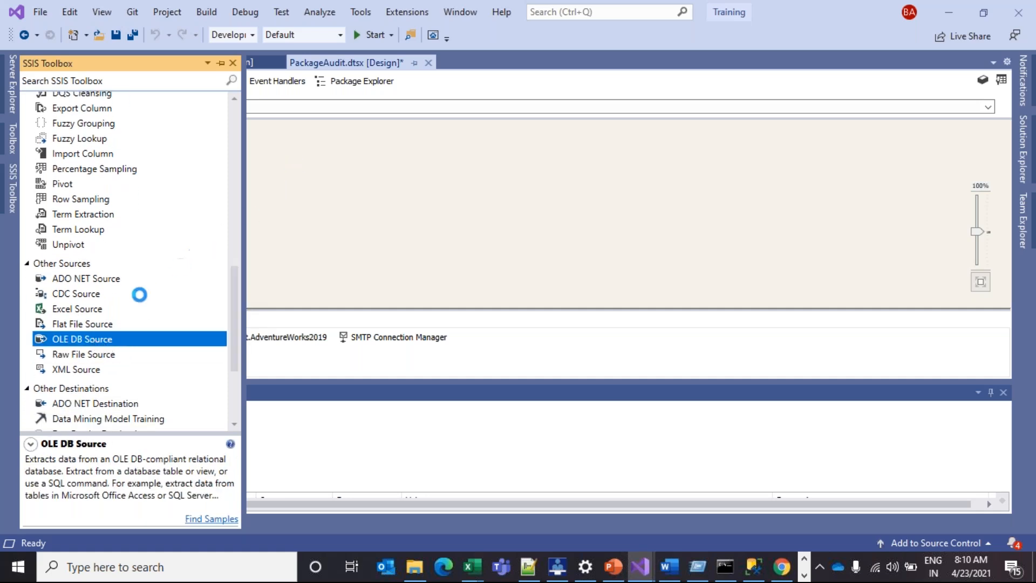
{"action": "scroll", "coordinate": [125, 360], "scroll_direction": "down", "scroll_amount": 3}
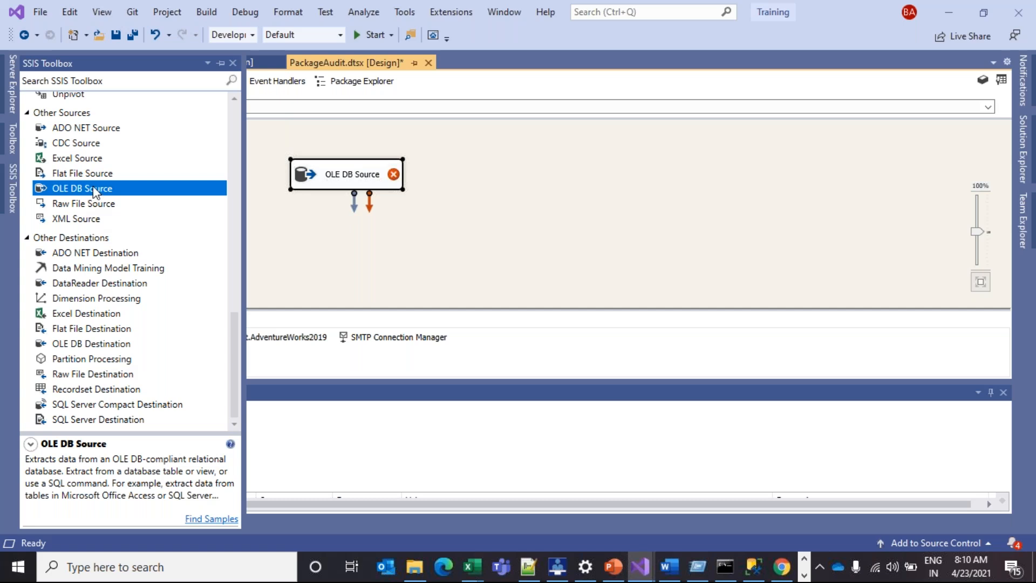
{"action": "left_click_drag", "start_coordinate": [95, 192], "coordinate": [458, 176]}
Add OLE DB Source 1 to its right and line the two sources up
{"action": "left_click_drag", "start_coordinate": [369, 179], "coordinate": [351, 186]}
{"action": "left_click_drag", "start_coordinate": [472, 179], "coordinate": [447, 188]}
{"action": "left_click", "coordinate": [374, 193]}
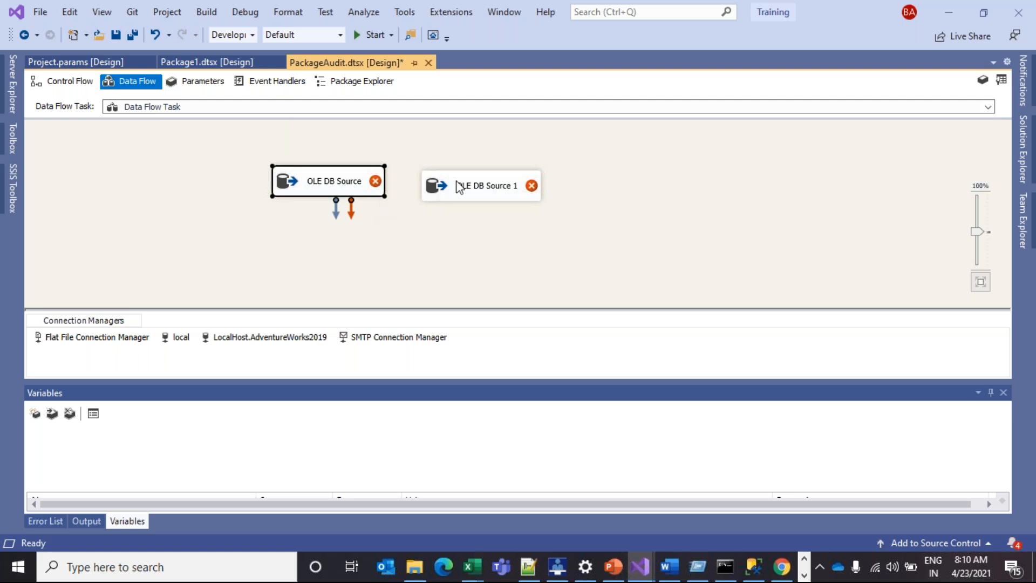
{"action": "left_click_drag", "start_coordinate": [463, 186], "coordinate": [462, 182]}
{"action": "left_click", "coordinate": [333, 181]}
{"action": "left_click_drag", "start_coordinate": [333, 182], "coordinate": [333, 182]}
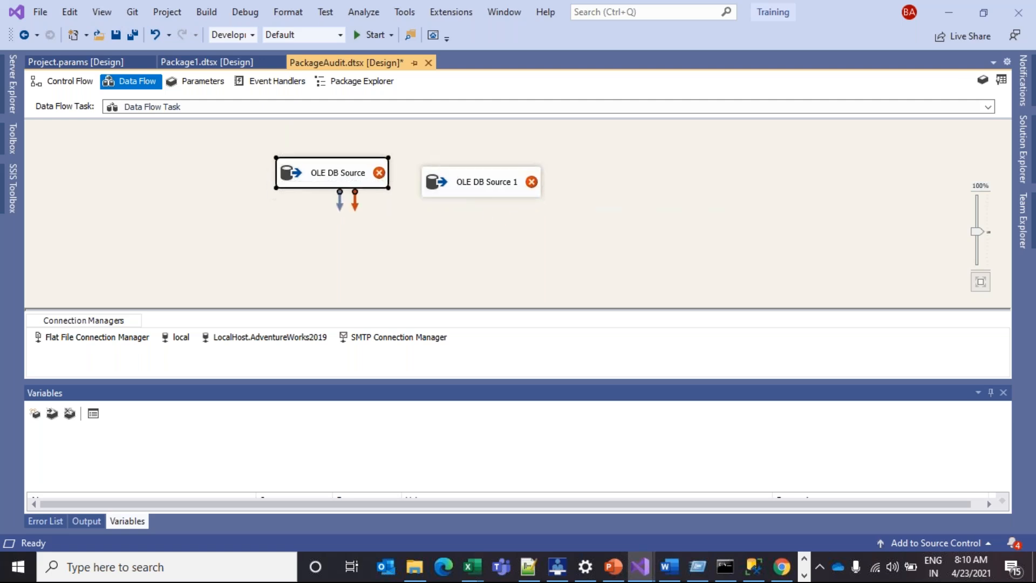
{"action": "left_click", "coordinate": [333, 177]}
{"action": "left_click", "coordinate": [292, 185]}
Point OLE DB Source at [Person].[Address], preview its rows, check columns, and confirm
{"action": "double_click", "coordinate": [345, 183]}
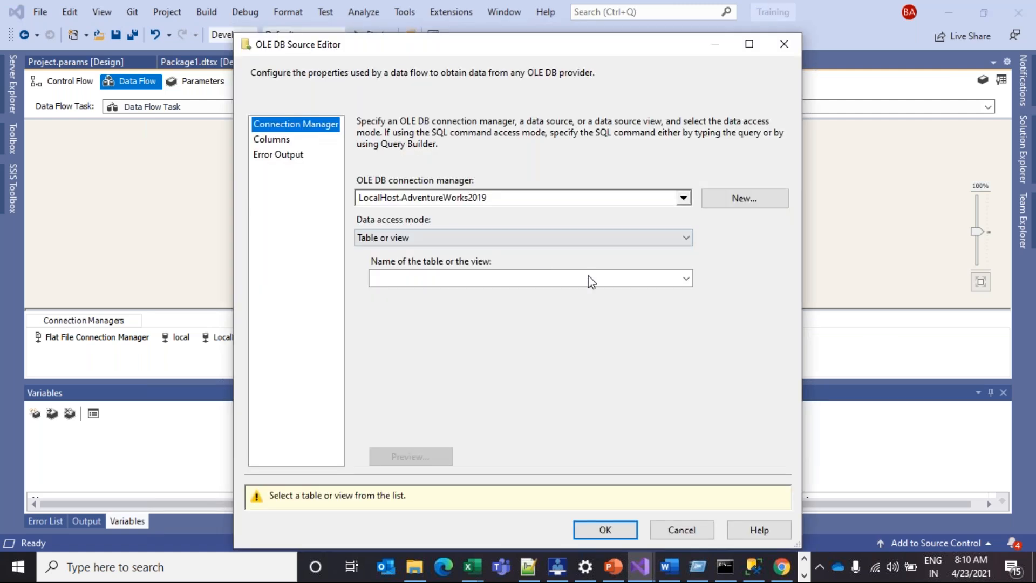
{"action": "left_click", "coordinate": [665, 278]}
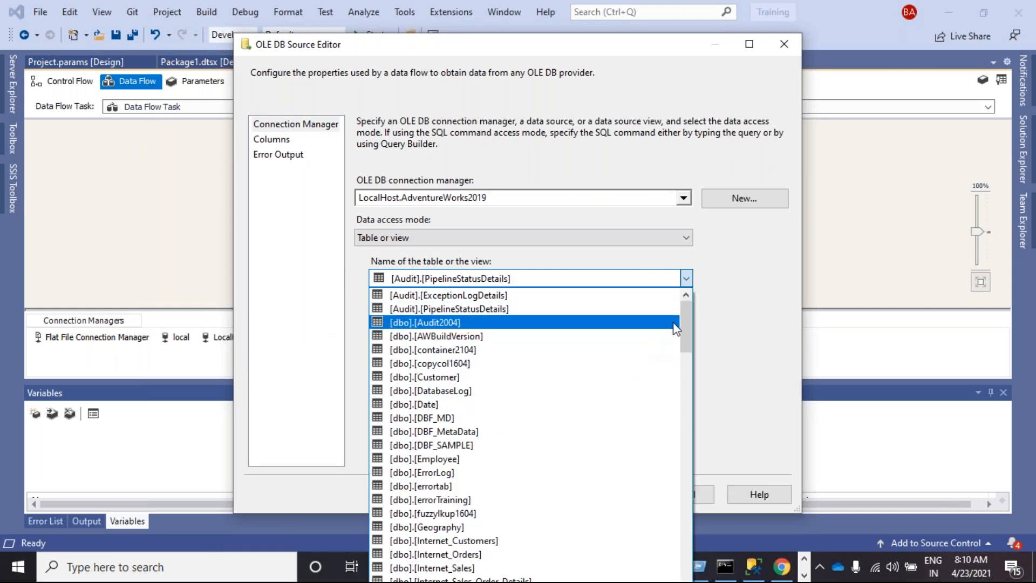
{"action": "left_click_drag", "start_coordinate": [684, 318], "coordinate": [676, 528]}
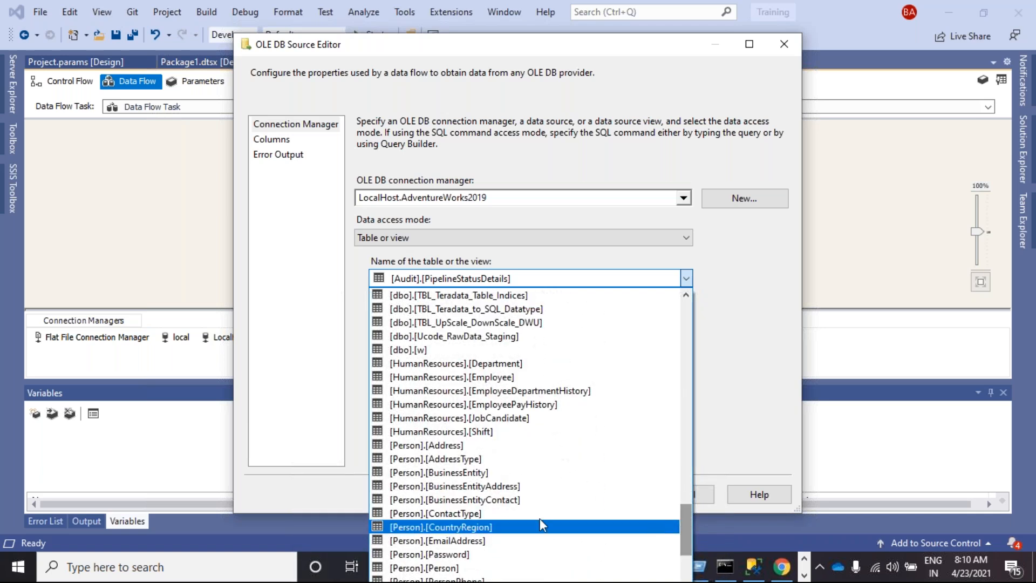
{"action": "left_click", "coordinate": [445, 446]}
{"action": "left_click", "coordinate": [432, 458]}
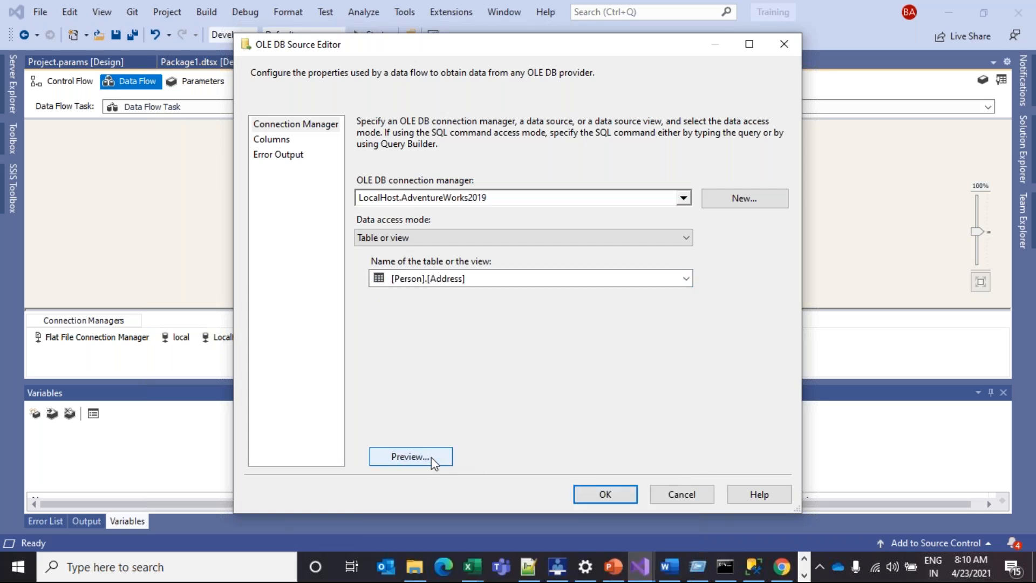
{"action": "left_click", "coordinate": [640, 408]}
{"action": "left_click", "coordinate": [278, 153]}
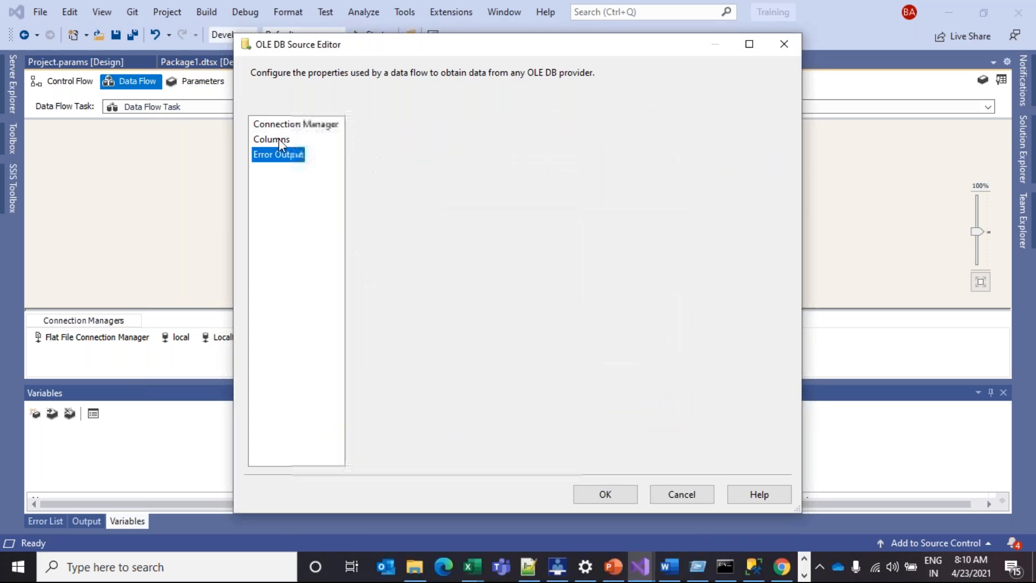
{"action": "left_click", "coordinate": [605, 489]}
Move OLE DB Source further left and bring up OLE DB Source 1's actions menu
{"action": "left_click_drag", "start_coordinate": [349, 172], "coordinate": [222, 173]}
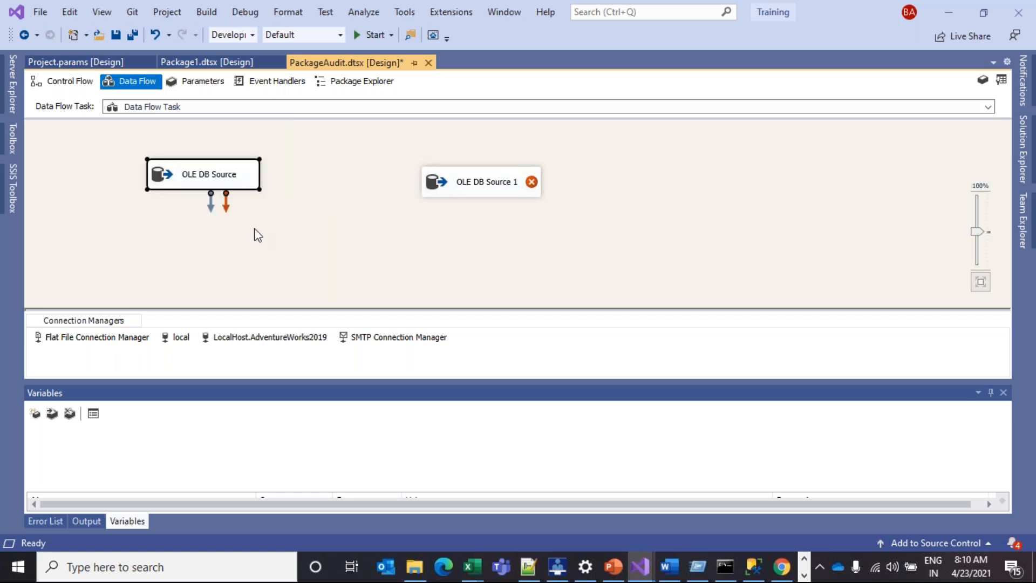
{"action": "left_click", "coordinate": [482, 177]}
{"action": "right_click", "coordinate": [485, 174]}
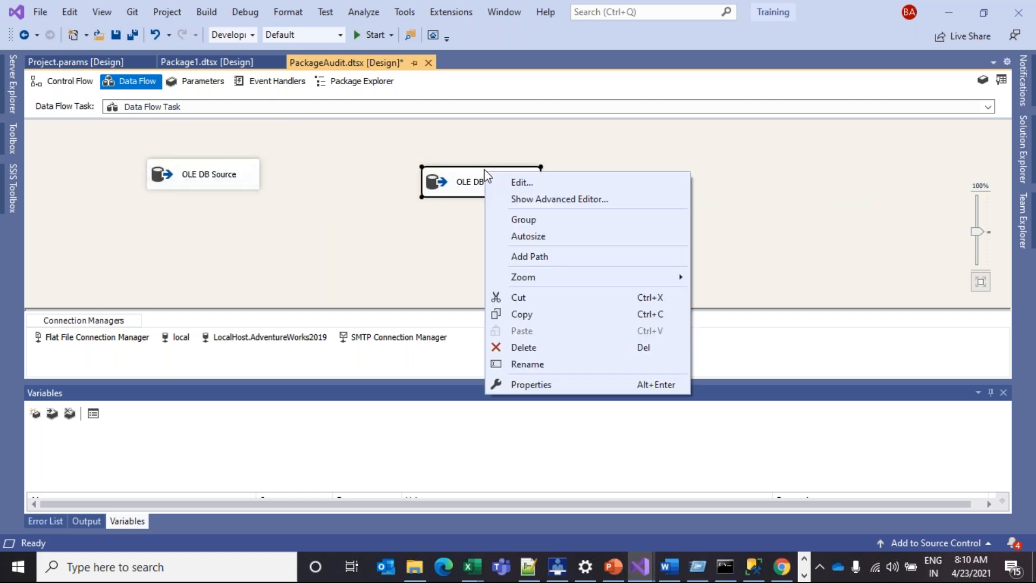
Set OLE DB Source 1 to read [Person].[AddressType], preview its rows, confirm, and reposition it
{"action": "left_click", "coordinate": [451, 184]}
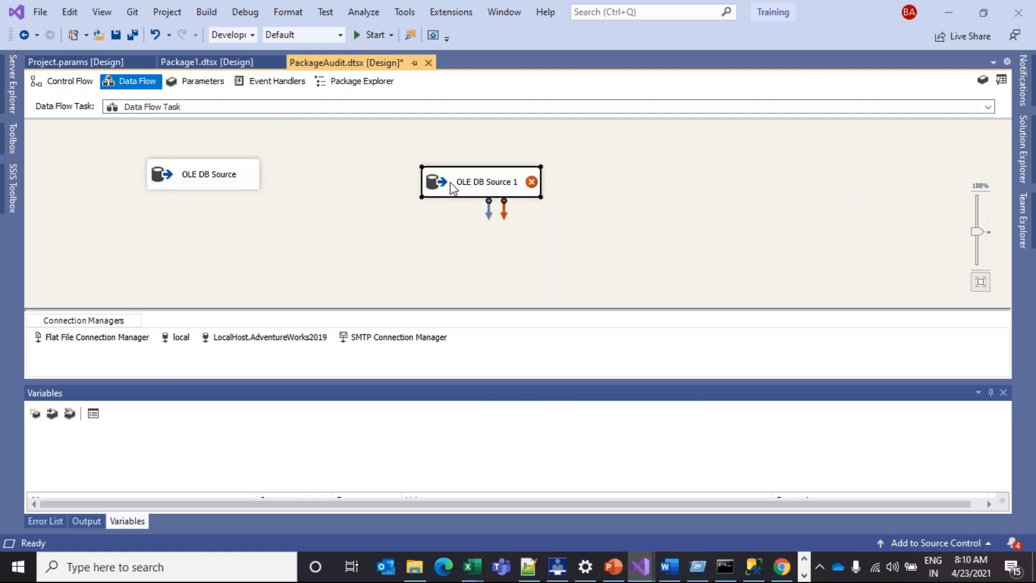
{"action": "double_click", "coordinate": [451, 186]}
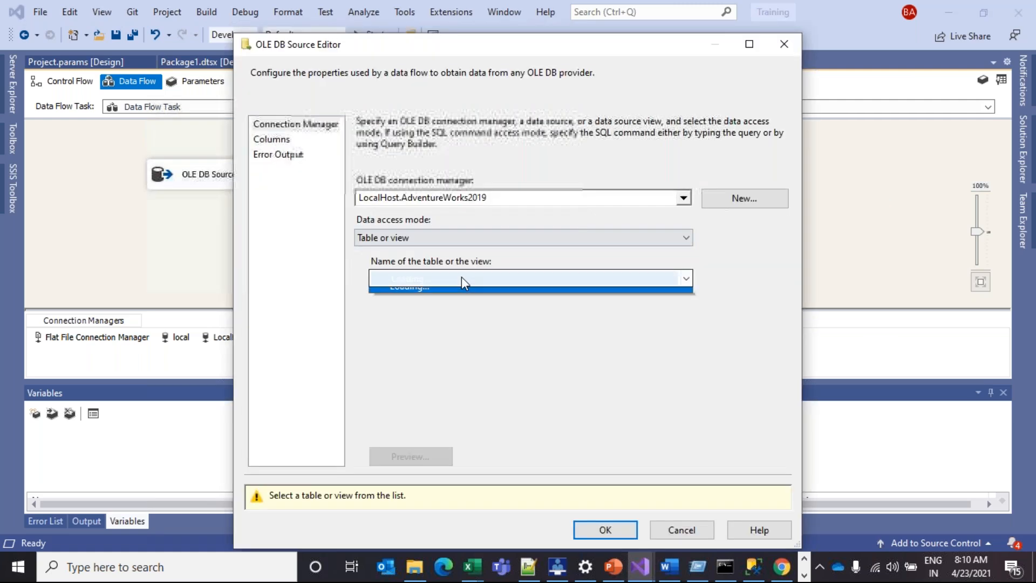
{"action": "left_click", "coordinate": [486, 278]}
{"action": "left_click_drag", "start_coordinate": [687, 332], "coordinate": [692, 546]}
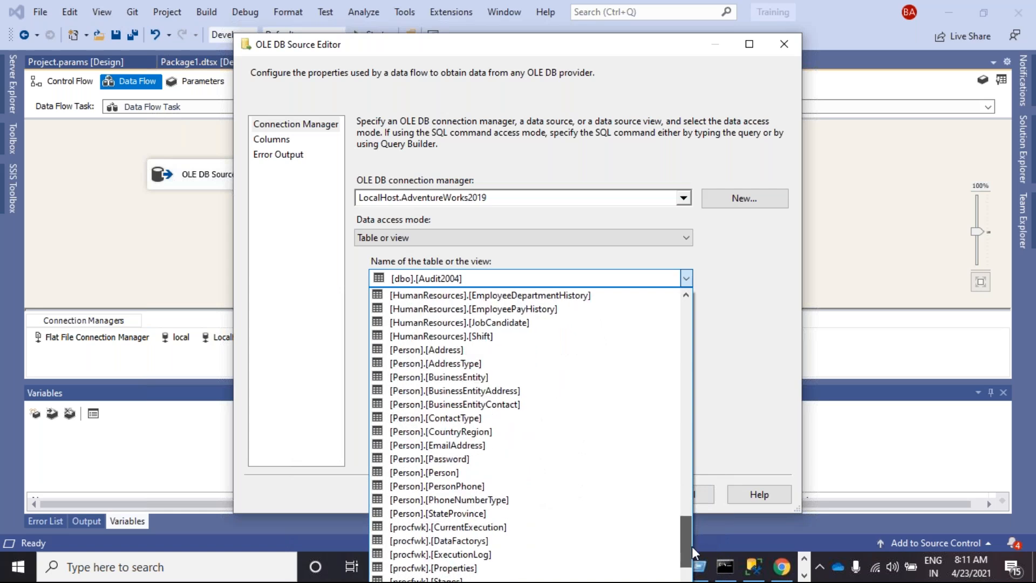
{"action": "left_click", "coordinate": [432, 363]}
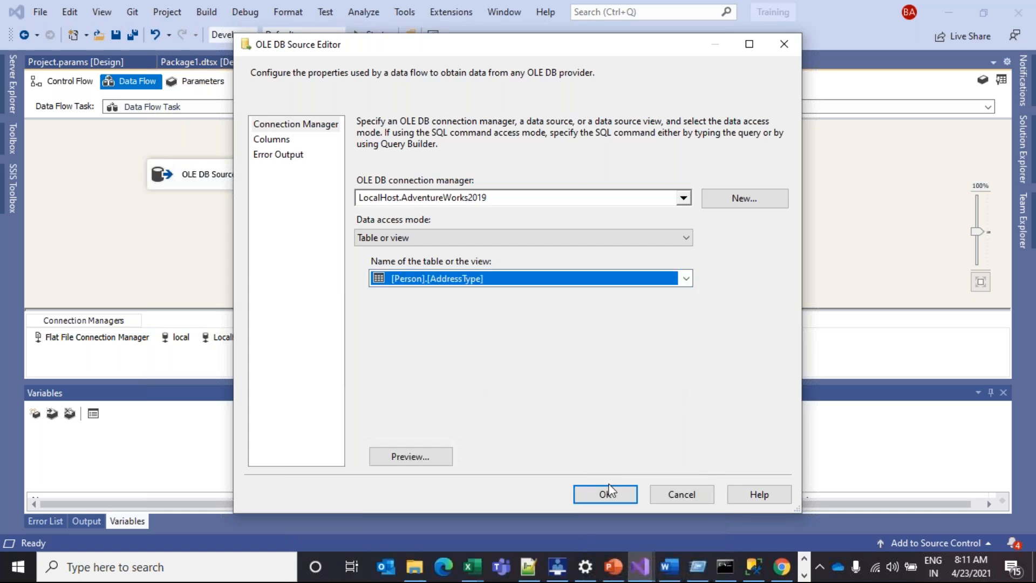
{"action": "left_click", "coordinate": [442, 457]}
{"action": "left_click", "coordinate": [640, 408]}
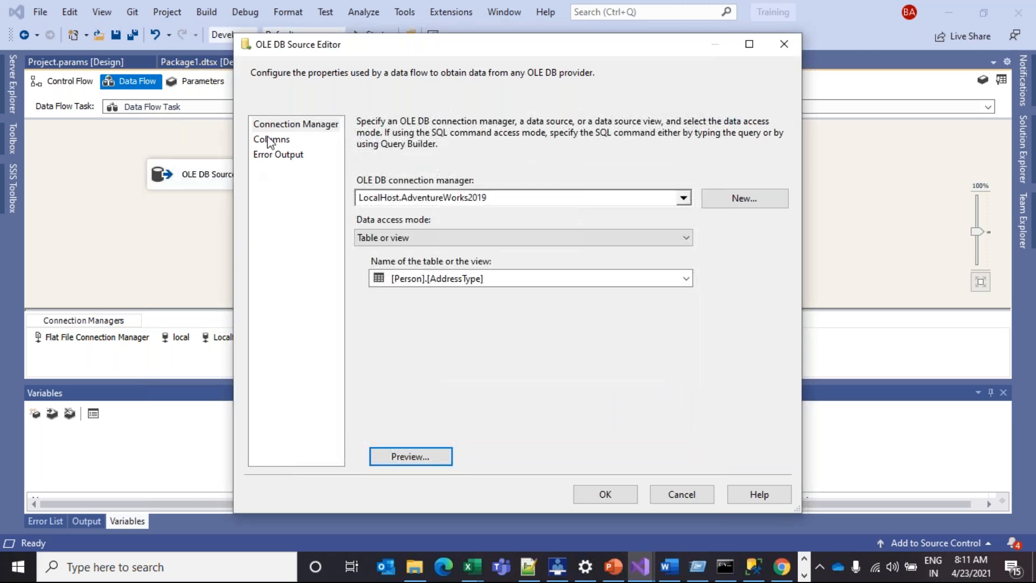
{"action": "left_click", "coordinate": [270, 142]}
{"action": "left_click", "coordinate": [605, 494]}
{"action": "left_click_drag", "start_coordinate": [427, 162], "coordinate": [399, 157]}
{"action": "left_click", "coordinate": [226, 182]}
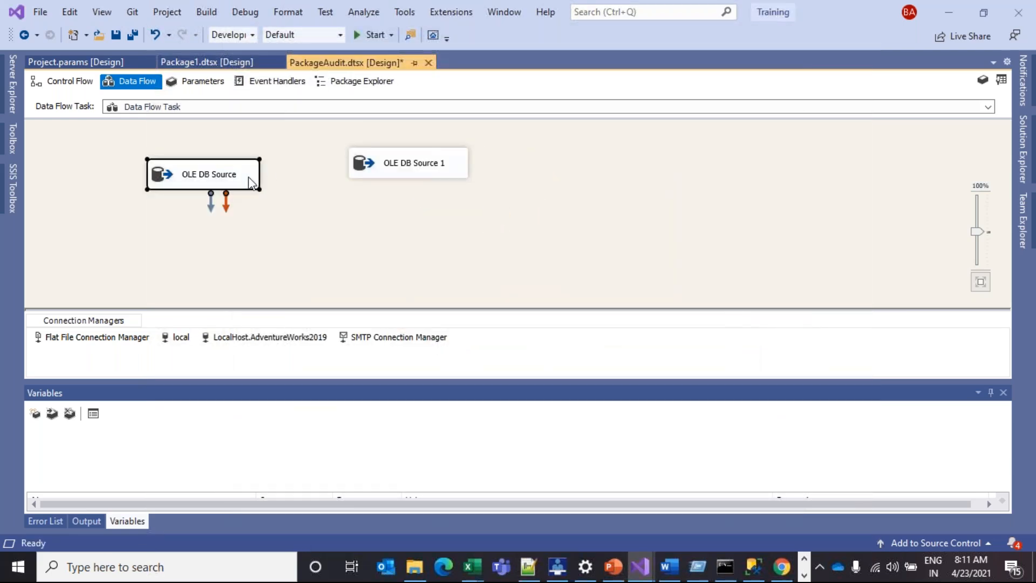
Add a Union All transformation below the two OLE DB sources
{"action": "left_click", "coordinate": [13, 189]}
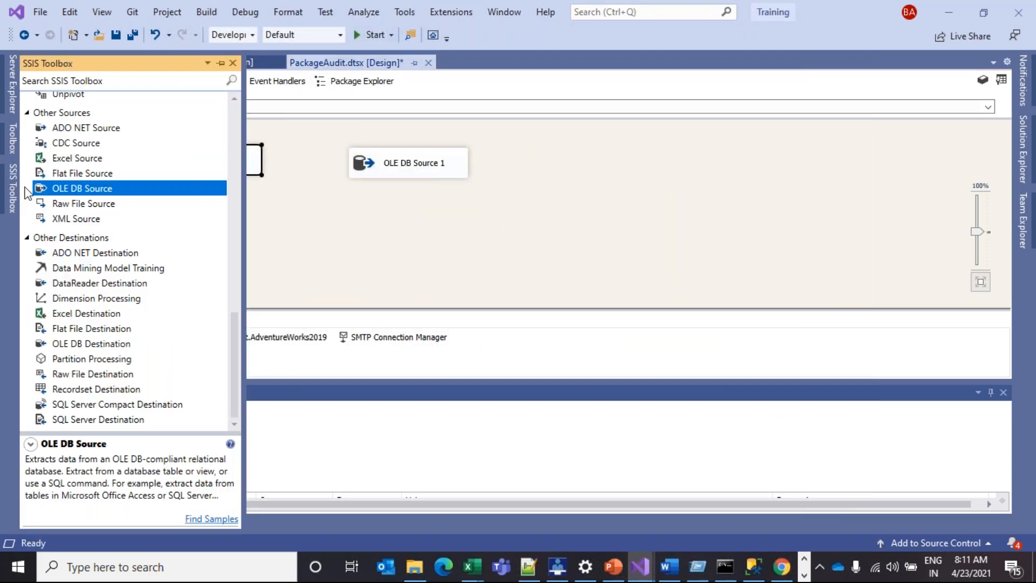
{"action": "scroll", "coordinate": [231, 336], "scroll_direction": "up", "scroll_amount": 3}
{"action": "left_click_drag", "start_coordinate": [244, 297], "coordinate": [222, 181]}
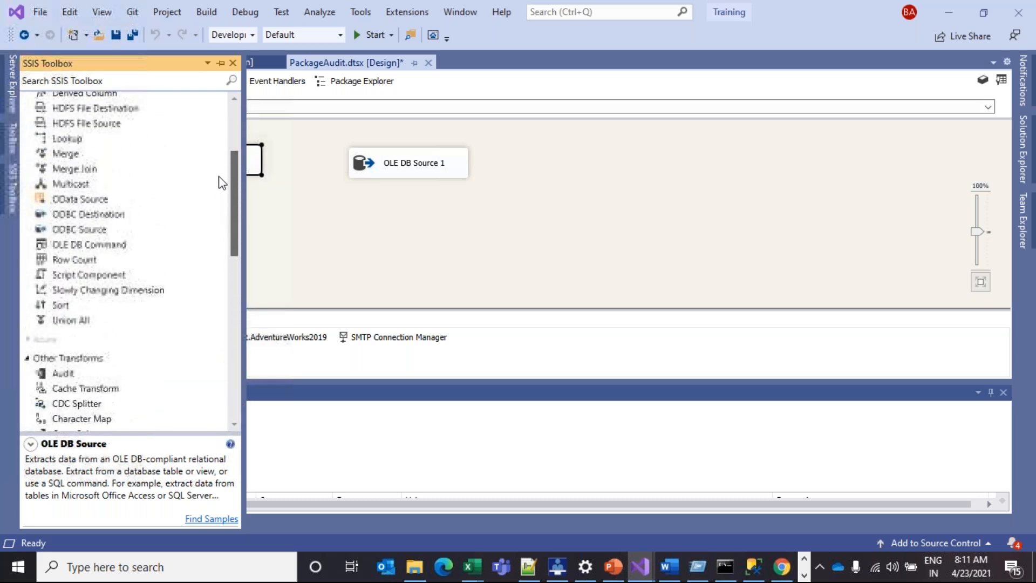
{"action": "left_click_drag", "start_coordinate": [85, 320], "coordinate": [261, 232]}
Connect both OLE DB Source and OLE DB Source 1 output paths into Union All
{"action": "left_click", "coordinate": [215, 167]}
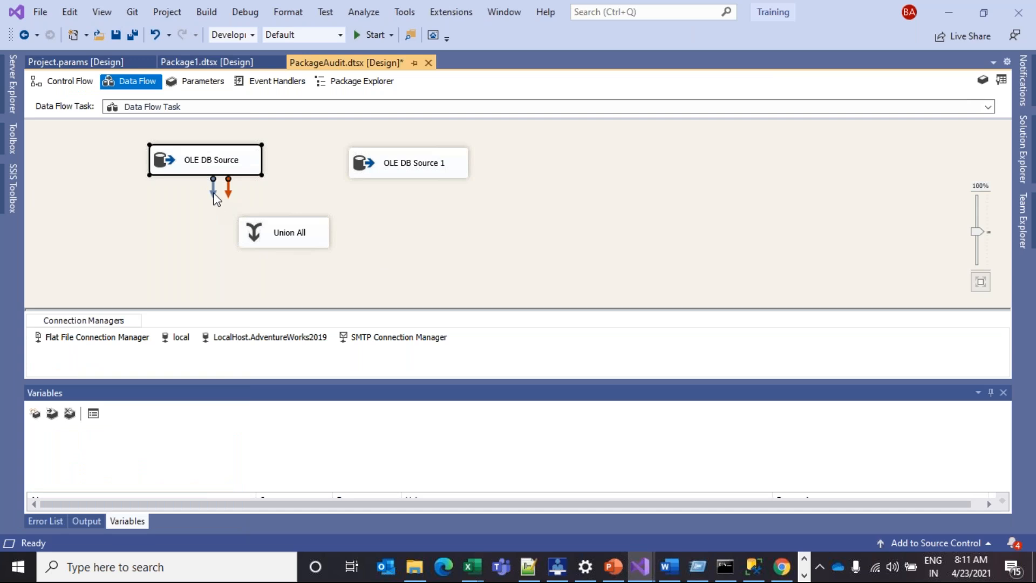
{"action": "left_click_drag", "start_coordinate": [213, 188], "coordinate": [291, 225]}
{"action": "left_click", "coordinate": [413, 165]}
{"action": "left_click_drag", "start_coordinate": [416, 186], "coordinate": [327, 226]}
{"action": "left_click", "coordinate": [318, 246]}
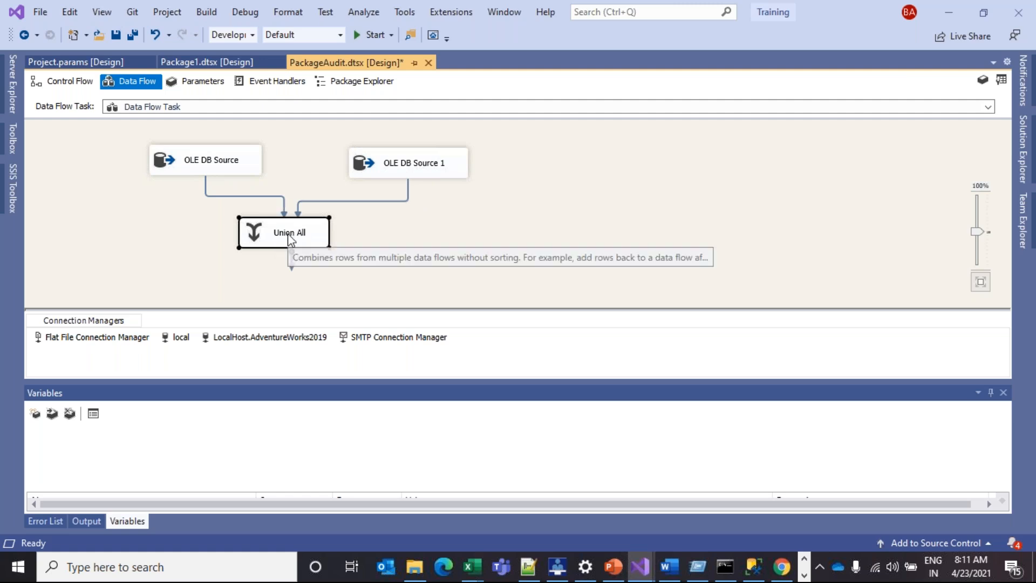
{"action": "left_click", "coordinate": [12, 189]}
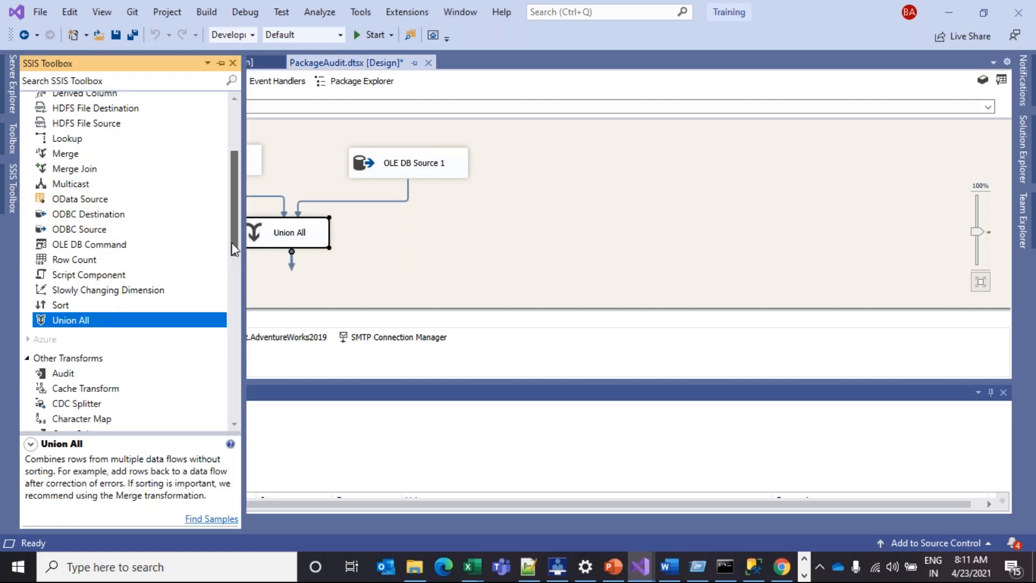
{"action": "left_click_drag", "start_coordinate": [231, 242], "coordinate": [223, 303]}
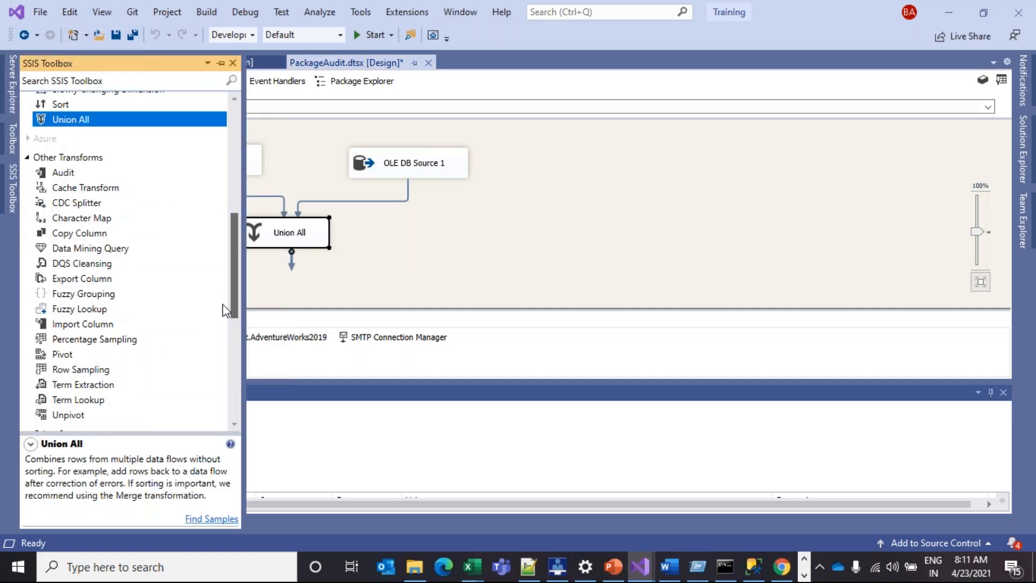
{"action": "left_click", "coordinate": [382, 255]}
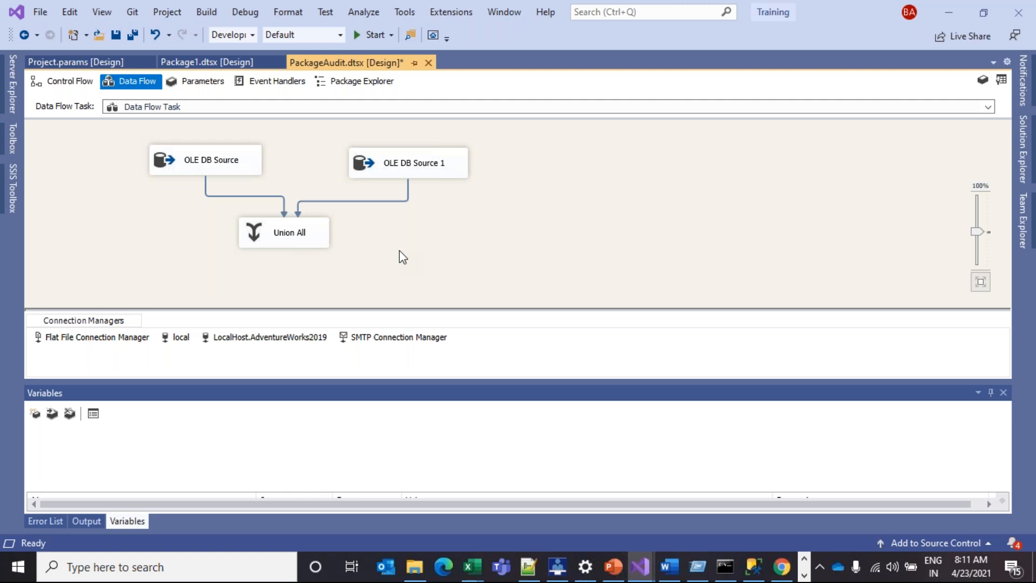
Preview the [Person].[Address] rows read by OLE DB Source, then close its editor
{"action": "double_click", "coordinate": [245, 161]}
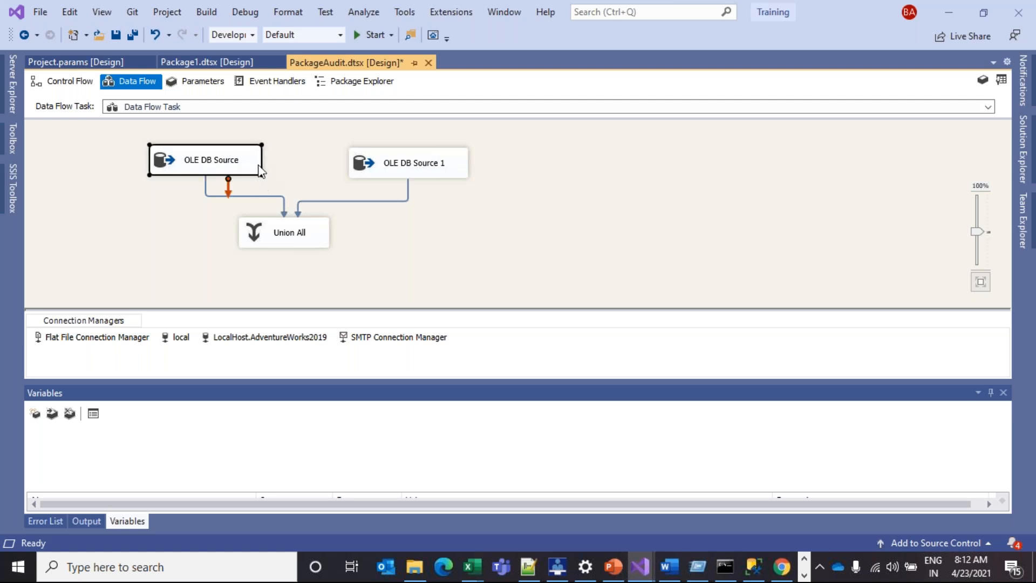
{"action": "left_click", "coordinate": [428, 460]}
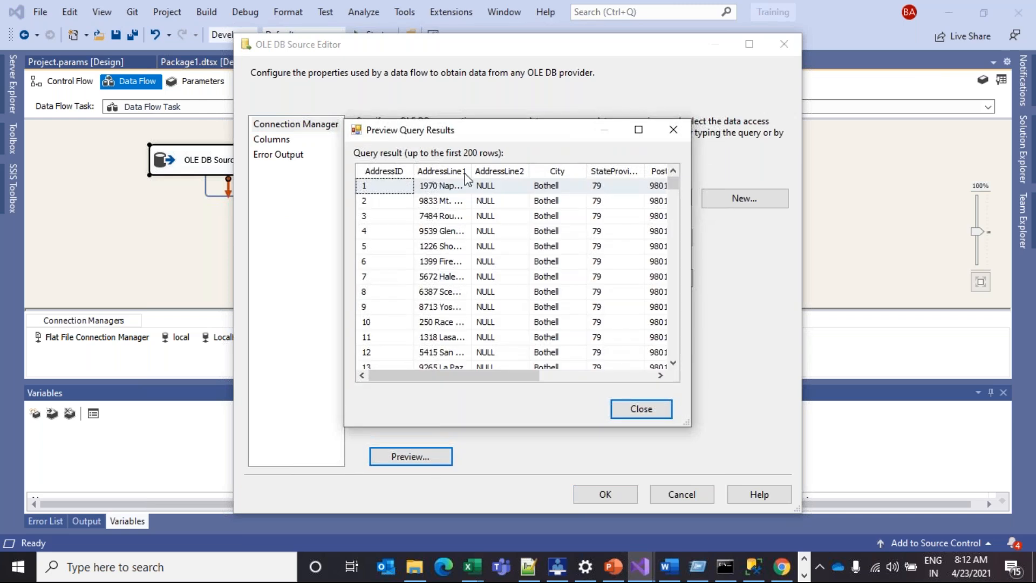
{"action": "left_click", "coordinate": [655, 408]}
{"action": "left_click", "coordinate": [677, 492]}
Preview the six [Person].[AddressType] rows in OLE DB Source 1, then move Union All up
{"action": "double_click", "coordinate": [430, 176]}
{"action": "left_click", "coordinate": [505, 277]}
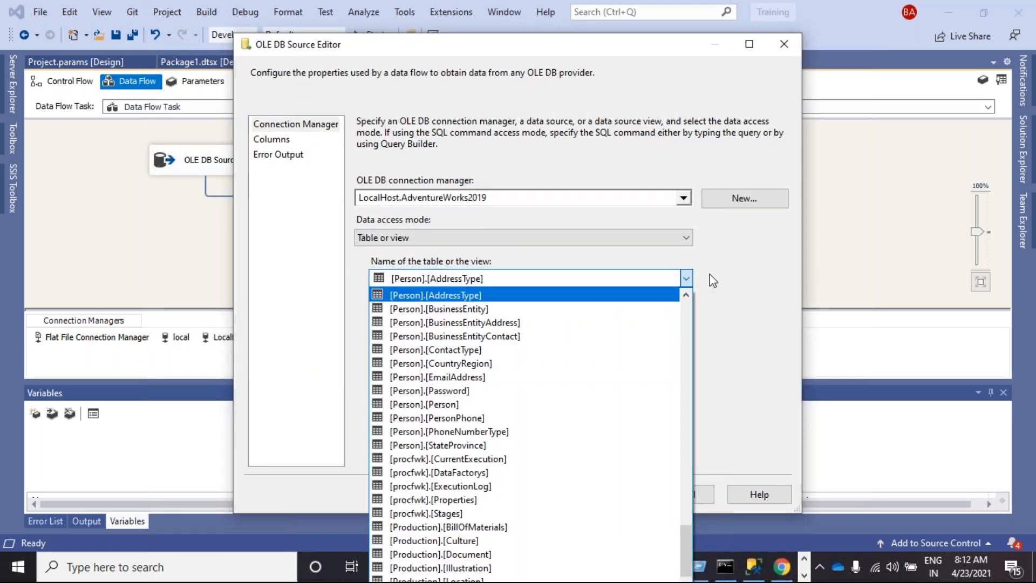
{"action": "left_click", "coordinate": [713, 280]}
{"action": "left_click", "coordinate": [413, 456]}
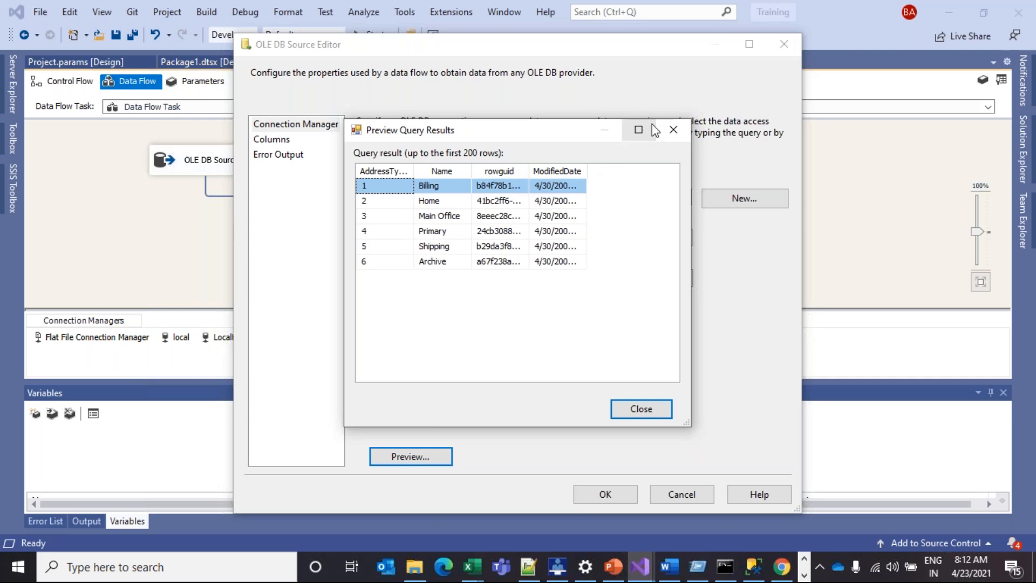
{"action": "left_click", "coordinate": [673, 130]}
{"action": "left_click", "coordinate": [685, 493]}
{"action": "left_click_drag", "start_coordinate": [275, 233], "coordinate": [276, 208]}
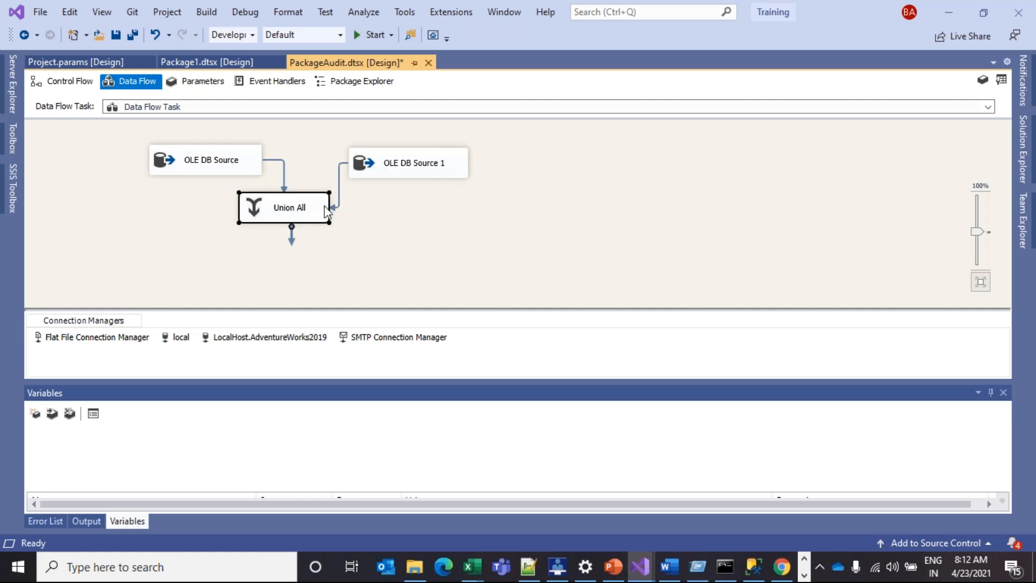
Shift Union All down-right and raise both OLE DB sources into a level row above it
{"action": "left_click_drag", "start_coordinate": [326, 212], "coordinate": [348, 224]}
{"action": "left_click", "coordinate": [393, 162]}
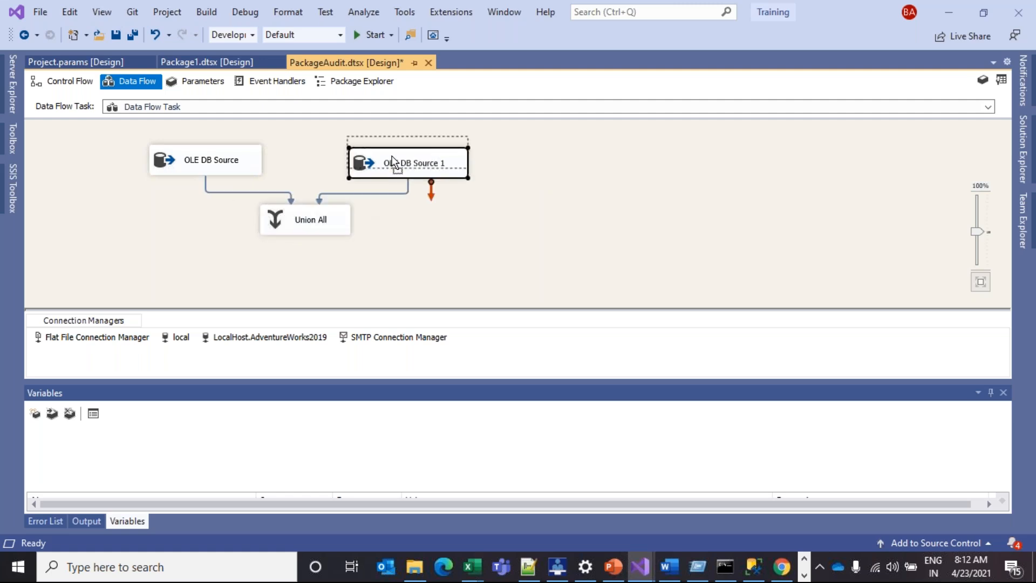
{"action": "left_click_drag", "start_coordinate": [393, 162], "coordinate": [393, 150]}
{"action": "left_click_drag", "start_coordinate": [245, 156], "coordinate": [250, 138]}
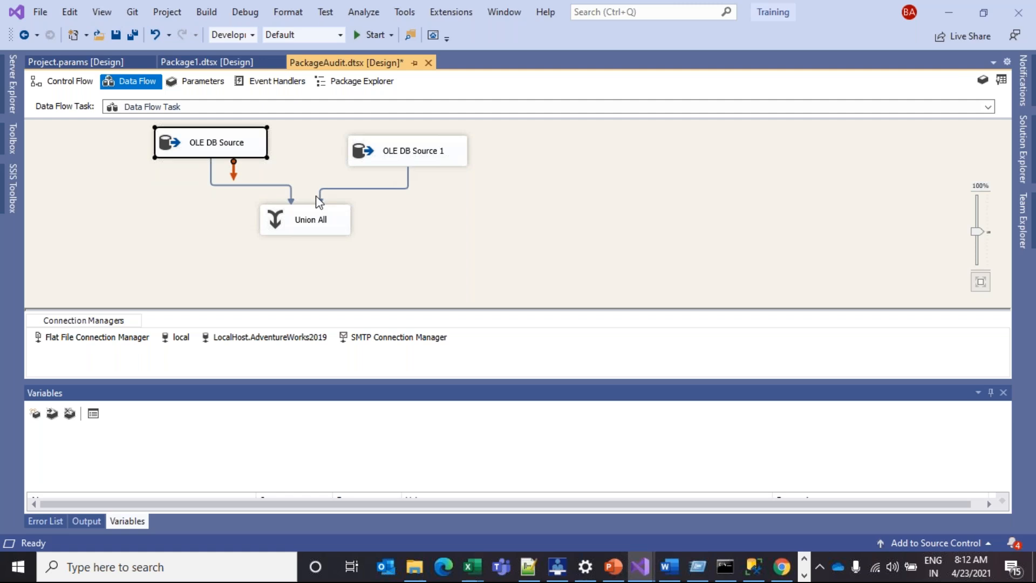
{"action": "left_click", "coordinate": [364, 154]}
{"action": "left_click_drag", "start_coordinate": [365, 154], "coordinate": [367, 144]}
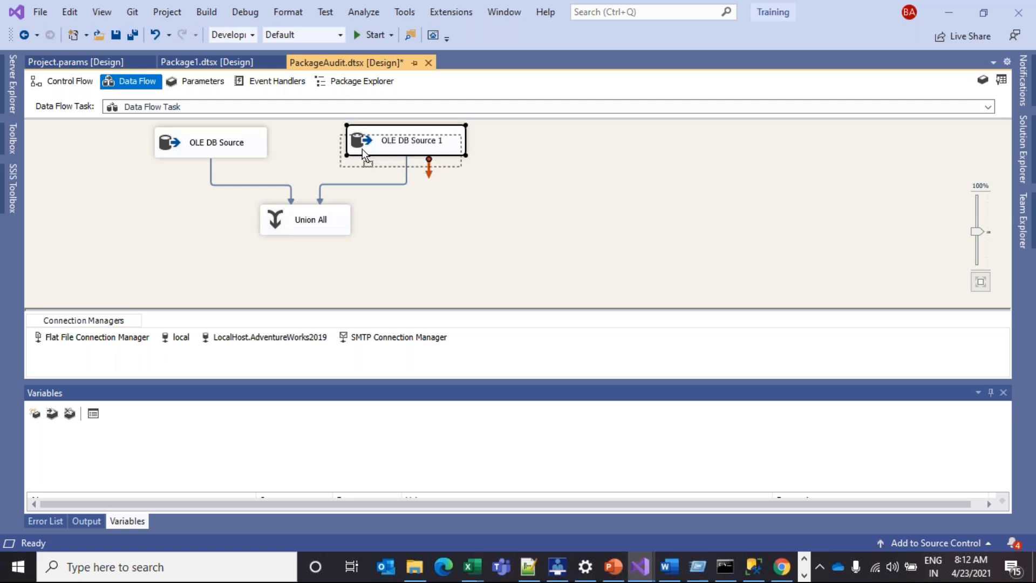
{"action": "left_click_drag", "start_coordinate": [364, 140], "coordinate": [349, 147]}
{"action": "left_click_drag", "start_coordinate": [267, 146], "coordinate": [272, 149]}
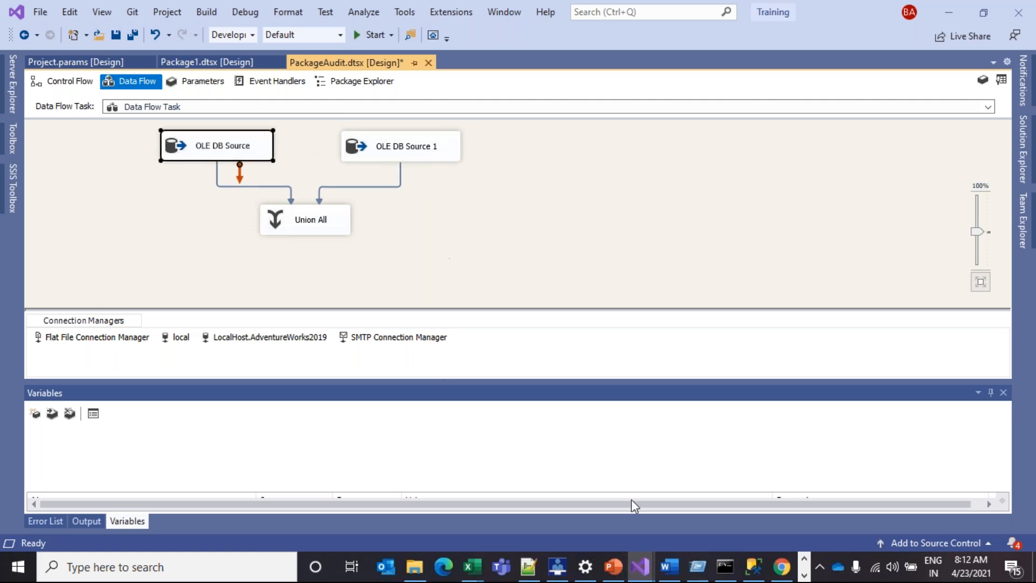
Bring studentMasterdata.xlsx forward, add a blank Sheet1, and start typing in cell E5
{"action": "left_click", "coordinate": [479, 569]}
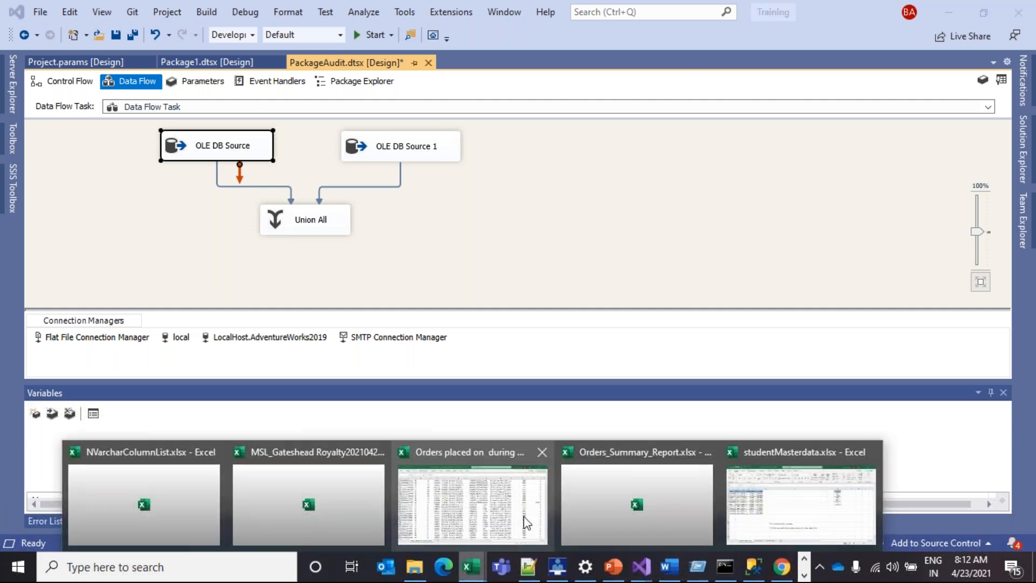
{"action": "left_click", "coordinate": [781, 510]}
{"action": "left_click", "coordinate": [372, 525]}
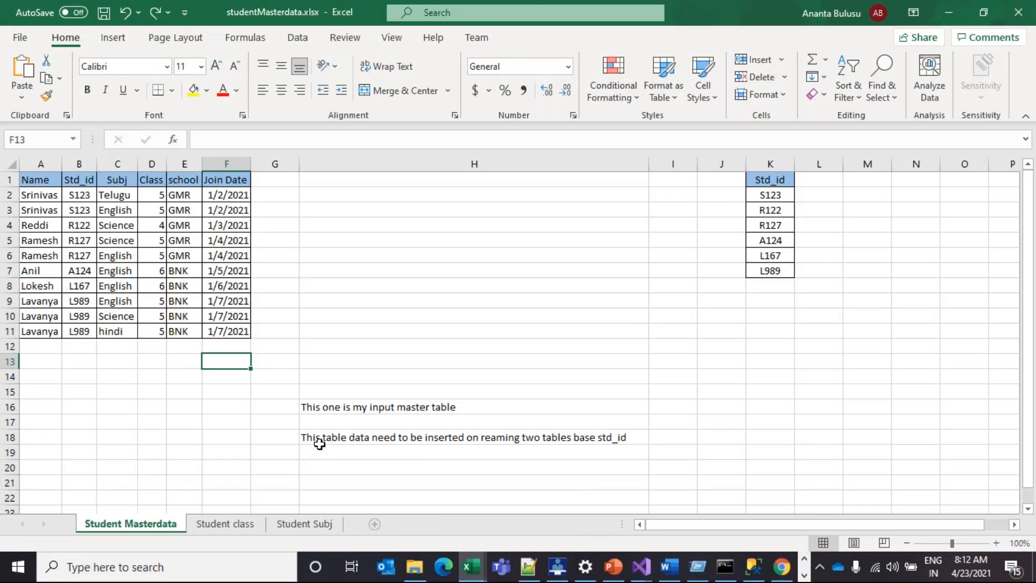
{"action": "left_click", "coordinate": [255, 255]}
{"action": "left_click", "coordinate": [254, 237]}
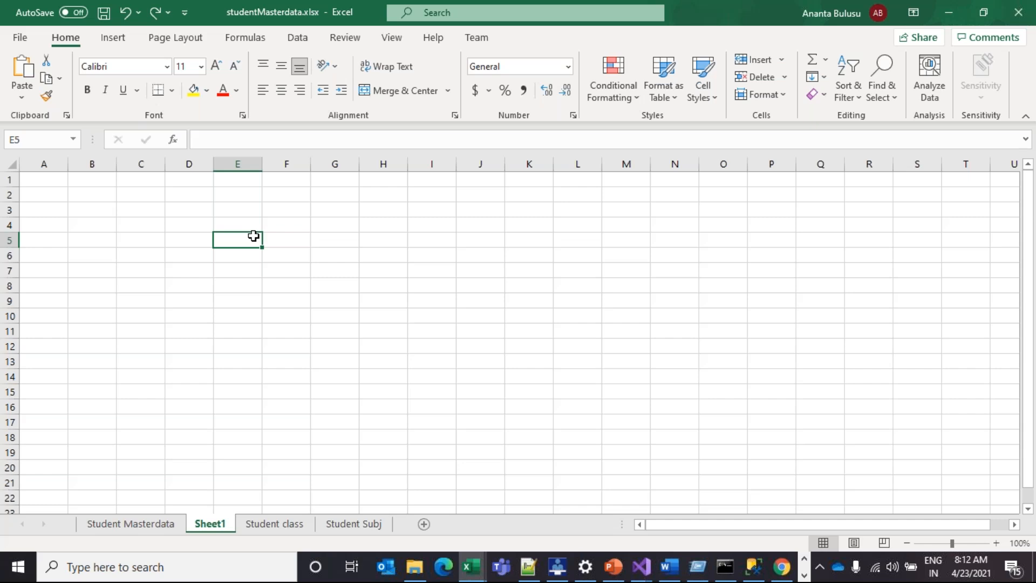
{"action": "type", "text": "adt"}
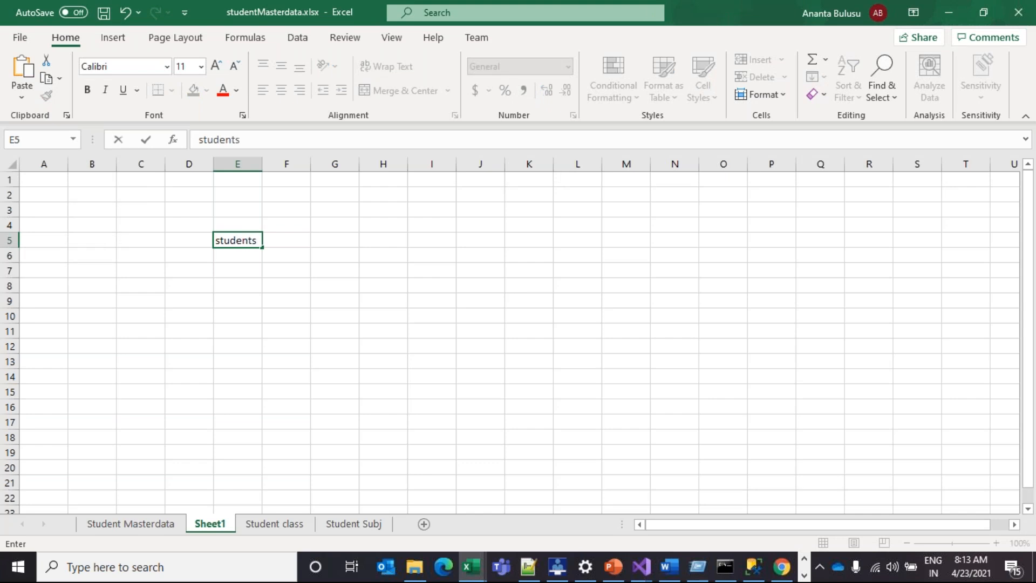
Copy the Student class header row together with the first student's record
{"action": "left_click", "coordinate": [292, 526]}
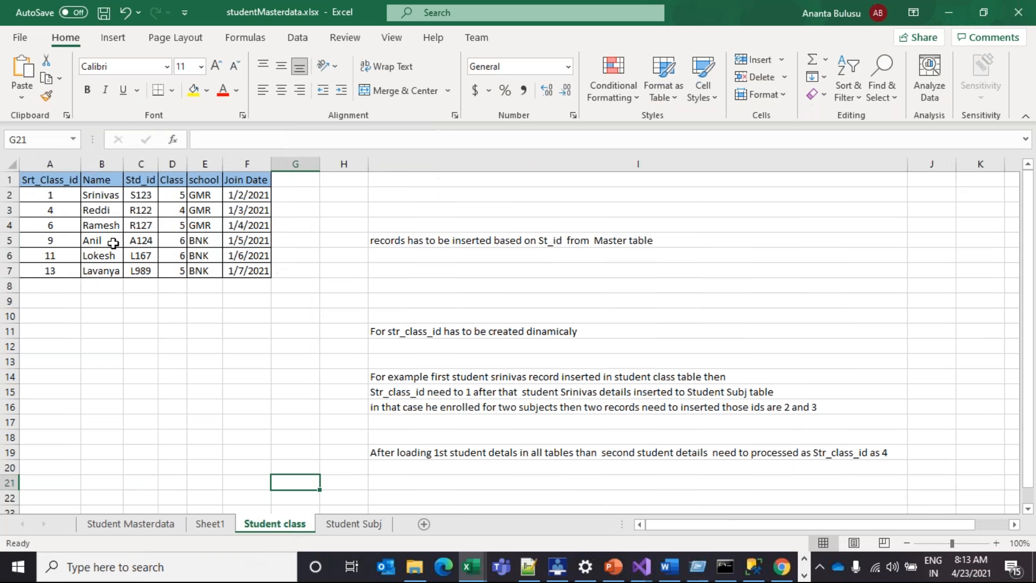
{"action": "left_click", "coordinate": [108, 227]}
{"action": "left_click", "coordinate": [16, 195]}
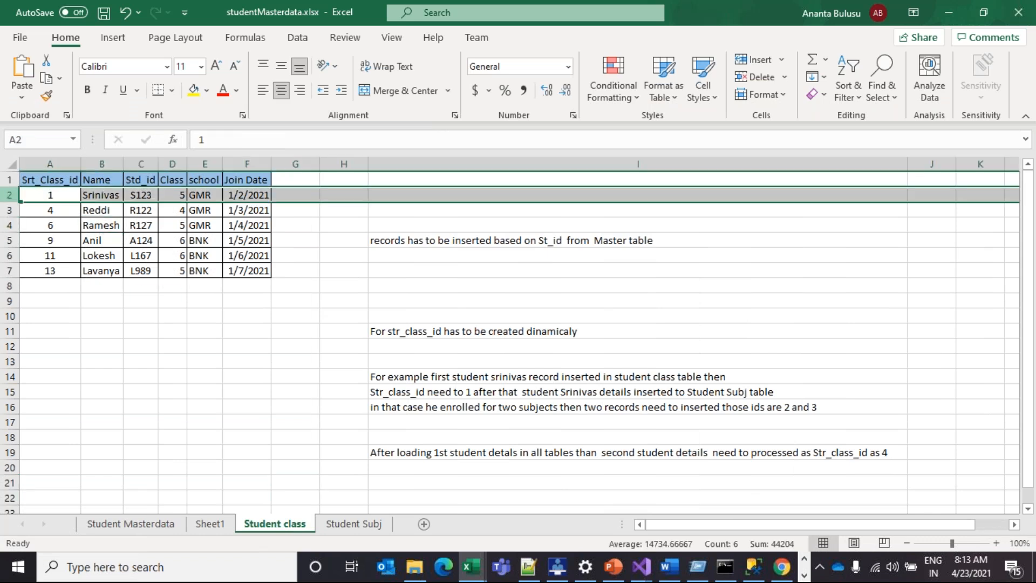
{"action": "left_click_drag", "start_coordinate": [41, 180], "coordinate": [111, 275]}
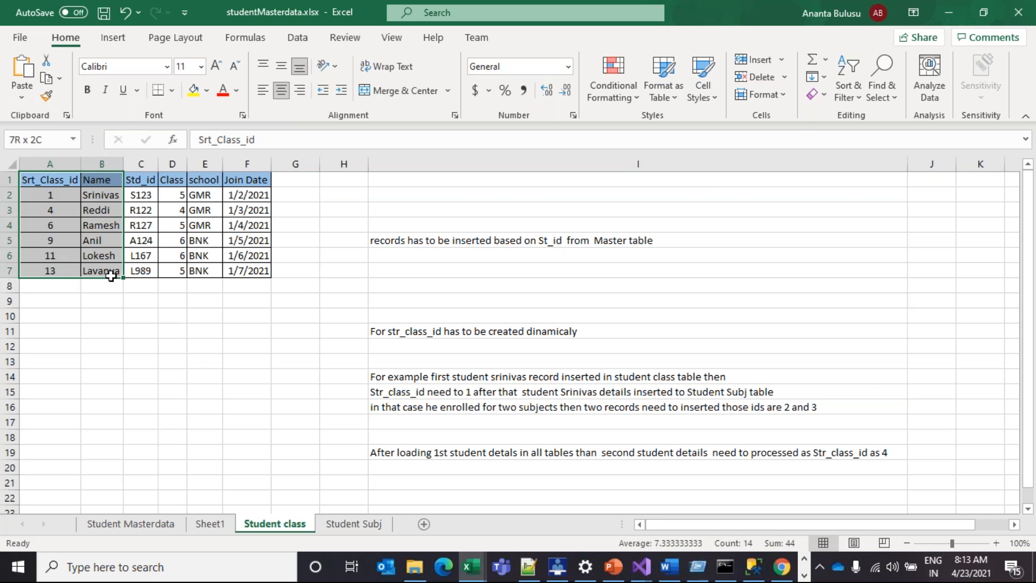
{"action": "left_click_drag", "start_coordinate": [110, 275], "coordinate": [110, 276]}
{"action": "left_click", "coordinate": [106, 292]}
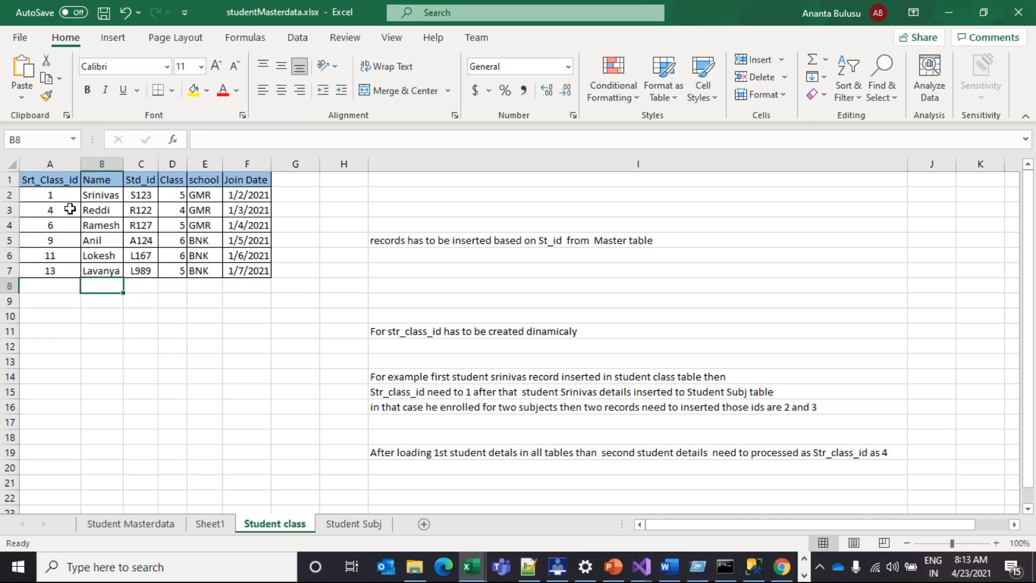
{"action": "left_click", "coordinate": [9, 193]}
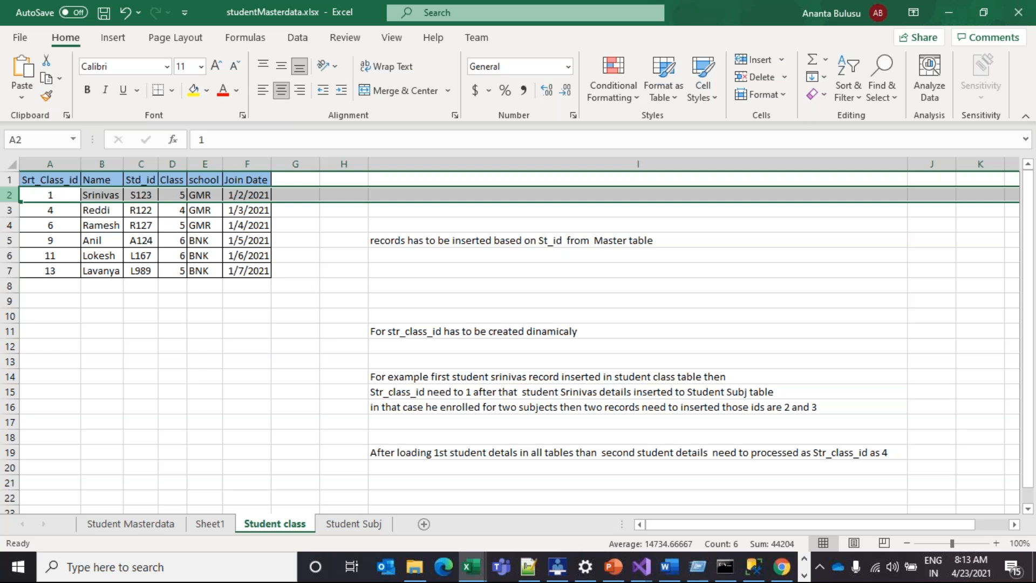
{"action": "key", "text": "ctrl+c"}
{"action": "left_click_drag", "start_coordinate": [49, 181], "coordinate": [249, 195]}
{"action": "key", "text": "ctrl+c"}
Paste the headers and record onto Sheet1 at E5 and widen column E
{"action": "left_click", "coordinate": [220, 520]}
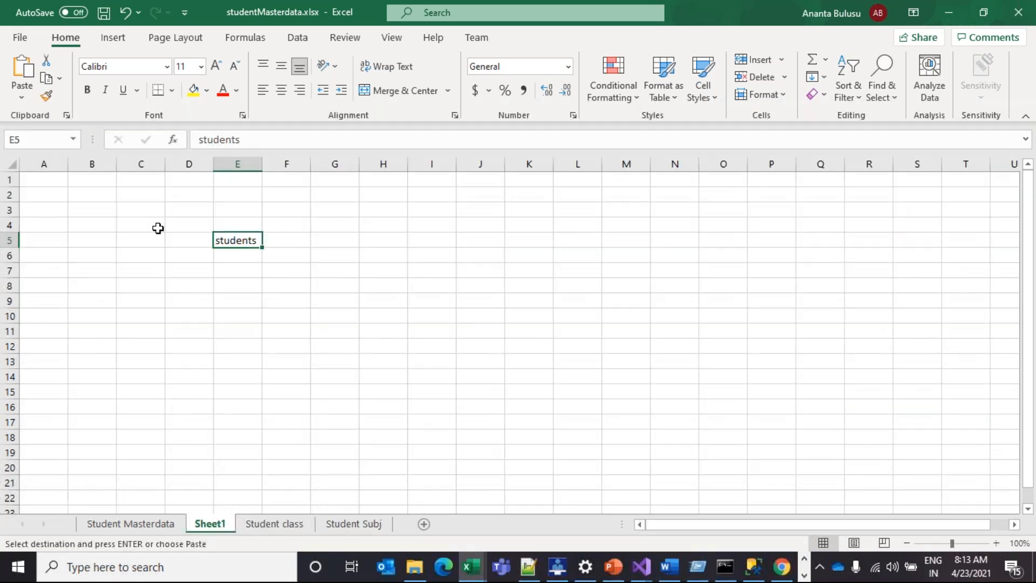
{"action": "key", "text": "ctrl+v"}
{"action": "left_click_drag", "start_coordinate": [262, 165], "coordinate": [301, 167]}
{"action": "left_click", "coordinate": [329, 285]}
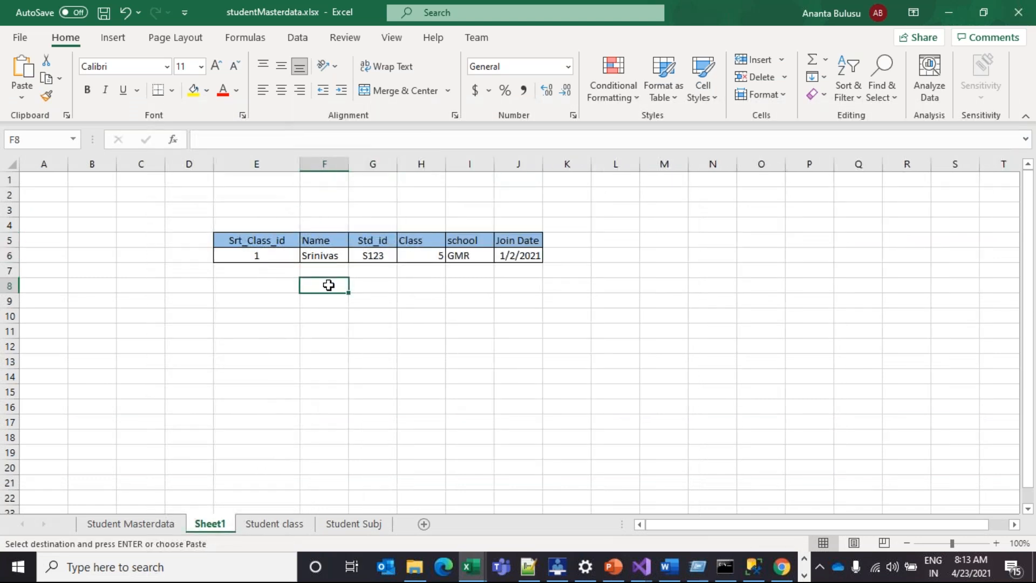
Delete row 5, the pasted header row, from Sheet1
{"action": "left_click", "coordinate": [12, 239]}
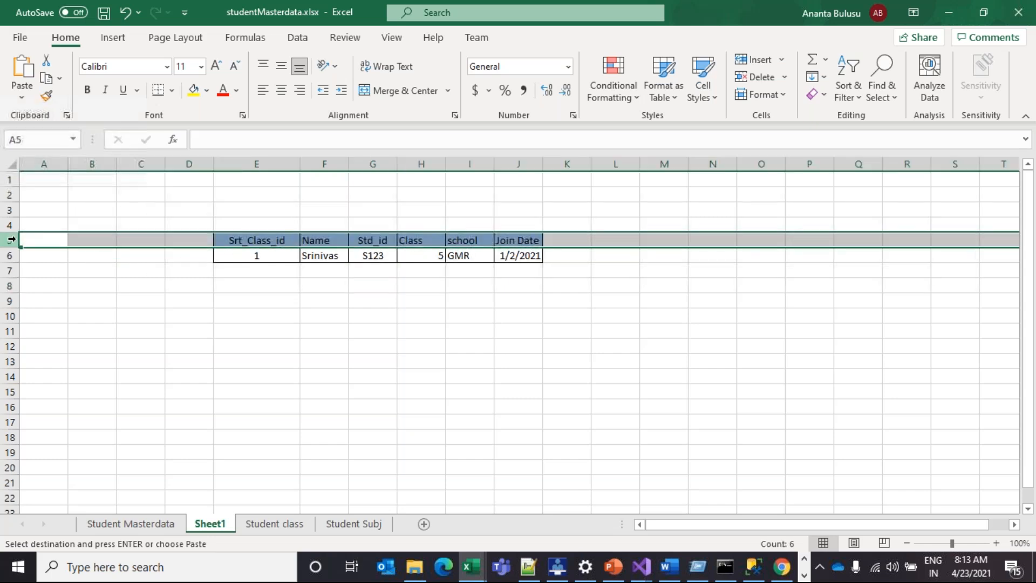
{"action": "right_click", "coordinate": [11, 239]}
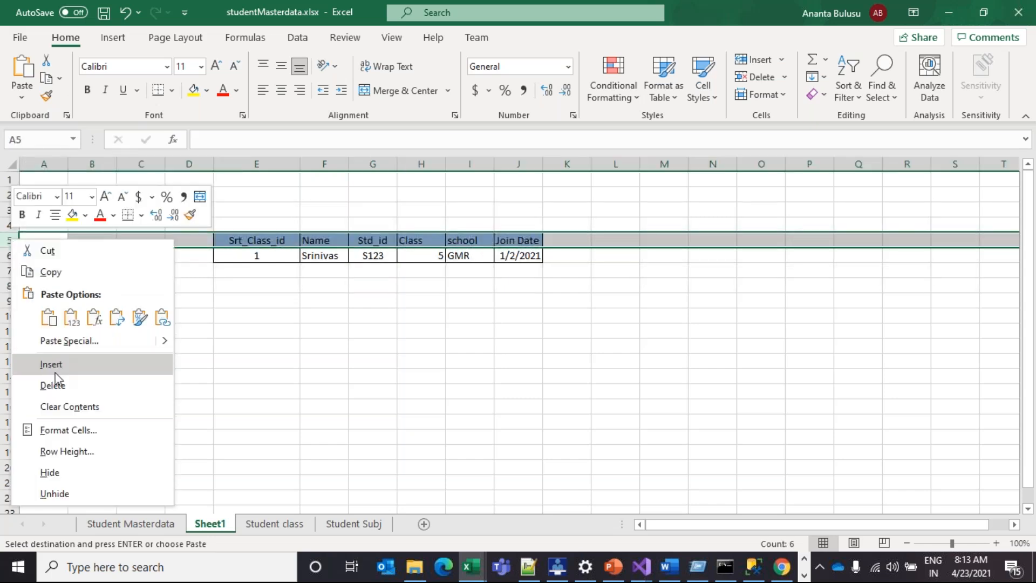
{"action": "left_click", "coordinate": [144, 385]}
{"action": "left_click", "coordinate": [189, 391]}
{"action": "left_click", "coordinate": [354, 523]}
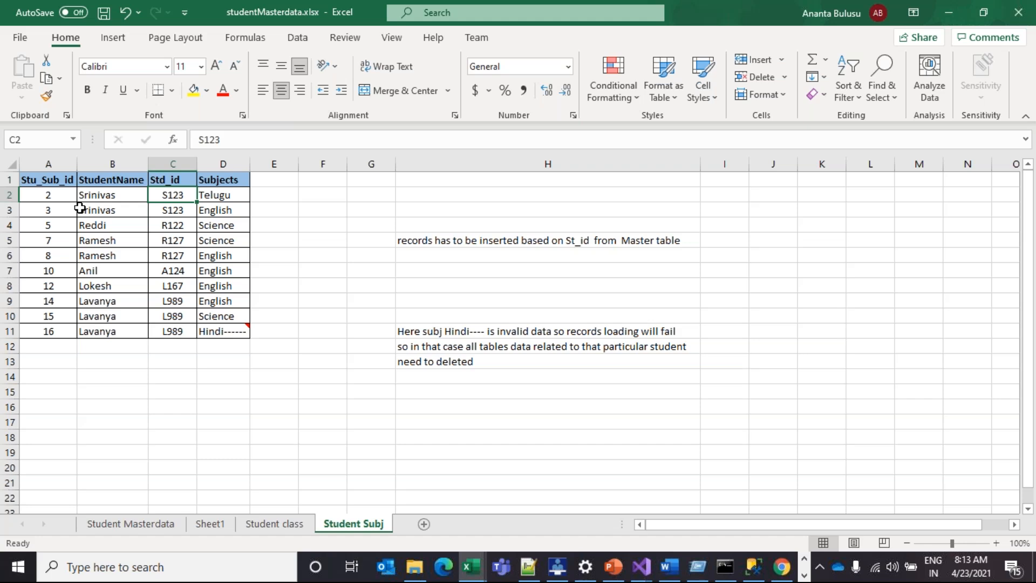
Copy the first student's Student Subj rows (Telugu, English) into Sheet1 at E6:H7
{"action": "left_click_drag", "start_coordinate": [46, 197], "coordinate": [212, 180]}
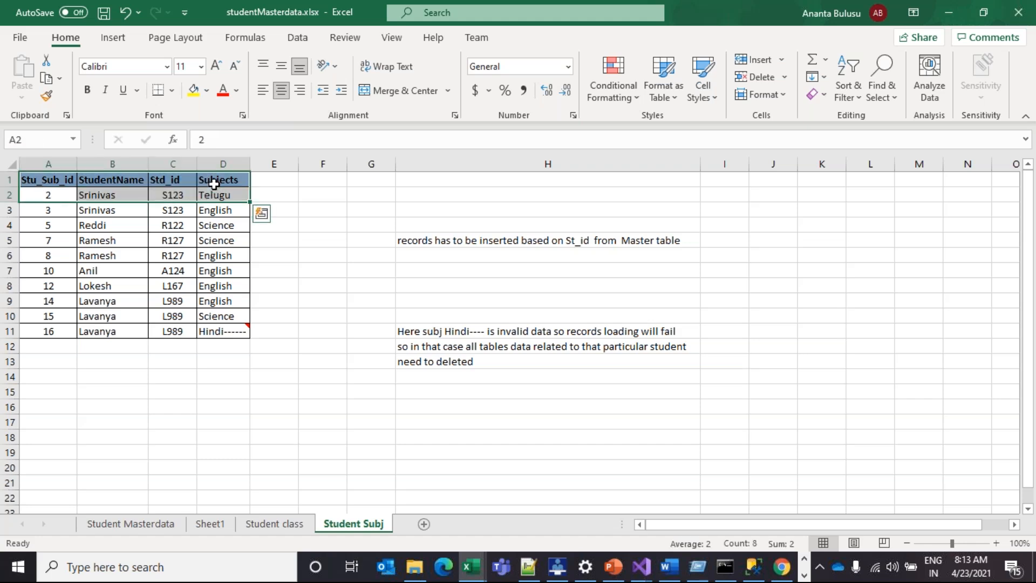
{"action": "left_click", "coordinate": [59, 195]}
{"action": "left_click_drag", "start_coordinate": [47, 179], "coordinate": [216, 193]}
{"action": "key", "text": "ctrl+c"}
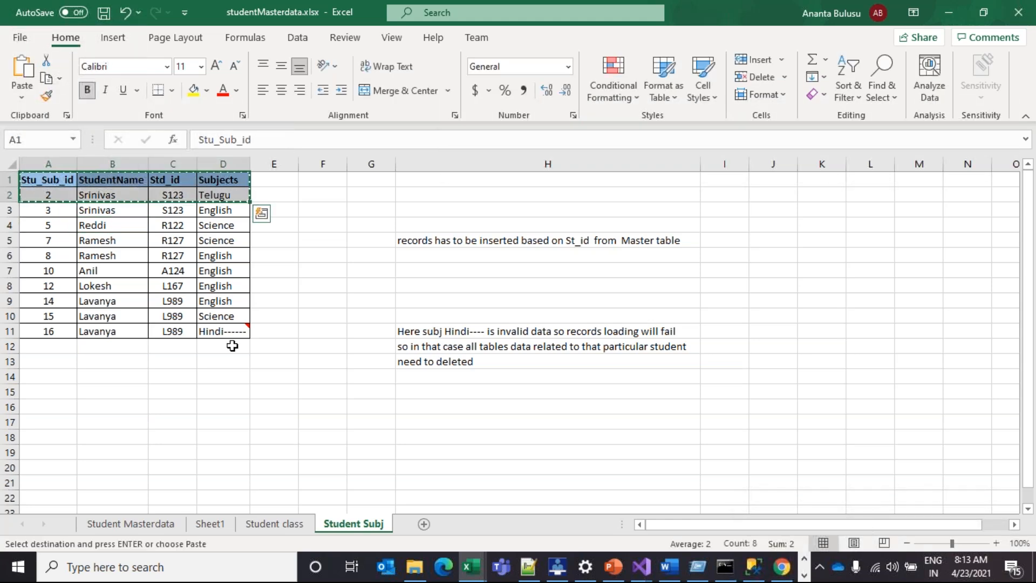
{"action": "left_click_drag", "start_coordinate": [48, 195], "coordinate": [221, 209]}
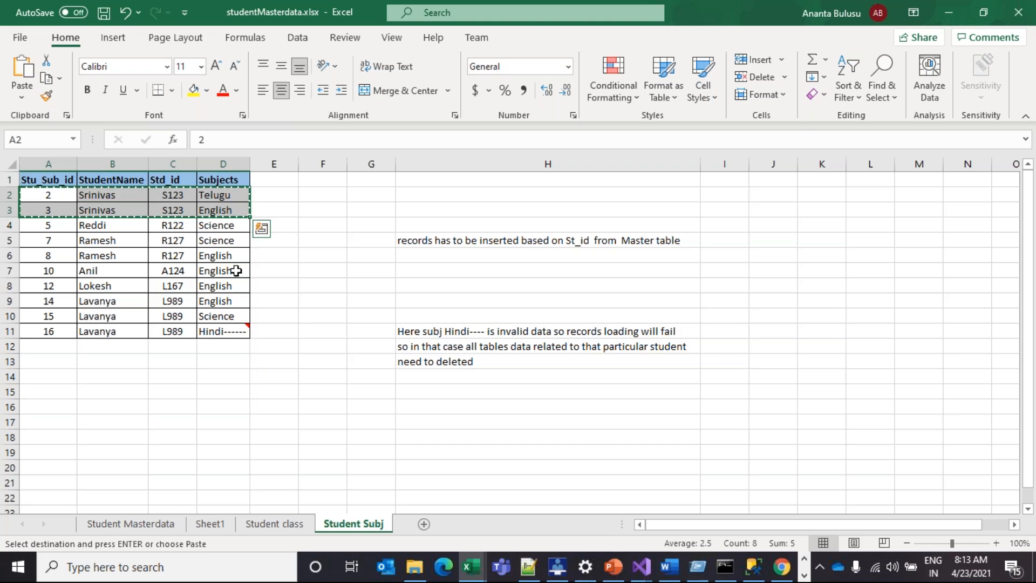
{"action": "left_click", "coordinate": [209, 523]}
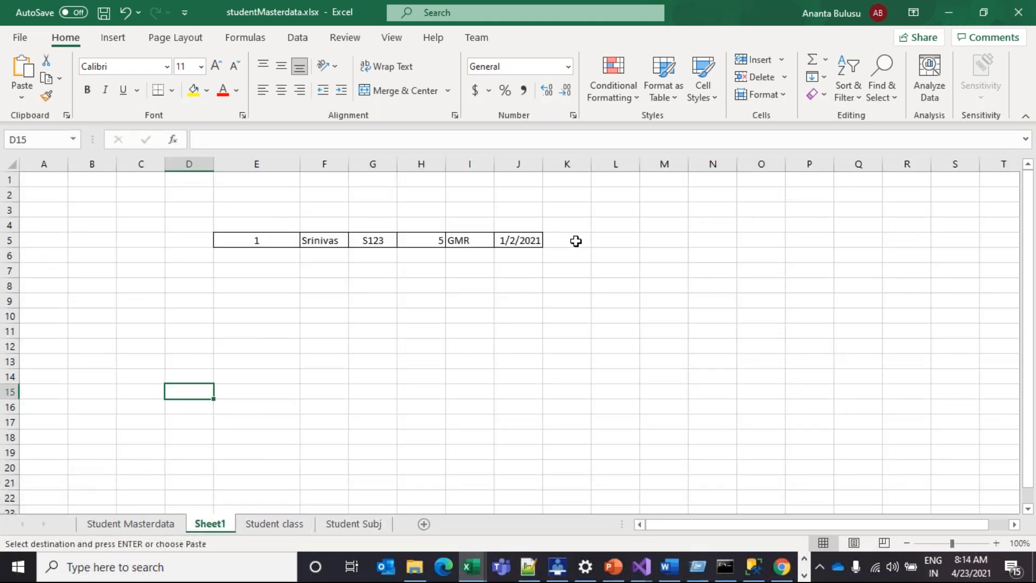
{"action": "left_click", "coordinate": [287, 254]}
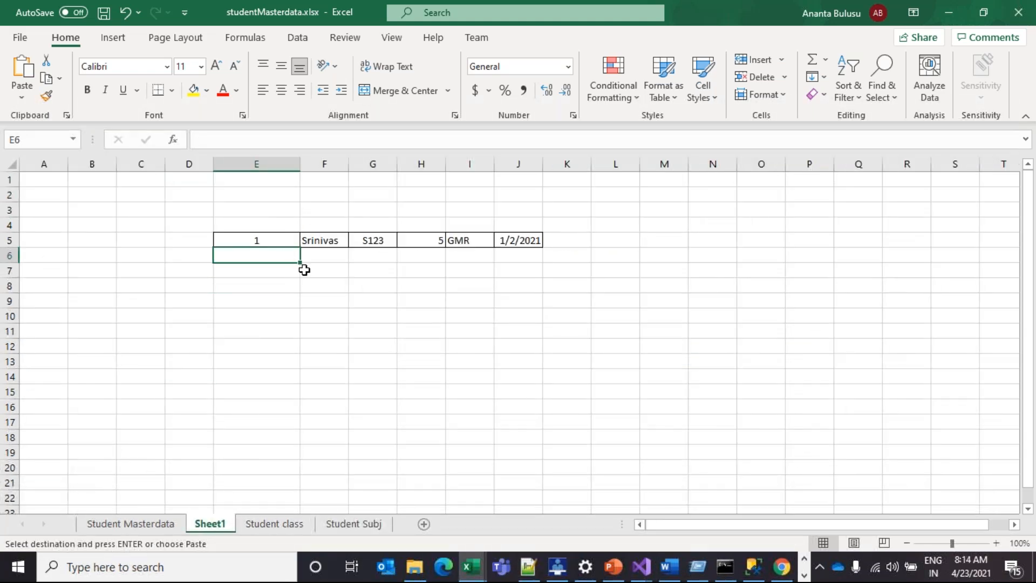
{"action": "key", "text": "ctrl+v"}
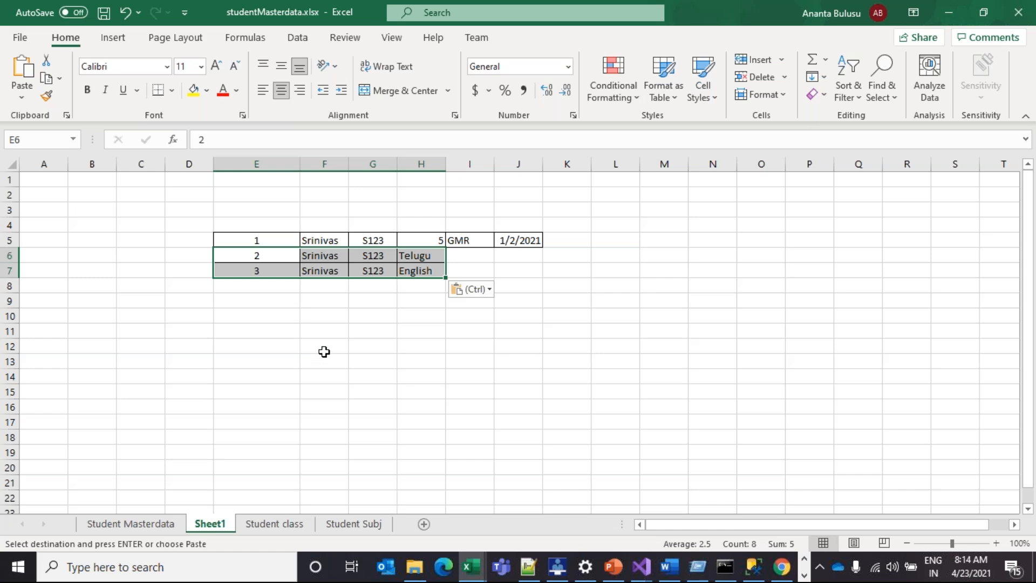
{"action": "left_click", "coordinate": [324, 352]}
{"action": "left_click_drag", "start_coordinate": [420, 255], "coordinate": [435, 274]}
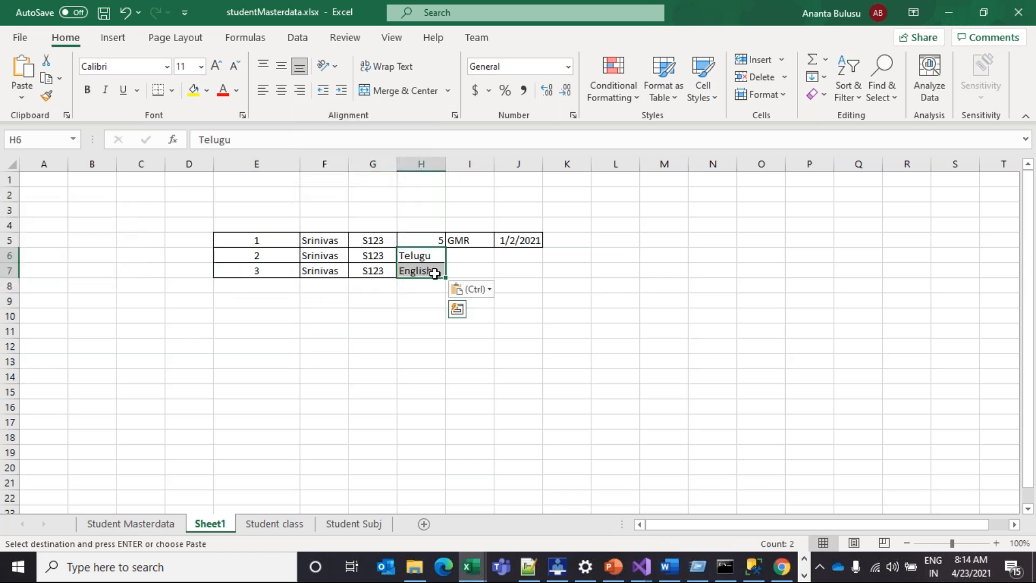
{"action": "left_click_drag", "start_coordinate": [271, 259], "coordinate": [423, 272]}
Move the subject records from rows 6–7 down to start at E9
{"action": "key", "text": "ctrl+c"}
{"action": "left_click", "coordinate": [277, 300]}
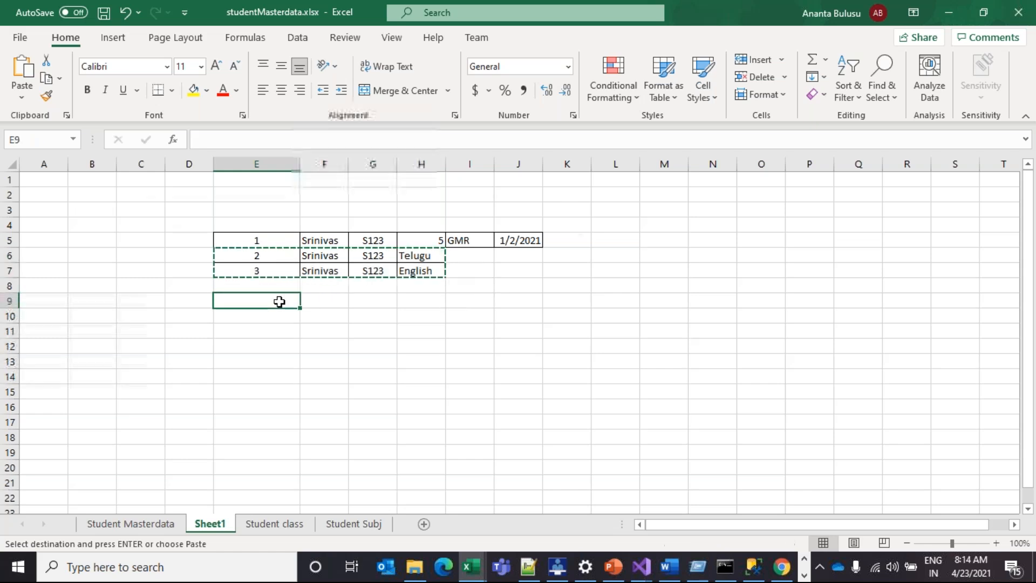
{"action": "key", "text": "ctrl+v"}
Label E4 'Table 1 - source 1' and E8 'Table 2 - source 2'
{"action": "left_click", "coordinate": [248, 223]}
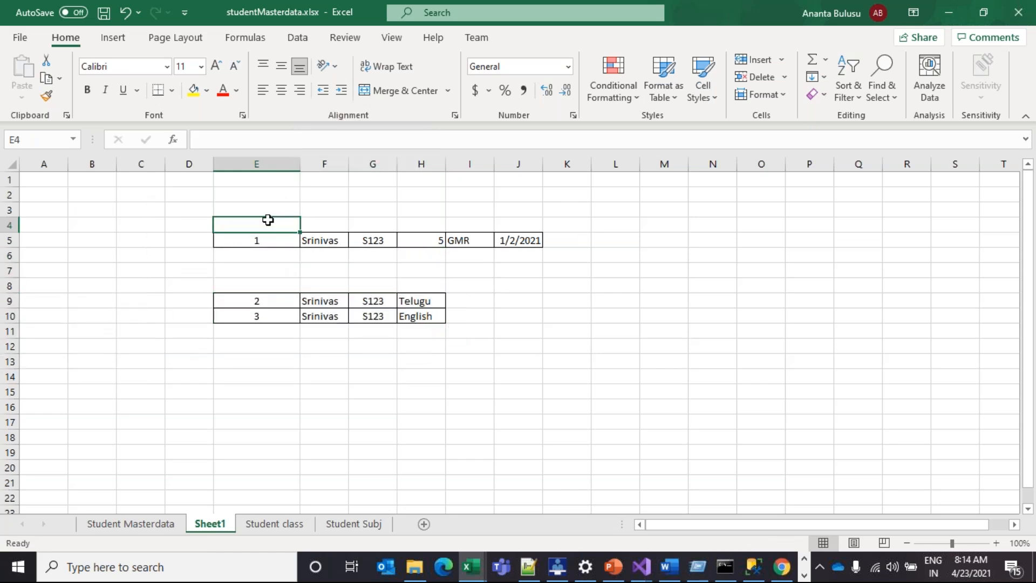
{"action": "type", "text": "Table 1 - source 1"}
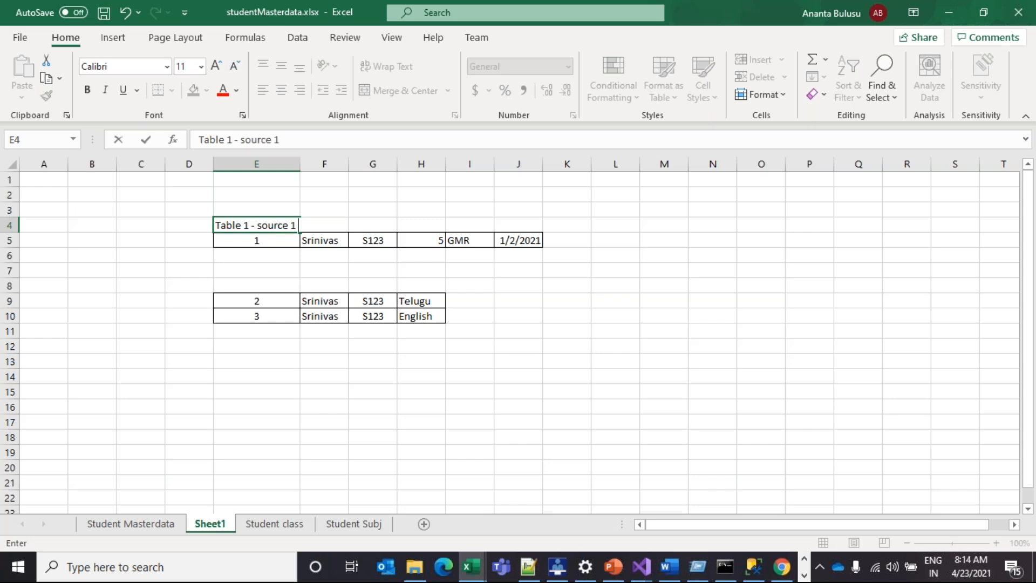
{"action": "left_click", "coordinate": [244, 283]}
{"action": "type", "text": "Table 2 - source 2"}
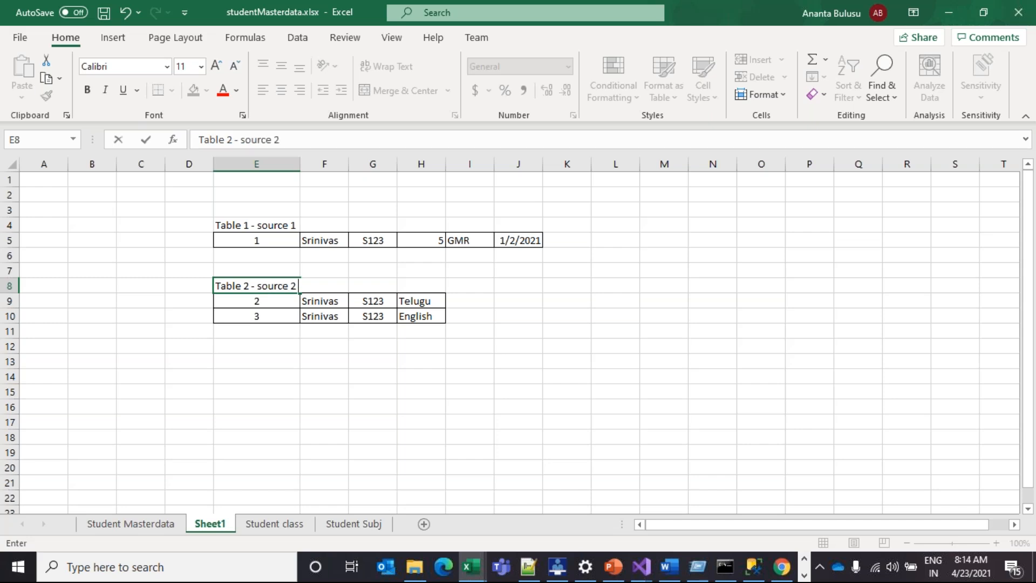
{"action": "left_click", "coordinate": [324, 377]}
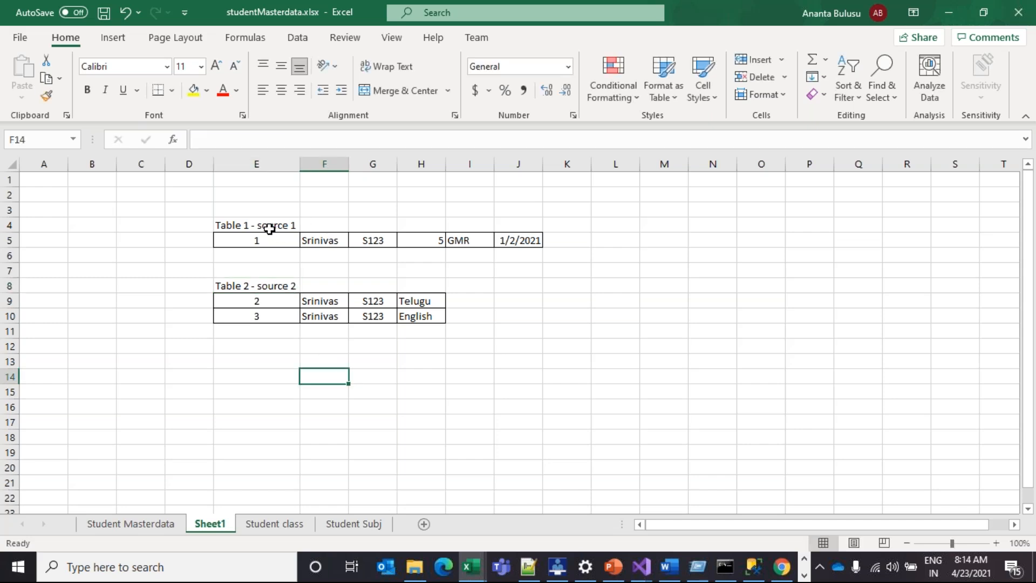
Insert a row above the class record and paste the Student class headers there
{"action": "right_click", "coordinate": [7, 237]}
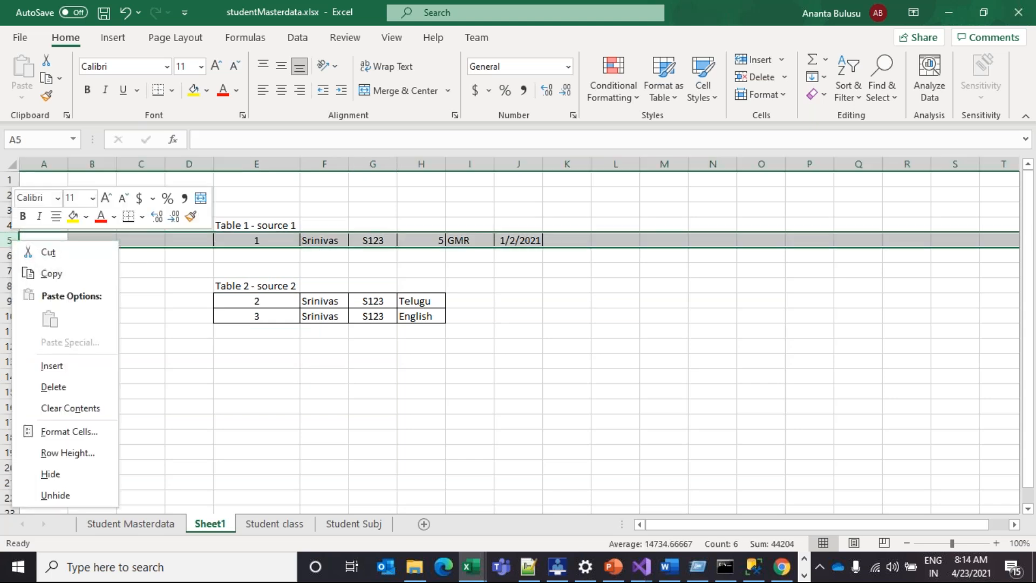
{"action": "left_click", "coordinate": [72, 363]}
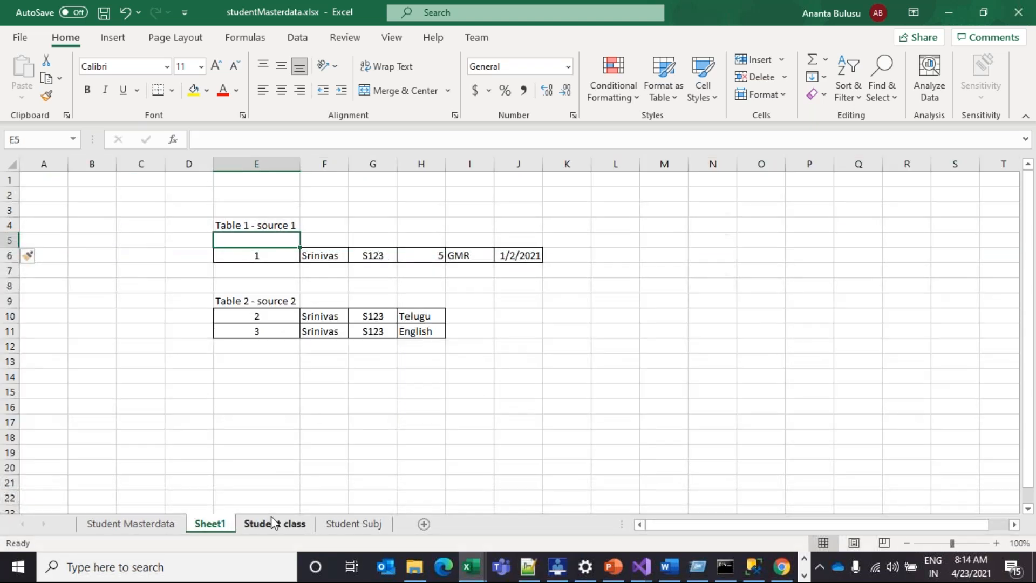
{"action": "left_click", "coordinate": [272, 522]}
{"action": "left_click_drag", "start_coordinate": [47, 179], "coordinate": [243, 181]}
{"action": "key", "text": "ctrl+c"}
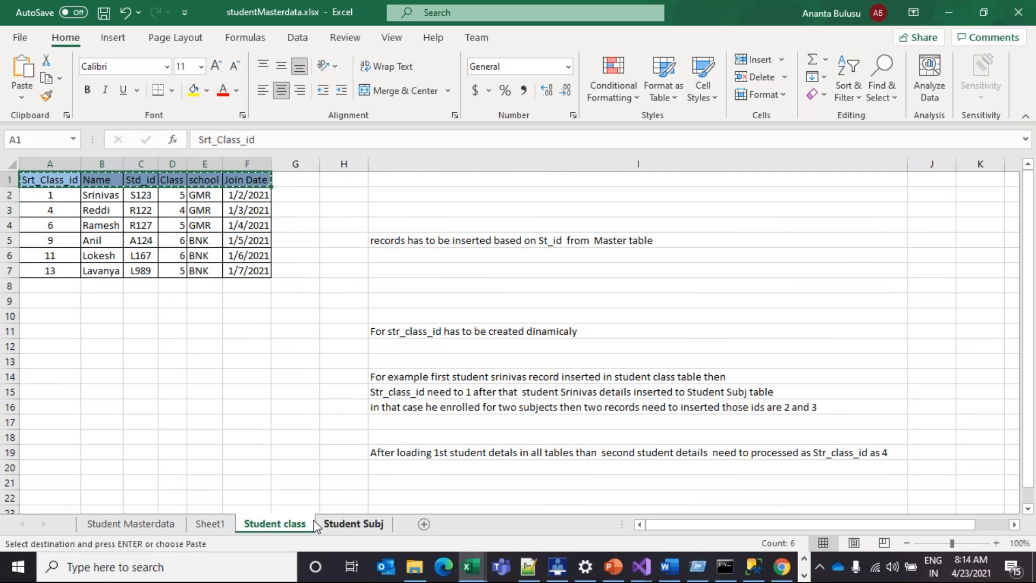
{"action": "left_click", "coordinate": [214, 523]}
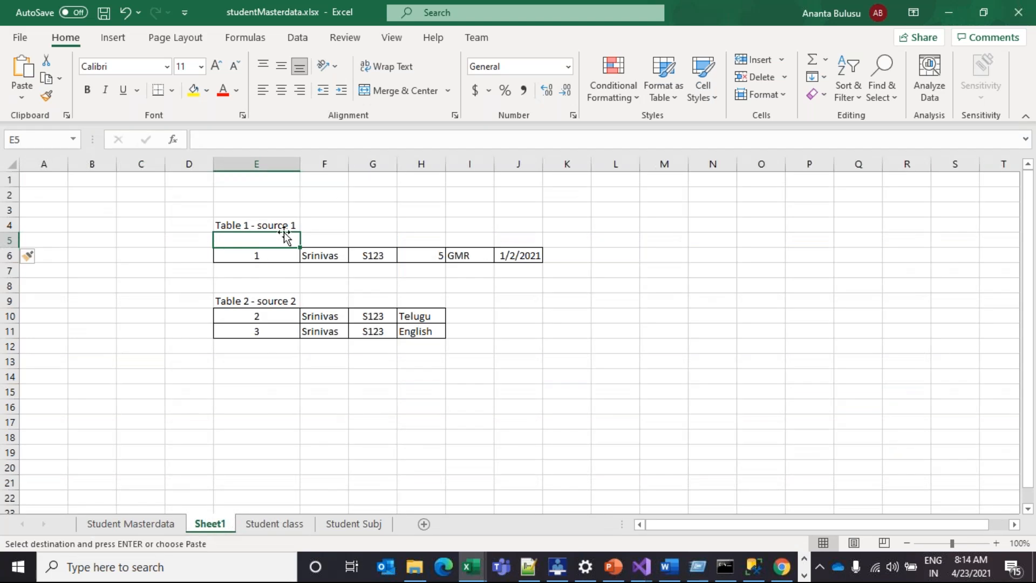
{"action": "key", "text": "ctrl+v"}
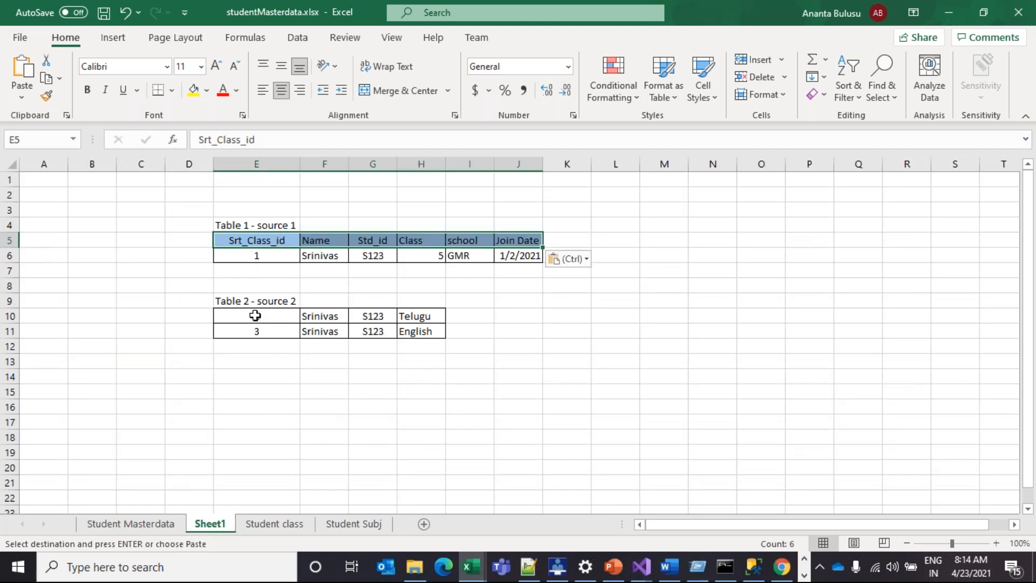
Insert a blank row 10 above Table 2's subject records
{"action": "left_click", "coordinate": [11, 301]}
{"action": "right_click", "coordinate": [11, 301]}
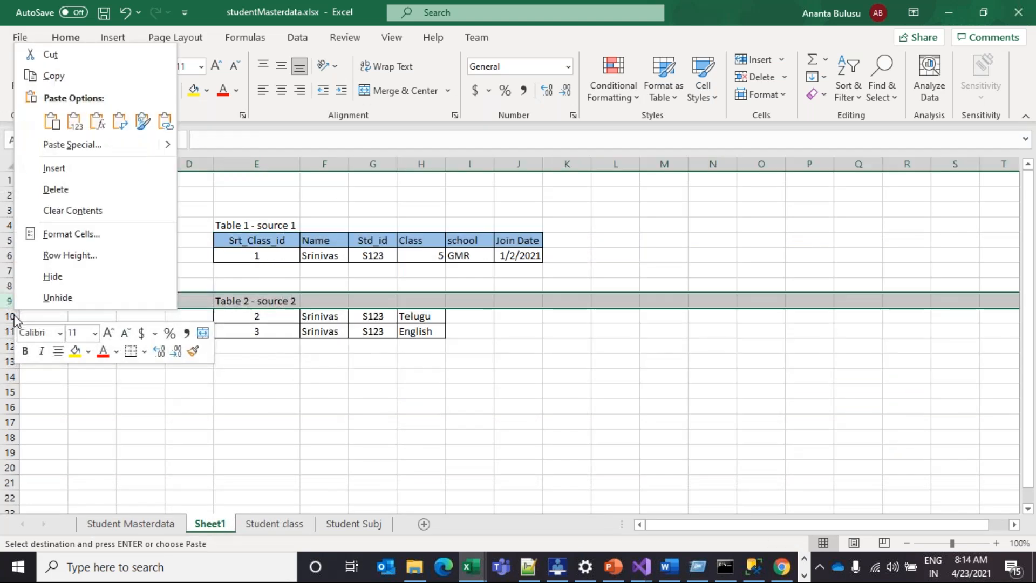
{"action": "key", "text": "Escape"}
{"action": "left_click", "coordinate": [10, 316]}
{"action": "right_click", "coordinate": [11, 316]}
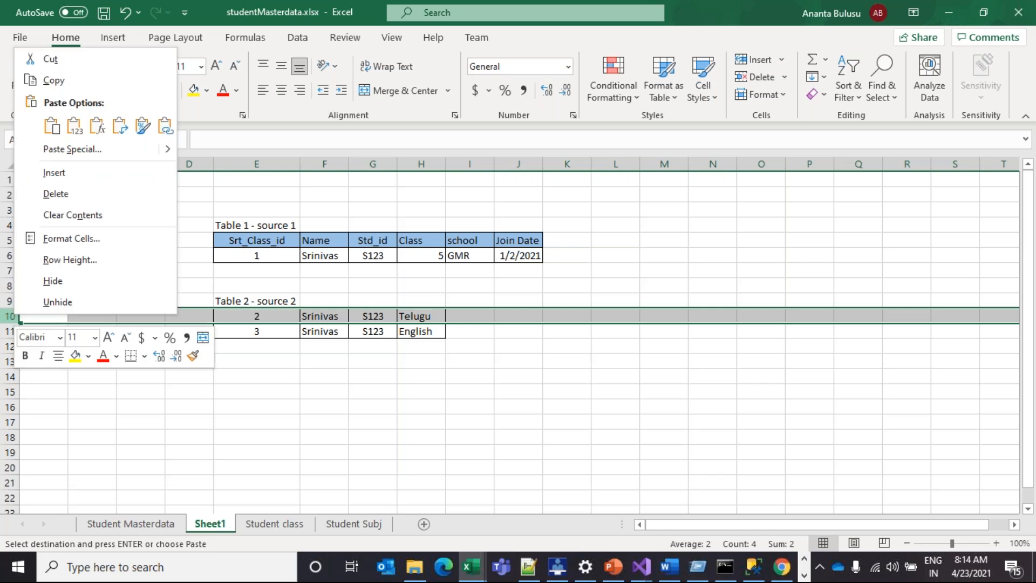
{"action": "left_click", "coordinate": [61, 176]}
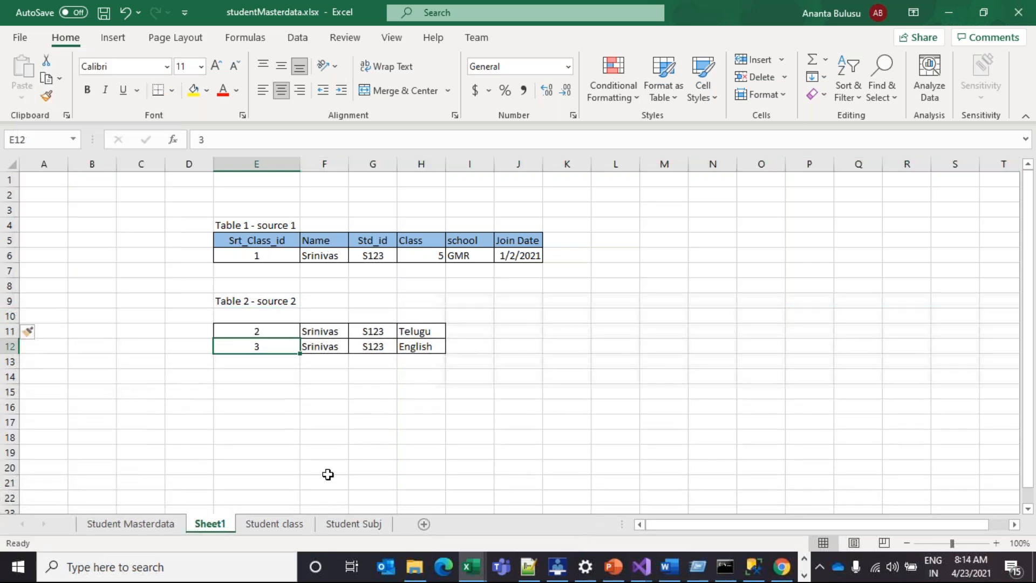
Paste the Student Subj headers Stu_Sub_id, StudentName, Std_id, Subjects into row 10
{"action": "left_click", "coordinate": [351, 523]}
{"action": "left_click", "coordinate": [92, 200]}
{"action": "left_click_drag", "start_coordinate": [59, 180], "coordinate": [220, 179]}
{"action": "key", "text": "ctrl+c"}
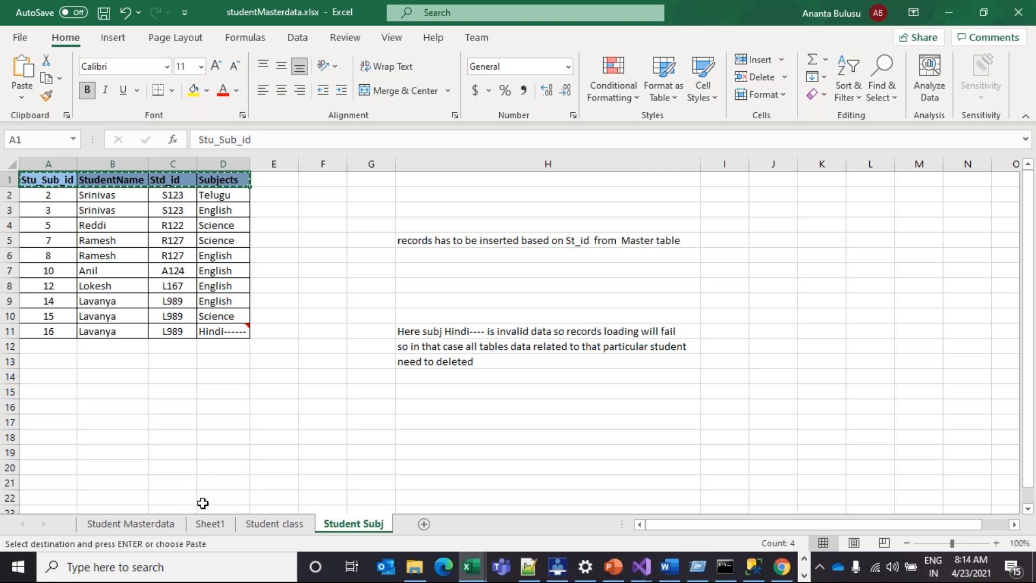
{"action": "left_click", "coordinate": [210, 523]}
{"action": "left_click", "coordinate": [261, 310]}
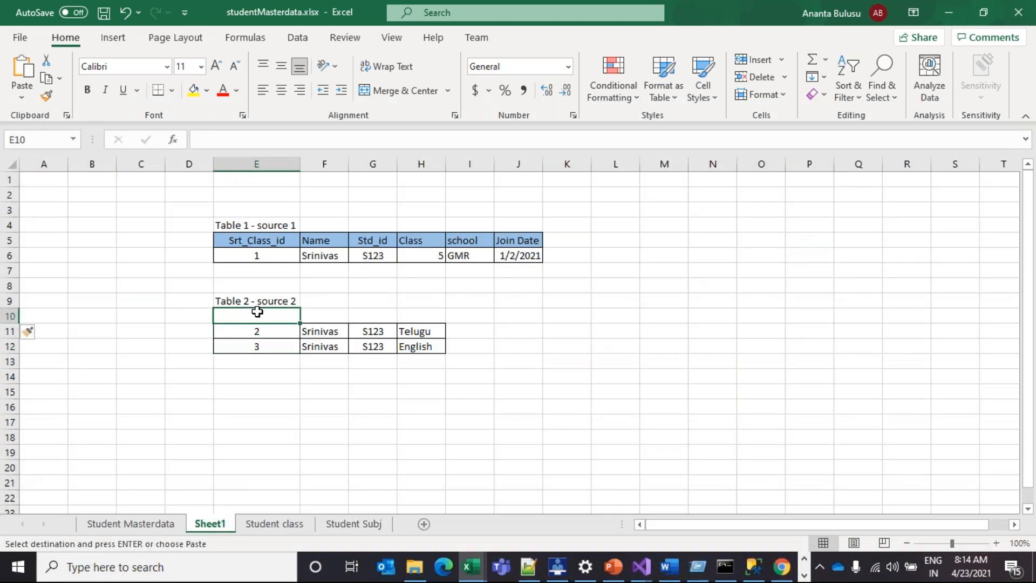
{"action": "key", "text": "ctrl+v"}
Check the student name and Std_id S123 values in both tables
{"action": "left_click", "coordinate": [303, 376]}
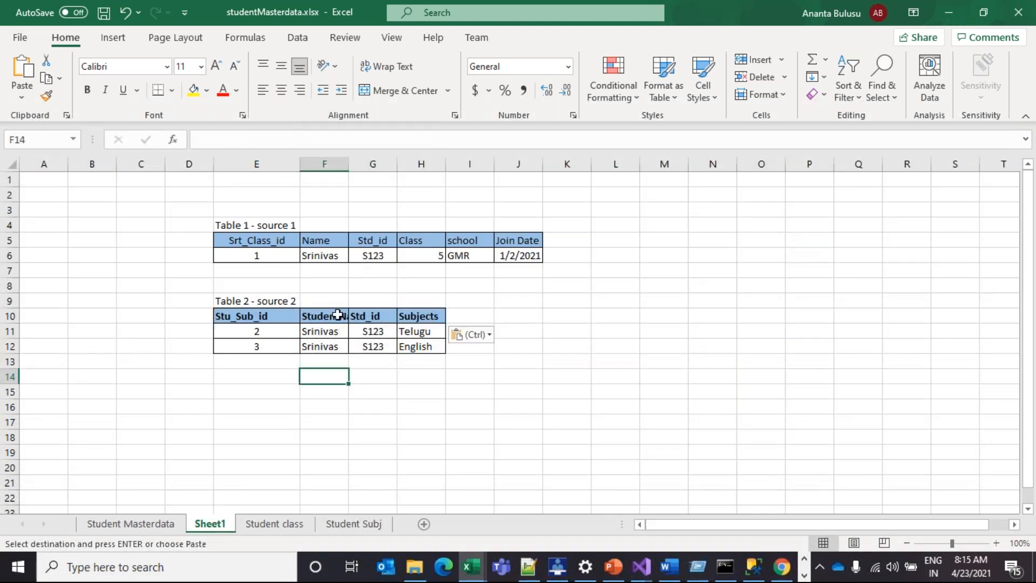
{"action": "left_click", "coordinate": [341, 346]}
{"action": "left_click", "coordinate": [334, 250]}
{"action": "left_click", "coordinate": [374, 347]}
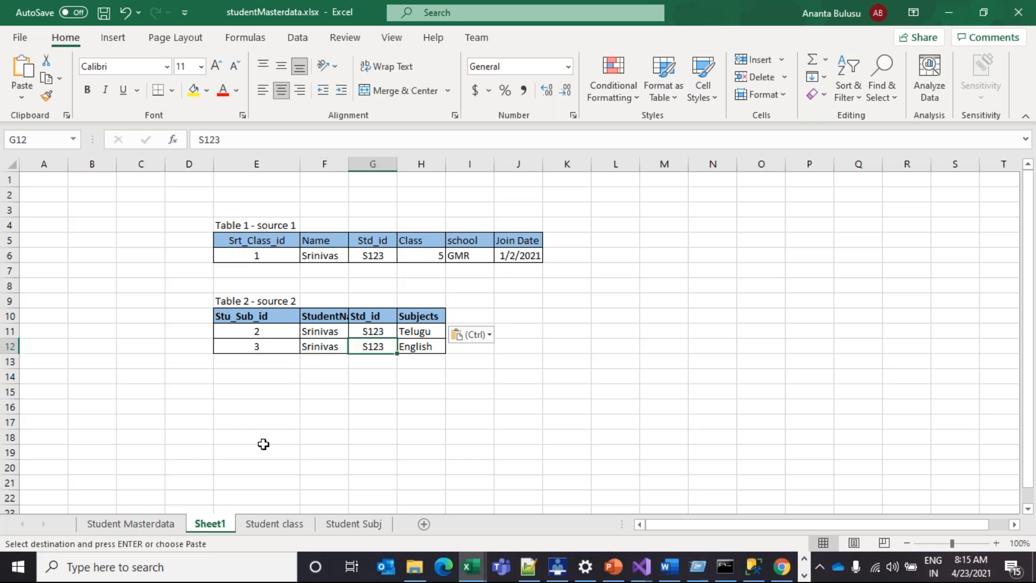
{"action": "left_click", "coordinate": [261, 390]}
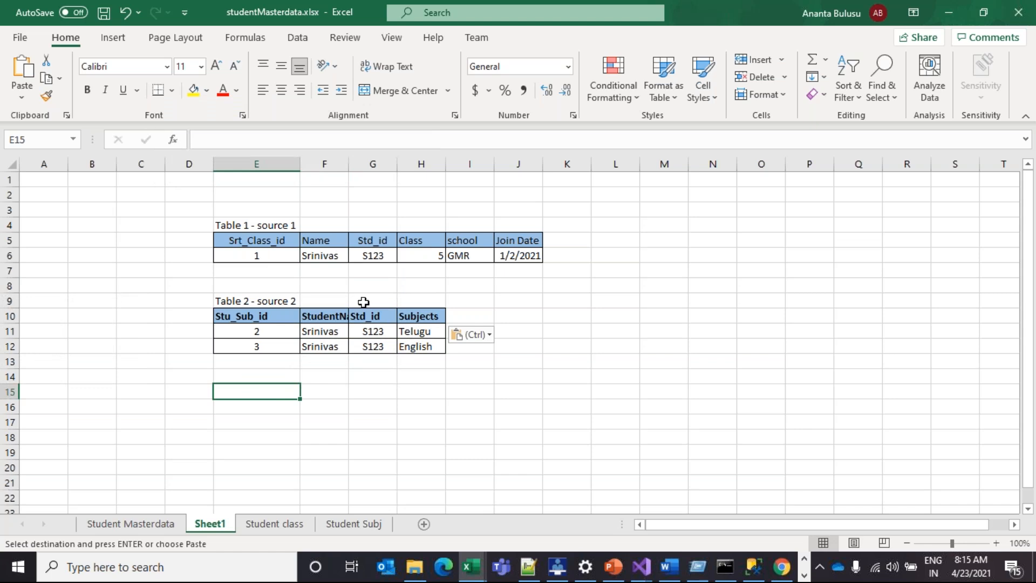
Widen column F for StudentName and fill both tables' Std_id cells yellow
{"action": "left_click_drag", "start_coordinate": [349, 164], "coordinate": [371, 164]}
{"action": "left_click", "coordinate": [395, 240]}
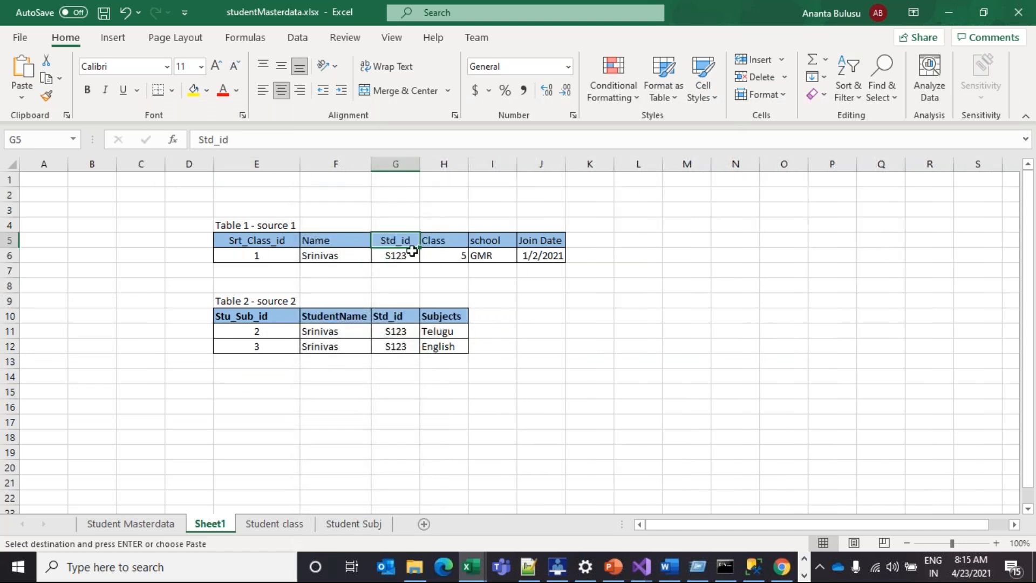
{"action": "left_click_drag", "start_coordinate": [412, 251], "coordinate": [404, 255]}
{"action": "left_click", "coordinate": [193, 89]}
{"action": "left_click_drag", "start_coordinate": [396, 316], "coordinate": [395, 346]}
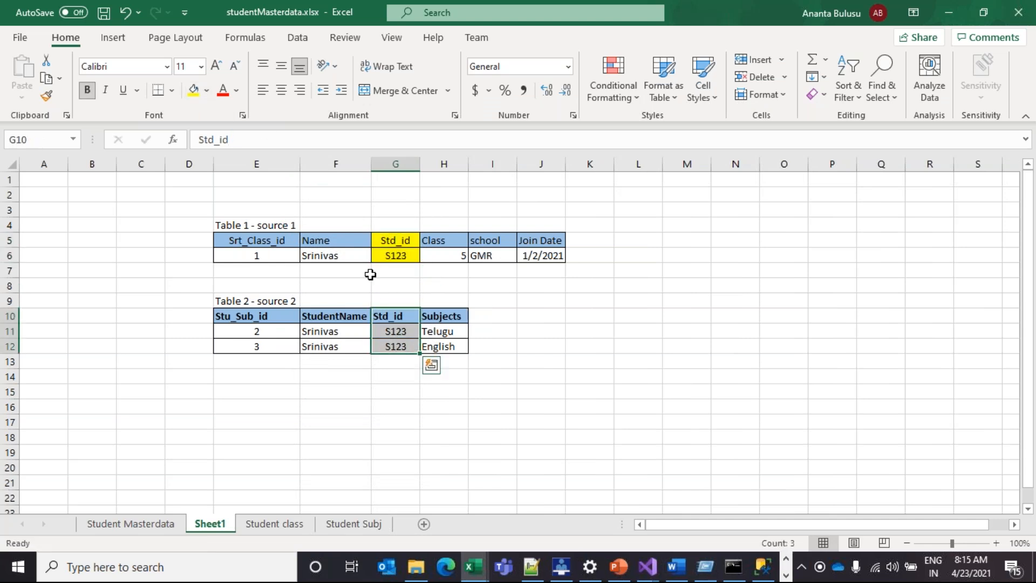
{"action": "left_click", "coordinate": [192, 91]}
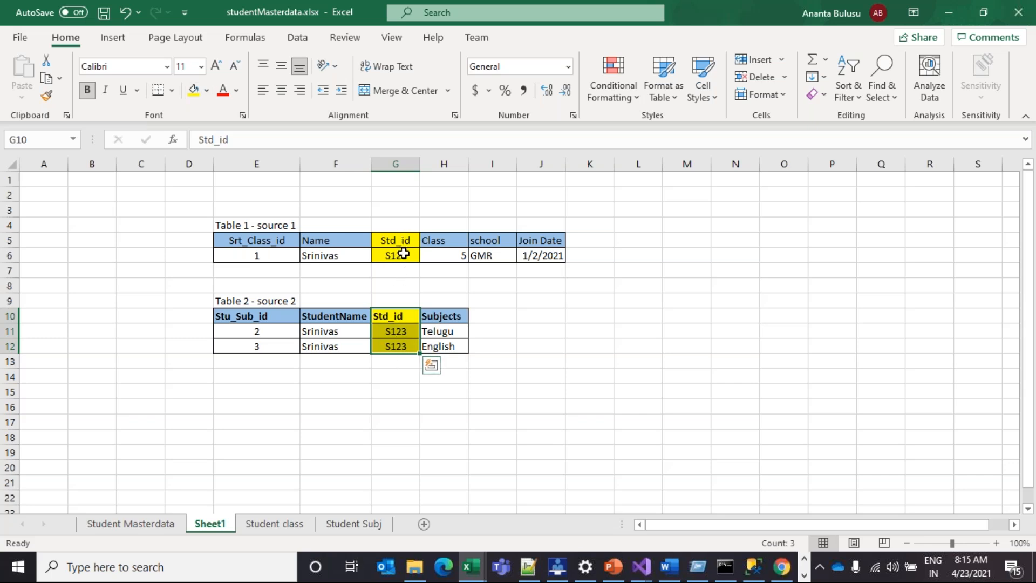
{"action": "left_click", "coordinate": [251, 397]}
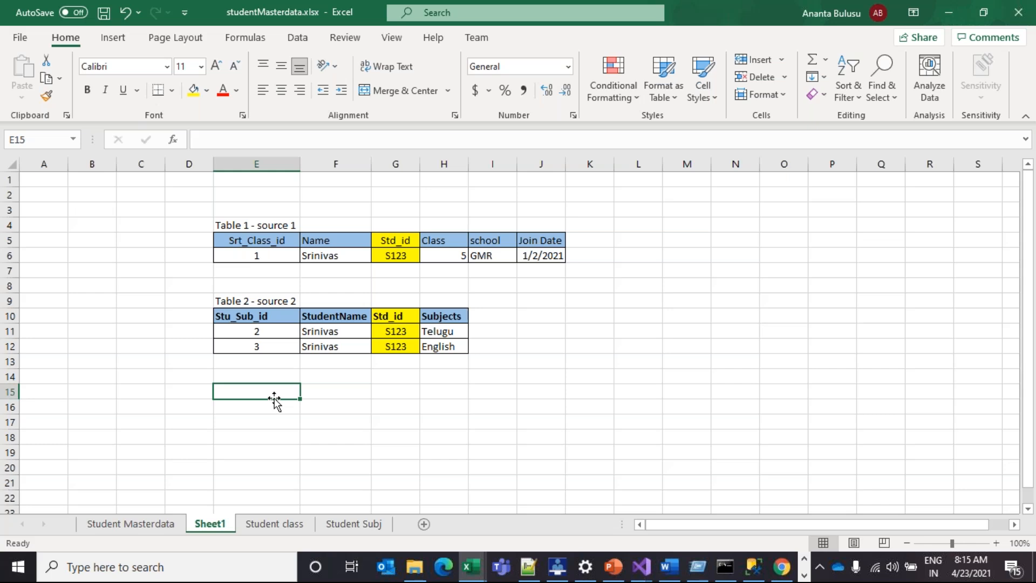
{"action": "left_click_drag", "start_coordinate": [277, 241], "coordinate": [521, 243]}
Combine Table 1's headers at E15 and Table 2's headers at K15
{"action": "key", "text": "ctrl+c"}
{"action": "key", "text": "ctrl+q"}
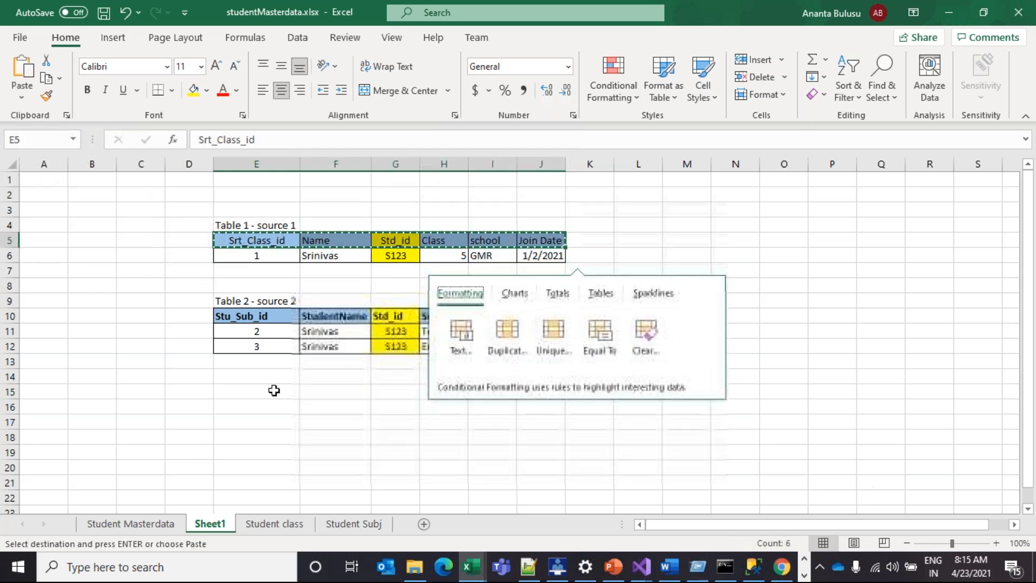
{"action": "left_click", "coordinate": [275, 391]}
{"action": "key", "text": "ctrl+v"}
{"action": "left_click_drag", "start_coordinate": [281, 314], "coordinate": [448, 317]}
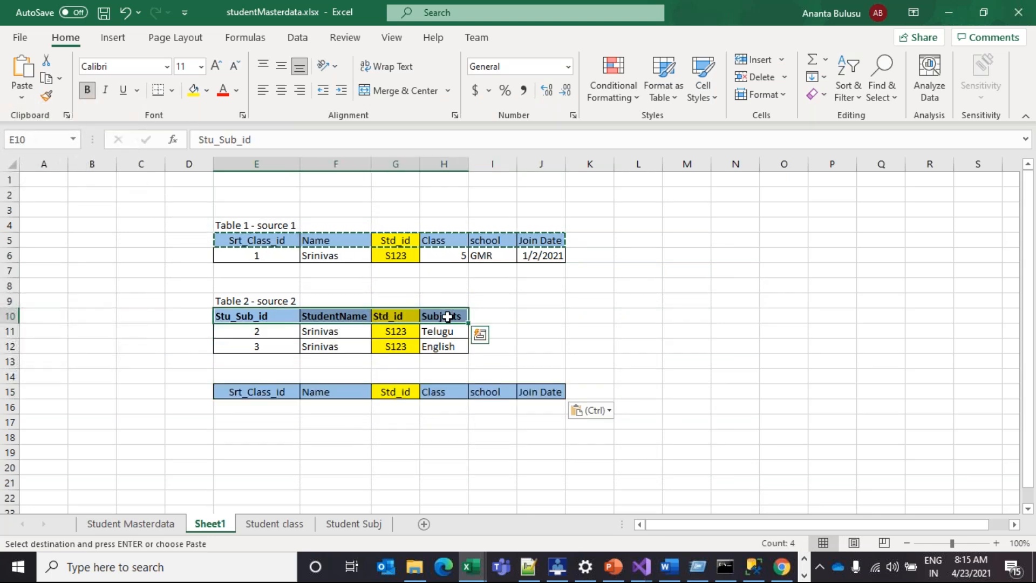
{"action": "key", "text": "ctrl+c"}
{"action": "left_click", "coordinate": [586, 389]}
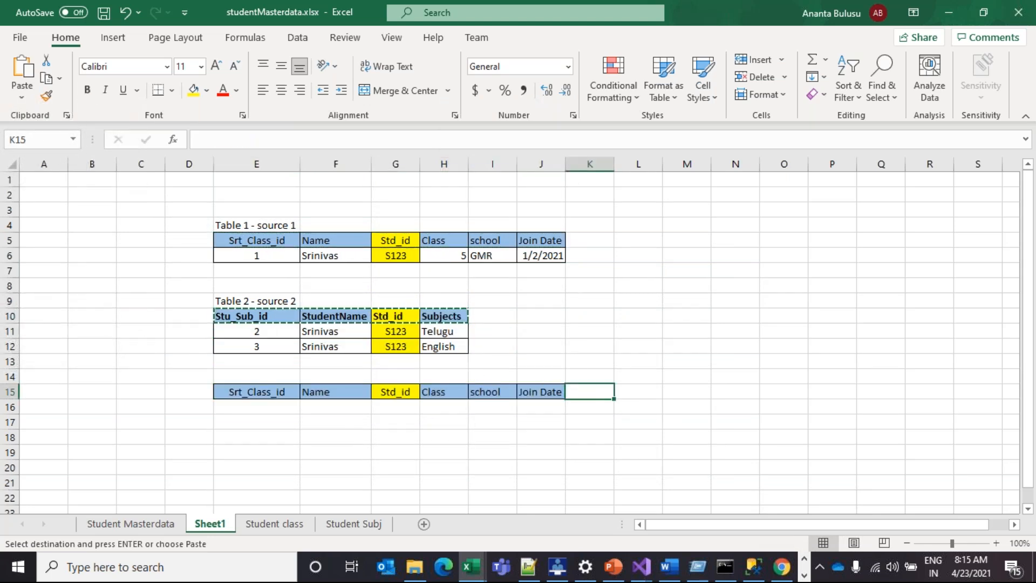
{"action": "key", "text": "ctrl+v"}
{"action": "key", "text": "Escape"}
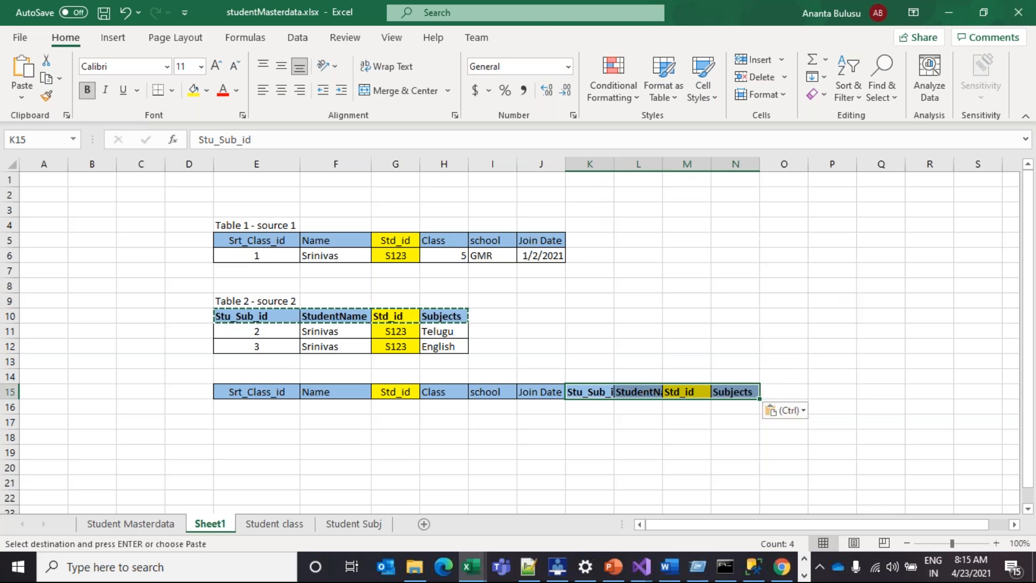
Widen columns K through N to fit the combined headers
{"action": "left_click_drag", "start_coordinate": [614, 164], "coordinate": [640, 164]}
{"action": "left_click_drag", "start_coordinate": [738, 164], "coordinate": [815, 164]}
{"action": "left_click_drag", "start_coordinate": [691, 164], "coordinate": [753, 166]}
{"action": "left_click", "coordinate": [787, 270]}
Paste Table 1's data row into both rows 16 and 17
{"action": "left_click_drag", "start_coordinate": [275, 263], "coordinate": [541, 254]}
{"action": "key", "text": "ctrl+c"}
{"action": "left_click", "coordinate": [296, 410]}
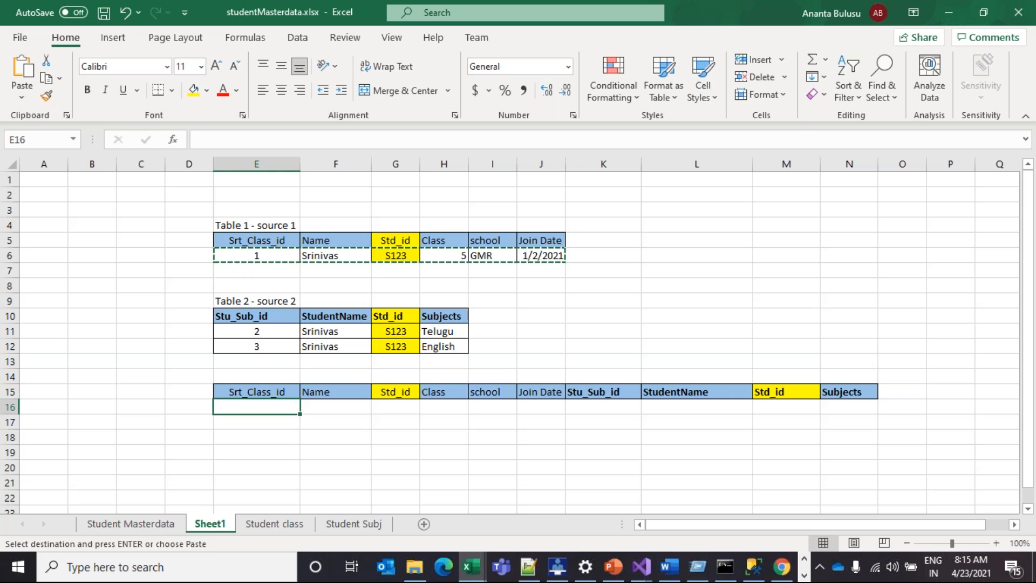
{"action": "key", "text": "ctrl+v"}
{"action": "left_click", "coordinate": [275, 422]}
{"action": "key", "text": "ctrl+v"}
Copy Table 2's two data rows E11:H12 beside Table 1's rows at K16
{"action": "left_click_drag", "start_coordinate": [281, 331], "coordinate": [407, 346]}
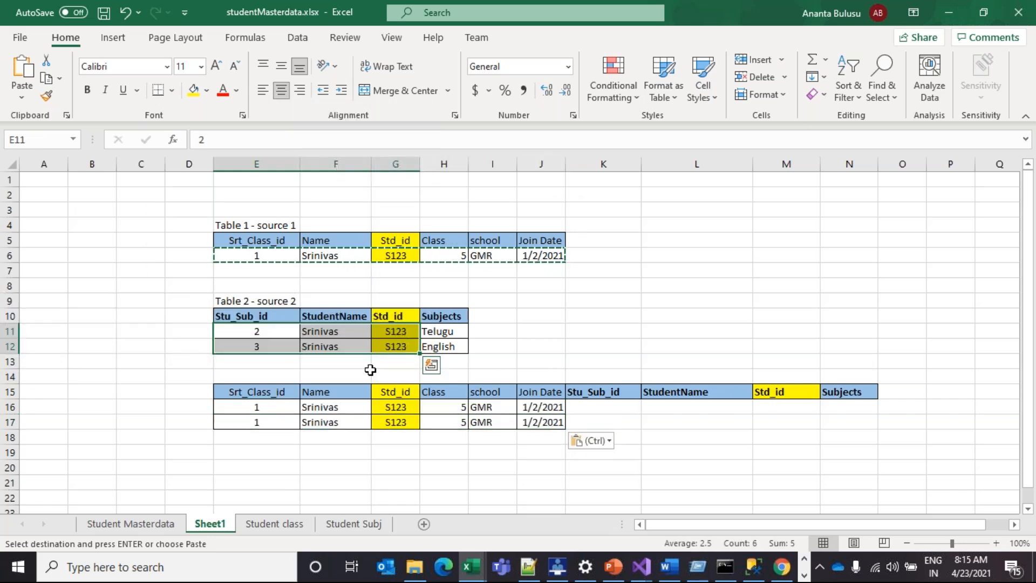
{"action": "left_click", "coordinate": [369, 369]}
{"action": "left_click_drag", "start_coordinate": [286, 331], "coordinate": [438, 347]}
{"action": "key", "text": "ctrl+c"}
{"action": "left_click", "coordinate": [614, 406]}
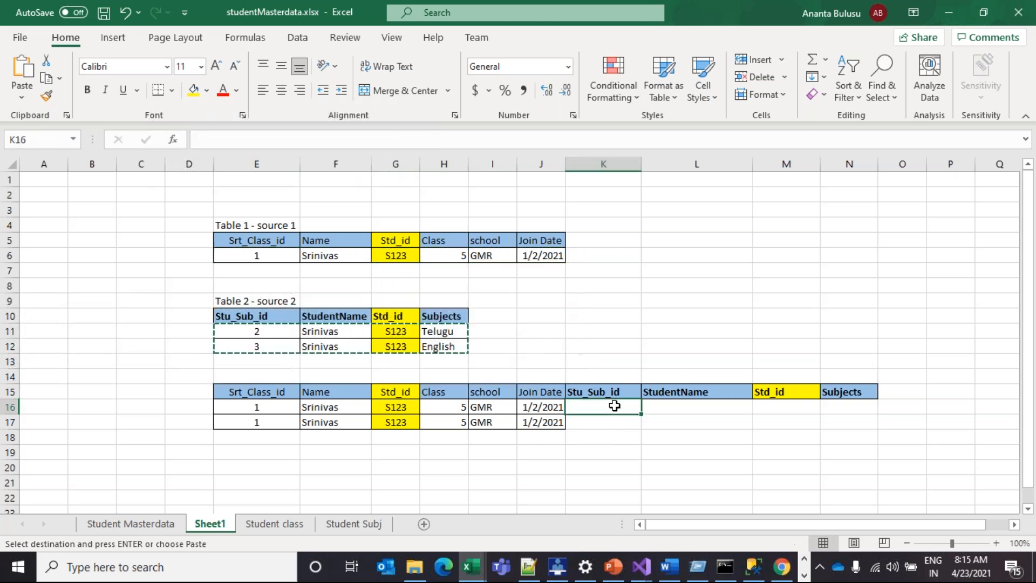
{"action": "key", "text": "ctrl+v"}
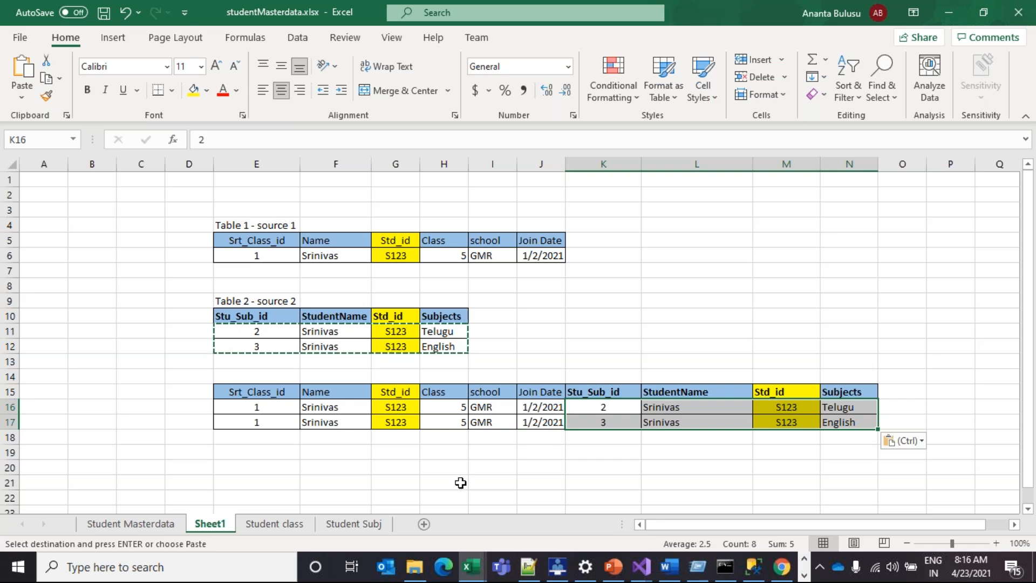
Delete the duplicate Std_id column M from the combined table
{"action": "left_click", "coordinate": [794, 393]}
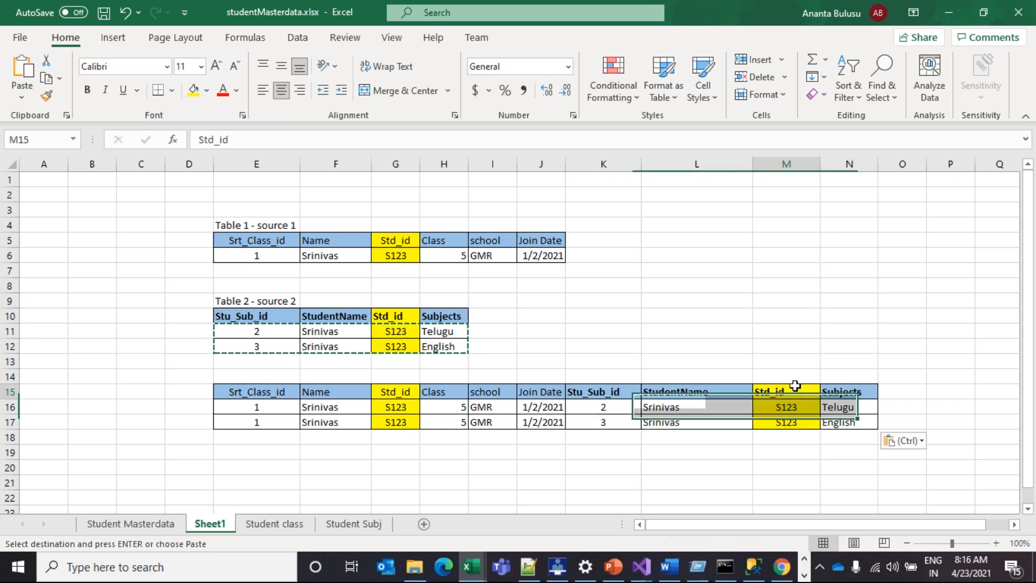
{"action": "left_click", "coordinate": [776, 158]}
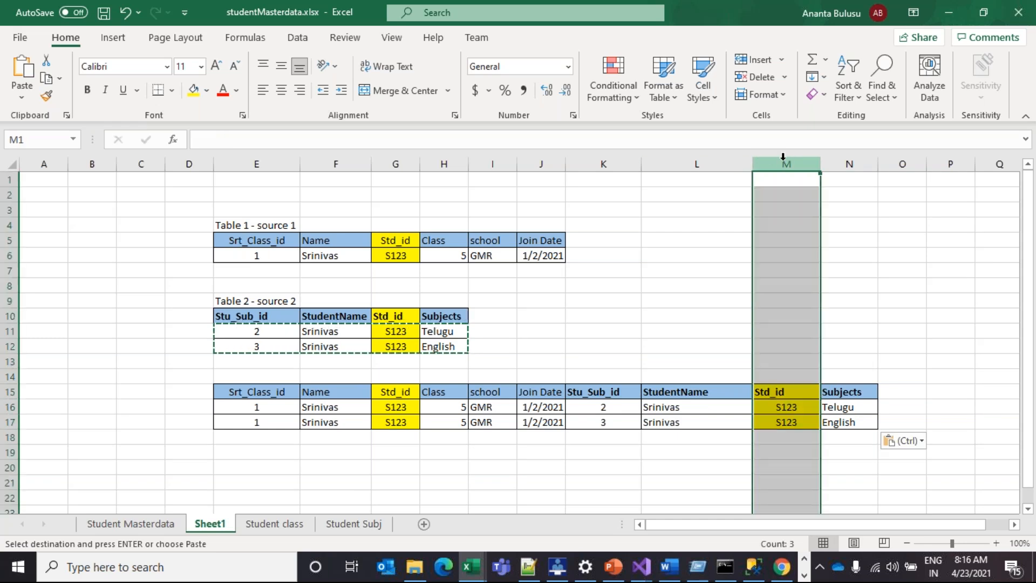
{"action": "right_click", "coordinate": [788, 165]}
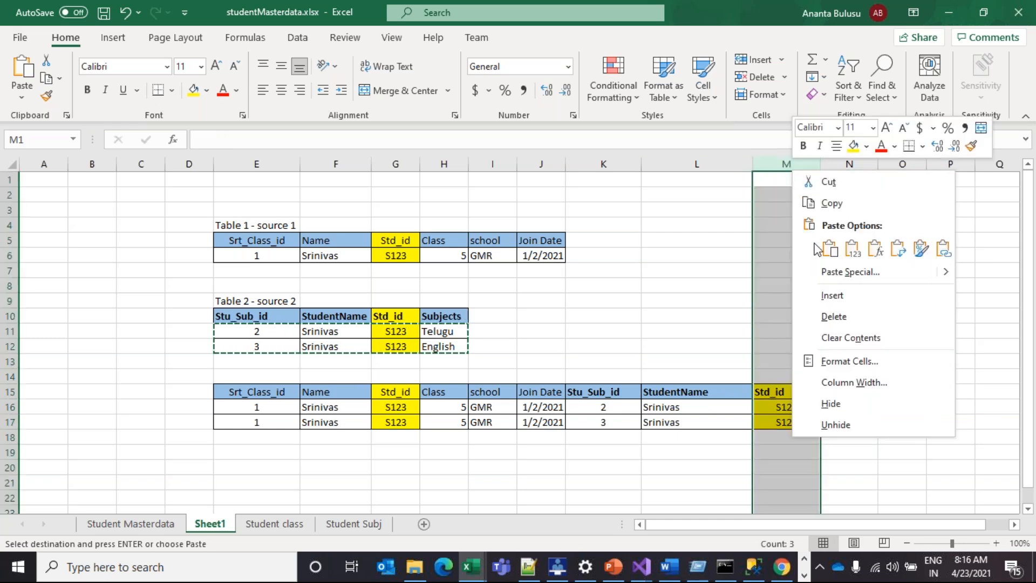
{"action": "left_click", "coordinate": [834, 316]}
{"action": "left_click", "coordinate": [720, 346]}
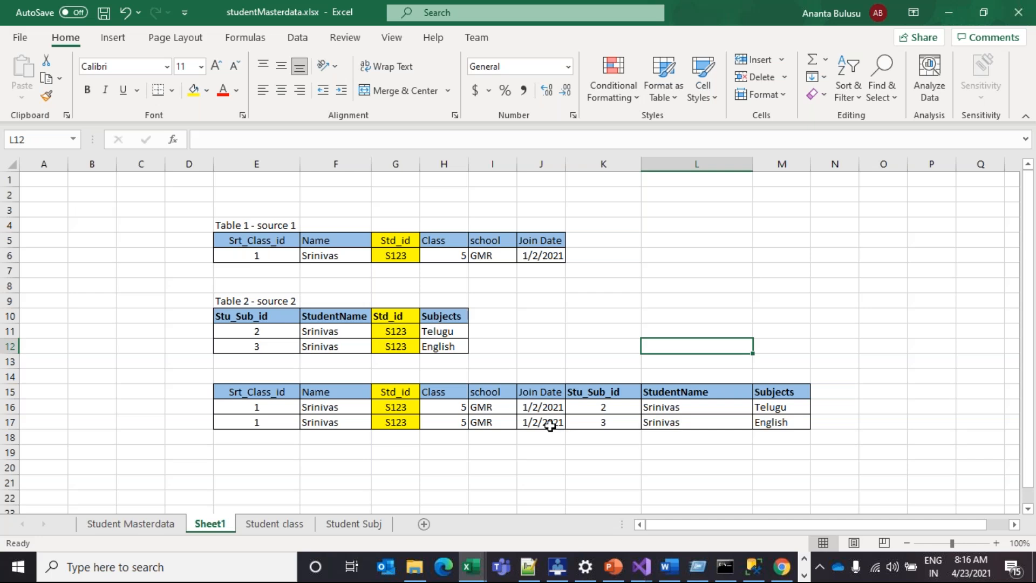
Copy Table 1's class record into row 20 to start the stacked block
{"action": "scroll", "coordinate": [549, 426], "scroll_direction": "down", "scroll_amount": 2}
{"action": "left_click_drag", "start_coordinate": [248, 383], "coordinate": [261, 376]}
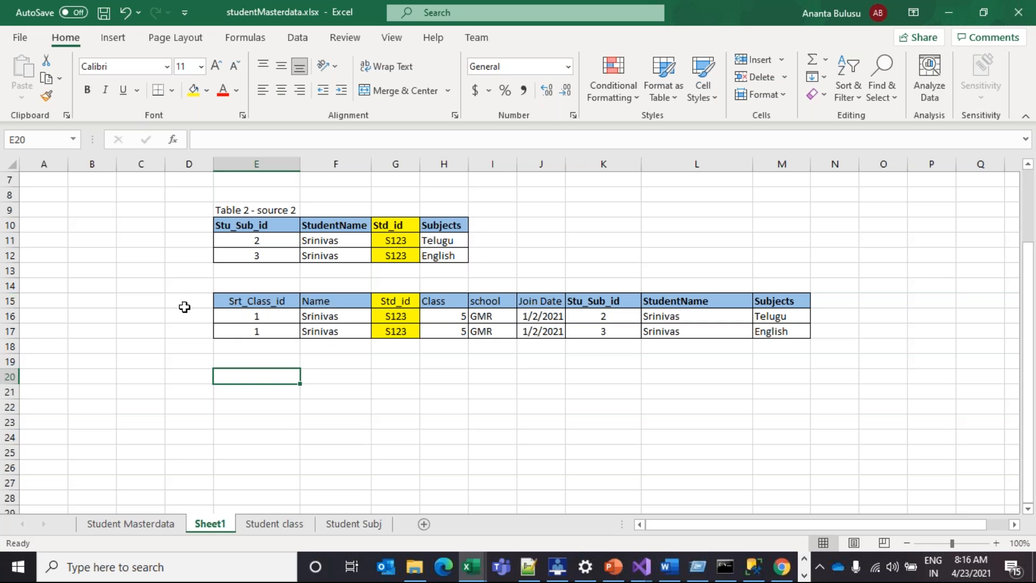
{"action": "scroll", "coordinate": [282, 432], "scroll_direction": "up", "scroll_amount": 1}
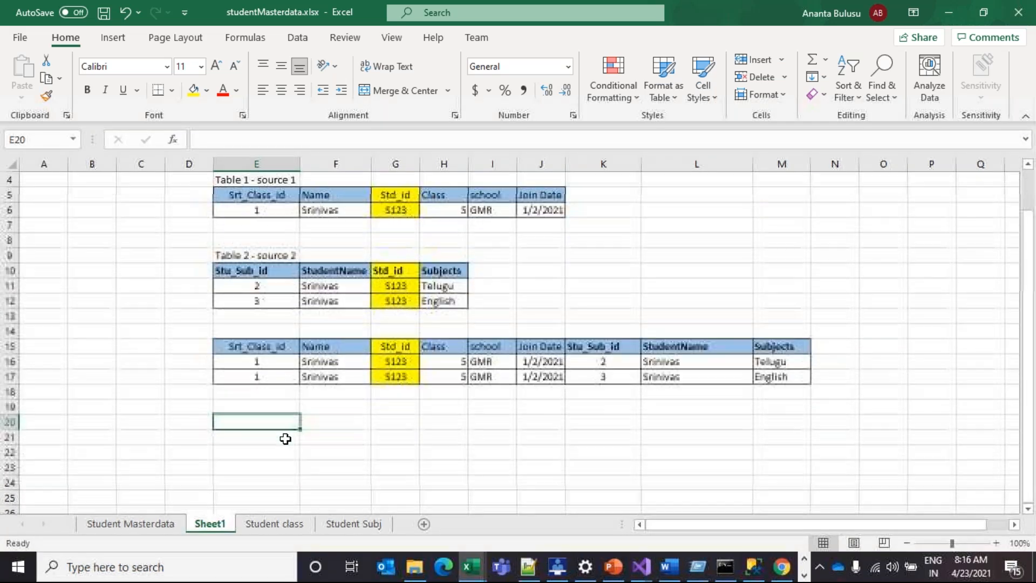
{"action": "left_click_drag", "start_coordinate": [265, 210], "coordinate": [529, 206]}
{"action": "key", "text": "ctrl+c"}
{"action": "left_click", "coordinate": [273, 426]}
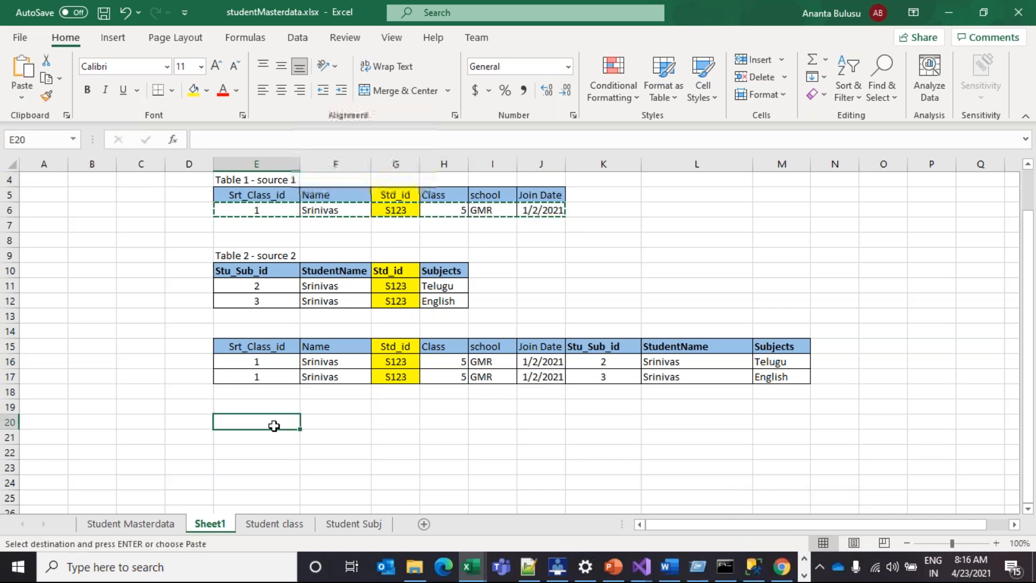
{"action": "key", "text": "ctrl+v"}
Stack Table 2's Telugu and English rows into rows 21 and 22
{"action": "left_click_drag", "start_coordinate": [273, 289], "coordinate": [432, 289]}
{"action": "key", "text": "ctrl+c"}
{"action": "left_click", "coordinate": [283, 441]}
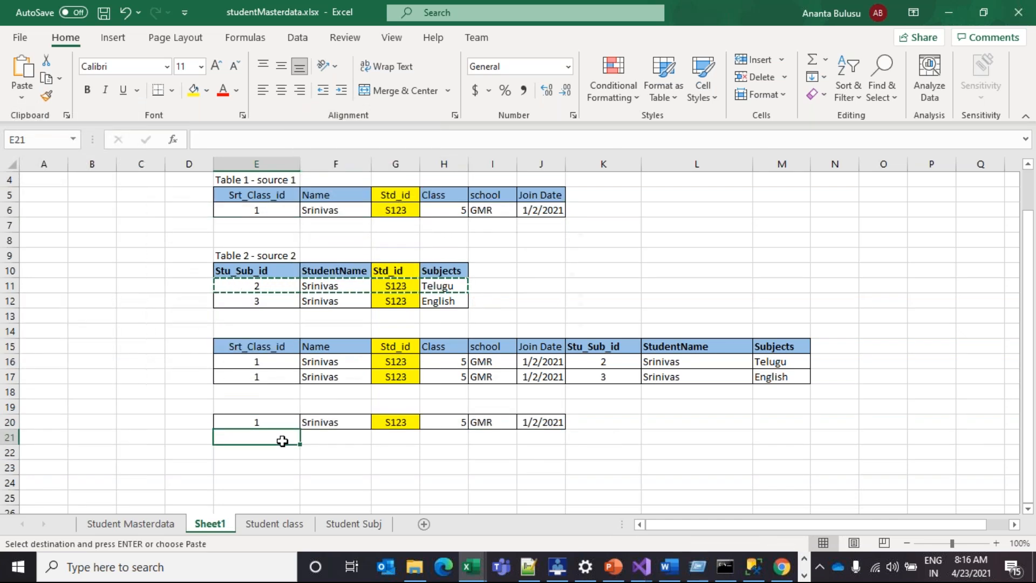
{"action": "key", "text": "ctrl+v"}
{"action": "left_click_drag", "start_coordinate": [270, 301], "coordinate": [425, 297]}
{"action": "key", "text": "ctrl+c"}
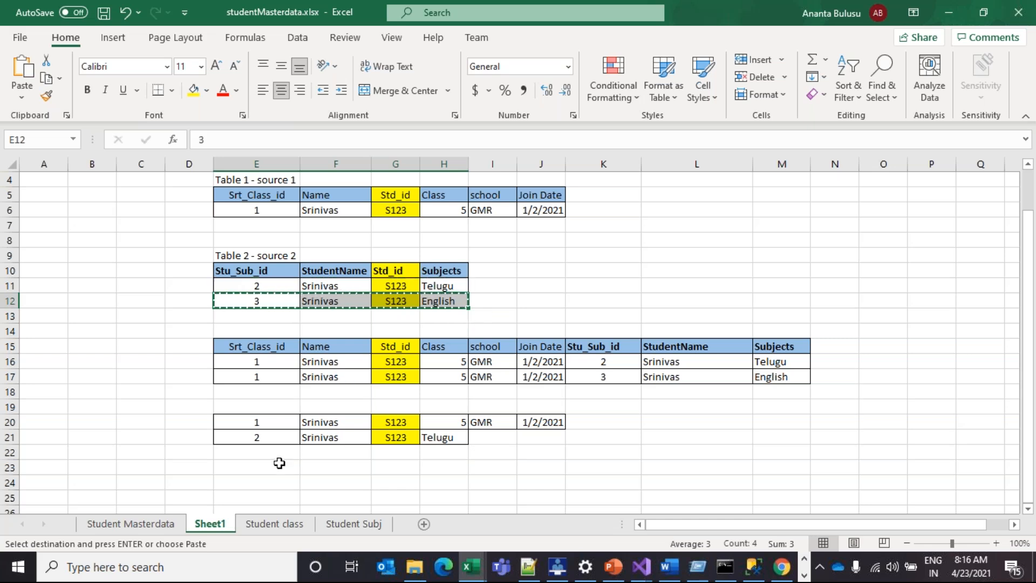
{"action": "left_click", "coordinate": [273, 454]}
{"action": "key", "text": "ctrl+v"}
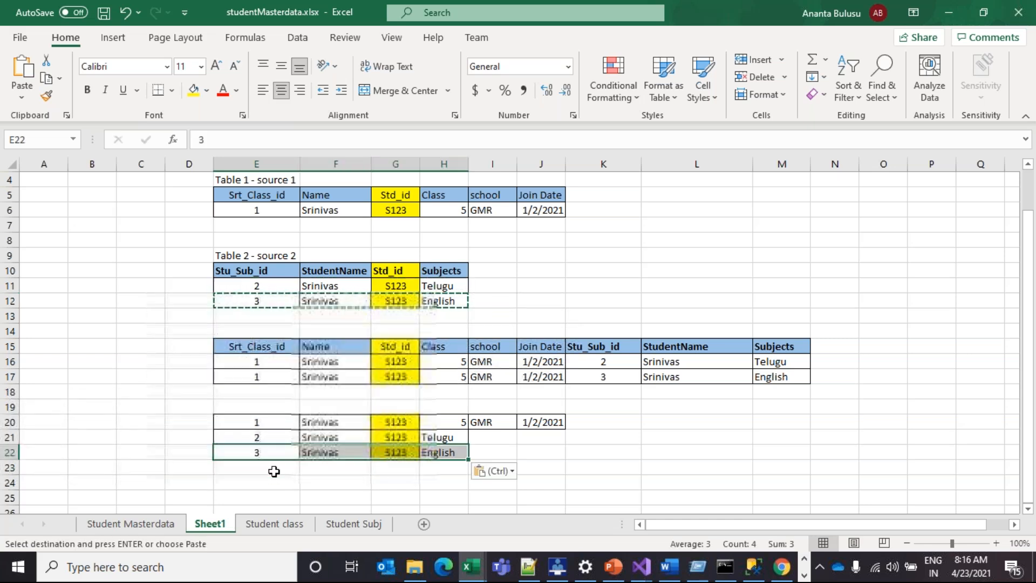
Select the stacked Std_id cells, then the whole block E20:J22
{"action": "left_click", "coordinate": [438, 438]}
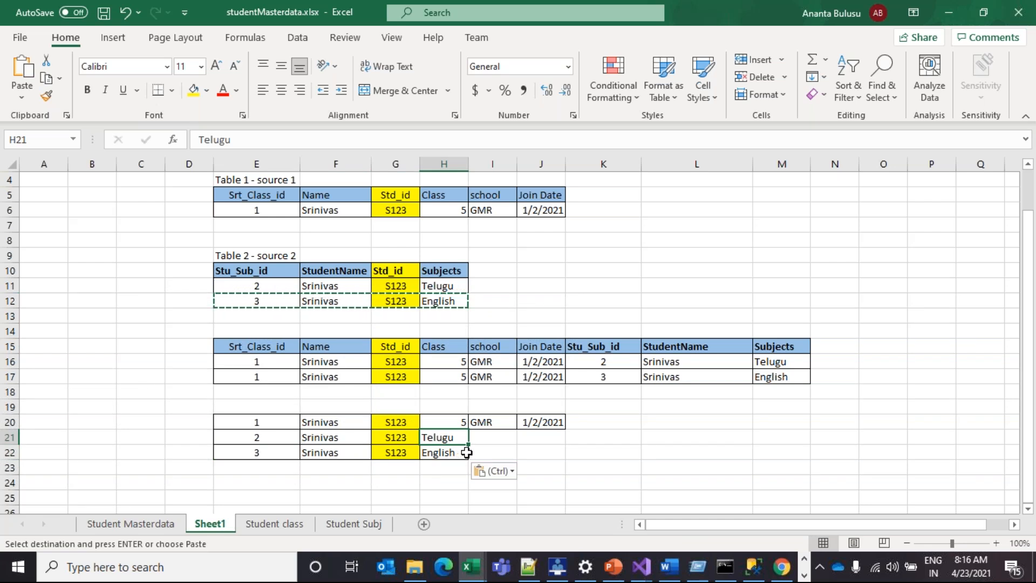
{"action": "left_click", "coordinate": [429, 422]}
{"action": "left_click_drag", "start_coordinate": [400, 424], "coordinate": [413, 446]}
{"action": "left_click_drag", "start_coordinate": [296, 421], "coordinate": [542, 451]}
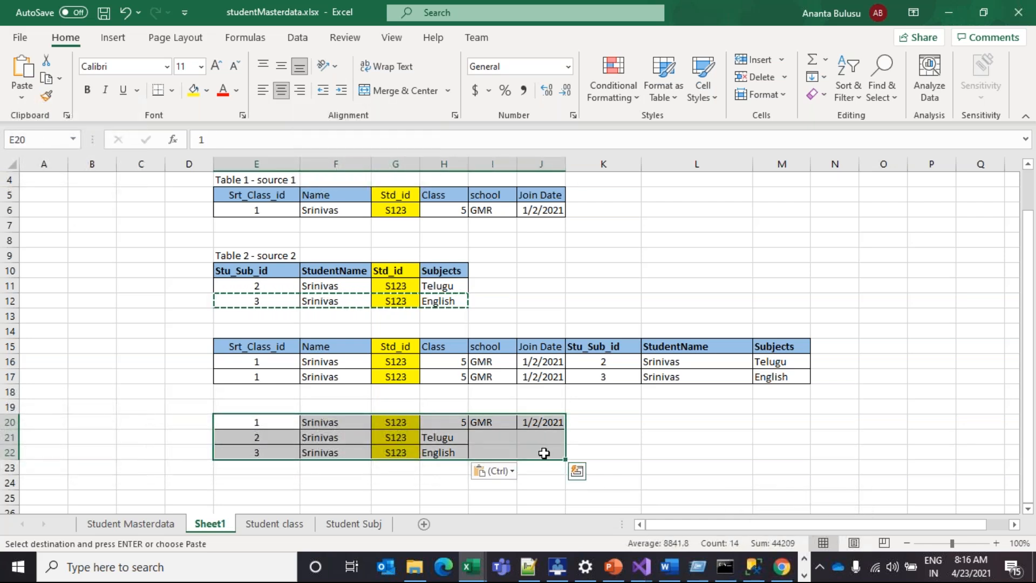
{"action": "key", "text": "ctrl"}
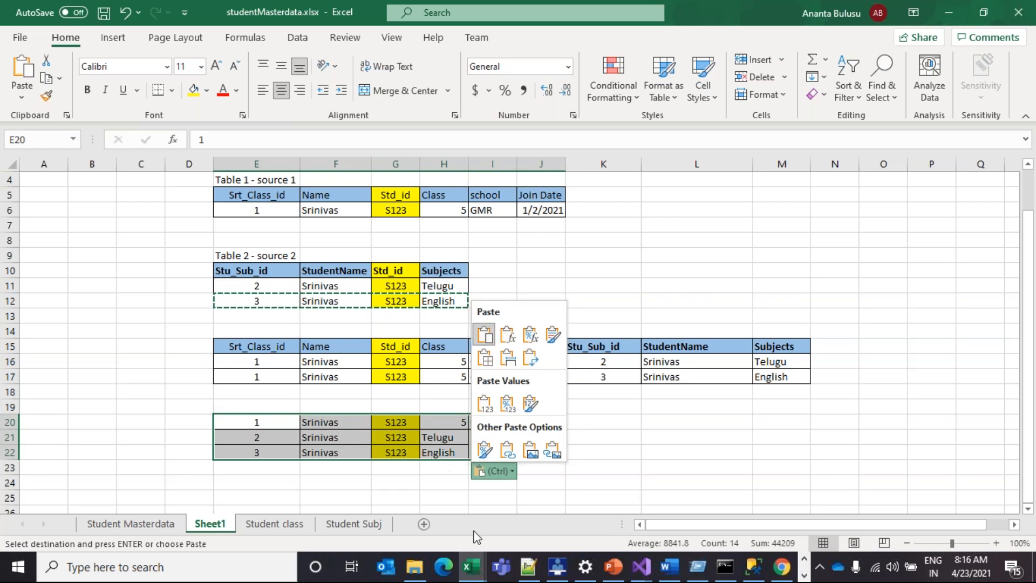
In a new Notepad++ document, paste the English subject row below two blank lines
{"action": "left_click", "coordinate": [542, 575]}
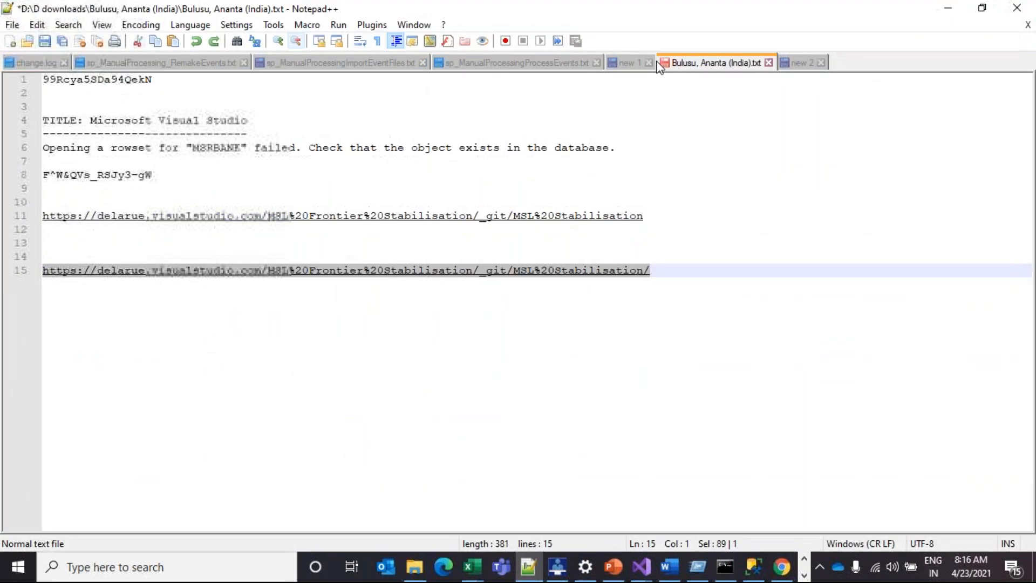
{"action": "left_click", "coordinate": [799, 62]}
{"action": "left_click", "coordinate": [10, 41]}
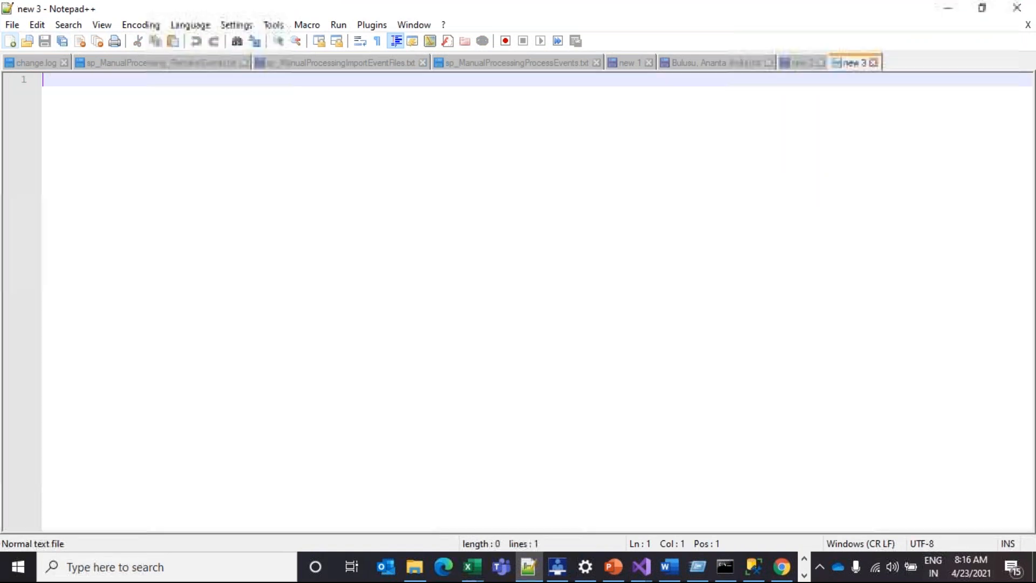
{"action": "key", "text": "ctrl+v"}
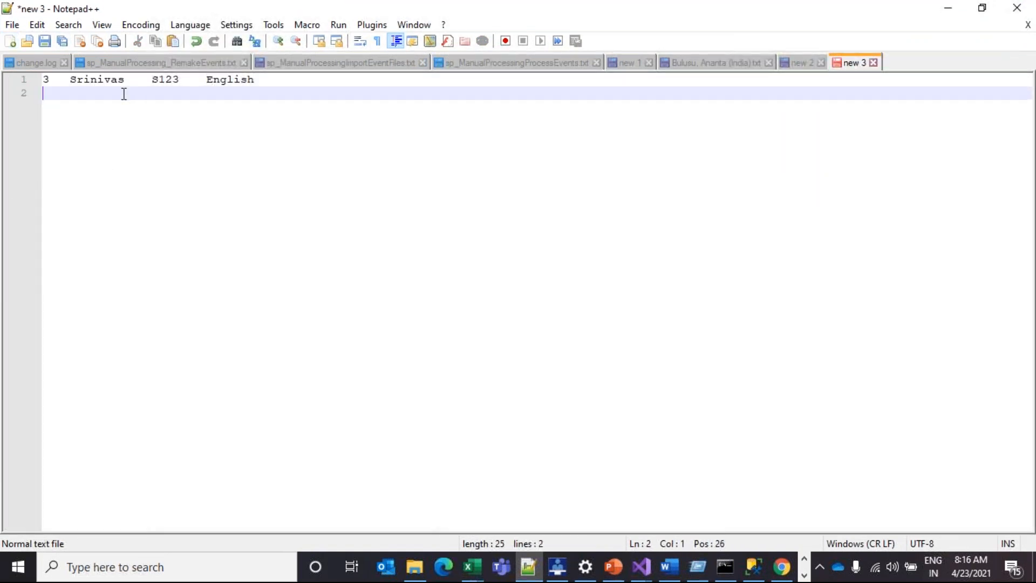
{"action": "left_click", "coordinate": [46, 82]}
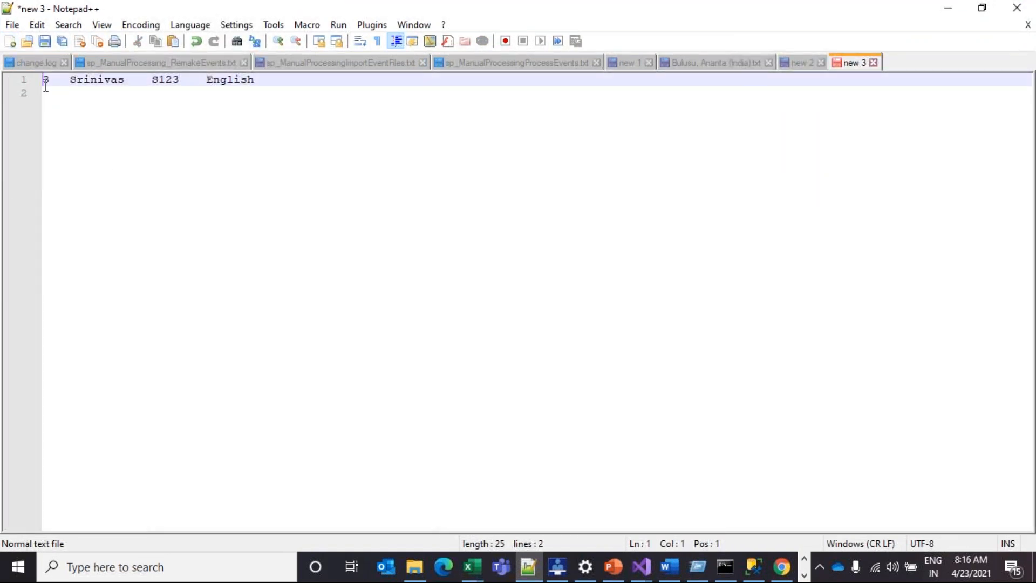
{"action": "key", "text": "Return"}
{"action": "key", "text": "Return"}
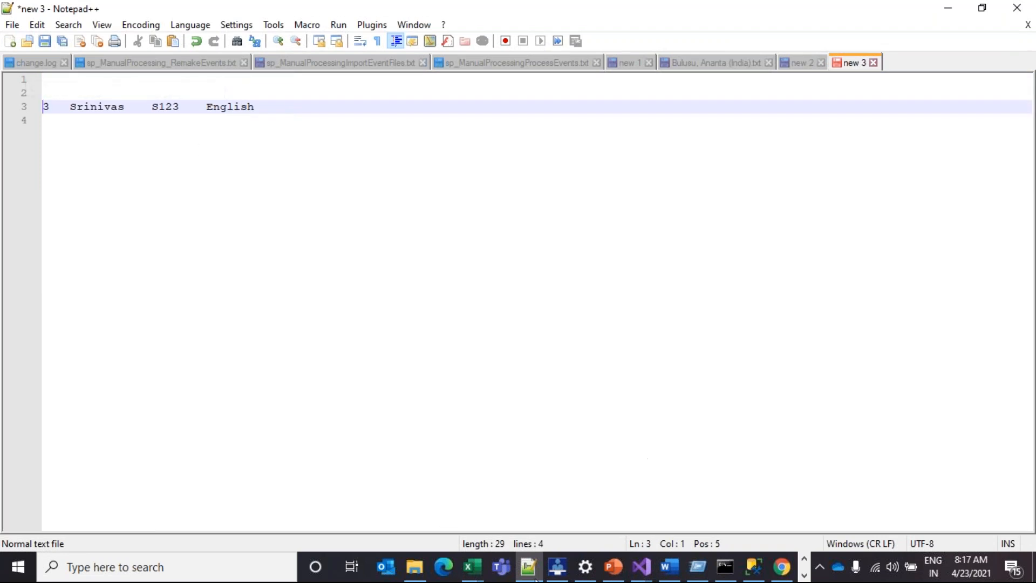
{"action": "mouse_move", "coordinate": [609, 577]}
{"action": "left_click", "coordinate": [477, 556]}
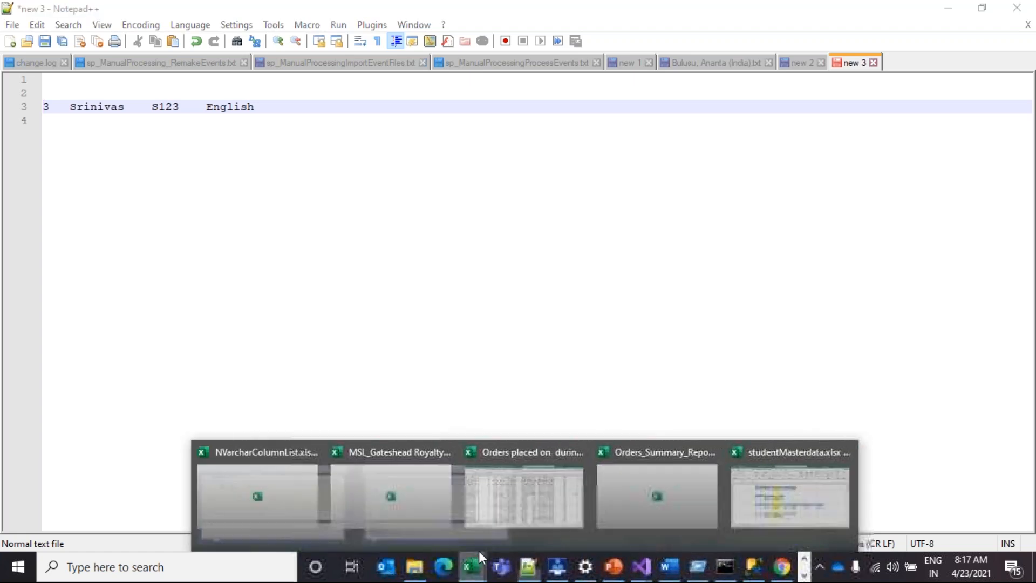
Copy the stacked block E20:J22 in the studentMasterdata workbook, then return to Notepad++
{"action": "left_click", "coordinate": [753, 539]}
{"action": "left_click", "coordinate": [273, 426]}
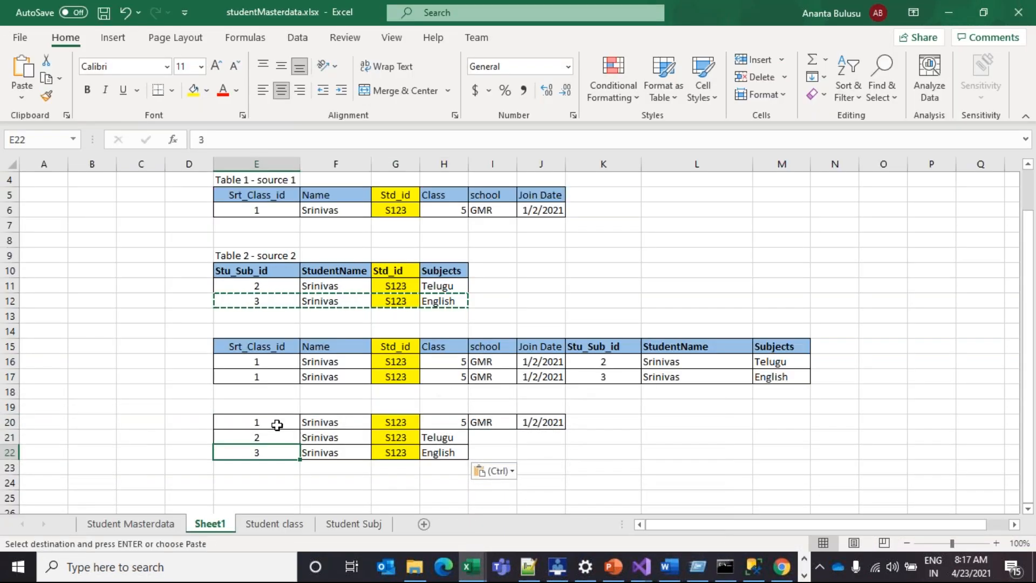
{"action": "left_click_drag", "start_coordinate": [277, 425], "coordinate": [540, 457]}
{"action": "key", "text": "ctrl+c"}
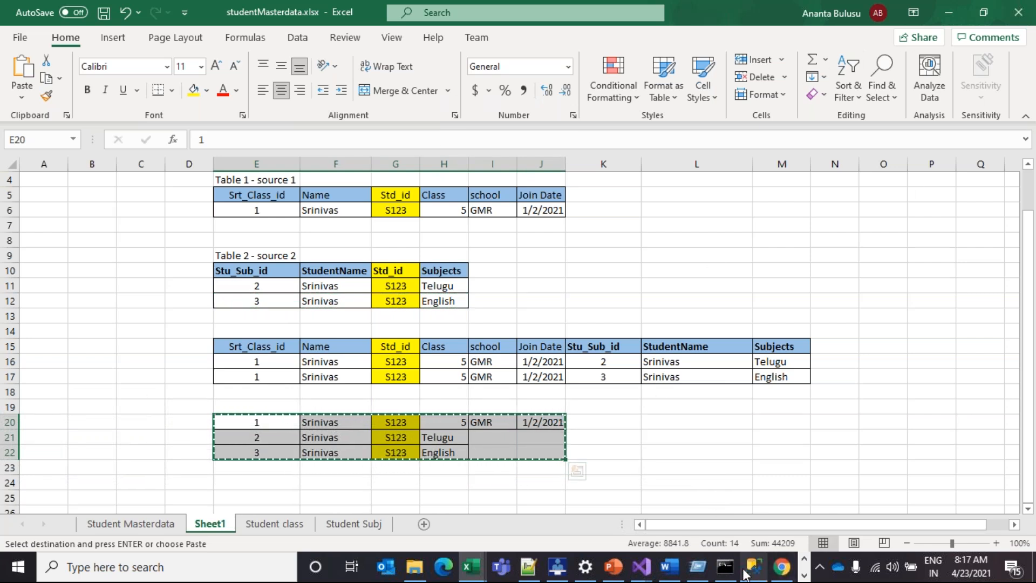
{"action": "mouse_move", "coordinate": [745, 573]}
{"action": "left_click", "coordinate": [528, 567]}
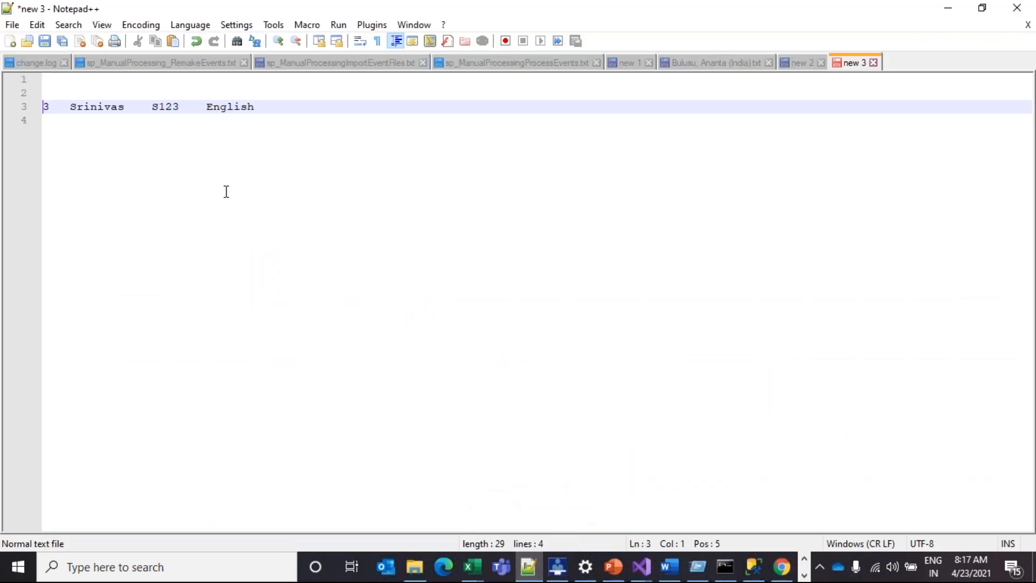
Paste the three stacked rows at line 2, then delete the duplicate English row and empty first line
{"action": "left_click", "coordinate": [72, 95]}
{"action": "key", "text": "ctrl+v"}
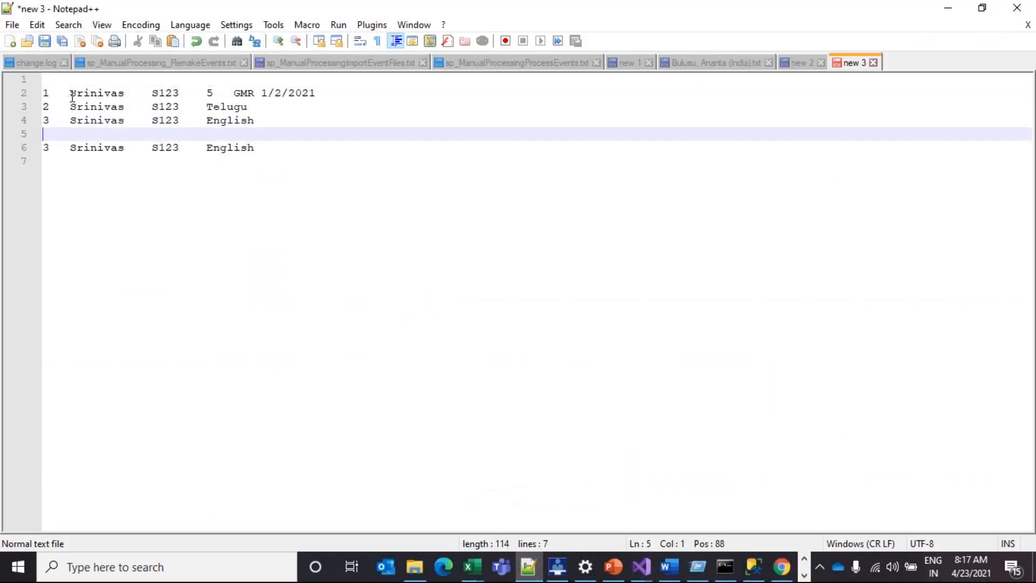
{"action": "left_click_drag", "start_coordinate": [254, 150], "coordinate": [7, 139]}
{"action": "key", "text": "Delete"}
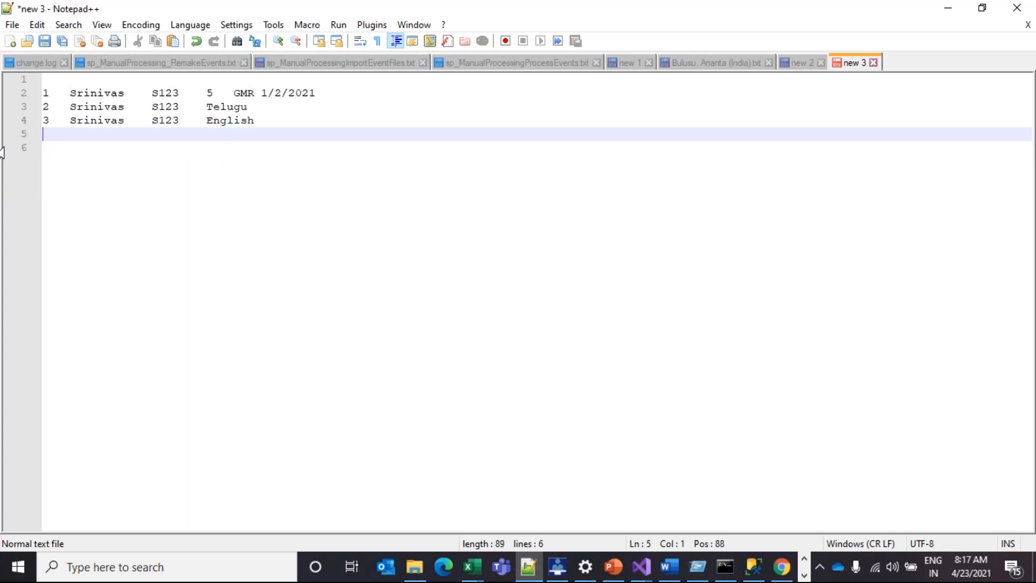
{"action": "left_click", "coordinate": [44, 90]}
{"action": "key", "text": "BackSpace"}
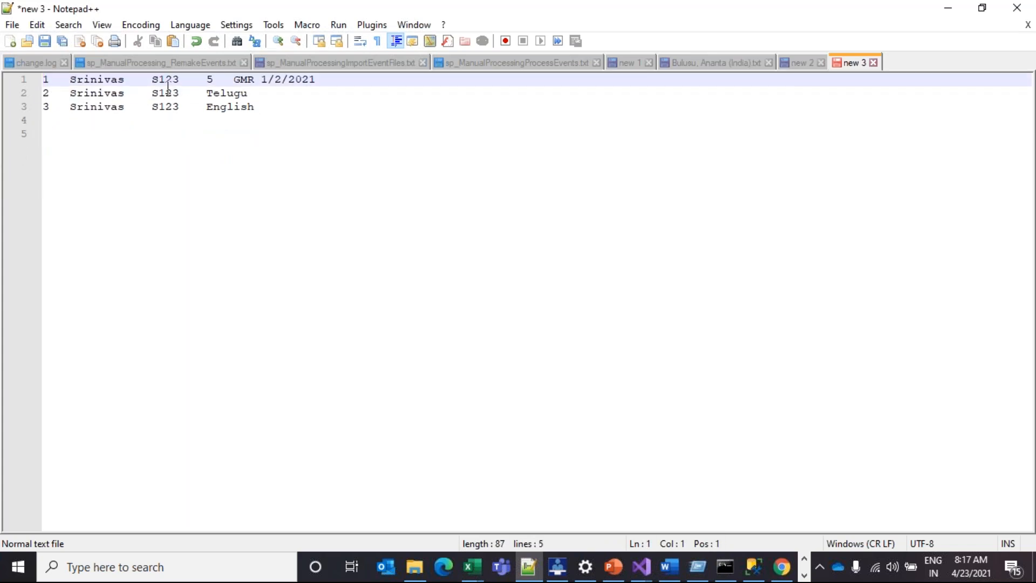
Highlight line 2's values, S123 and Telugu, to point out the subject row
{"action": "left_click_drag", "start_coordinate": [52, 80], "coordinate": [322, 86]}
{"action": "left_click", "coordinate": [247, 116]}
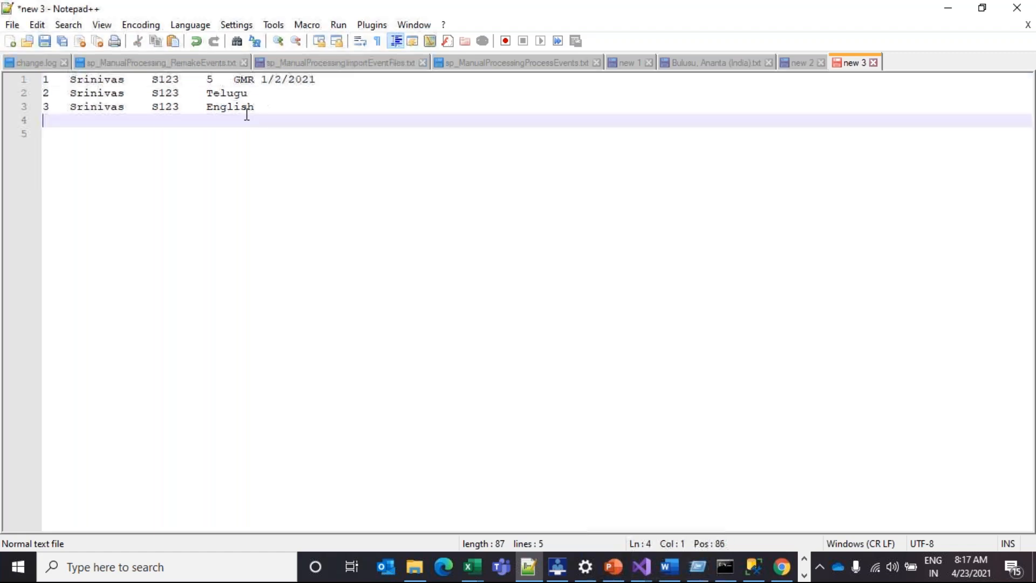
{"action": "left_click_drag", "start_coordinate": [247, 92], "coordinate": [206, 92]}
{"action": "left_click", "coordinate": [222, 97]}
{"action": "left_click", "coordinate": [241, 94]}
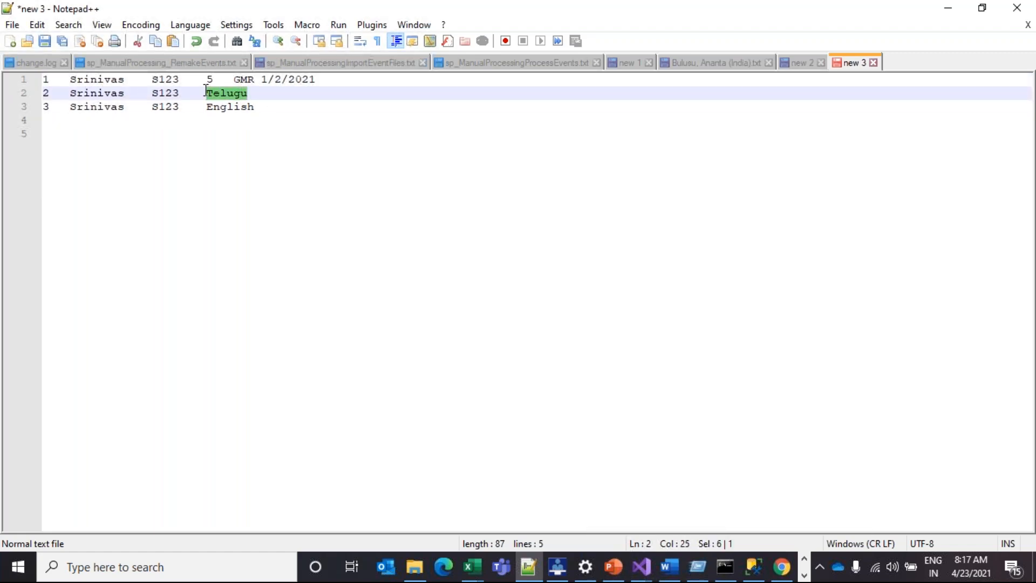
{"action": "left_click", "coordinate": [170, 93]}
{"action": "double_click", "coordinate": [170, 93]}
{"action": "left_click_drag", "start_coordinate": [205, 93], "coordinate": [246, 96]}
{"action": "double_click", "coordinate": [235, 93]}
Highlight class 5 and id 1 on line 1, then Telugu and English on lines 2–3
{"action": "left_click_drag", "start_coordinate": [205, 80], "coordinate": [218, 80]}
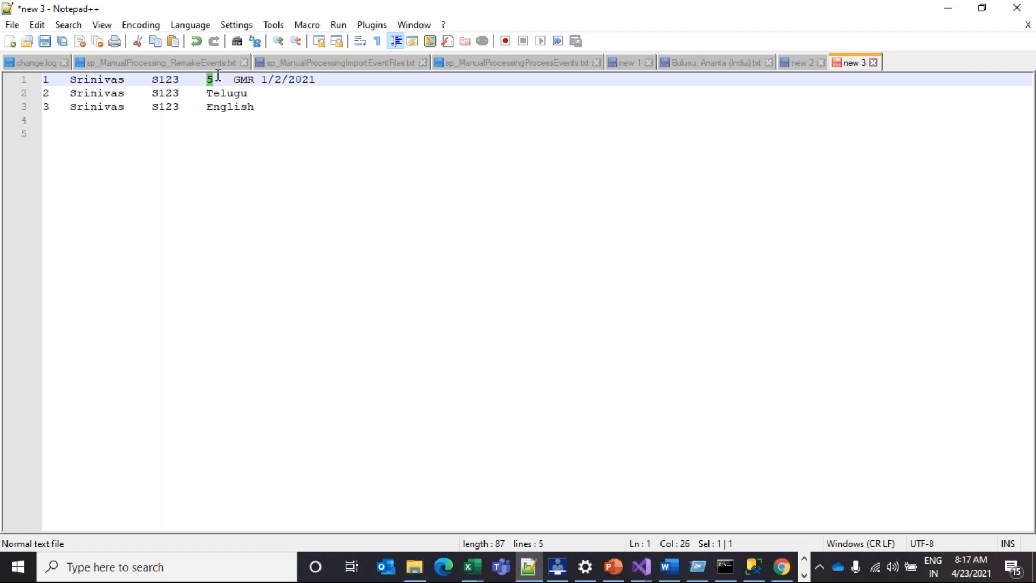
{"action": "left_click_drag", "start_coordinate": [43, 80], "coordinate": [66, 81]}
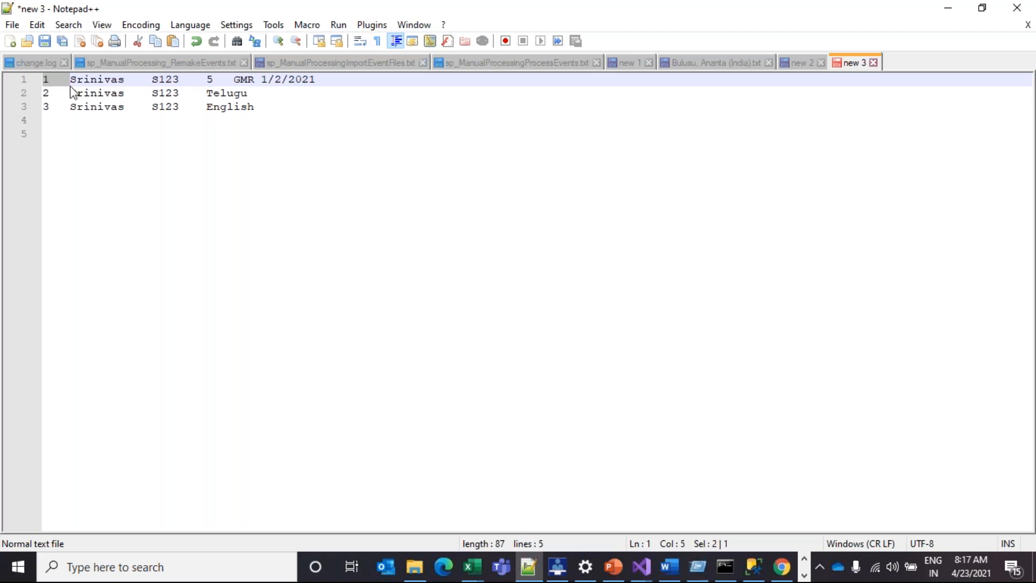
{"action": "left_click", "coordinate": [105, 126]}
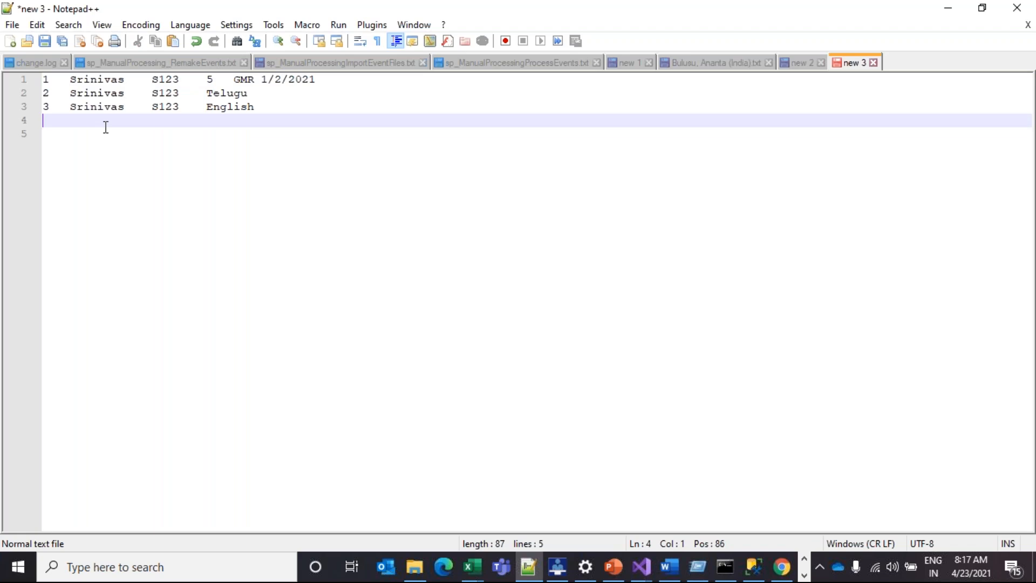
{"action": "left_click", "coordinate": [227, 93]}
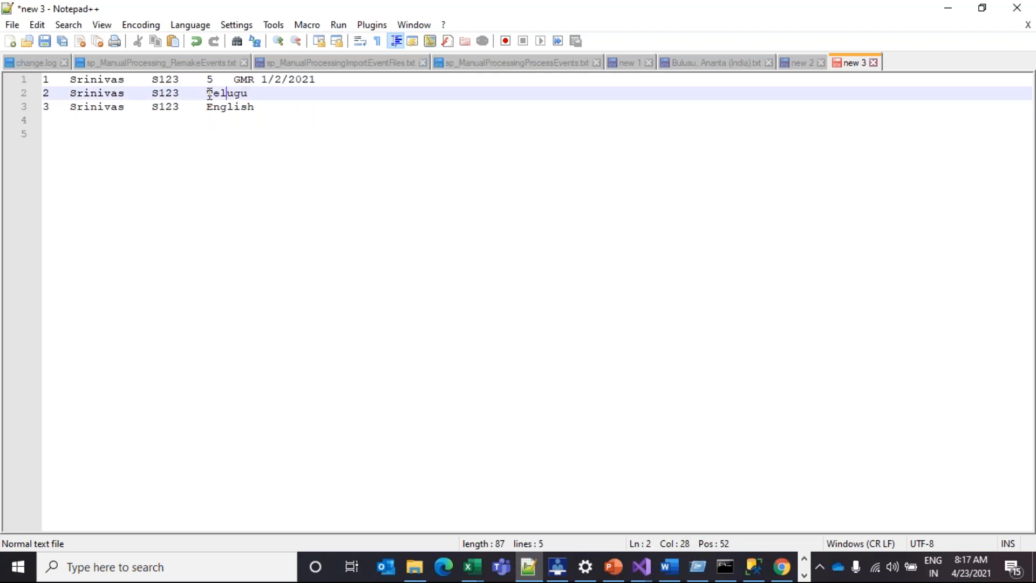
{"action": "double_click", "coordinate": [210, 80]}
{"action": "left_click_drag", "start_coordinate": [208, 93], "coordinate": [248, 93]}
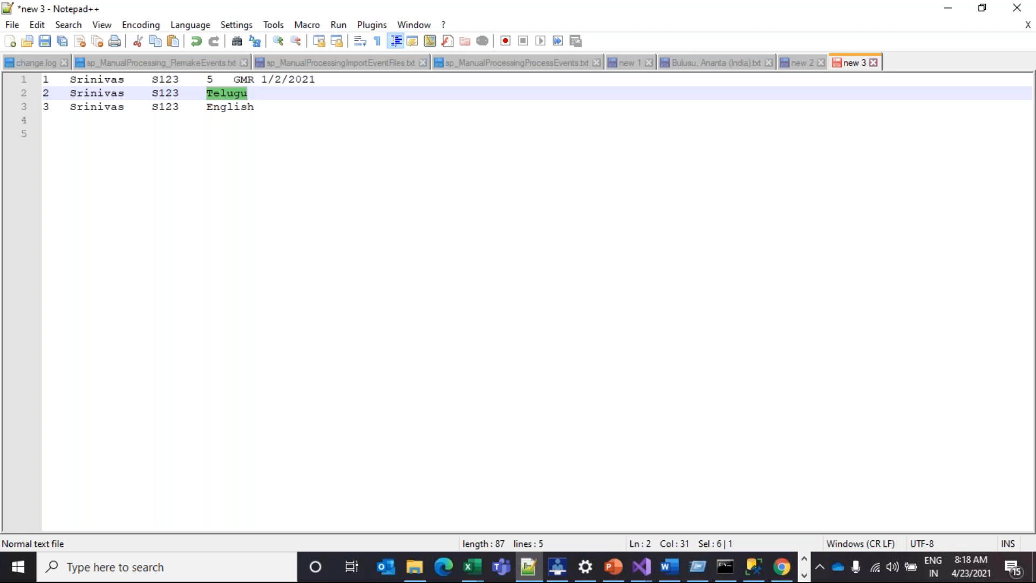
{"action": "left_click", "coordinate": [231, 116]}
{"action": "double_click", "coordinate": [232, 107]}
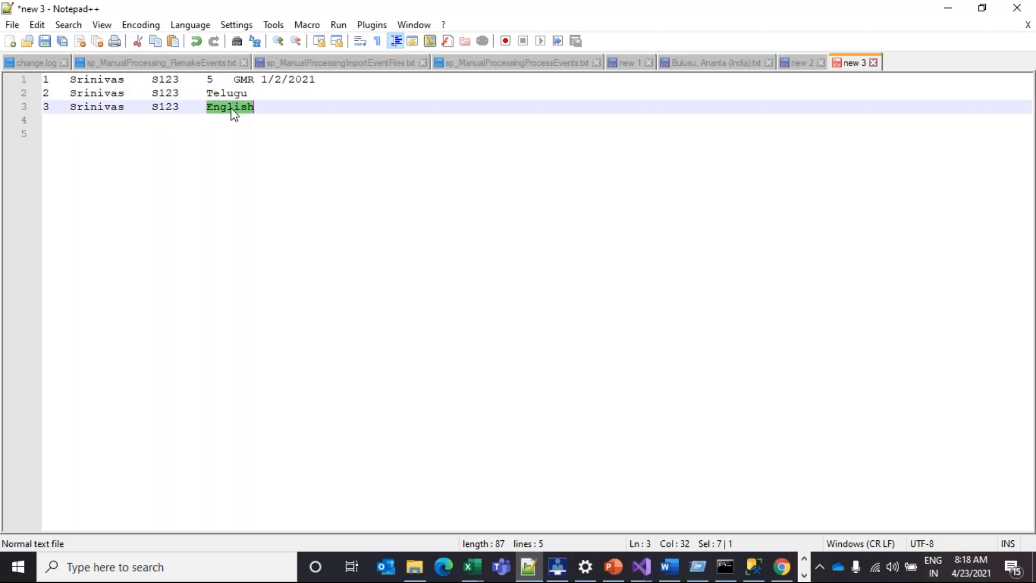
{"action": "double_click", "coordinate": [229, 93]}
{"action": "double_click", "coordinate": [231, 106]}
{"action": "left_click", "coordinate": [273, 104]}
Add empty lines below the rows and tag line 1 with Table1 after the name, then copy the label
{"action": "key", "text": "Return"}
{"action": "key", "text": "Return"}
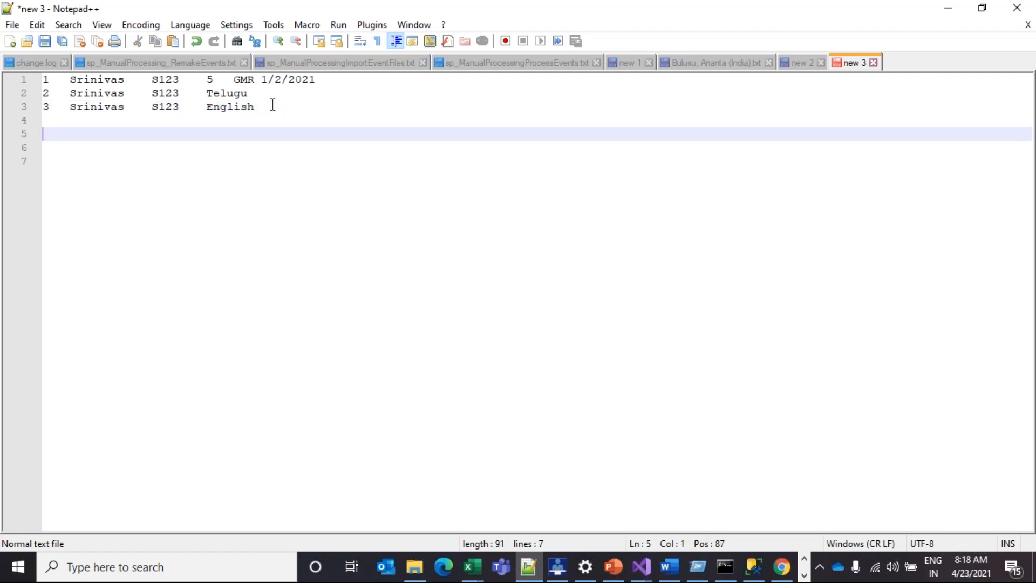
{"action": "left_click", "coordinate": [136, 80]}
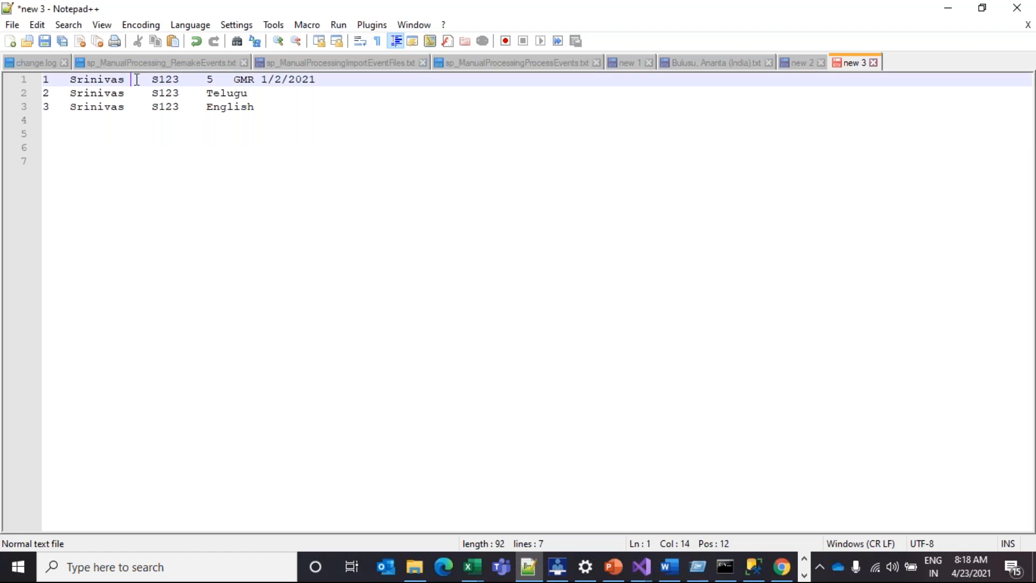
{"action": "type", "text": "Table"}
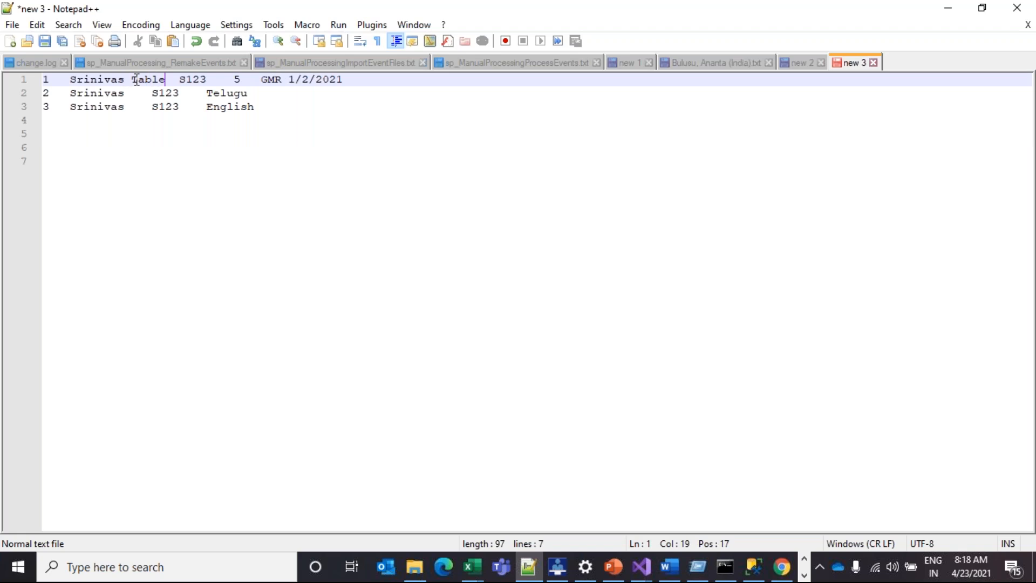
{"action": "type", "text": "n"}
{"action": "key", "text": "BackSpace"}
{"action": "type", "text": "1"}
{"action": "left_click", "coordinate": [151, 79]}
{"action": "double_click", "coordinate": [152, 79]}
{"action": "key", "text": "ctrl+c"}
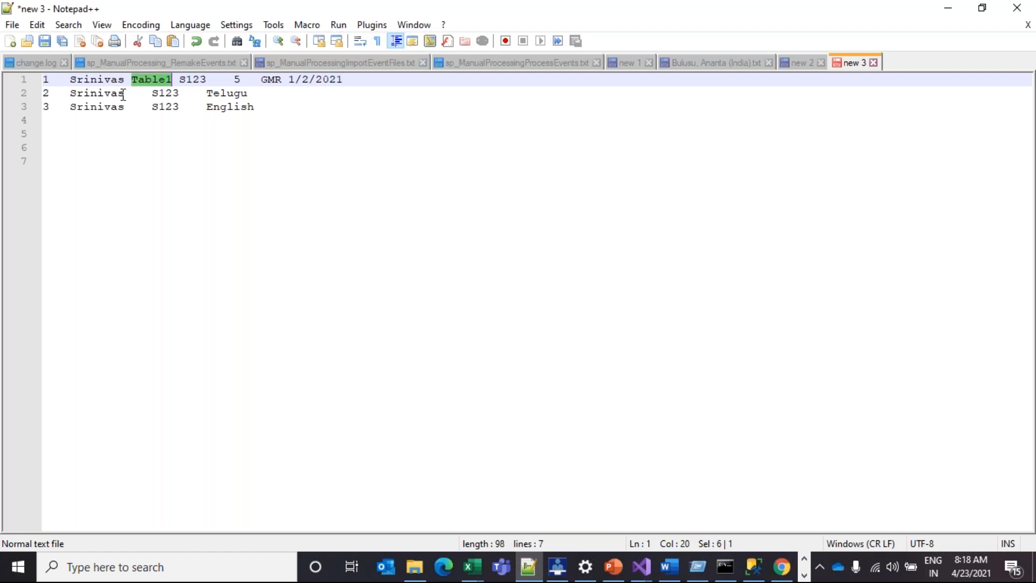
Paste the label before S123 on line 2, change it to Table2, and fix its tab spacing
{"action": "left_click", "coordinate": [146, 94]}
{"action": "left_click", "coordinate": [137, 92]}
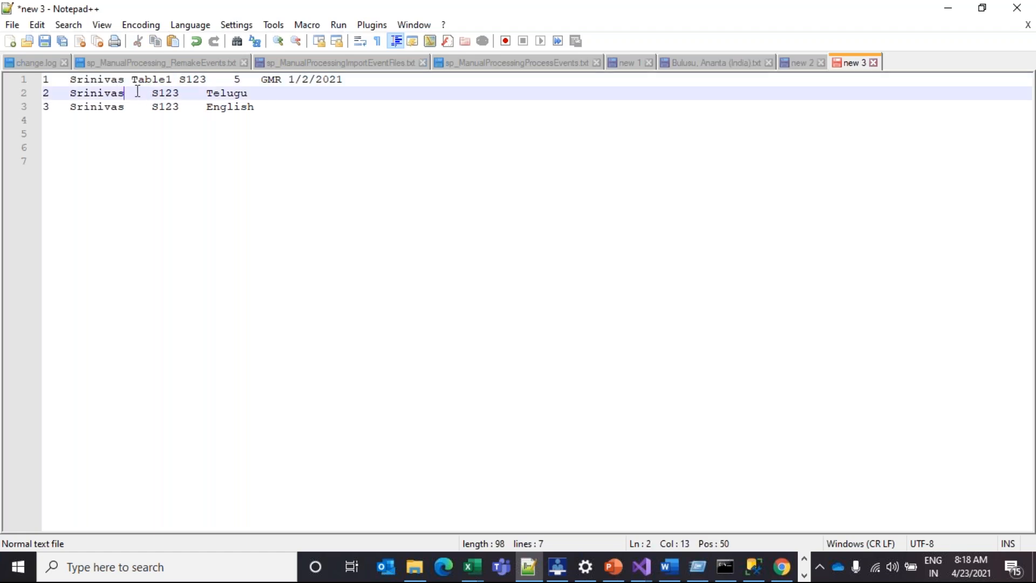
{"action": "left_click", "coordinate": [140, 93]}
{"action": "key", "text": "ctrl+v"}
{"action": "left_click", "coordinate": [196, 94]}
{"action": "key", "text": "BackSpace"}
{"action": "type", "text": "2"}
{"action": "left_click", "coordinate": [152, 95]}
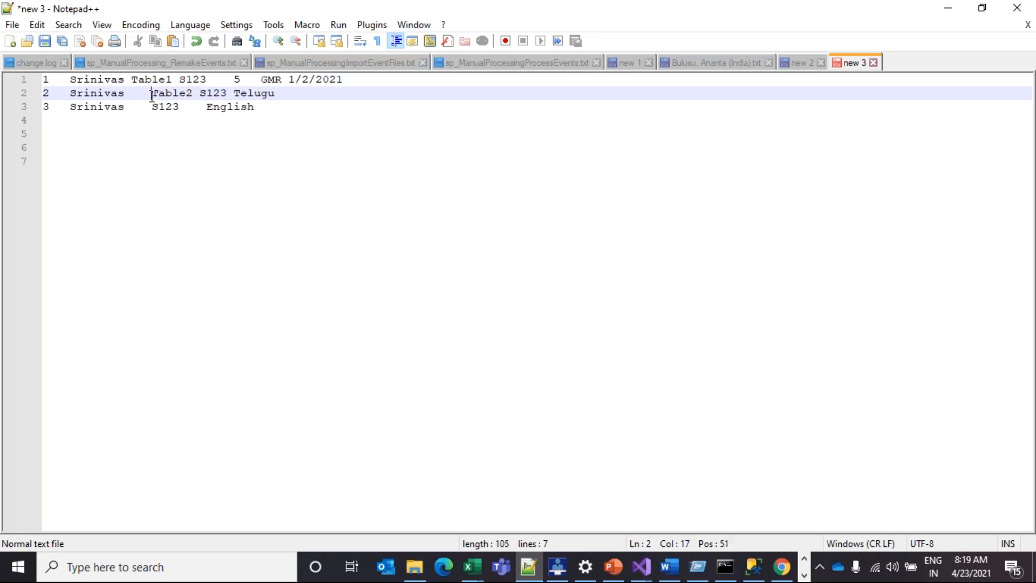
{"action": "key", "text": "BackSpace"}
{"action": "key", "text": "Tab"}
Copy Table2 into line 3 before S123 and remove the extra tab
{"action": "left_click_drag", "start_coordinate": [133, 92], "coordinate": [173, 92]}
{"action": "key", "text": "ctrl+c"}
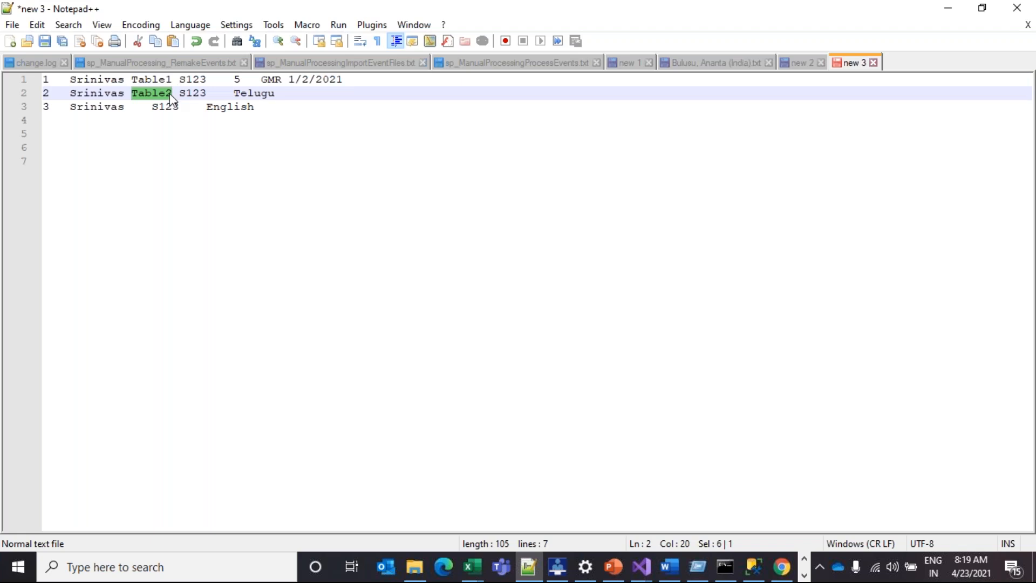
{"action": "left_click", "coordinate": [138, 106]}
{"action": "key", "text": "ctrl+v"}
{"action": "left_click", "coordinate": [208, 107]}
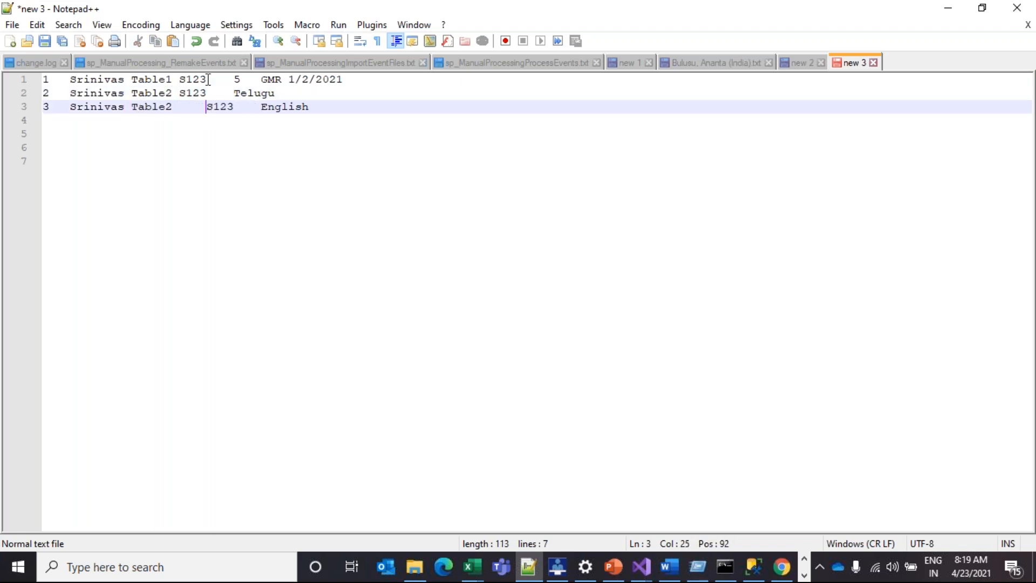
{"action": "key", "text": "BackSpace"}
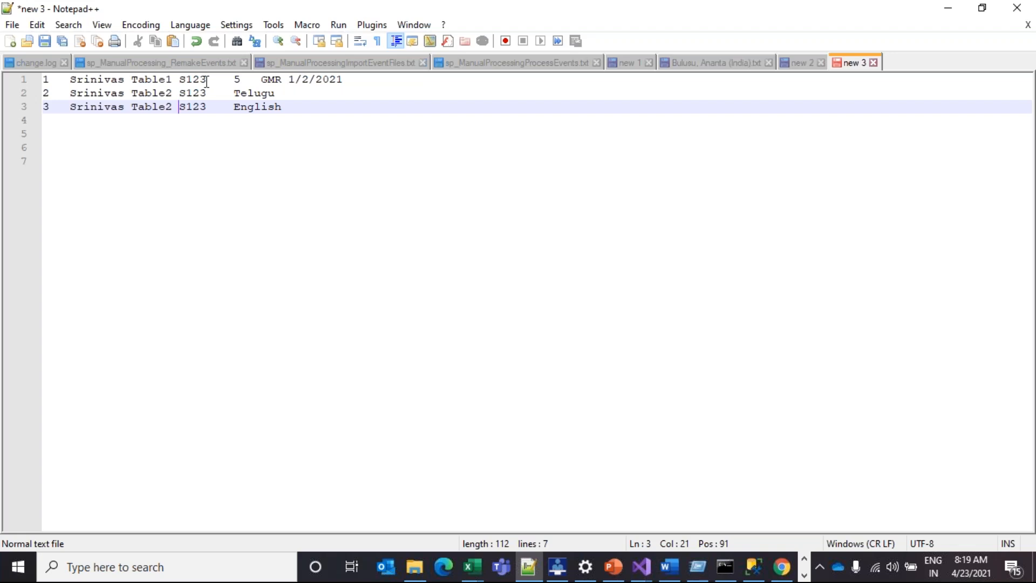
{"action": "left_click", "coordinate": [215, 174]}
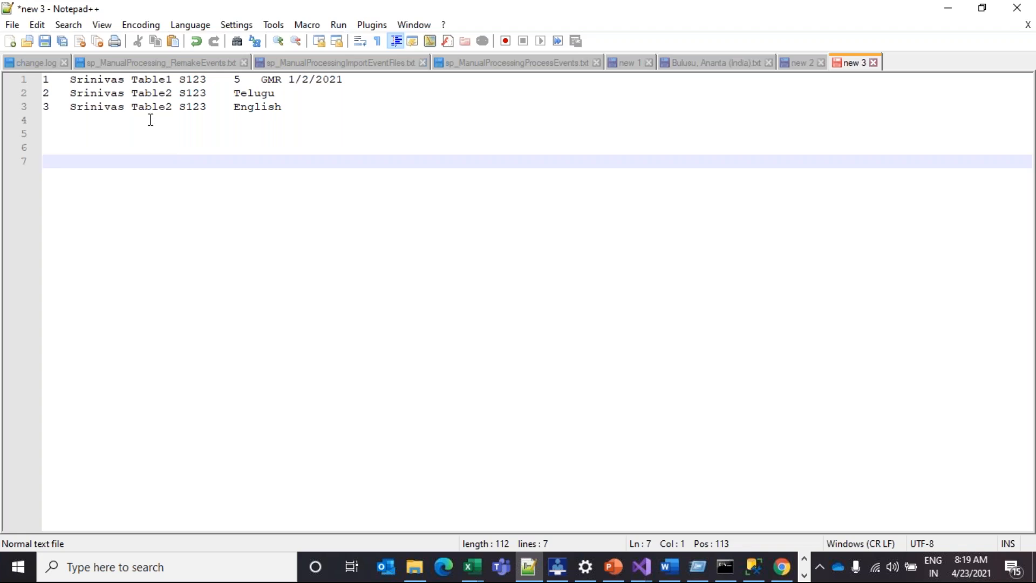
Select the Table1 row, class 5 and Telugu in turn, then all three tagged rows
{"action": "left_click_drag", "start_coordinate": [281, 106], "coordinate": [31, 101]}
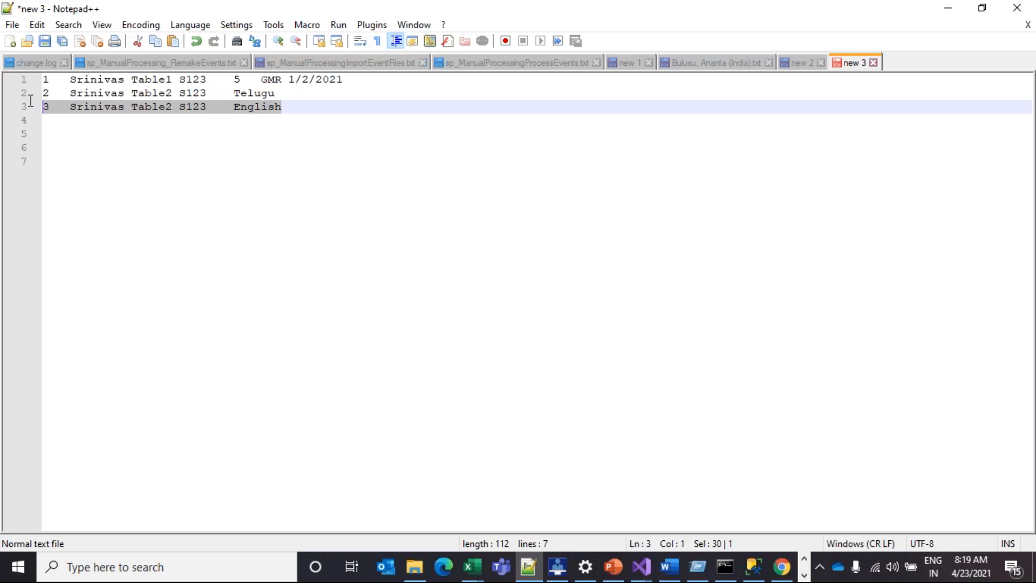
{"action": "left_click_drag", "start_coordinate": [348, 81], "coordinate": [34, 72]}
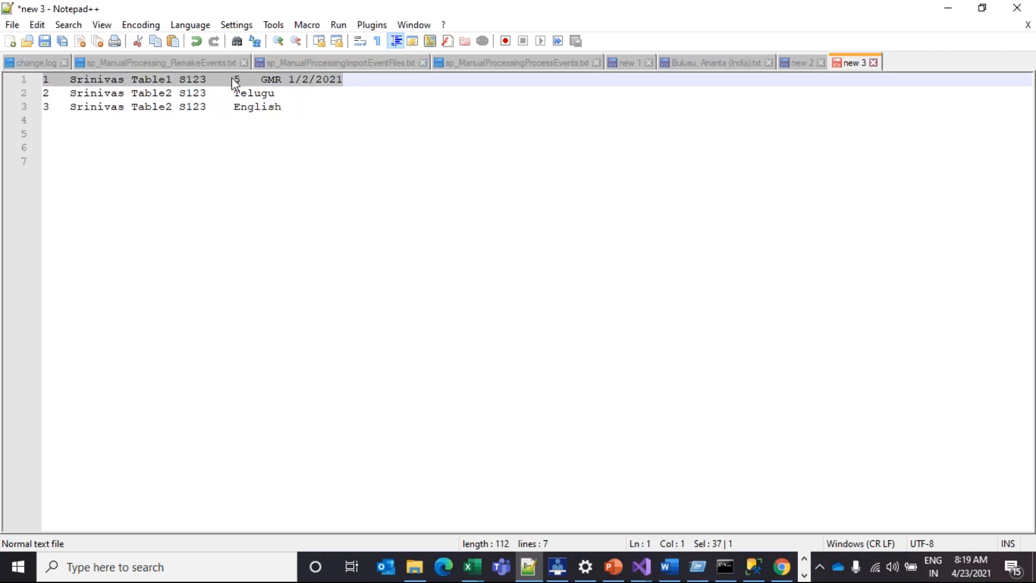
{"action": "left_click_drag", "start_coordinate": [231, 77], "coordinate": [288, 101]}
{"action": "left_click_drag", "start_coordinate": [231, 79], "coordinate": [244, 82]}
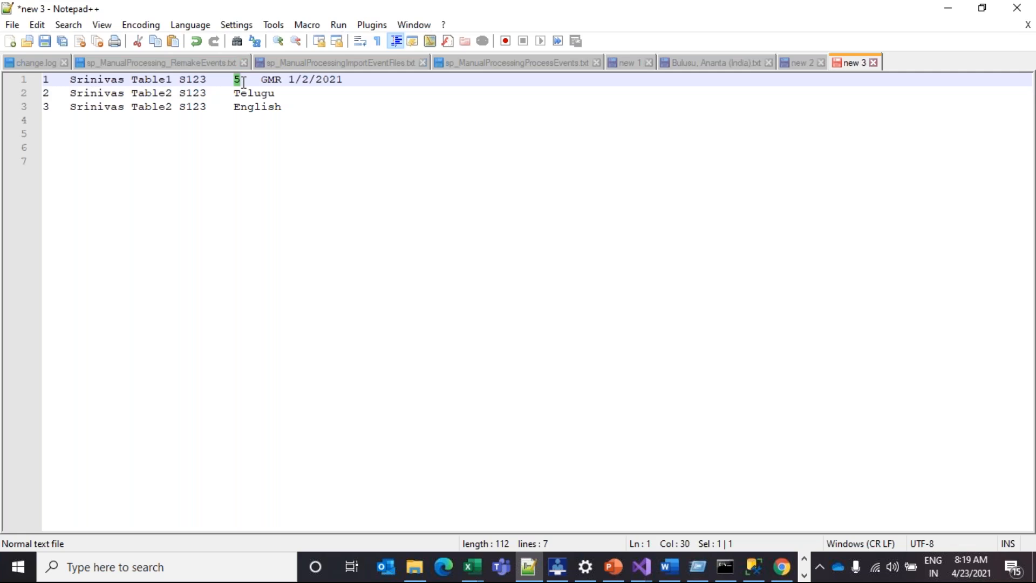
{"action": "left_click_drag", "start_coordinate": [234, 93], "coordinate": [282, 99]}
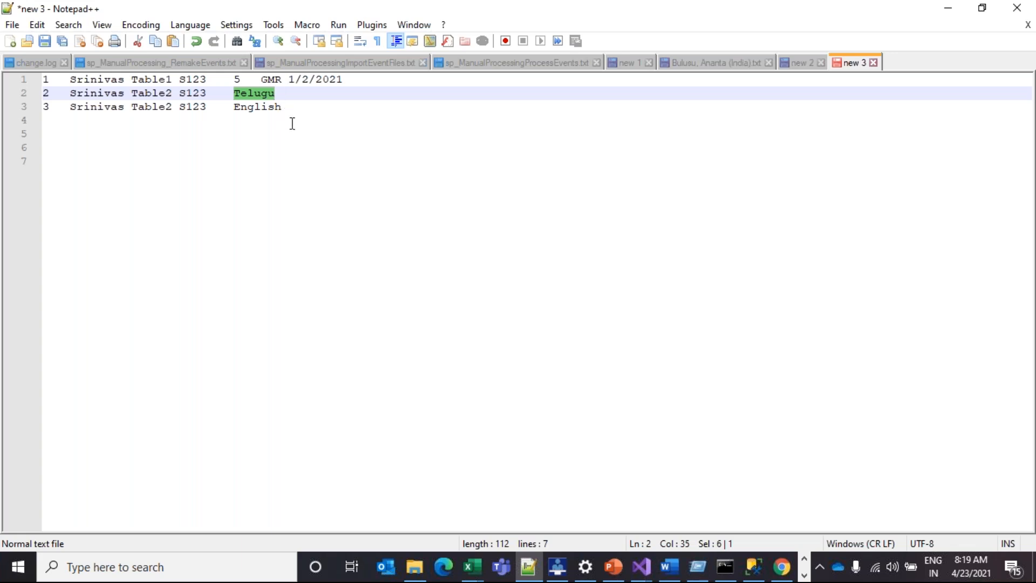
{"action": "left_click", "coordinate": [251, 108]}
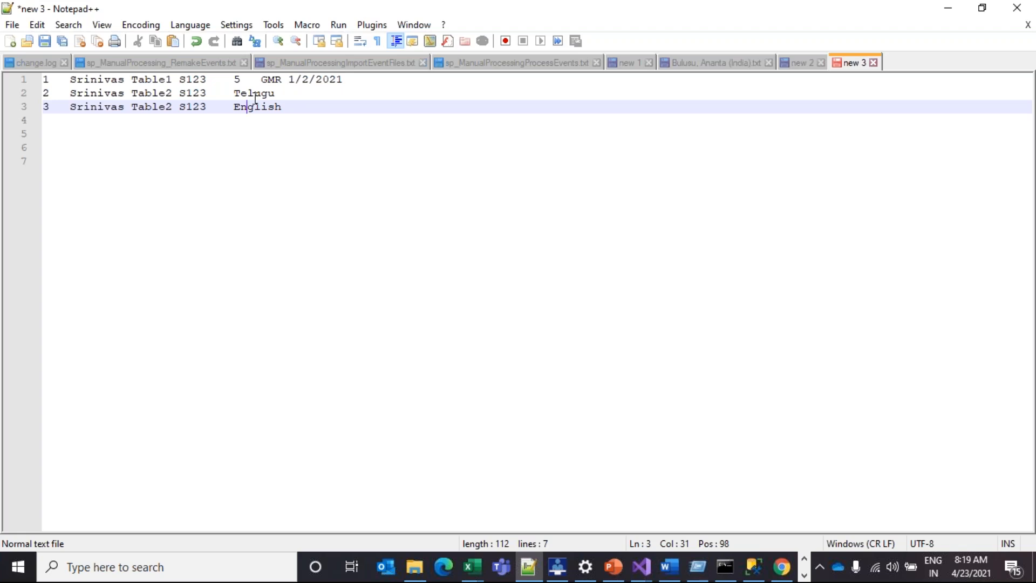
{"action": "left_click_drag", "start_coordinate": [301, 111], "coordinate": [20, 81]}
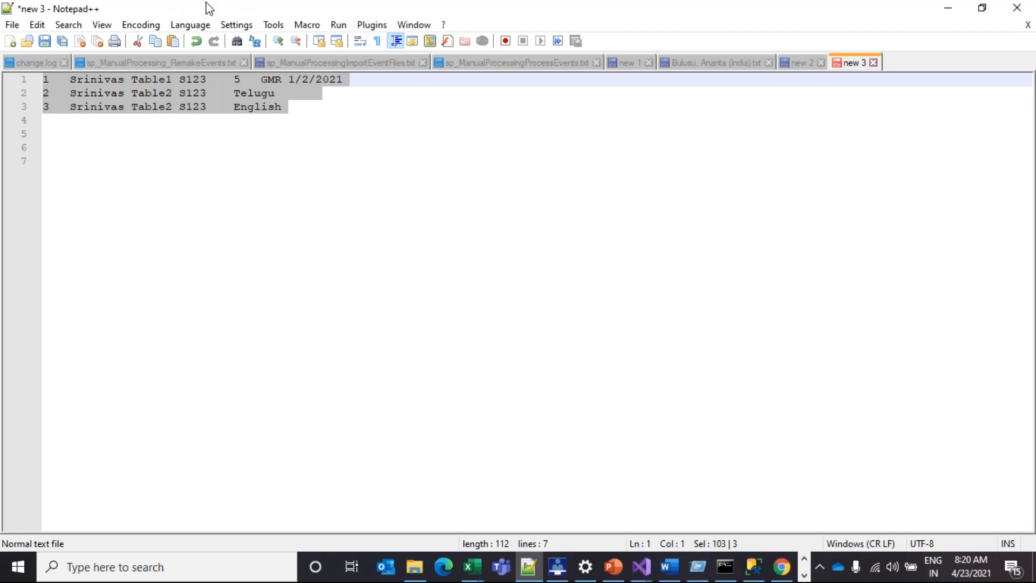
{"action": "left_click", "coordinate": [231, 107]}
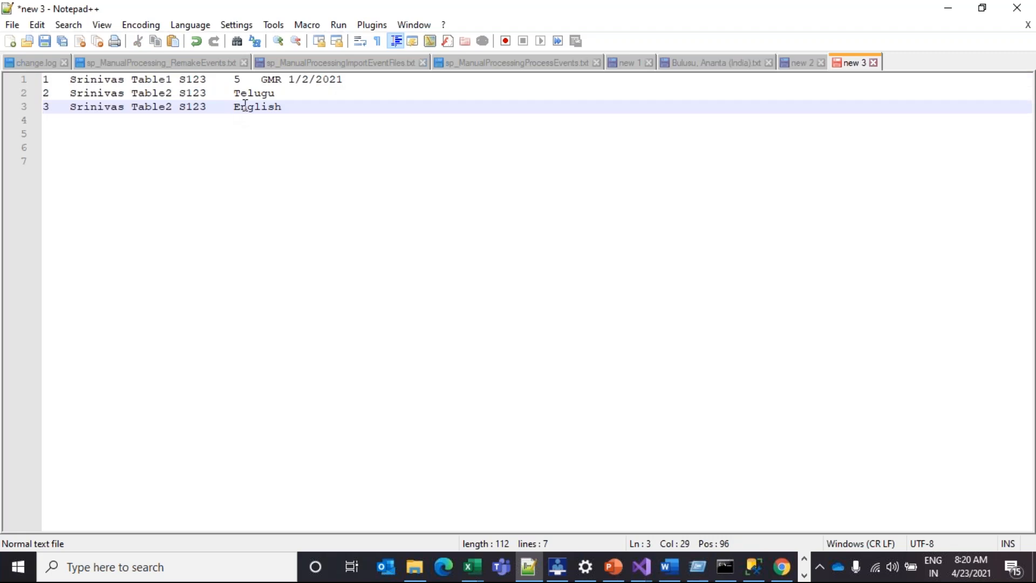
{"action": "left_click_drag", "start_coordinate": [282, 108], "coordinate": [41, 85]}
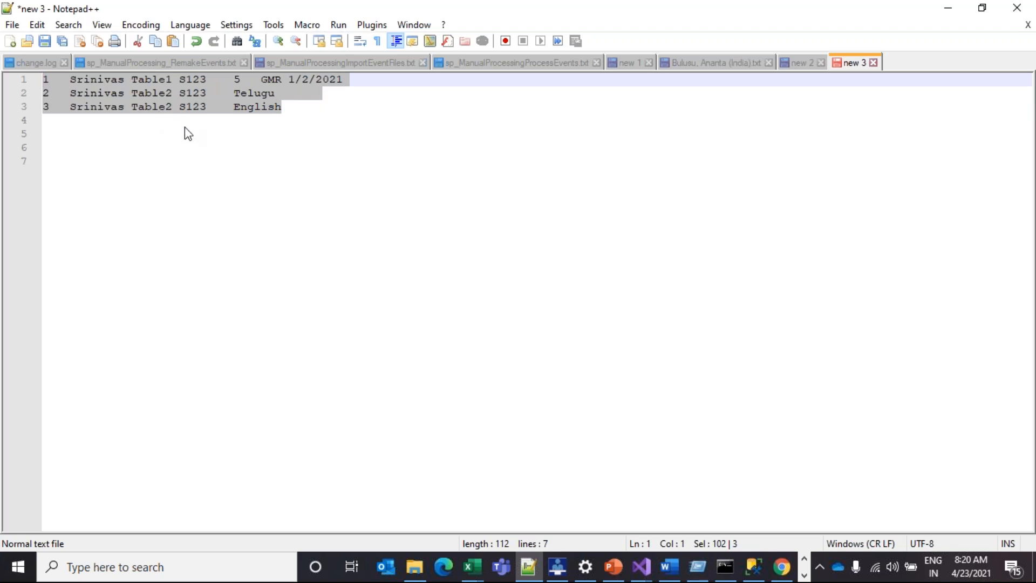
Start saving with Ctrl+S, cancel it, and restore Notepad++ to a smaller window over Excel
{"action": "key", "text": "ctrl+s"}
{"action": "left_click", "coordinate": [622, 157]}
{"action": "left_click_drag", "start_coordinate": [269, 11], "coordinate": [305, 42]}
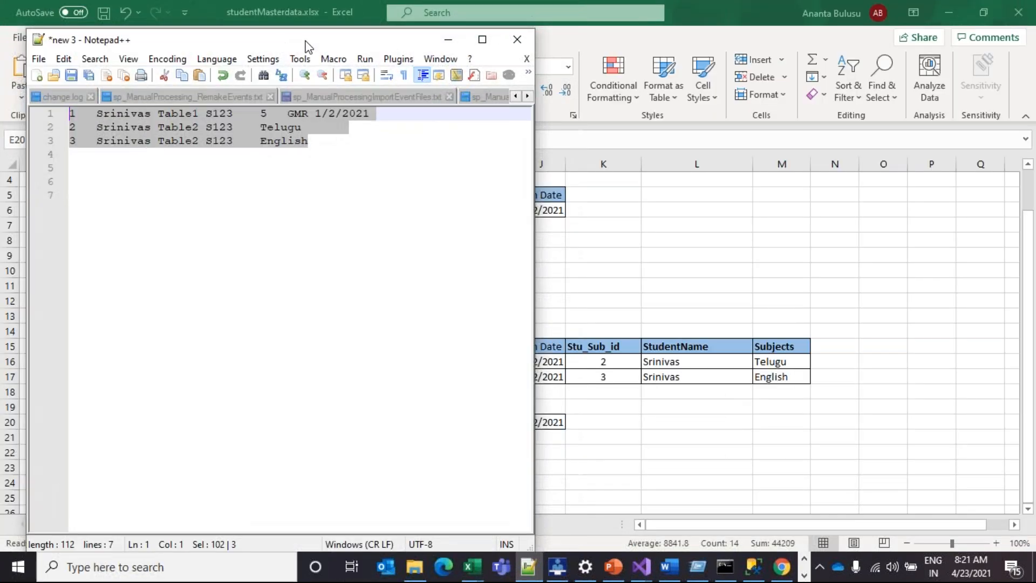
Maximize Notepad++, then switch to the Training Visual Studio PackageAudit.dtsx Union All data flow
{"action": "left_click", "coordinate": [483, 39]}
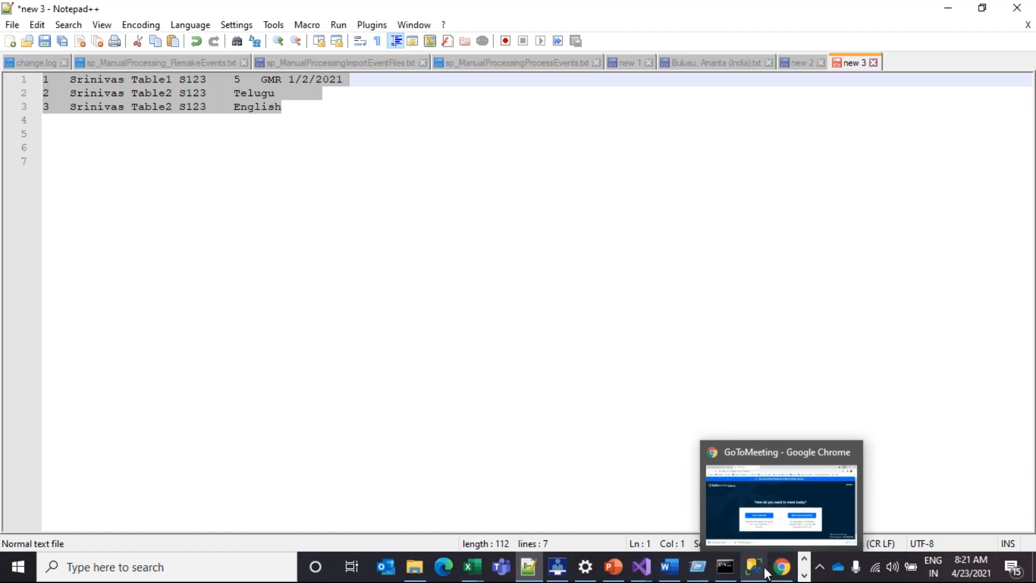
{"action": "mouse_move", "coordinate": [638, 564]}
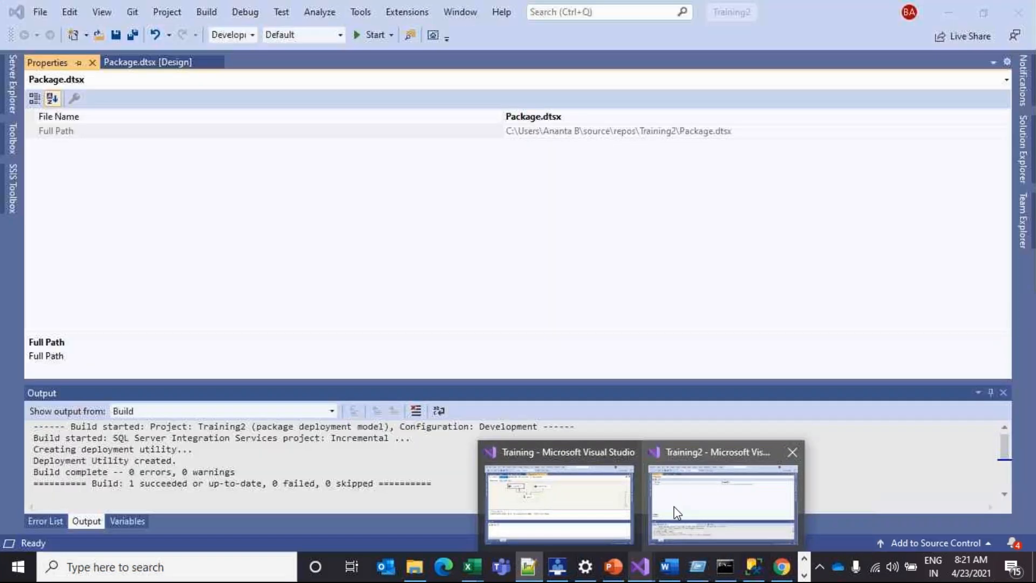
{"action": "left_click", "coordinate": [591, 486]}
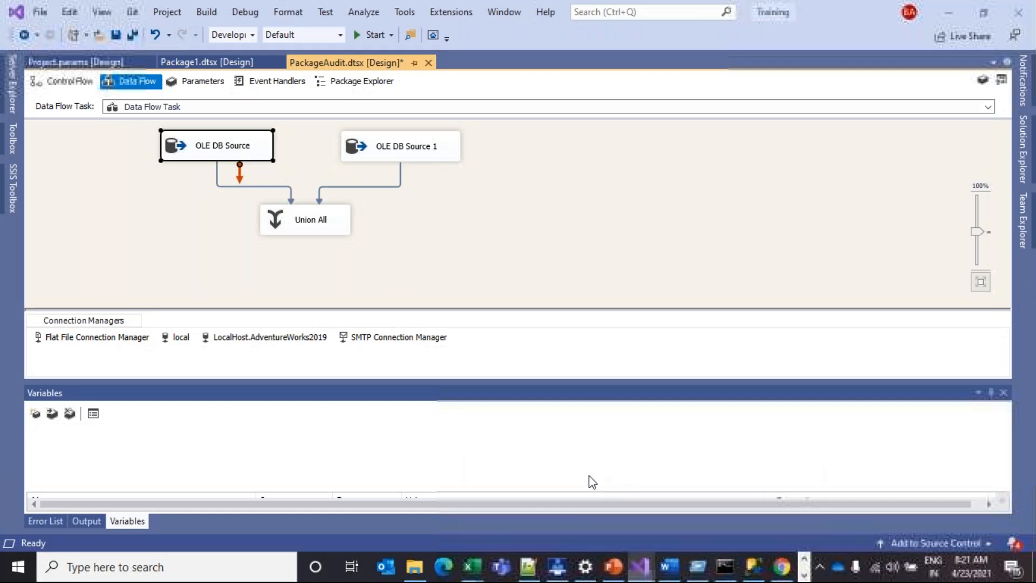
Move OLE DB Source around the canvas and back above Union All, then deselect it
{"action": "left_click_drag", "start_coordinate": [197, 143], "coordinate": [119, 133]}
{"action": "left_click_drag", "start_coordinate": [178, 146], "coordinate": [251, 159]}
{"action": "left_click", "coordinate": [244, 158]}
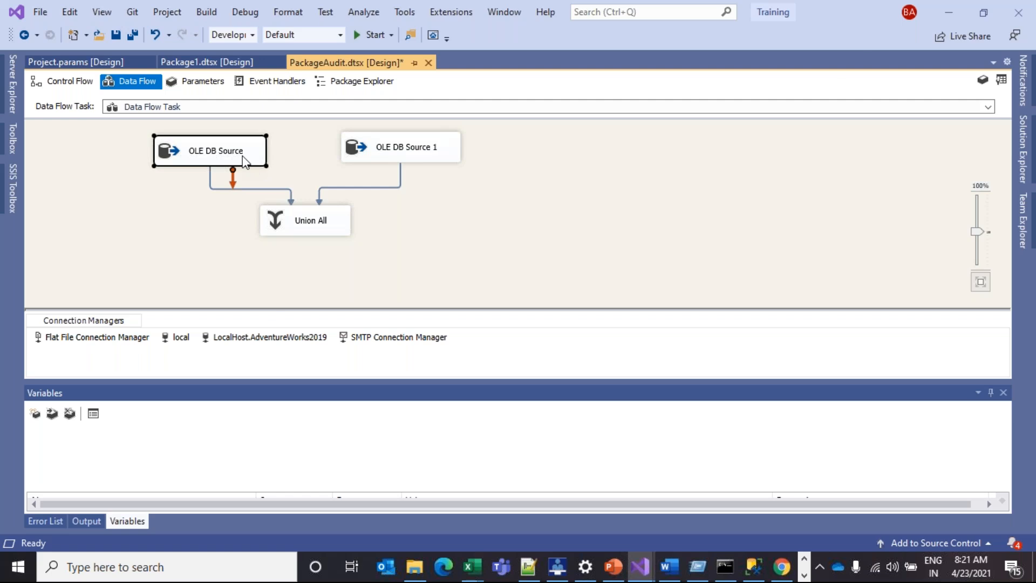
{"action": "left_click", "coordinate": [265, 153]}
{"action": "left_click", "coordinate": [289, 154]}
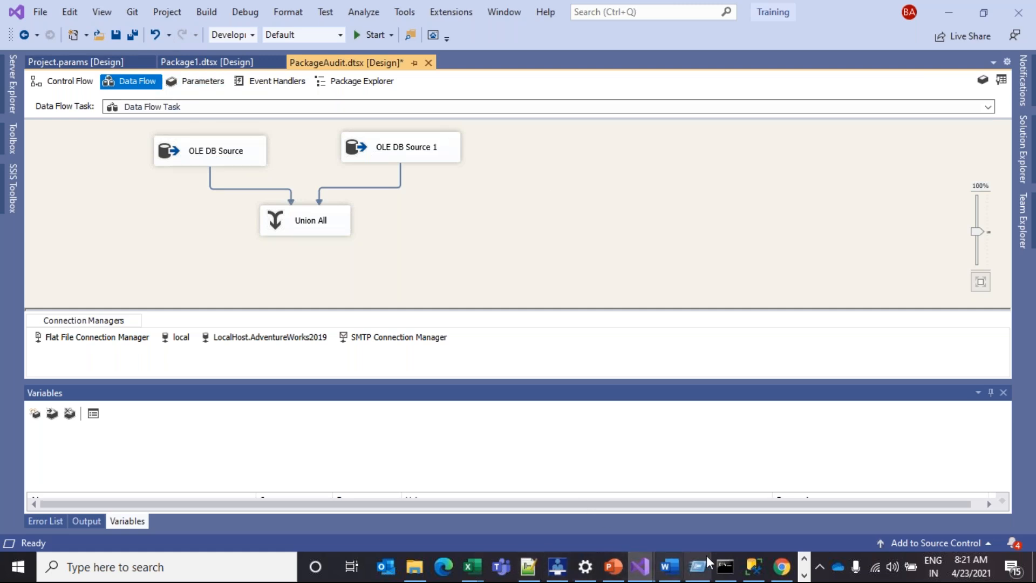
Bring the Notepad++ tagged rows back to the front and clear the selection
{"action": "mouse_move", "coordinate": [758, 569]}
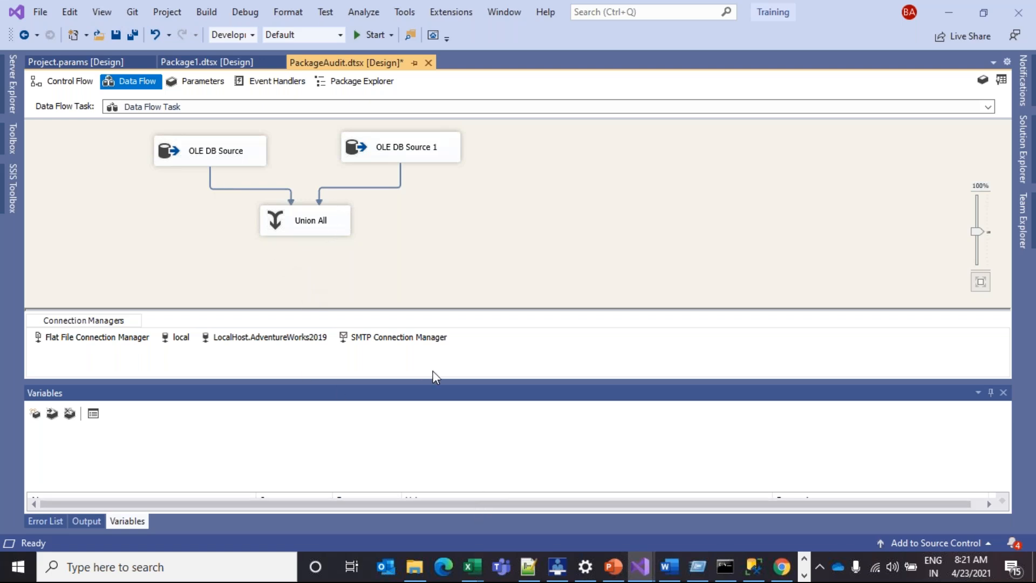
{"action": "mouse_move", "coordinate": [528, 567]}
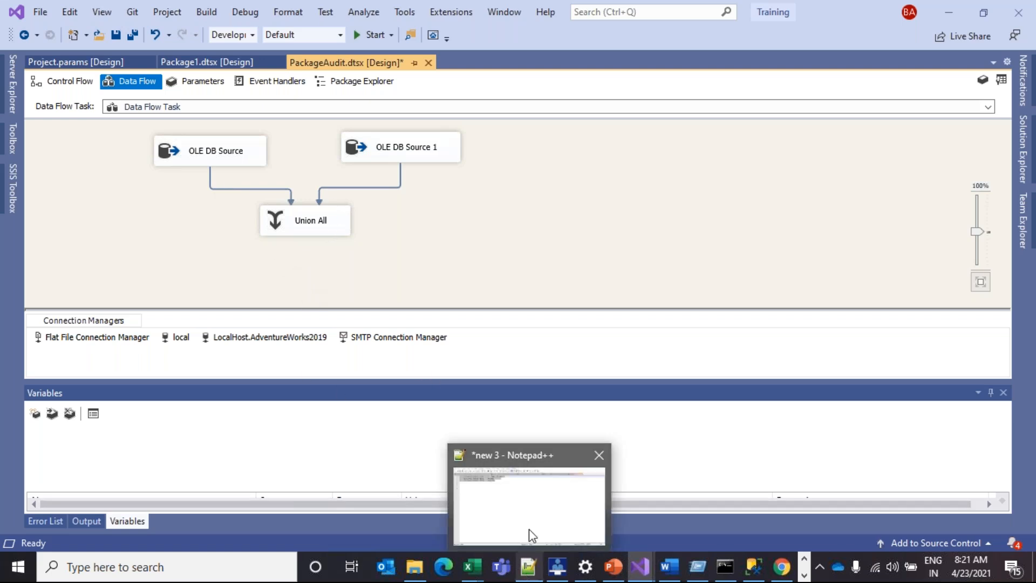
{"action": "left_click", "coordinate": [532, 535]}
{"action": "left_click", "coordinate": [286, 118]}
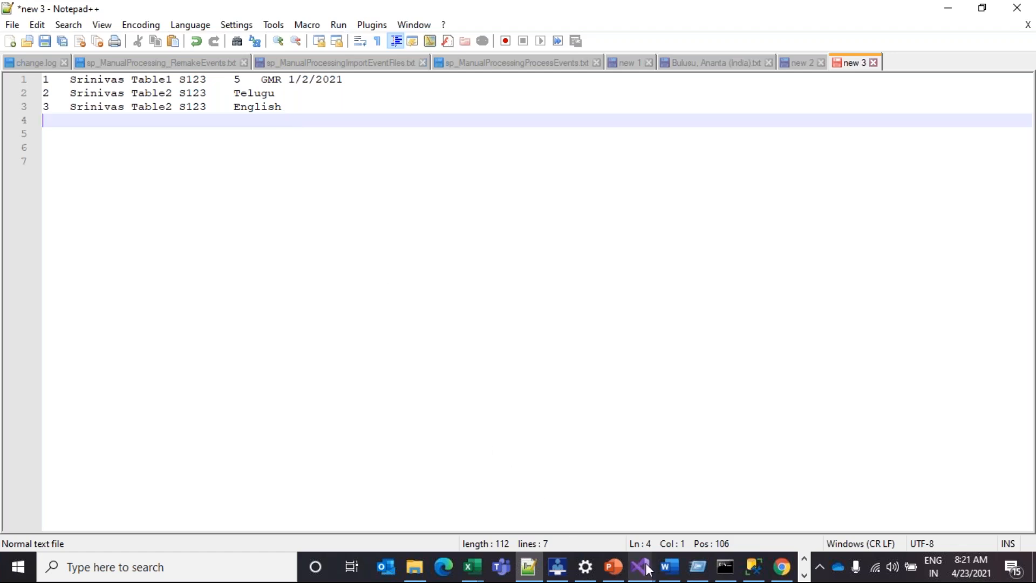
{"action": "mouse_move", "coordinate": [561, 568]}
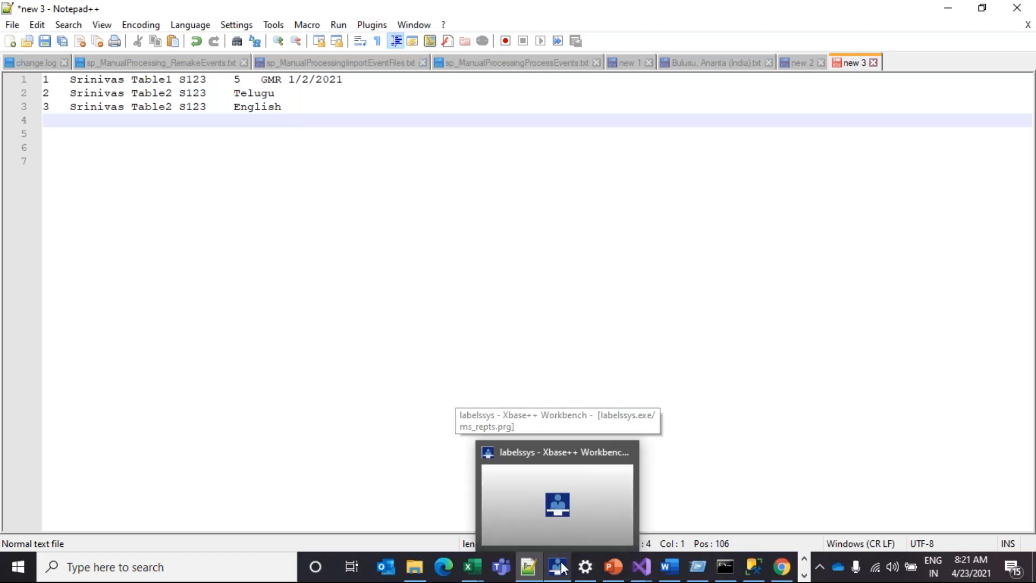
{"action": "mouse_move", "coordinate": [484, 563]}
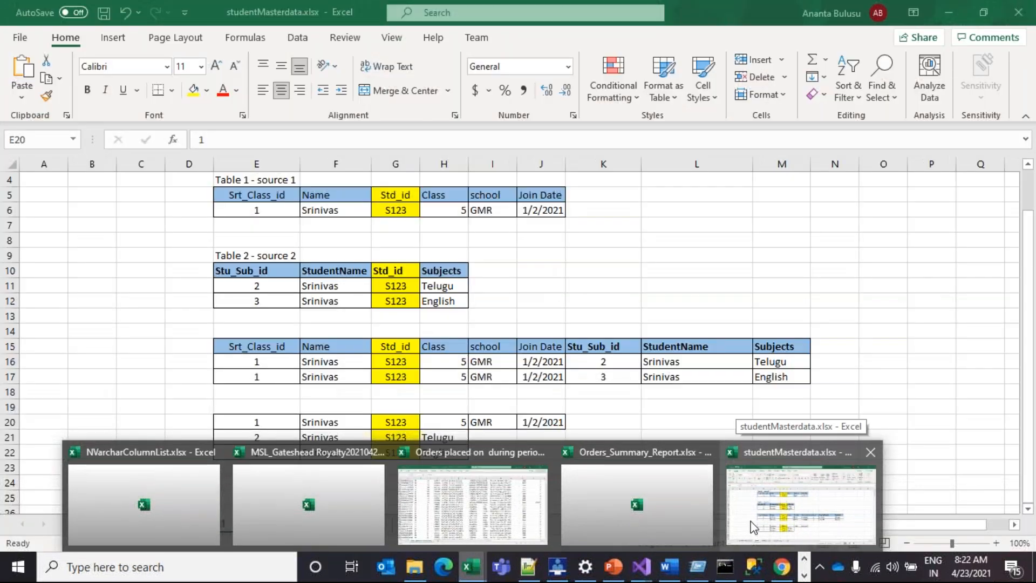
Bring studentMasterdata.xlsx forward, open the Student Masterdata sheet and select A1:F11
{"action": "left_click", "coordinate": [753, 525]}
{"action": "scroll", "coordinate": [342, 453], "scroll_direction": "up", "scroll_amount": 1}
{"action": "left_click", "coordinate": [175, 528]}
{"action": "left_click_drag", "start_coordinate": [42, 179], "coordinate": [79, 179]}
{"action": "left_click_drag", "start_coordinate": [154, 202], "coordinate": [234, 329]}
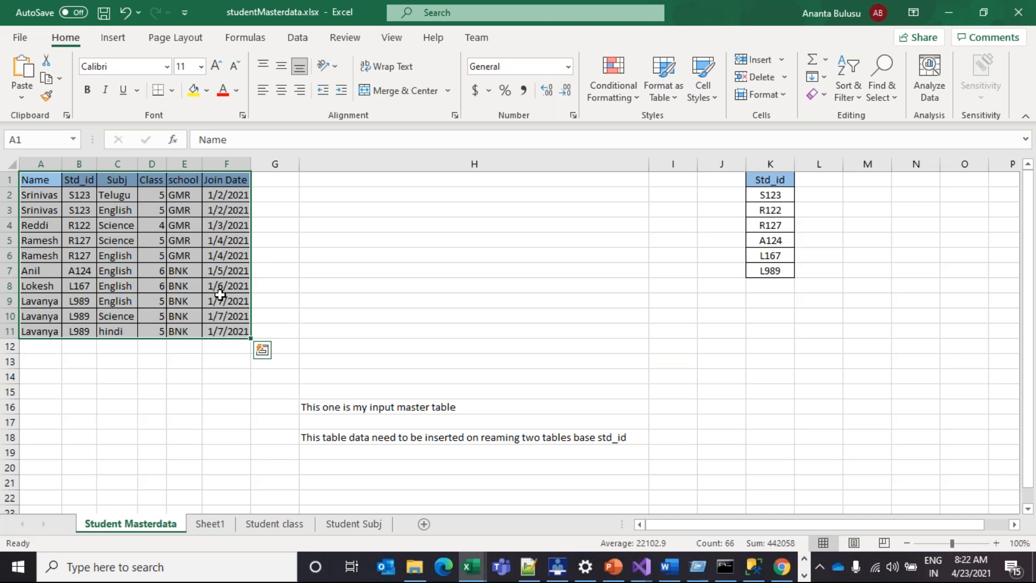
Reselect the master table A1:F11, then switch to the MSBI PPT deck in PowerPoint
{"action": "left_click", "coordinate": [391, 303]}
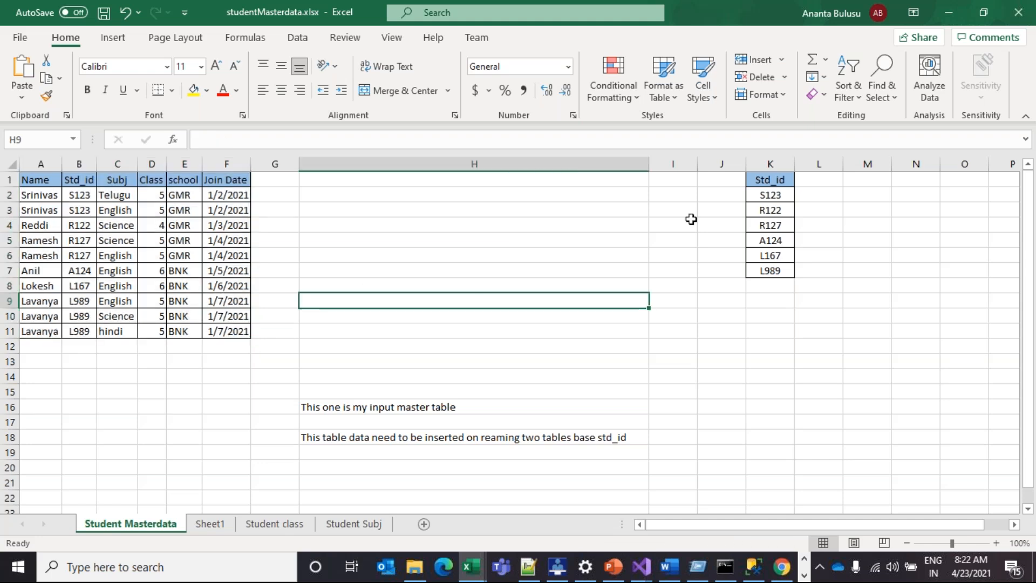
{"action": "left_click_drag", "start_coordinate": [139, 234], "coordinate": [233, 332]}
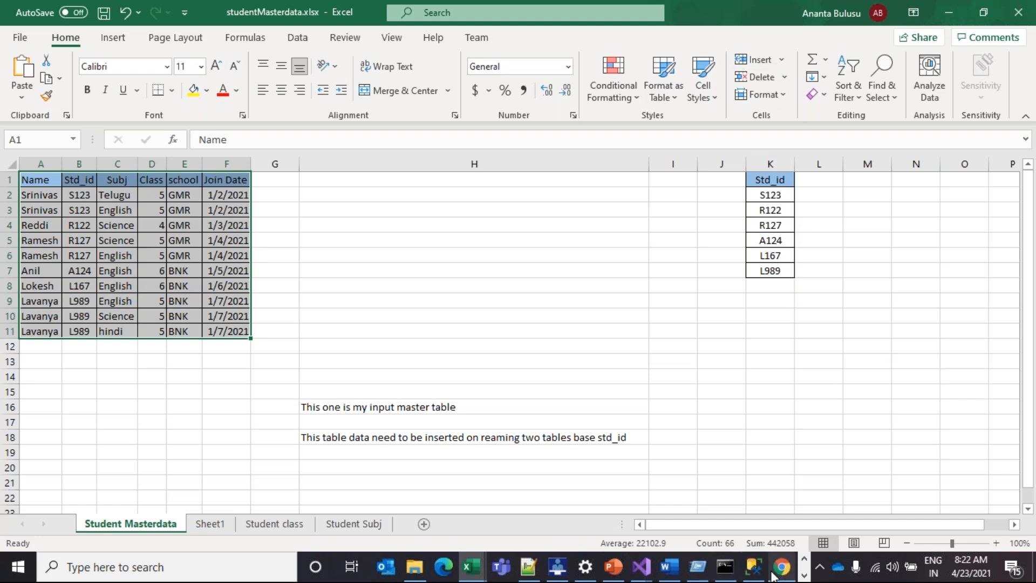
{"action": "mouse_move", "coordinate": [758, 577]}
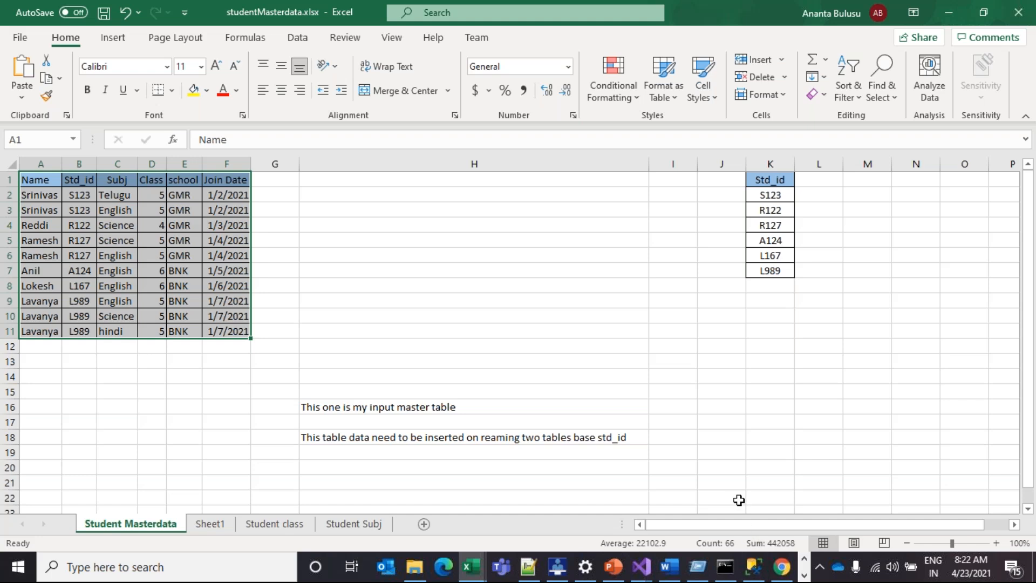
{"action": "left_click_drag", "start_coordinate": [704, 529], "coordinate": [675, 526]}
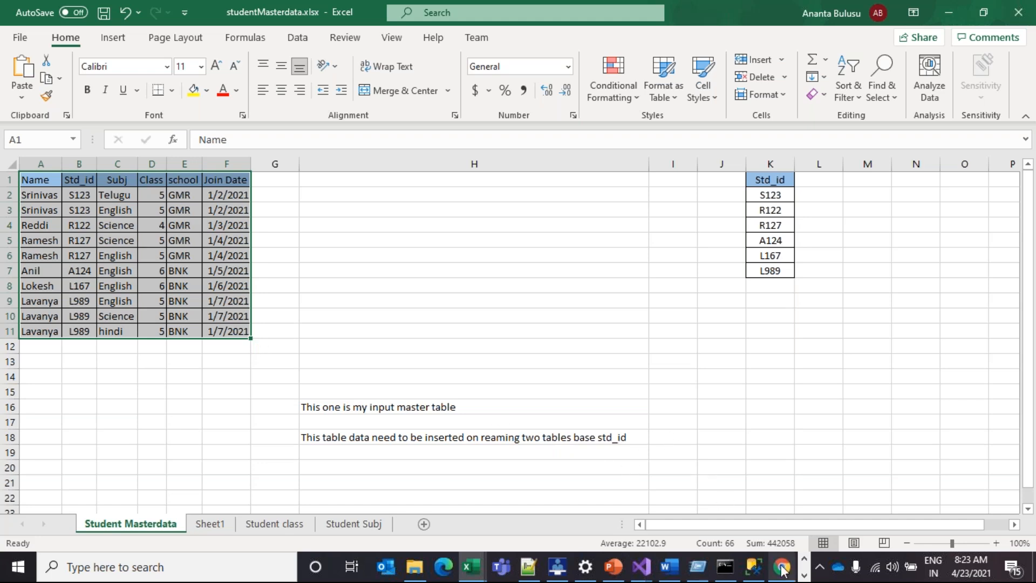
{"action": "left_click", "coordinate": [614, 565]}
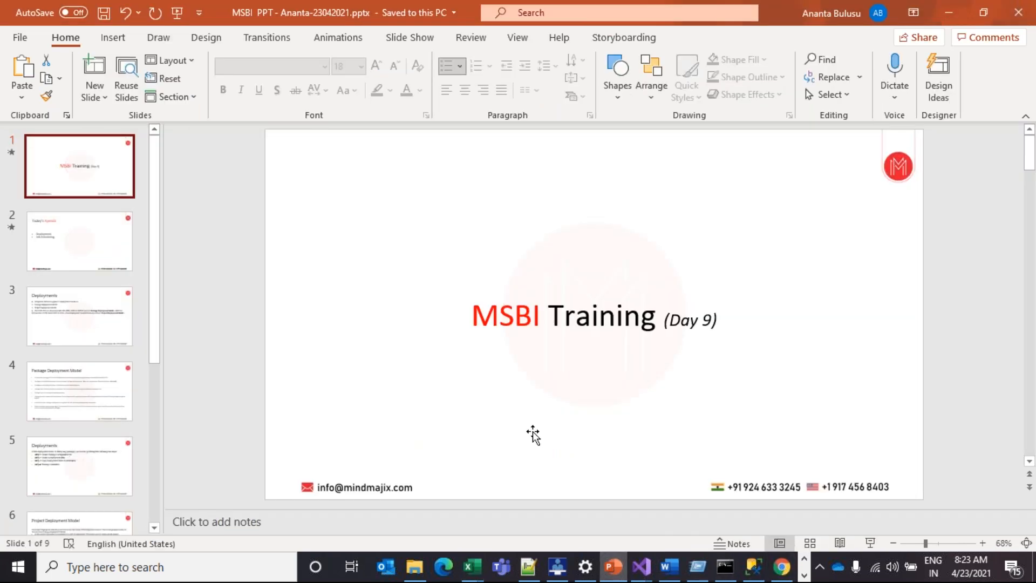
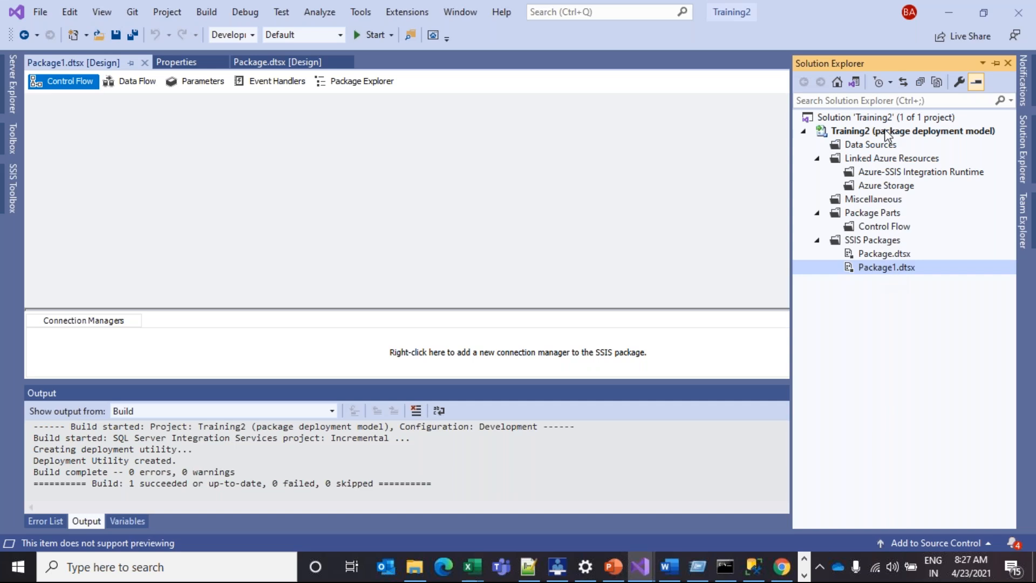
Glance at the Training project's file tree, then return to the Training2 project window
{"action": "left_click", "coordinate": [640, 566]}
{"action": "left_click", "coordinate": [620, 535]}
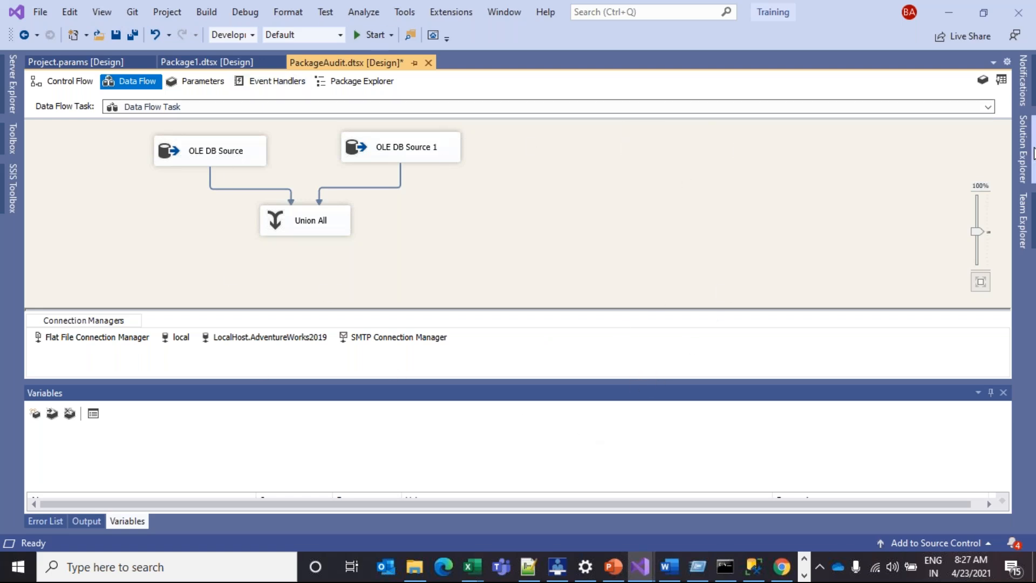
{"action": "left_click", "coordinate": [1021, 172]}
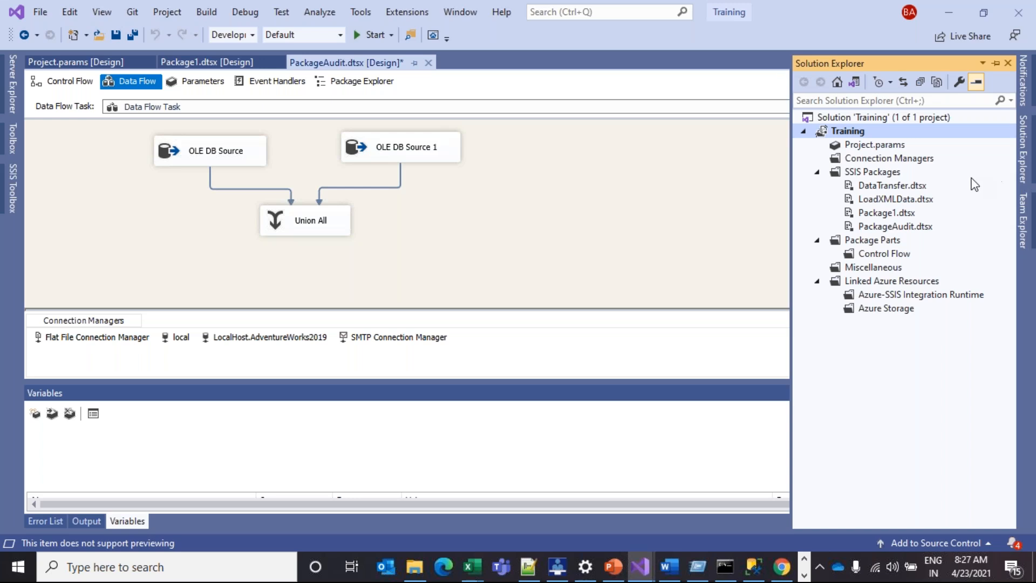
{"action": "right_click", "coordinate": [851, 133]}
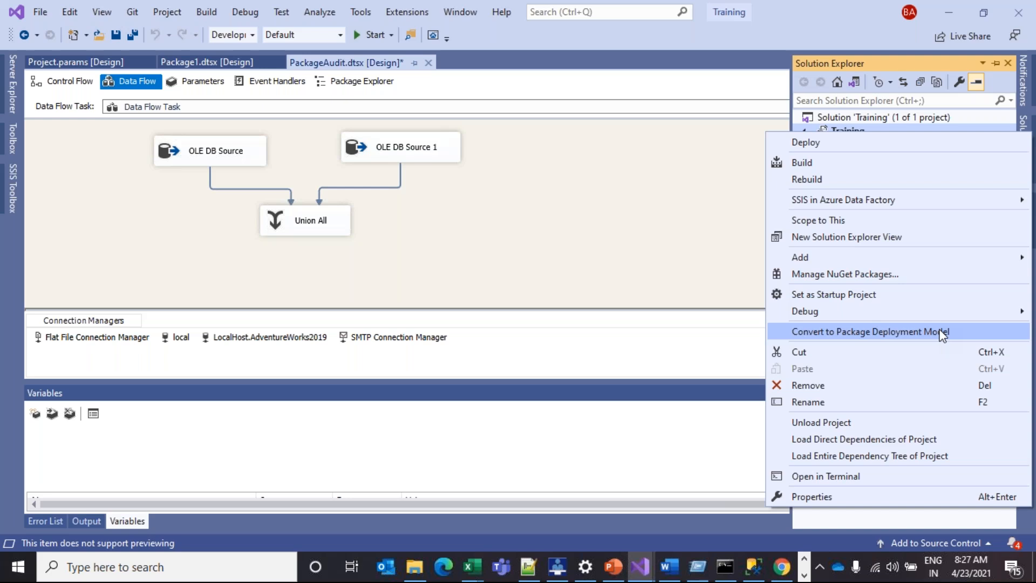
{"action": "left_click", "coordinate": [728, 231]}
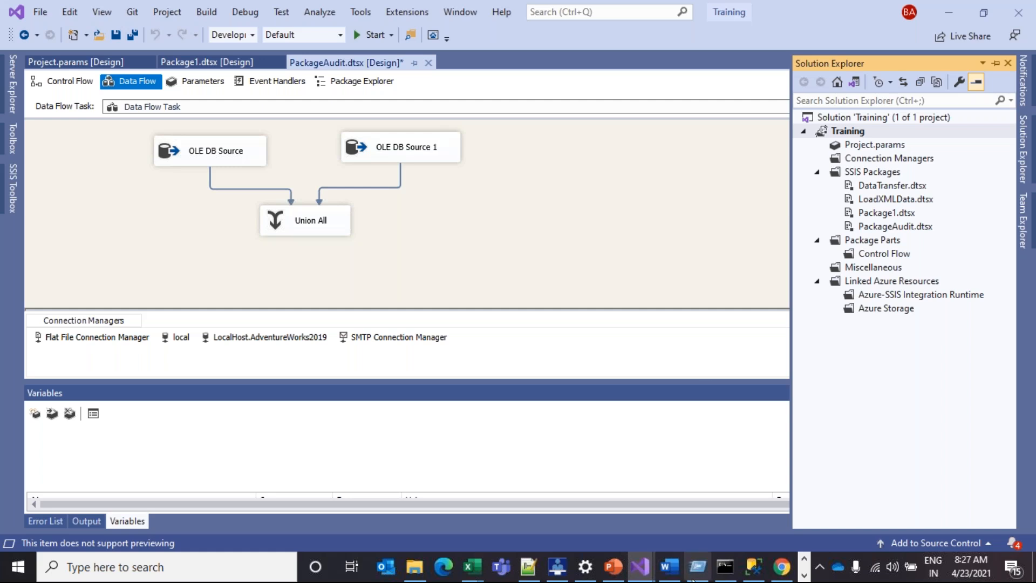
{"action": "mouse_move", "coordinate": [640, 567]}
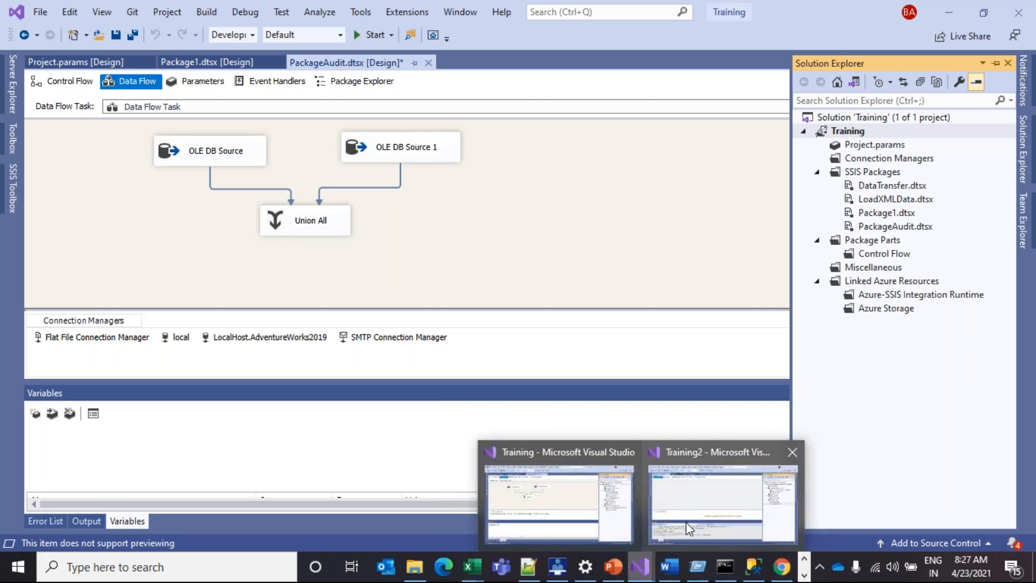
{"action": "left_click", "coordinate": [686, 523]}
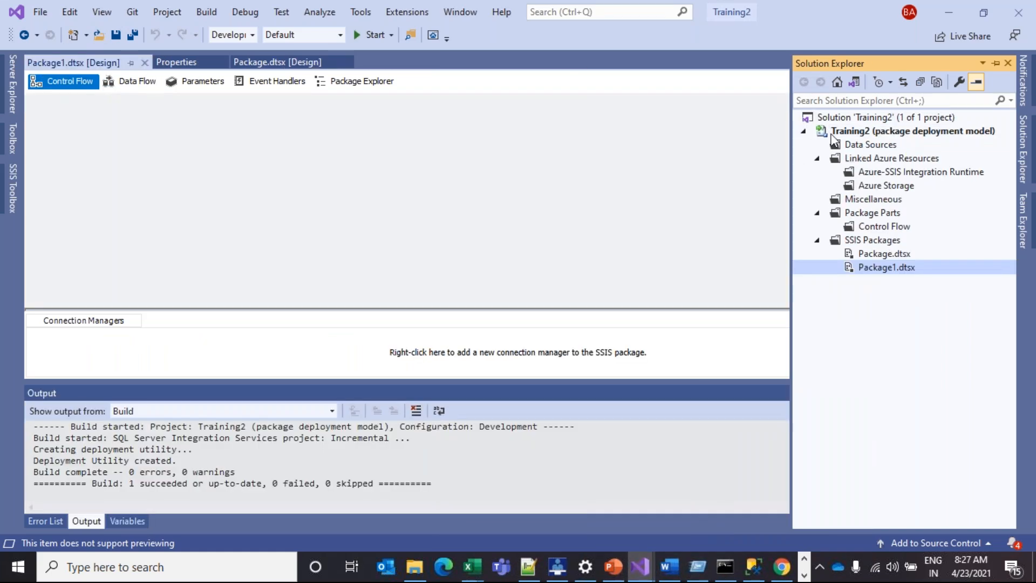
Enable package configurations for Package1 and add a configuration of type XML configuration file
{"action": "right_click", "coordinate": [646, 144]}
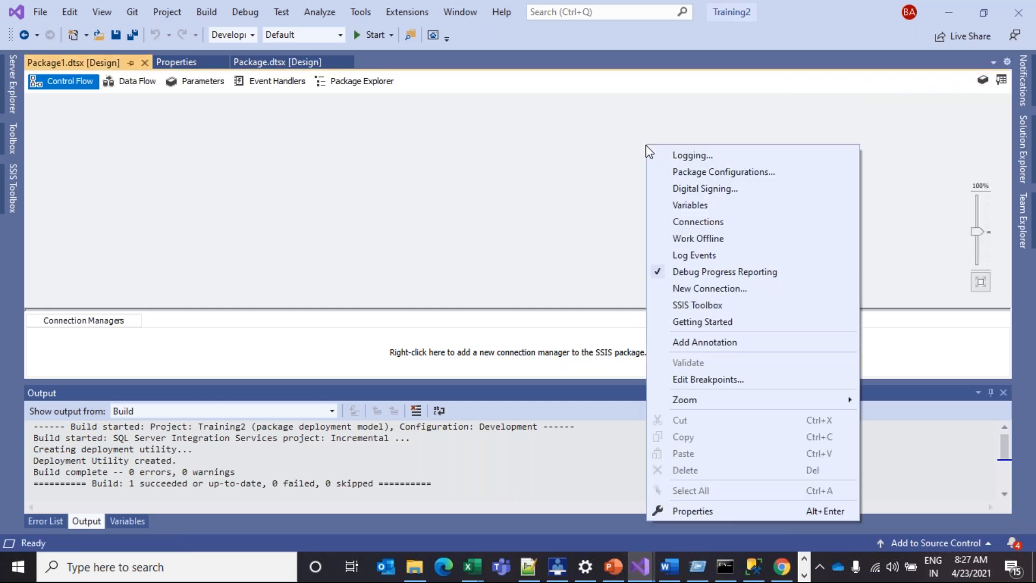
{"action": "left_click", "coordinate": [719, 173]}
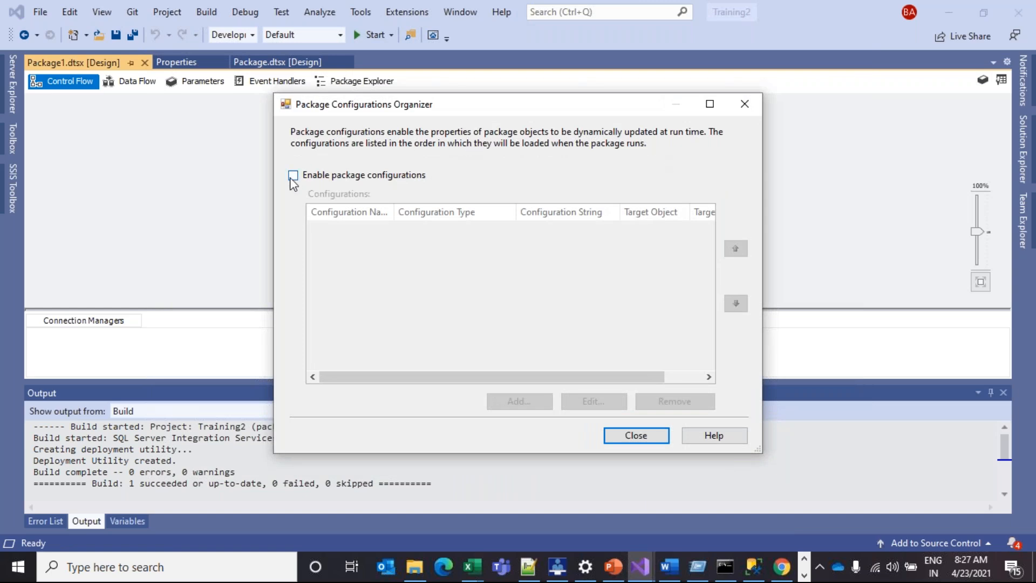
{"action": "left_click", "coordinate": [292, 177]}
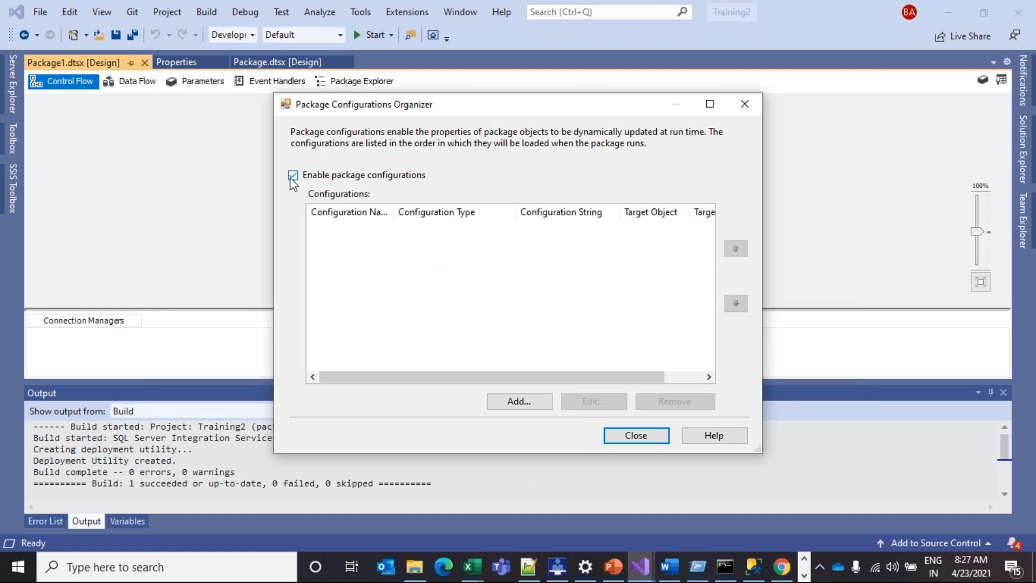
{"action": "left_click", "coordinate": [493, 402]}
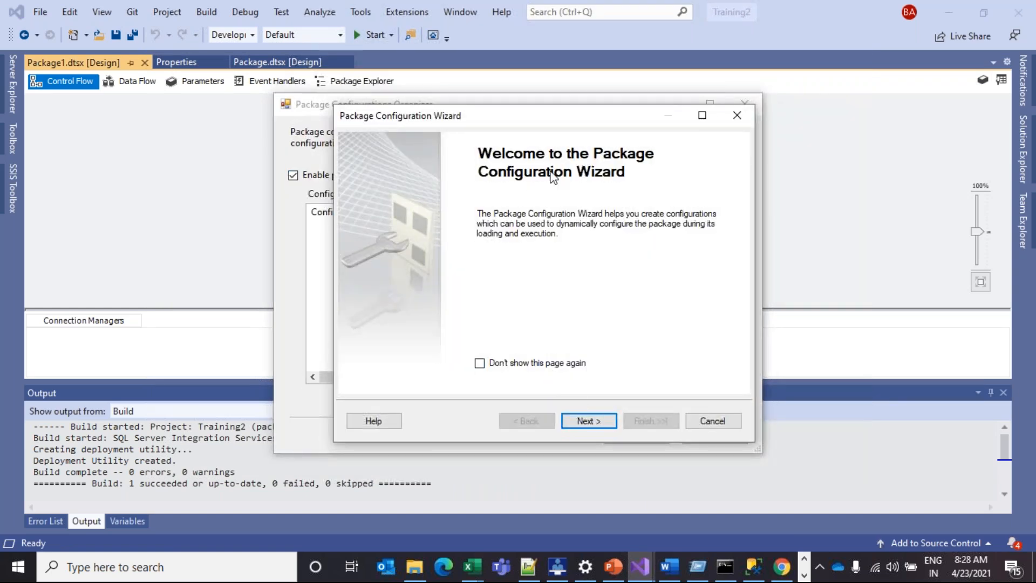
{"action": "left_click", "coordinate": [587, 422]}
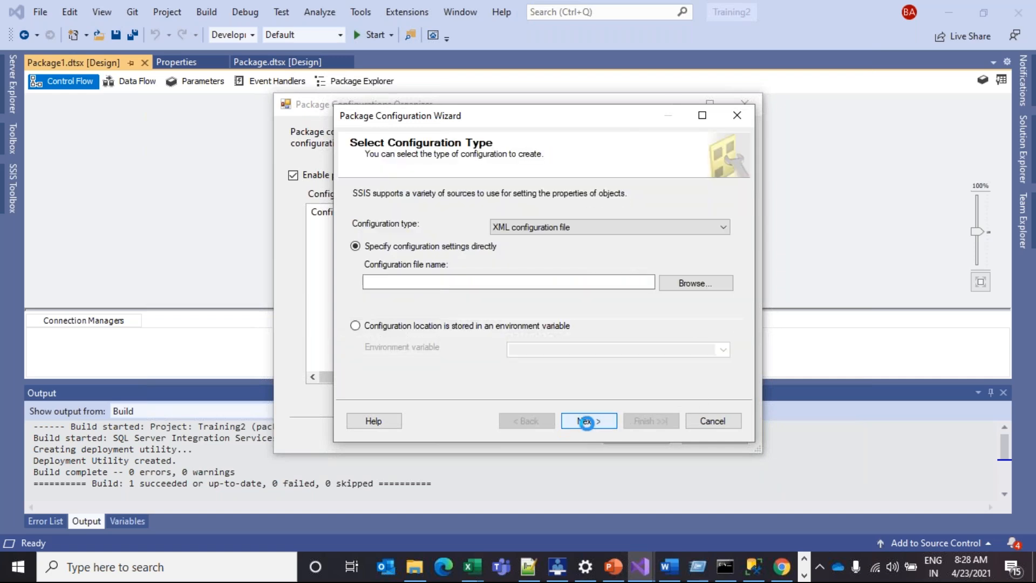
{"action": "left_click", "coordinate": [529, 228]}
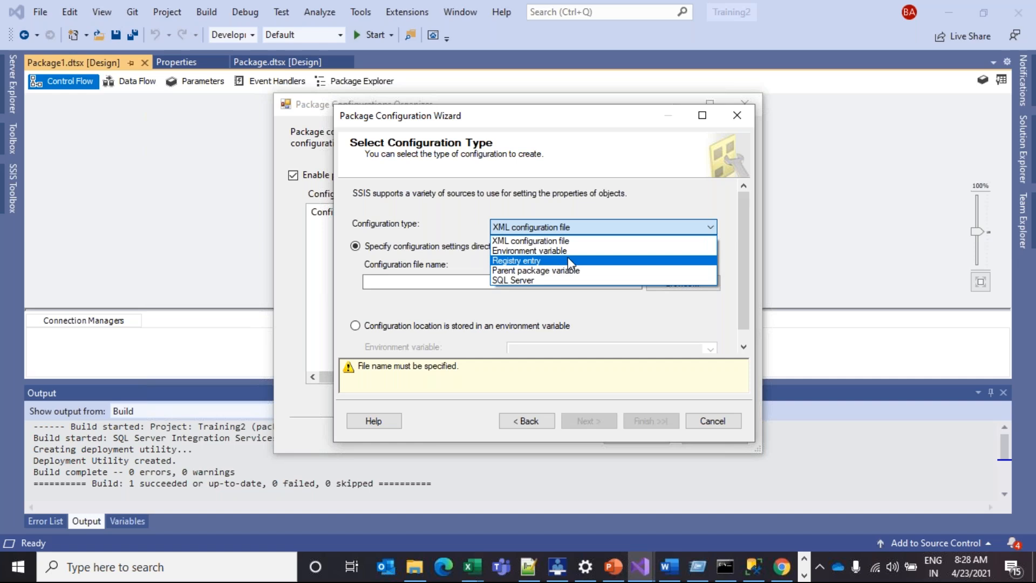
{"action": "left_click", "coordinate": [540, 285]}
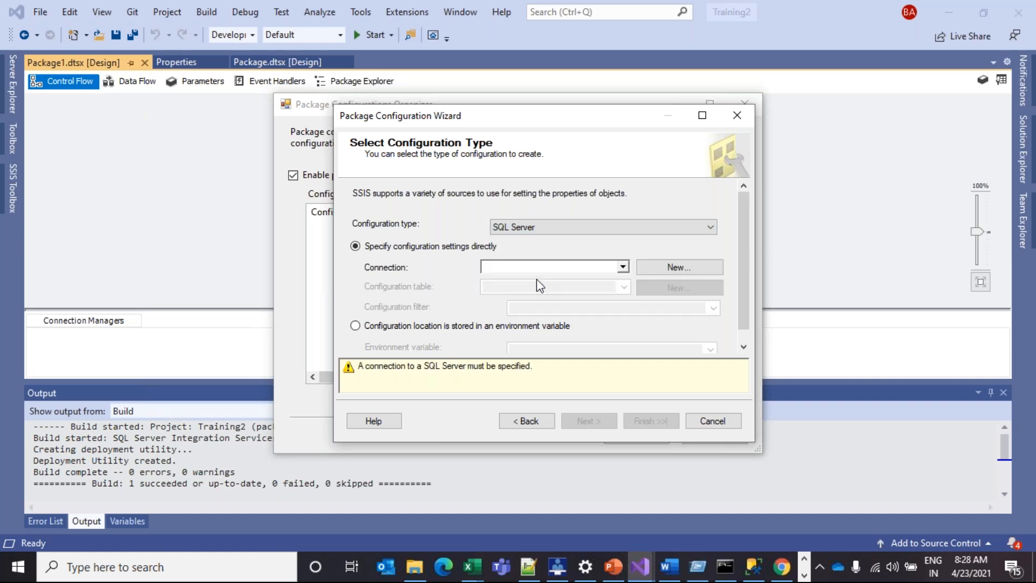
{"action": "left_click", "coordinate": [619, 232]}
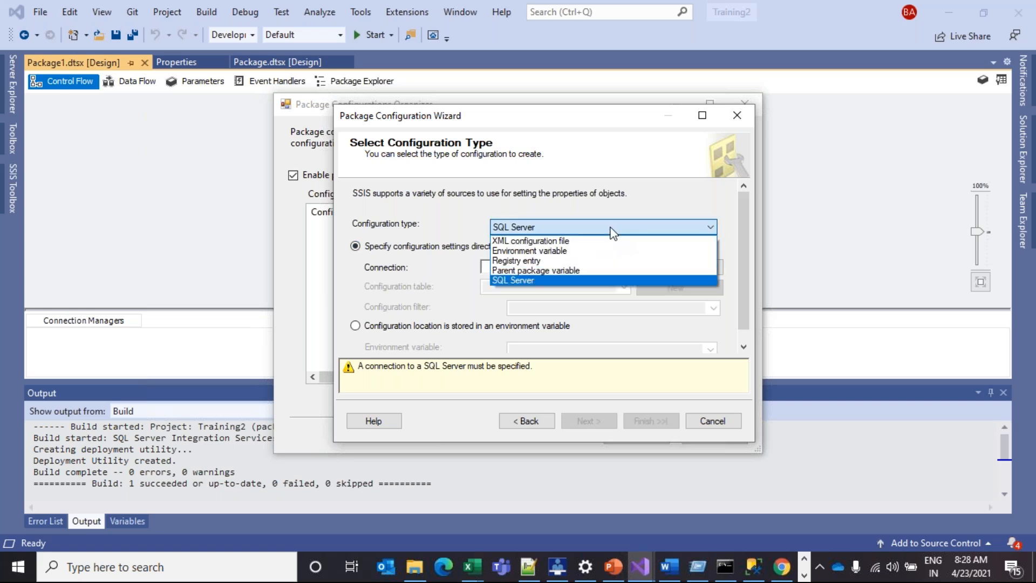
{"action": "left_click", "coordinate": [568, 240]}
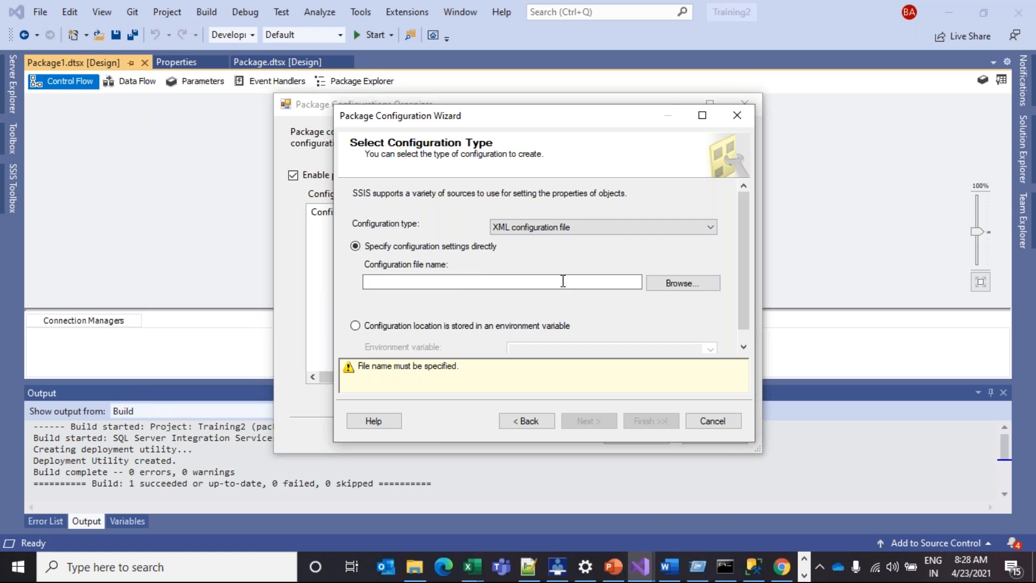
Point Configuration 1 at c.dtsConfig, overwrite it, and export all package properties
{"action": "left_click", "coordinate": [670, 284]}
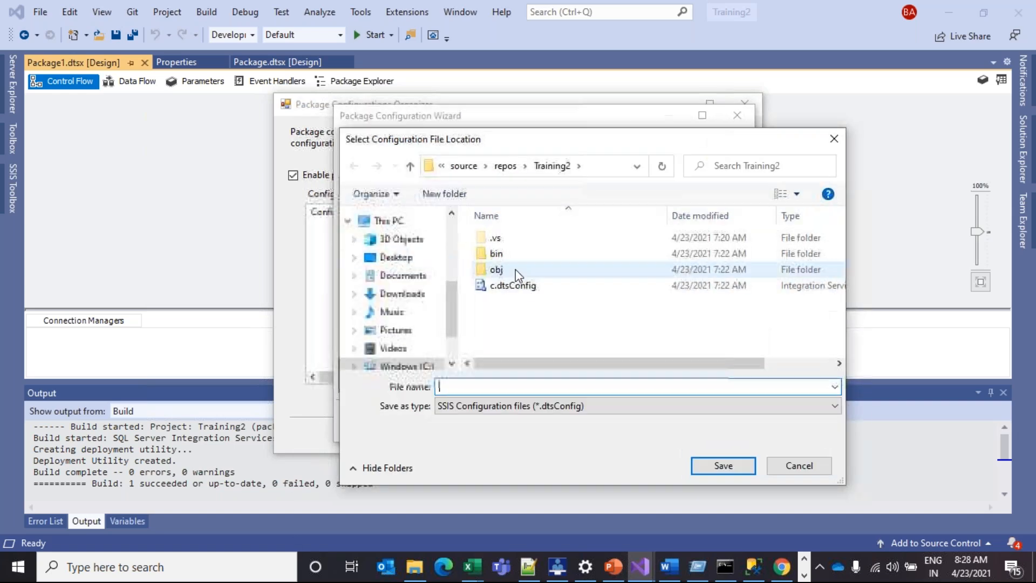
{"action": "left_click", "coordinate": [525, 287]}
{"action": "left_click", "coordinate": [721, 462]}
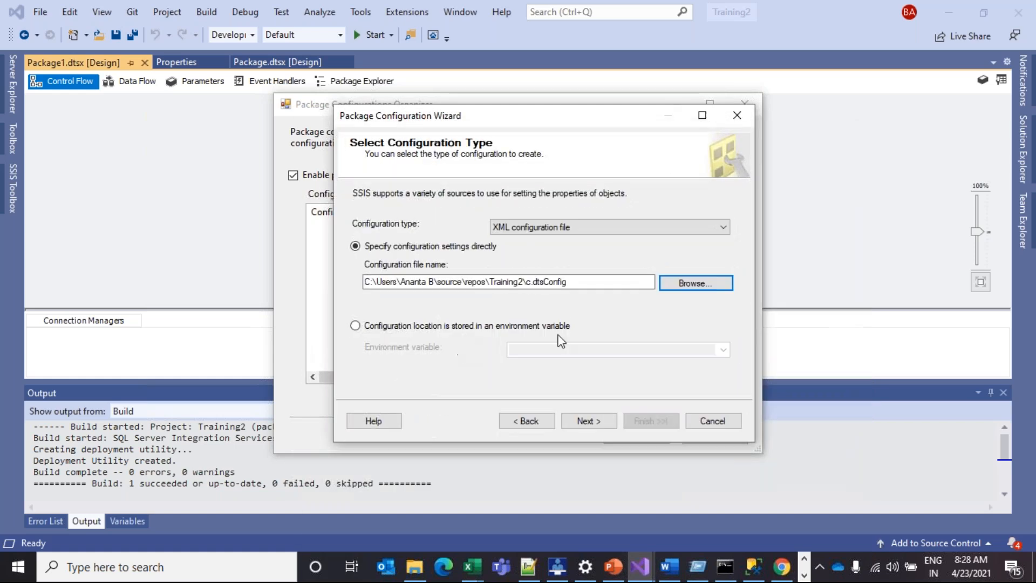
{"action": "key", "text": "Return"}
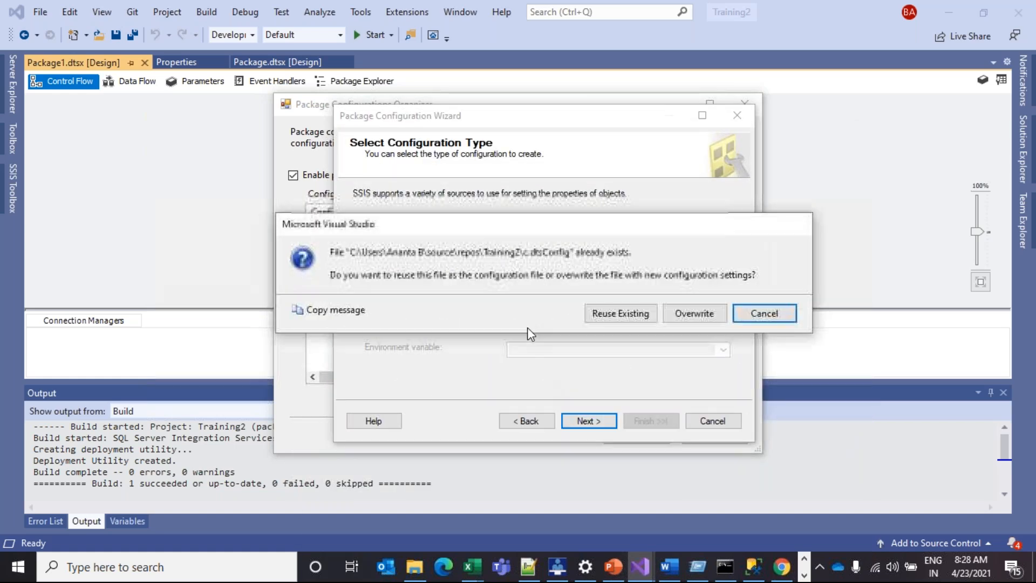
{"action": "left_click", "coordinate": [695, 313]}
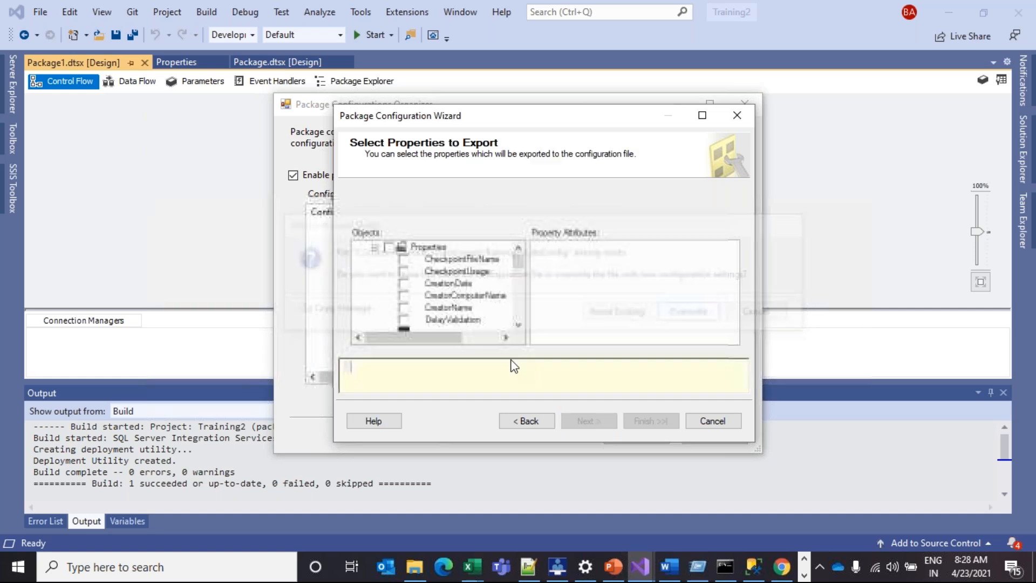
{"action": "left_click", "coordinate": [389, 247]}
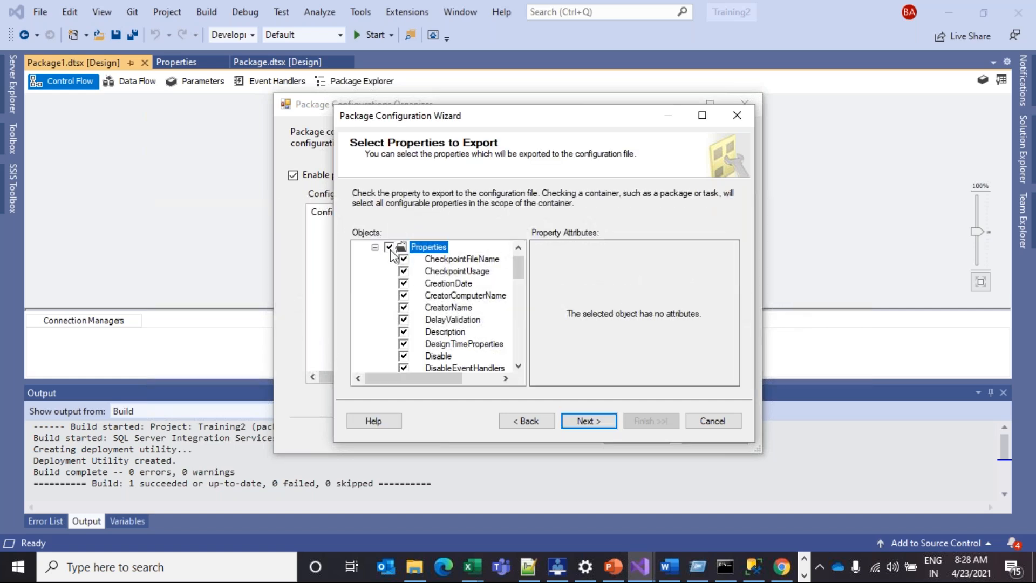
{"action": "left_click", "coordinate": [593, 418]}
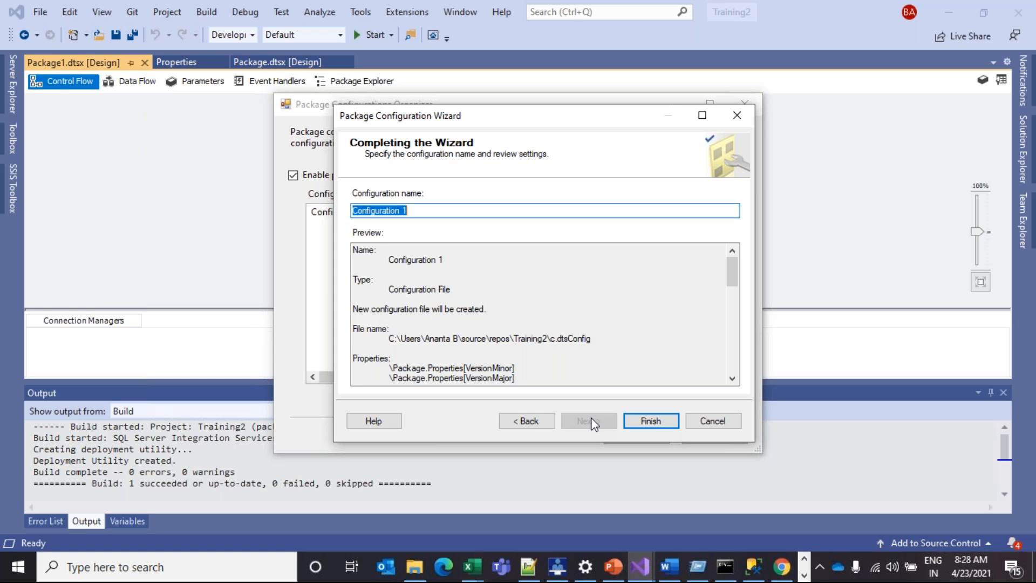
{"action": "left_click", "coordinate": [643, 423]}
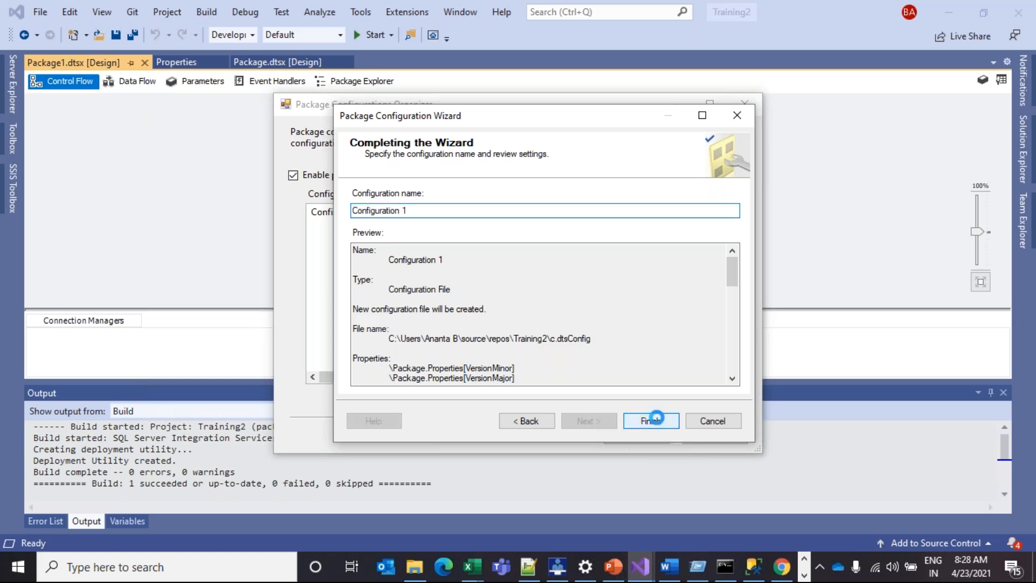
{"action": "left_click", "coordinate": [416, 568]}
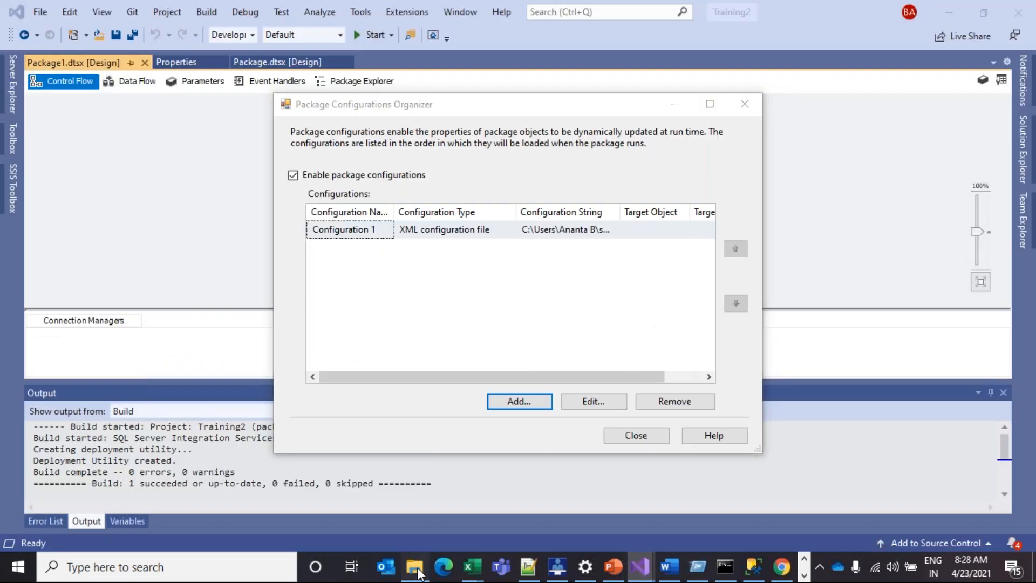
Browse from C: through Users, source\repos and Training2 to the bin\Deployment folder
{"action": "left_click", "coordinate": [415, 568]}
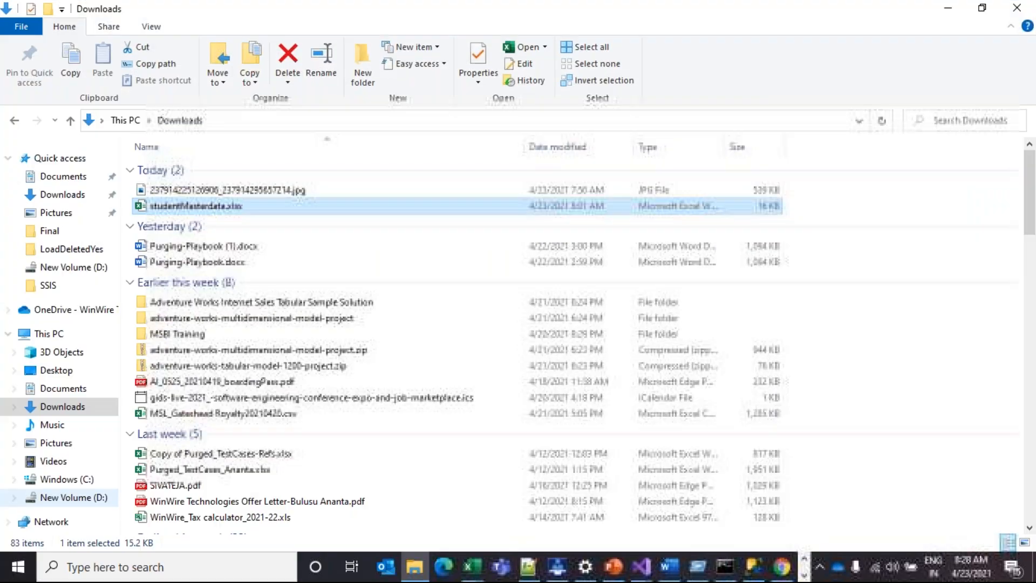
{"action": "left_click", "coordinate": [80, 482]}
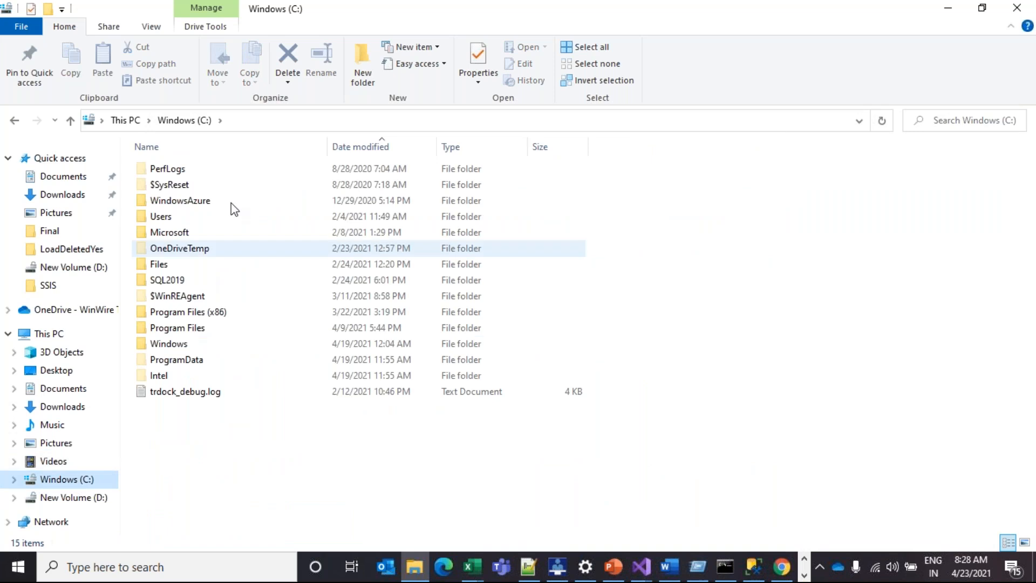
{"action": "double_click", "coordinate": [161, 216]}
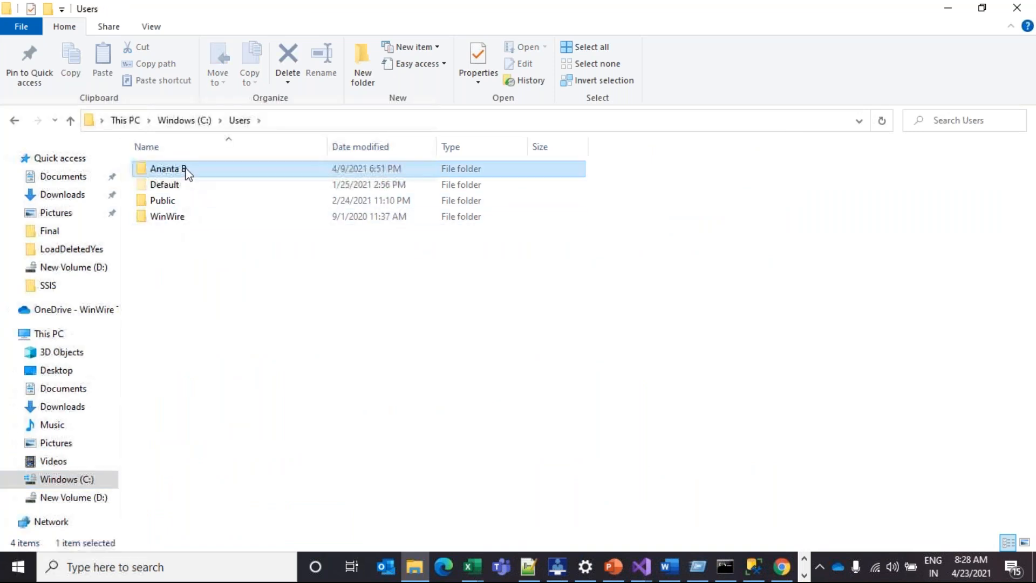
{"action": "double_click", "coordinate": [185, 169]}
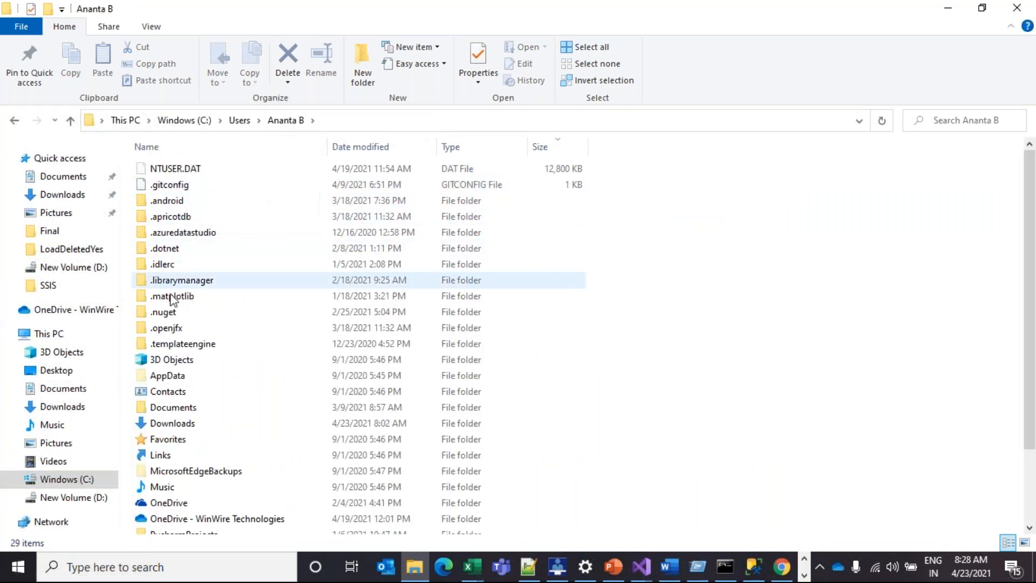
{"action": "scroll", "coordinate": [157, 507], "scroll_direction": "down", "scroll_amount": 2}
{"action": "double_click", "coordinate": [162, 510]}
{"action": "double_click", "coordinate": [204, 171]}
{"action": "double_click", "coordinate": [186, 313]}
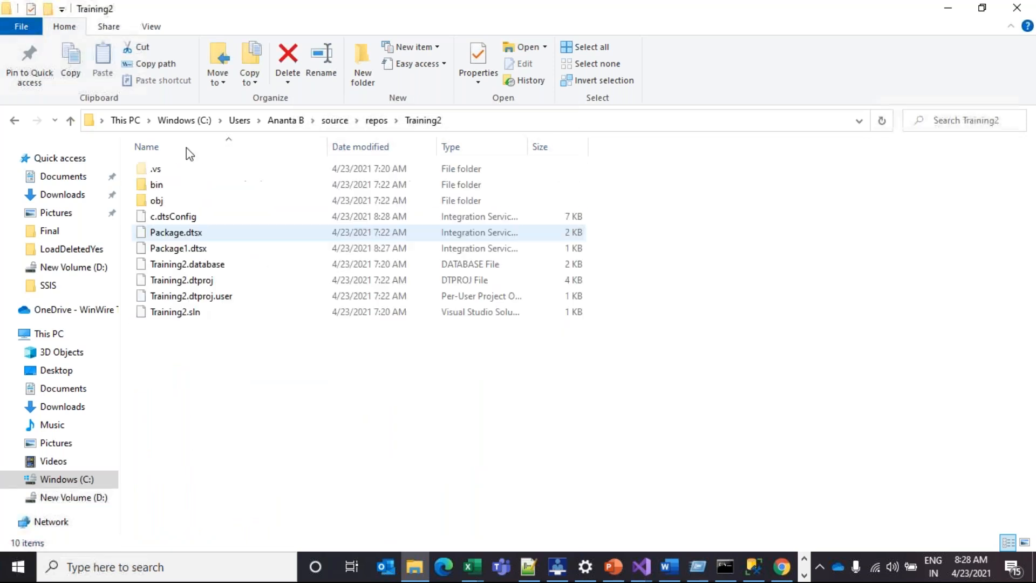
{"action": "double_click", "coordinate": [157, 184]}
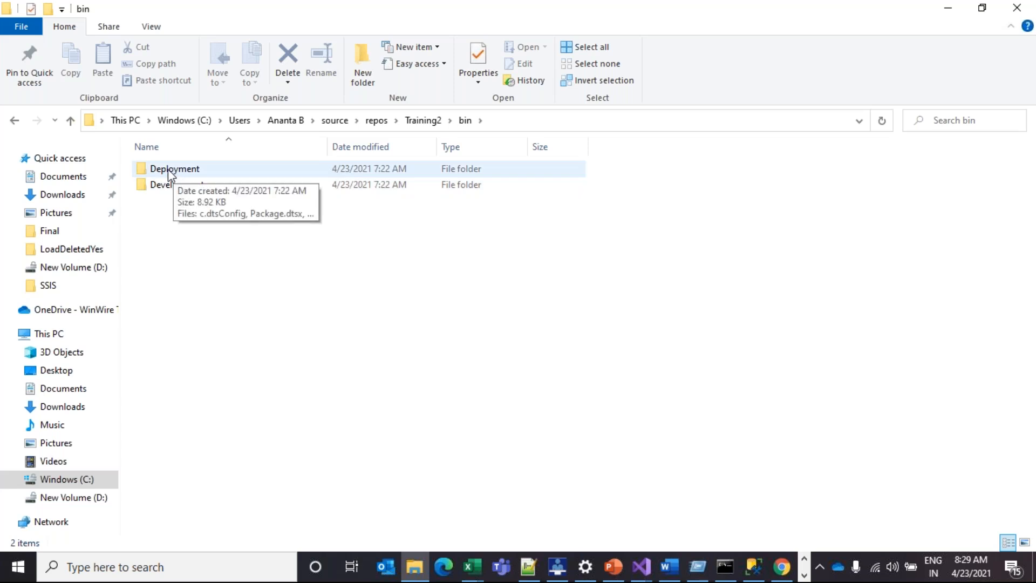
{"action": "double_click", "coordinate": [182, 172]}
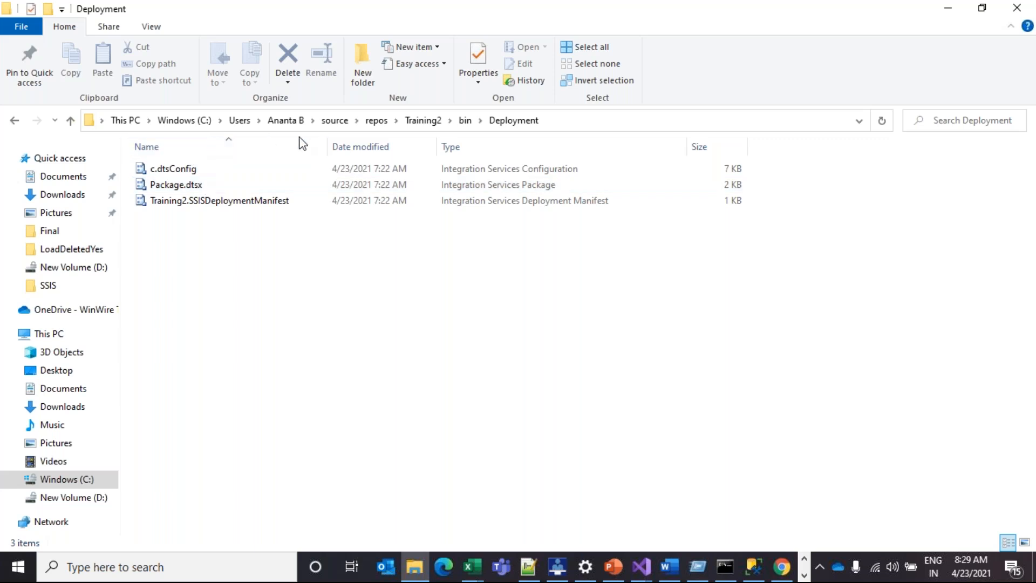
Widen the Name column and inspect c.dtsConfig, Package.dtsx and Training2.SSISDeploymentManifest
{"action": "left_click_drag", "start_coordinate": [326, 146], "coordinate": [411, 145]}
{"action": "left_click", "coordinate": [229, 167]}
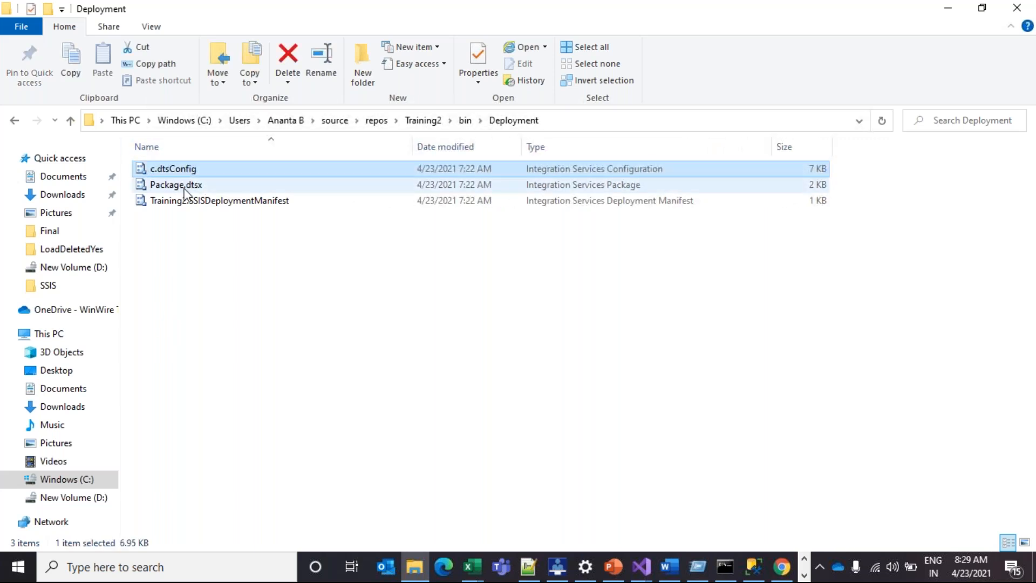
{"action": "left_click", "coordinate": [190, 184]}
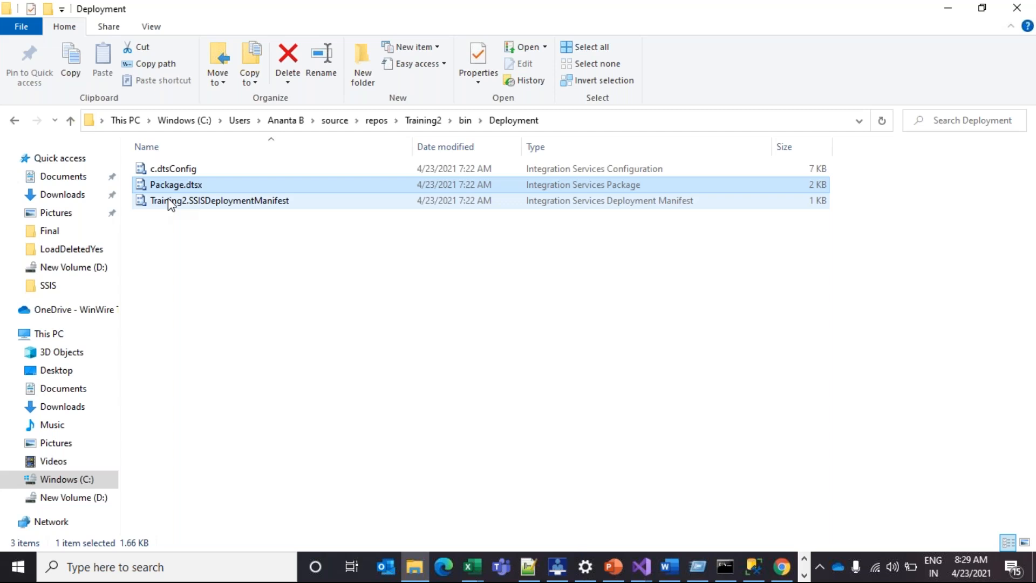
{"action": "left_click", "coordinate": [235, 203]}
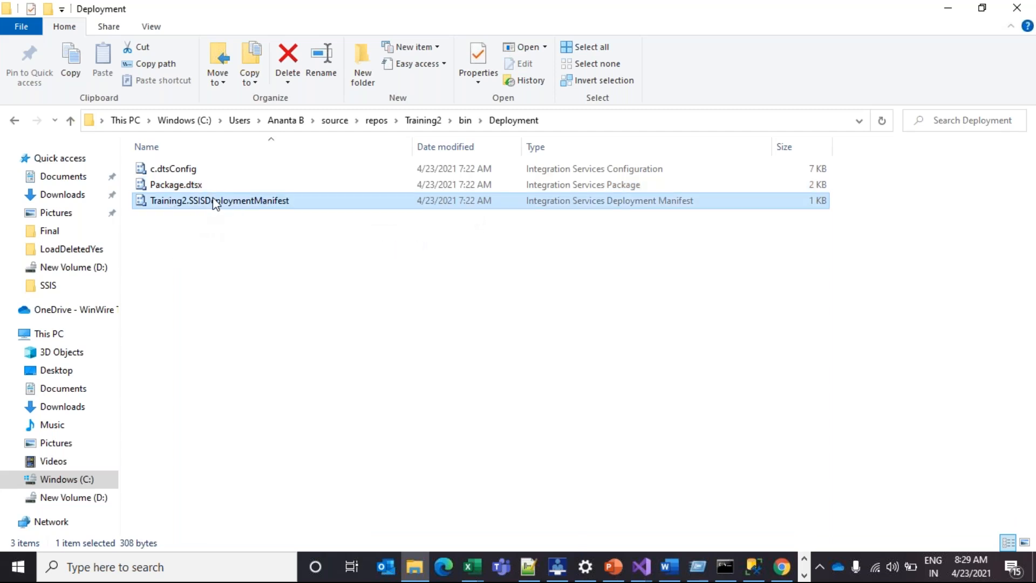
{"action": "left_click", "coordinate": [236, 227]}
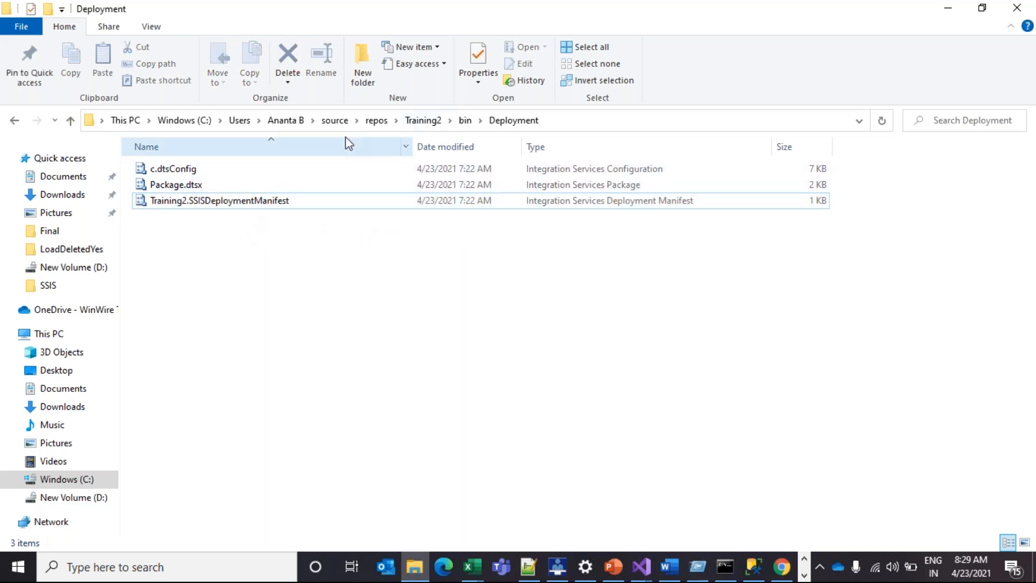
Try opening Training2.SSISDeploymentManifest, close the app chooser, and return to Command Prompt
{"action": "left_click_drag", "start_coordinate": [347, 262], "coordinate": [127, 155]}
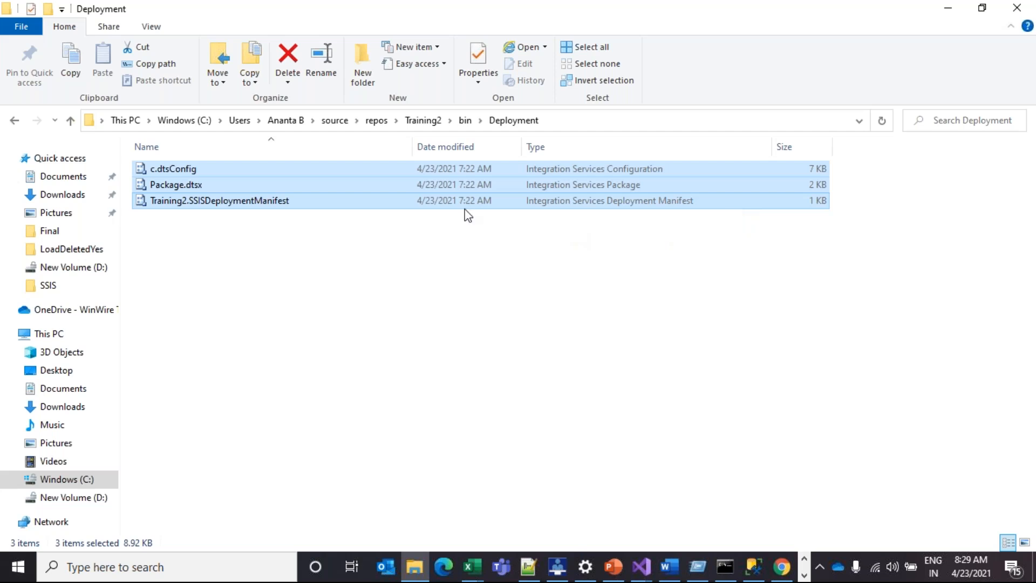
{"action": "left_click", "coordinate": [276, 204]}
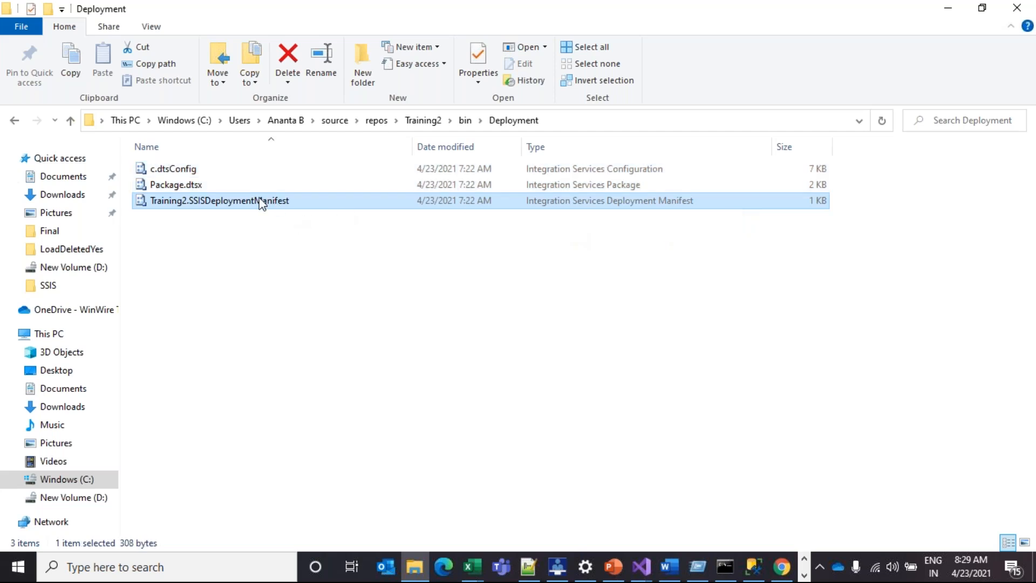
{"action": "double_click", "coordinate": [262, 202]}
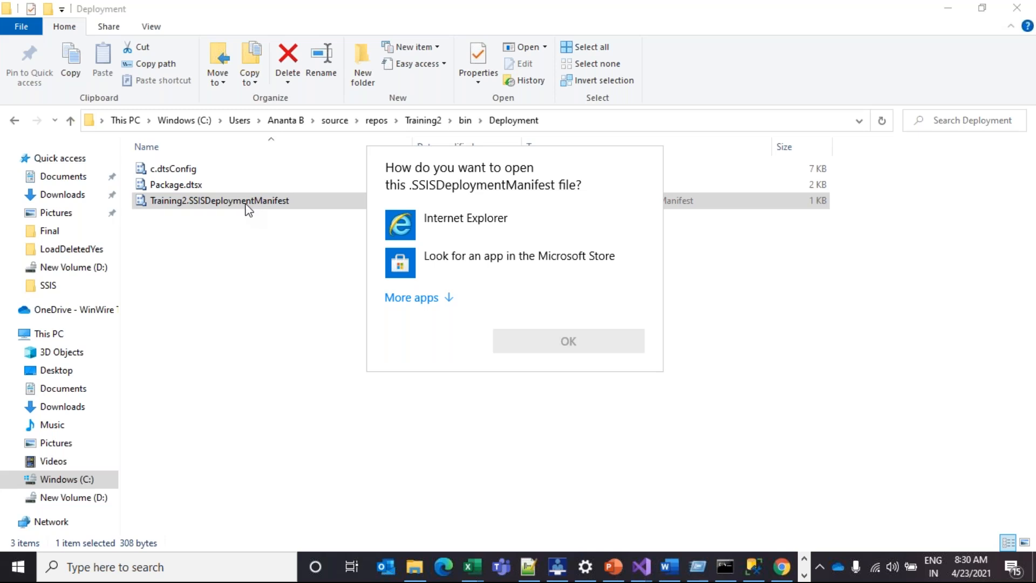
{"action": "left_click", "coordinate": [302, 247]}
{"action": "left_click", "coordinate": [312, 275]}
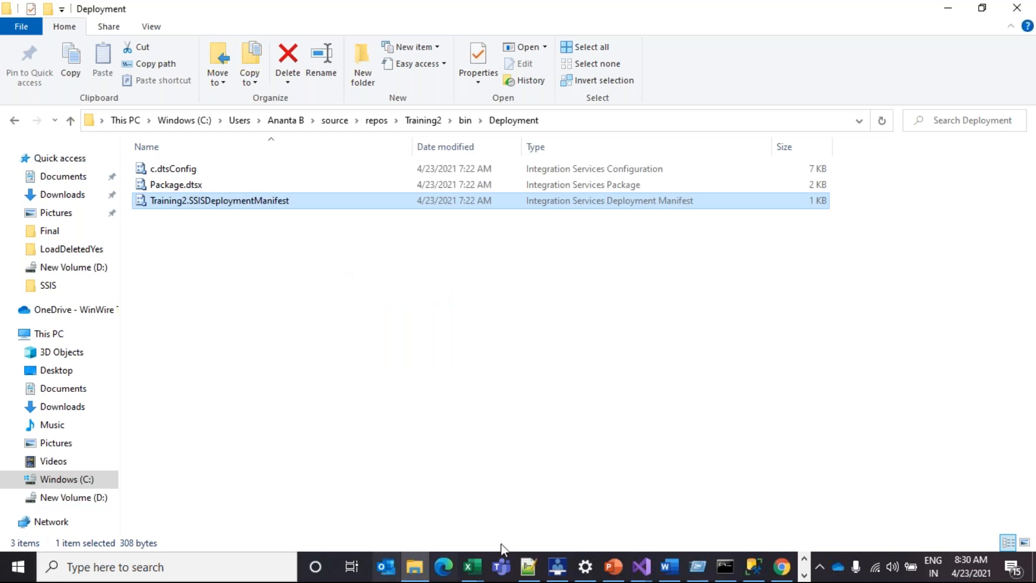
{"action": "left_click", "coordinate": [724, 568]}
Rerun 'dtsinstall Training2.SSISDeploymentManifest' in the console to launch the Package Installation Wizard
{"action": "left_click_drag", "start_coordinate": [335, 179], "coordinate": [275, 257]}
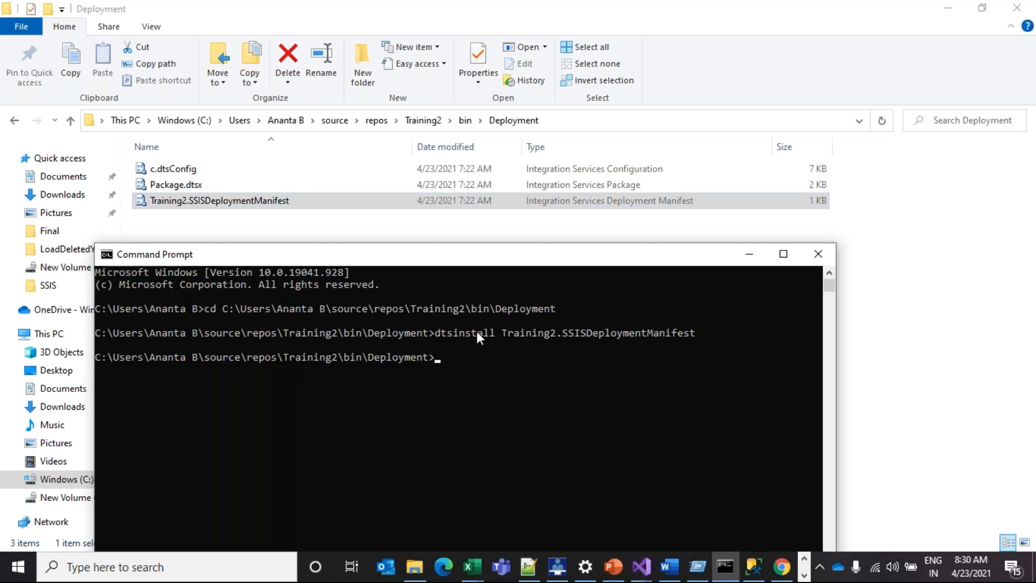
{"action": "key", "text": "Up"}
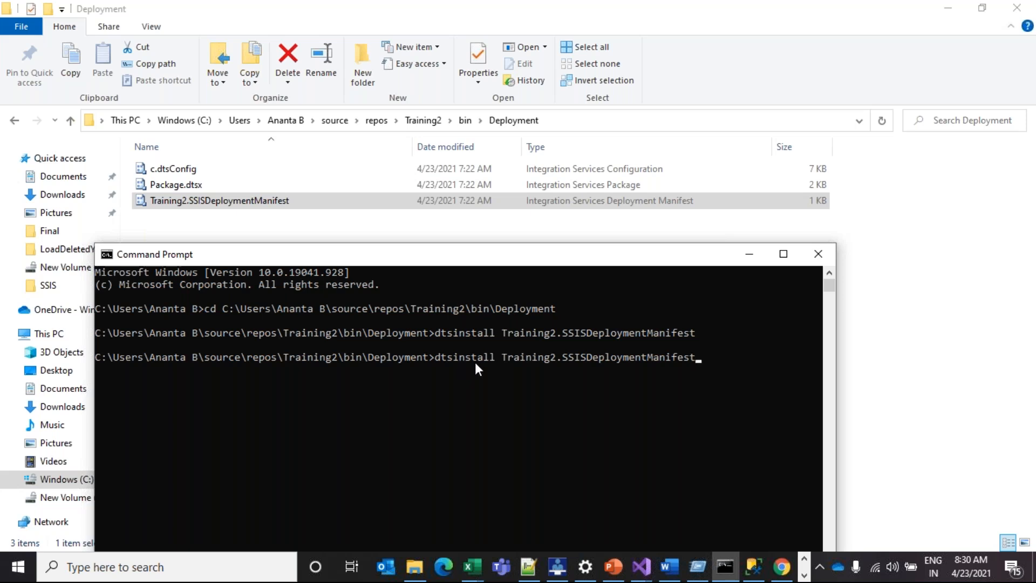
{"action": "left_click", "coordinate": [592, 340]}
{"action": "key", "text": "Return"}
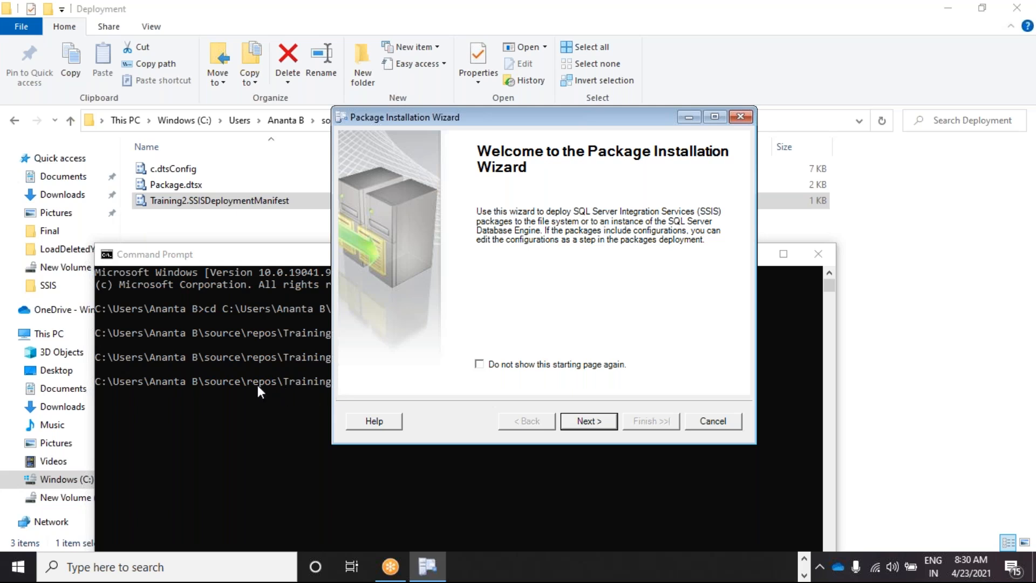
Choose SQL Server deployment and open the package path folder browser
{"action": "left_click", "coordinate": [594, 421]}
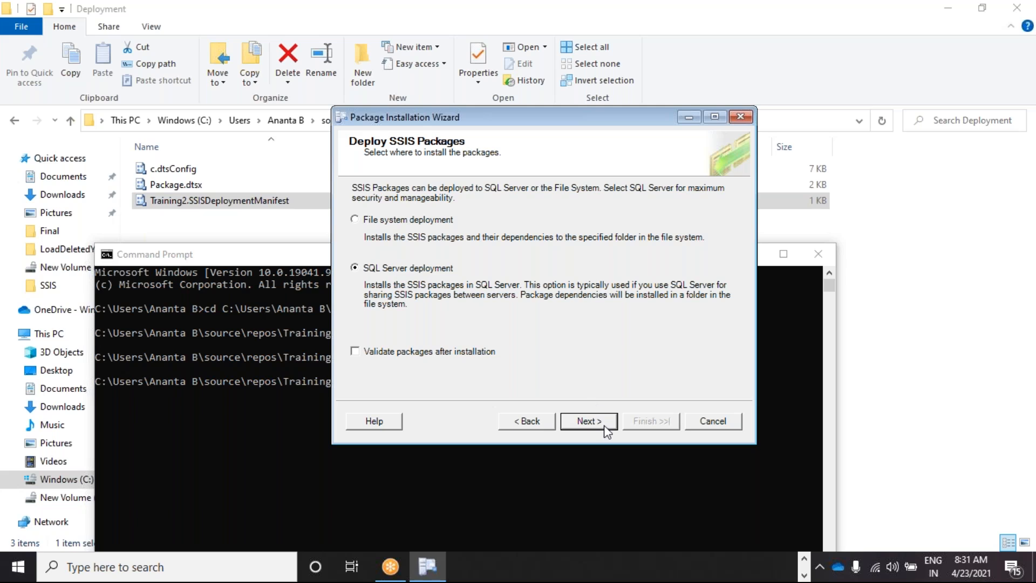
{"action": "left_click", "coordinate": [588, 422]}
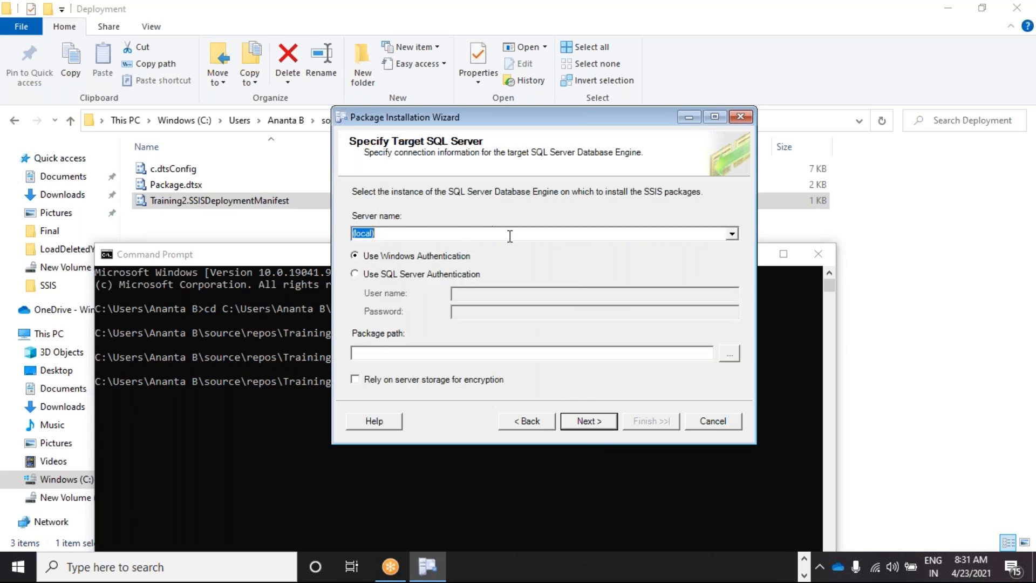
{"action": "left_click", "coordinate": [729, 353]}
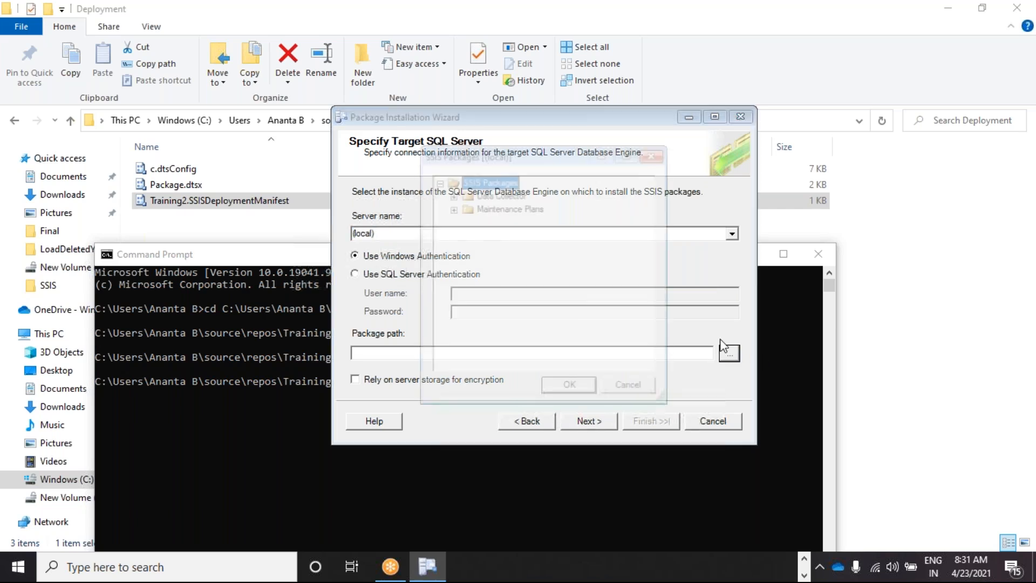
{"action": "left_click_drag", "start_coordinate": [542, 144], "coordinate": [867, 170]}
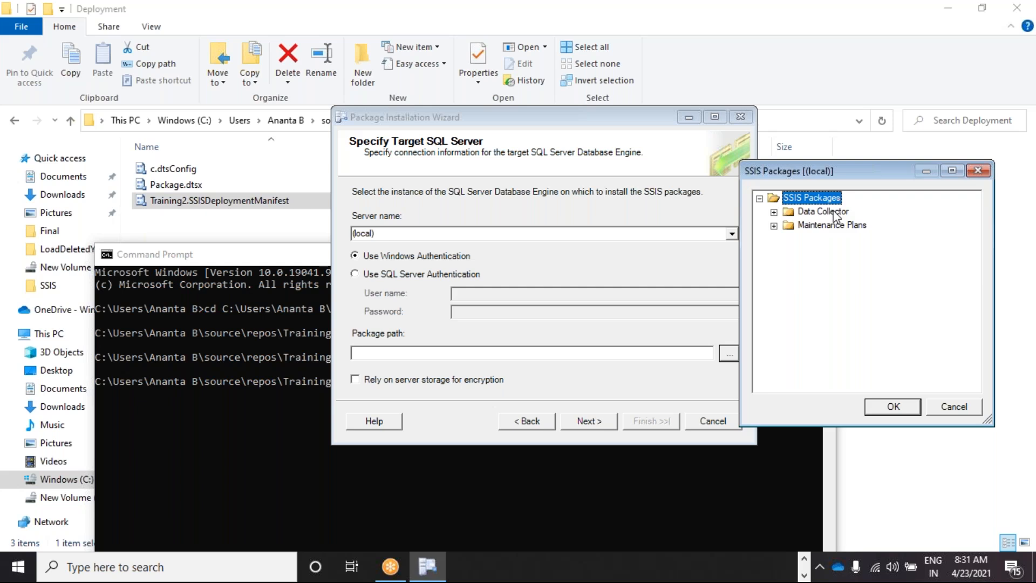
Check the server's Object Explorer in SSMS, then return to the installation wizard
{"action": "left_click", "coordinate": [804, 560]}
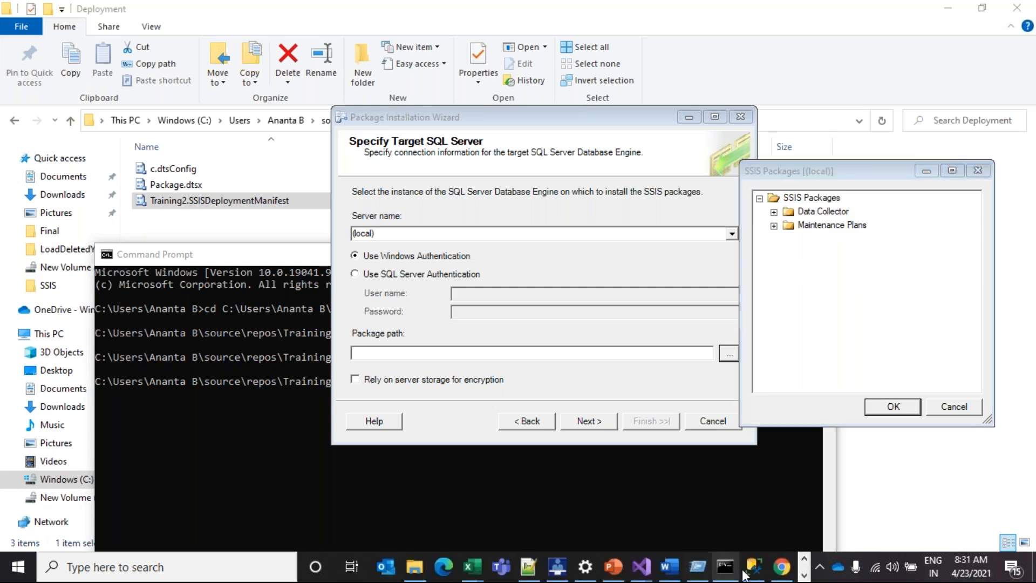
{"action": "left_click", "coordinate": [753, 567]}
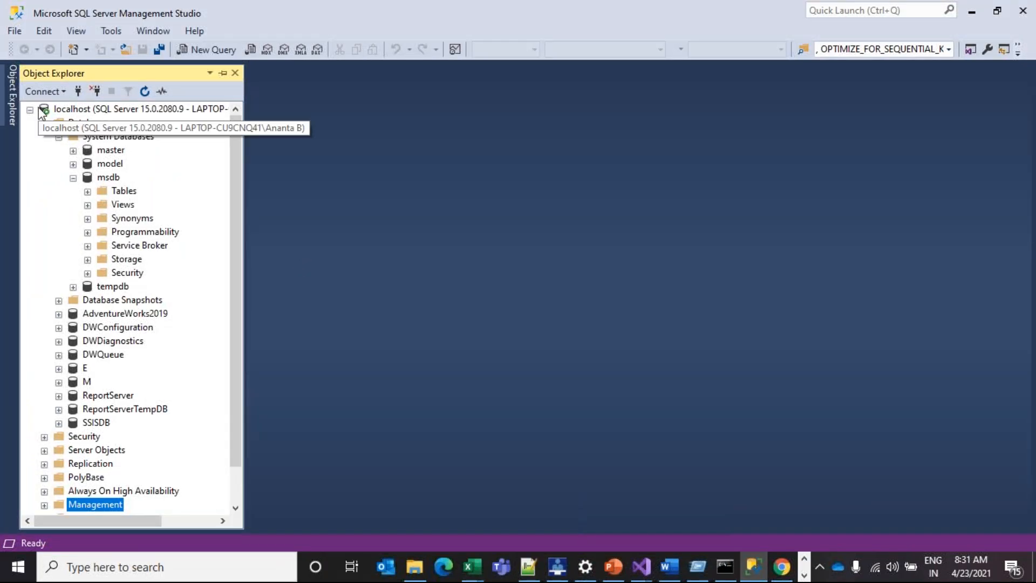
{"action": "left_click", "coordinate": [59, 137]}
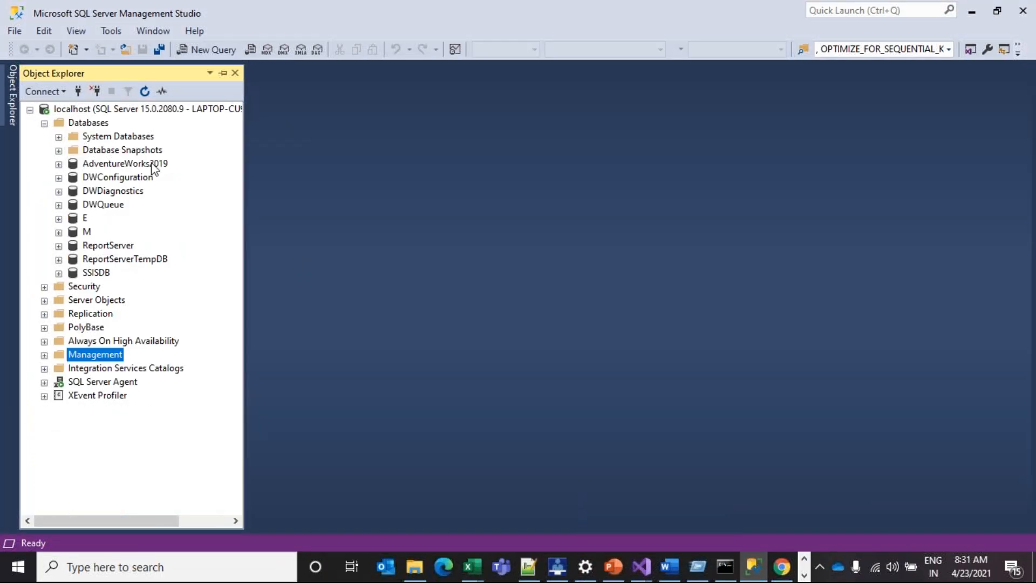
{"action": "left_click", "coordinate": [56, 92]}
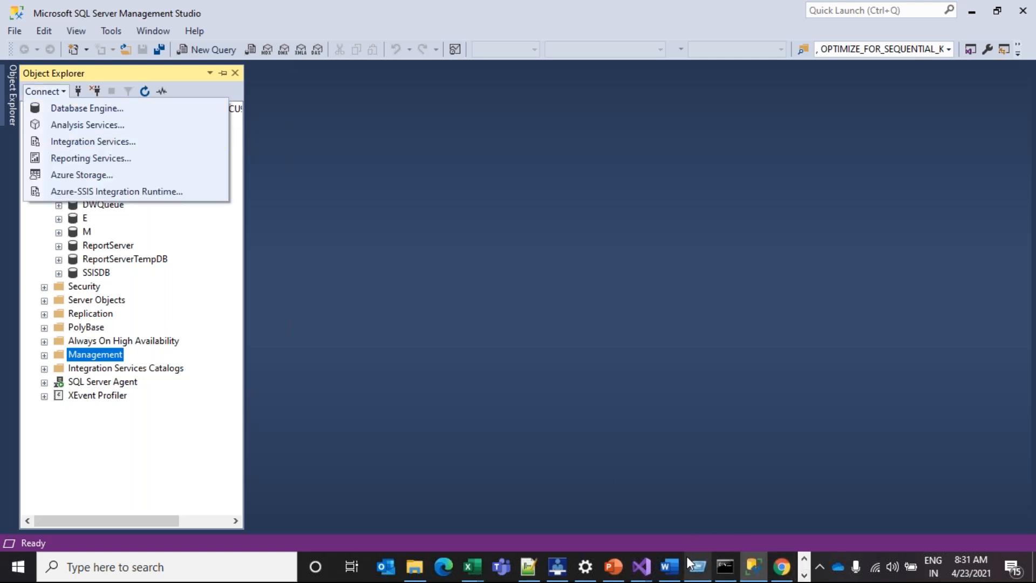
{"action": "left_click", "coordinate": [641, 567]}
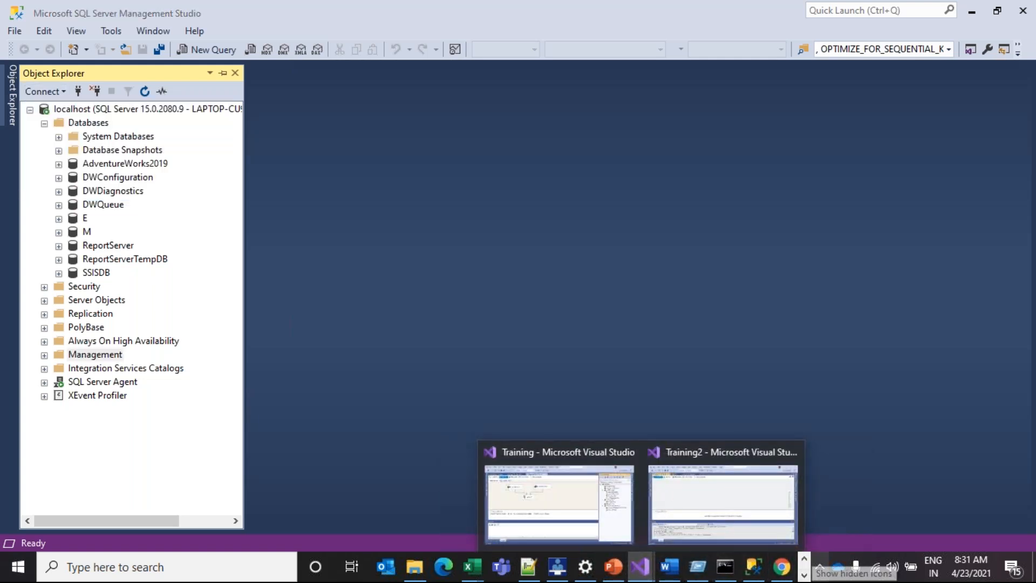
{"action": "left_click", "coordinate": [428, 566]}
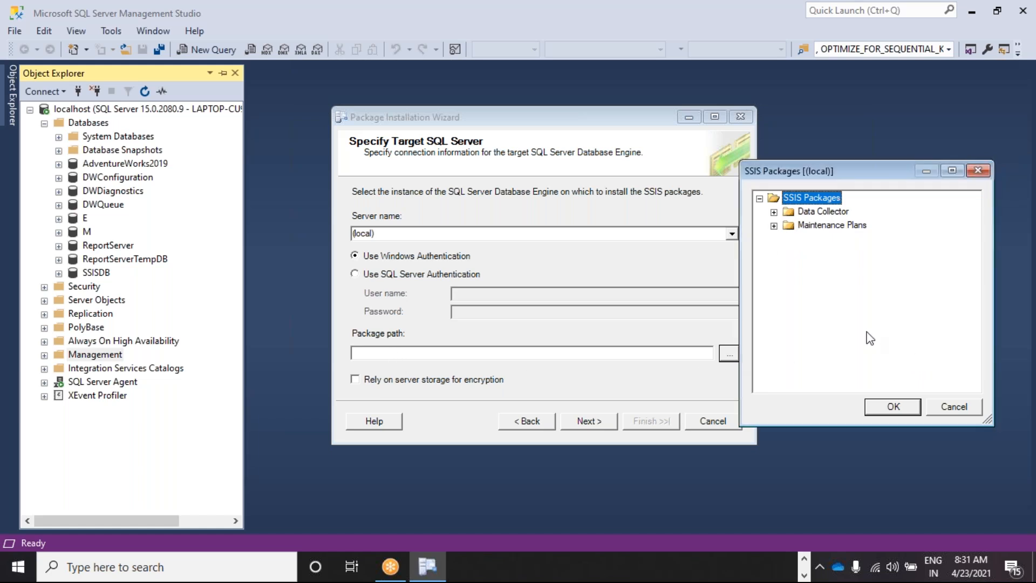
Set the package path to /Maintenance Plans/, remove the stray 's', and continue
{"action": "left_click", "coordinate": [774, 226]}
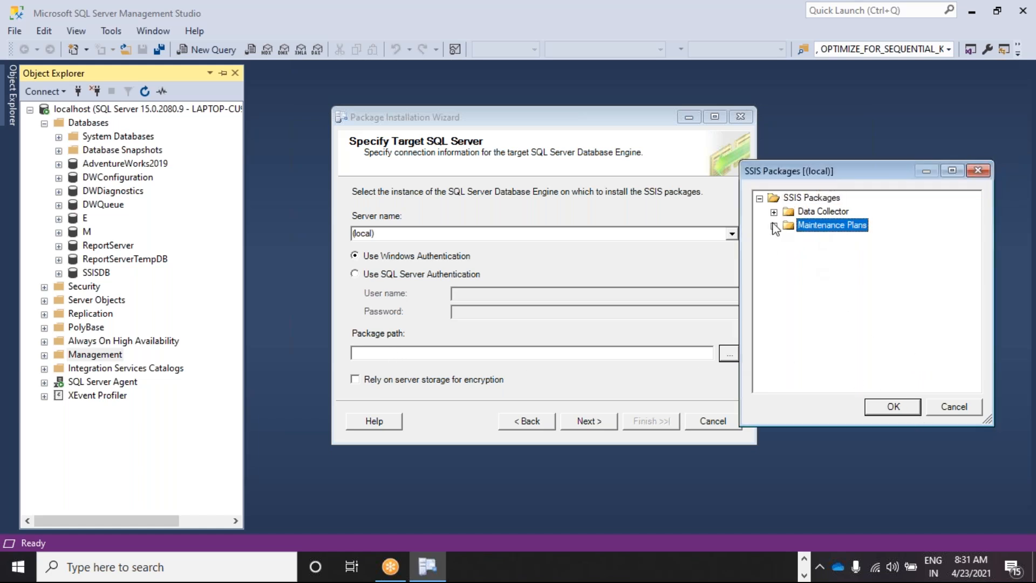
{"action": "left_click", "coordinate": [893, 407]}
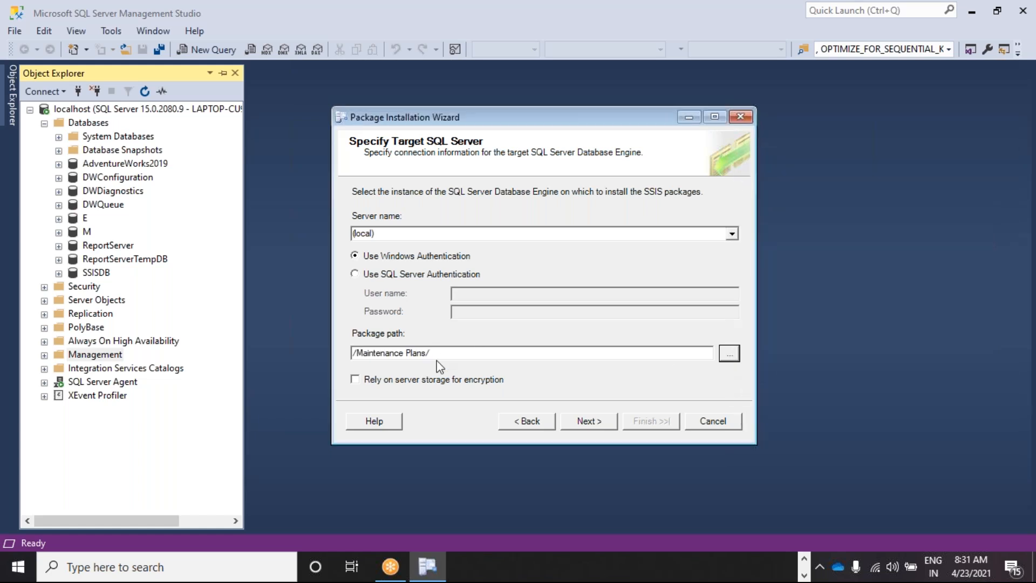
{"action": "type", "text": "st"}
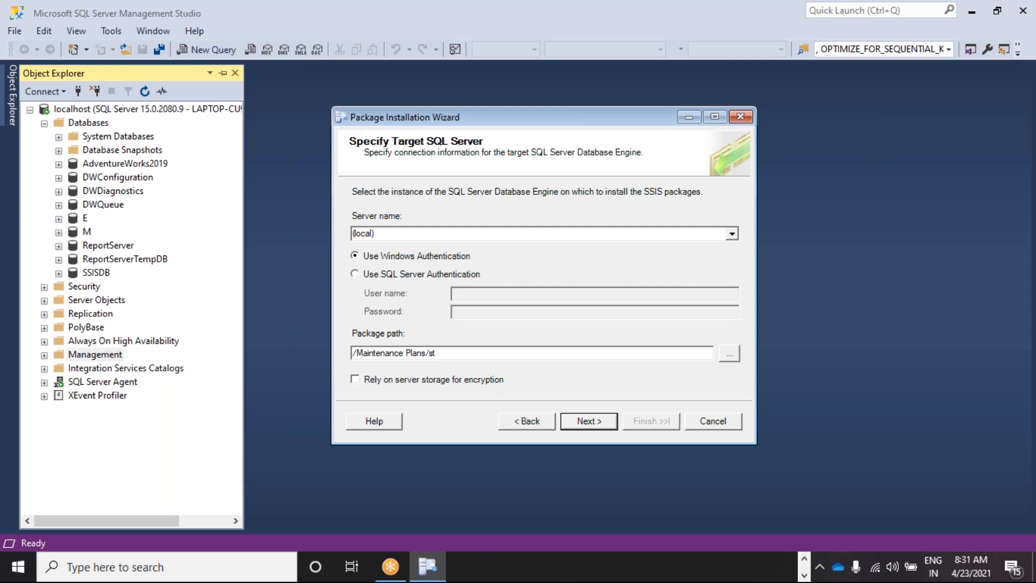
{"action": "left_click", "coordinate": [594, 422]}
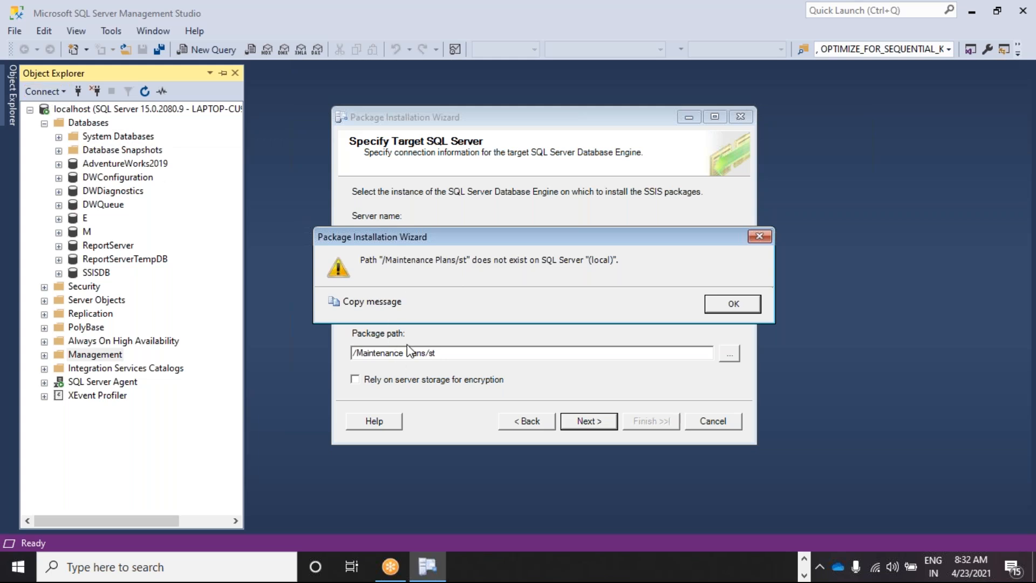
{"action": "left_click", "coordinate": [734, 305]}
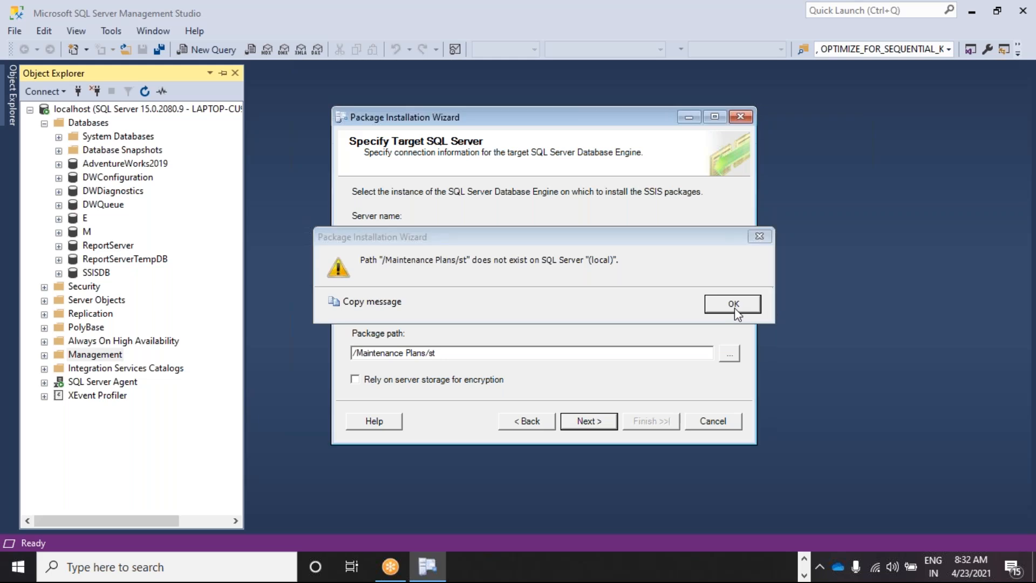
{"action": "key", "text": "BackSpace"}
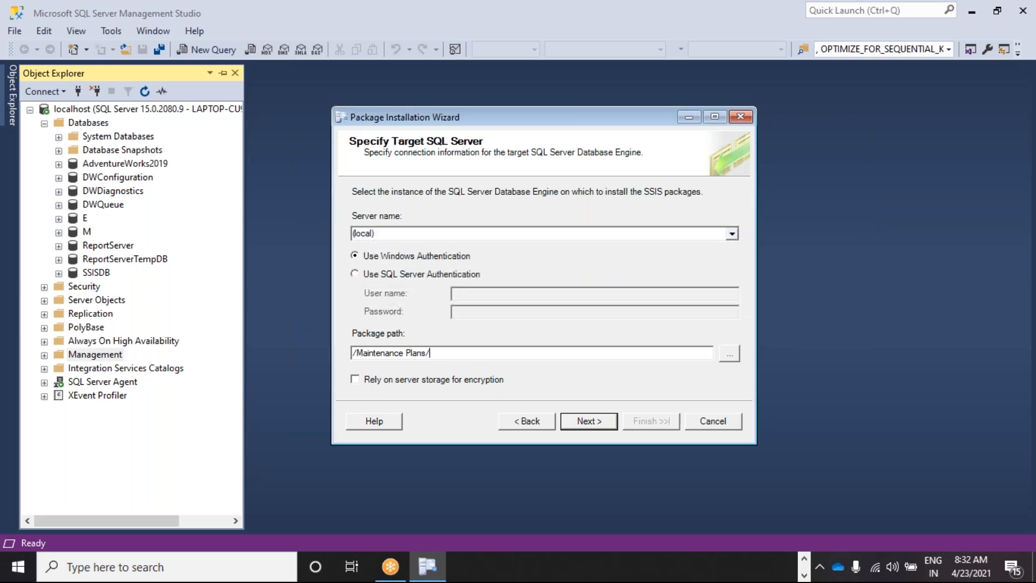
{"action": "left_click", "coordinate": [591, 420]}
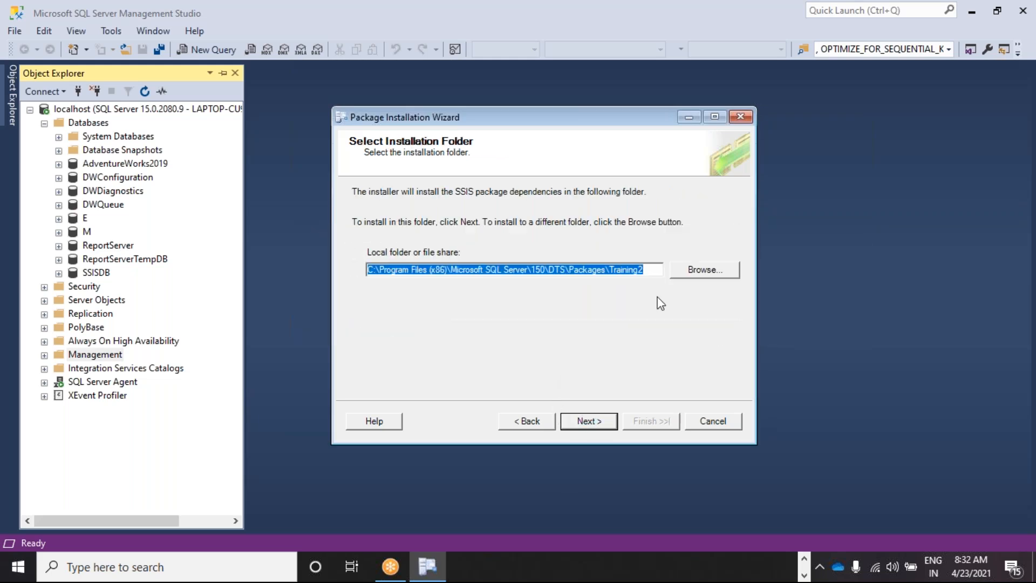
Accept the default installation folder, install the packages, and finish the wizard
{"action": "left_click", "coordinate": [604, 416]}
{"action": "left_click", "coordinate": [578, 420]}
{"action": "left_click", "coordinate": [585, 420]}
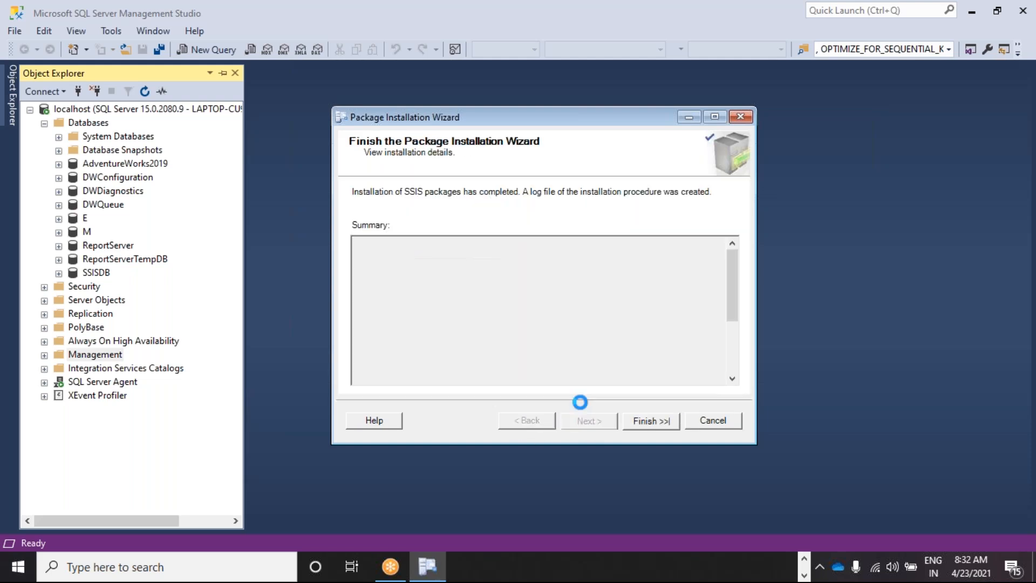
{"action": "left_click", "coordinate": [650, 421]}
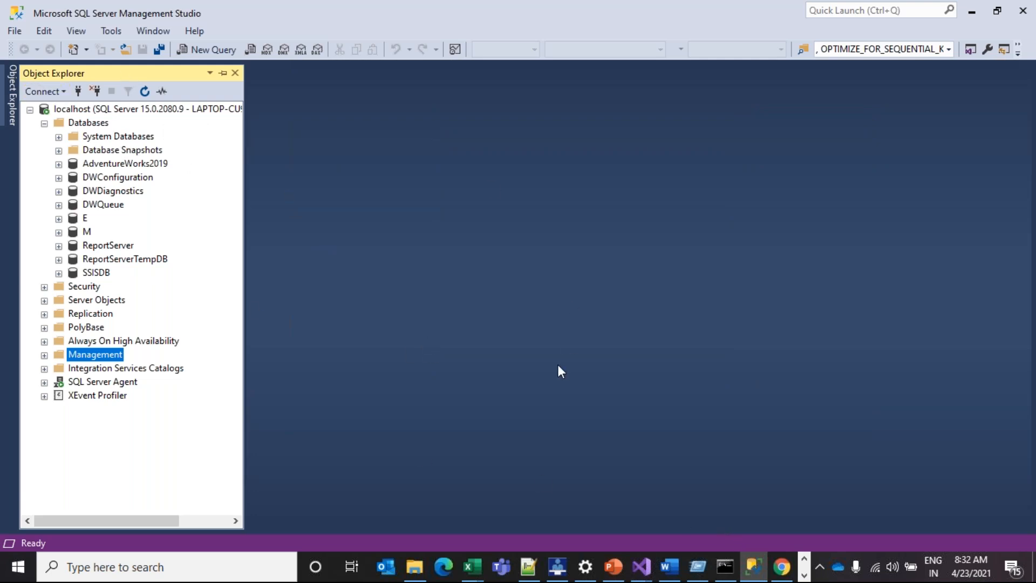
{"action": "left_click", "coordinate": [57, 93]}
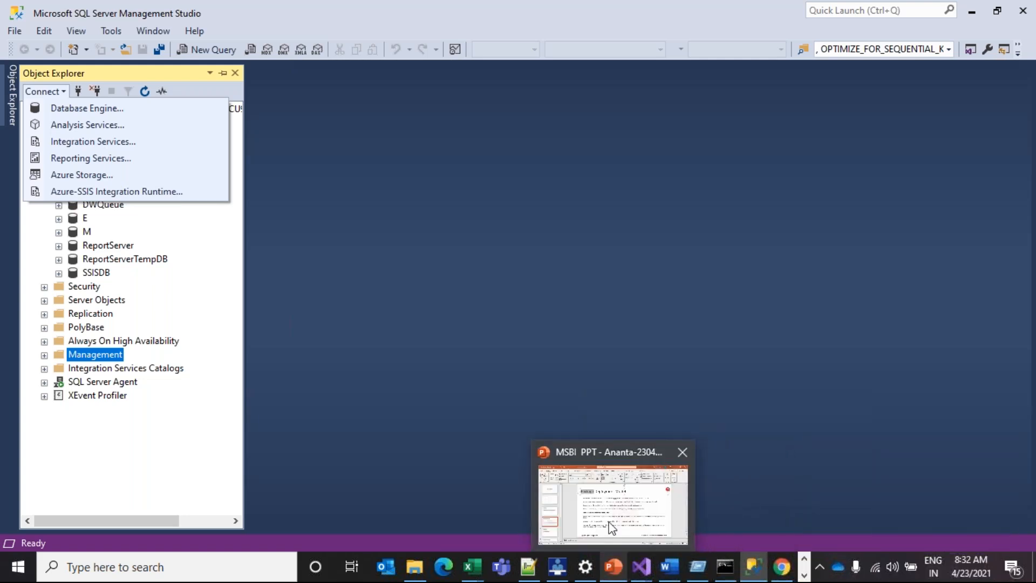
Switch to the MSBI deck and show slide 5, 'Deployments', with its four deployment steps
{"action": "left_click", "coordinate": [615, 567]}
{"action": "left_click", "coordinate": [441, 302]}
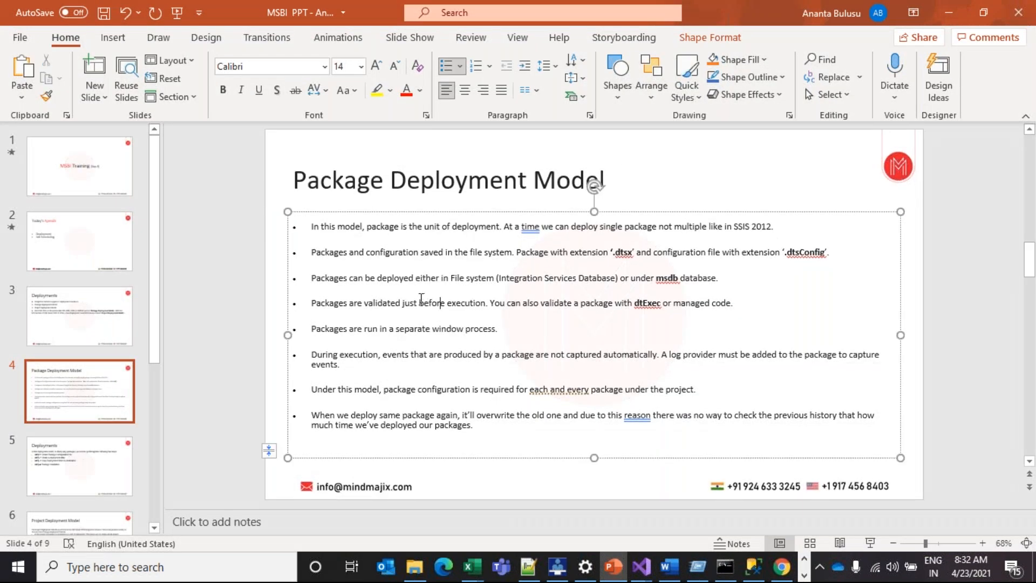
{"action": "left_click_drag", "start_coordinate": [389, 183], "coordinate": [615, 182]}
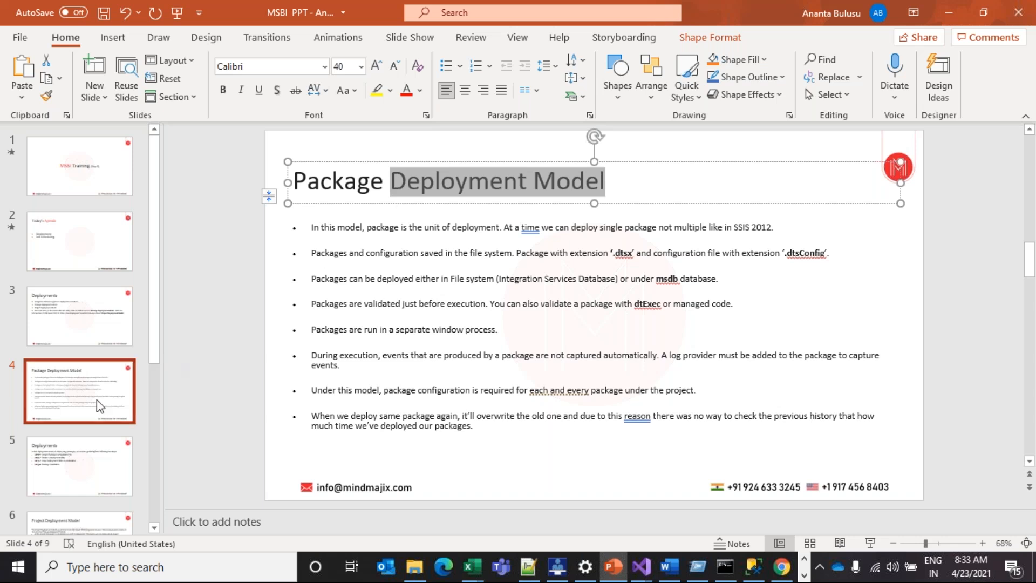
{"action": "left_click", "coordinate": [103, 459]}
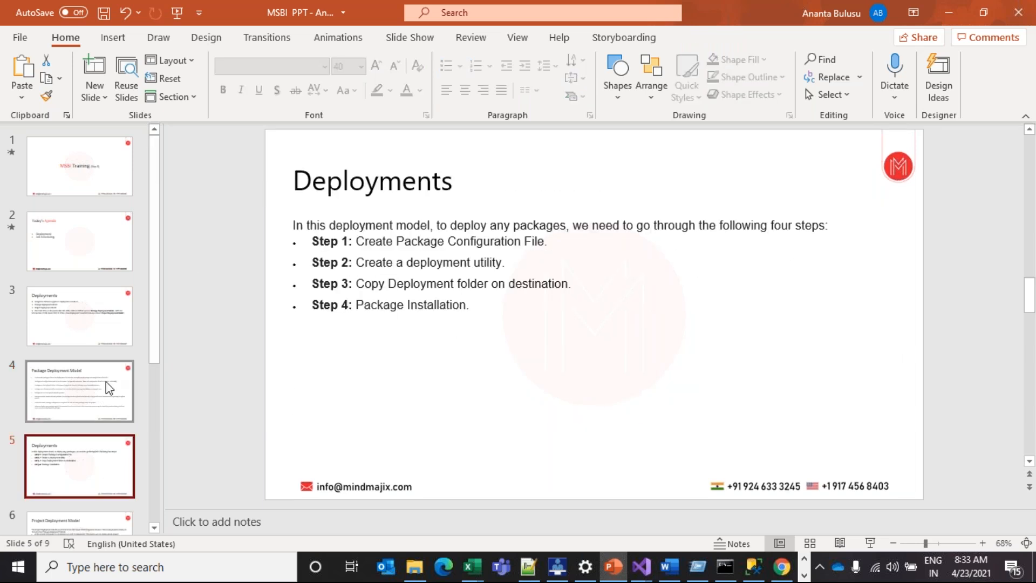
{"action": "scroll", "coordinate": [102, 386], "scroll_direction": "down", "scroll_amount": 1}
{"action": "scroll", "coordinate": [102, 385], "scroll_direction": "down", "scroll_amount": 2}
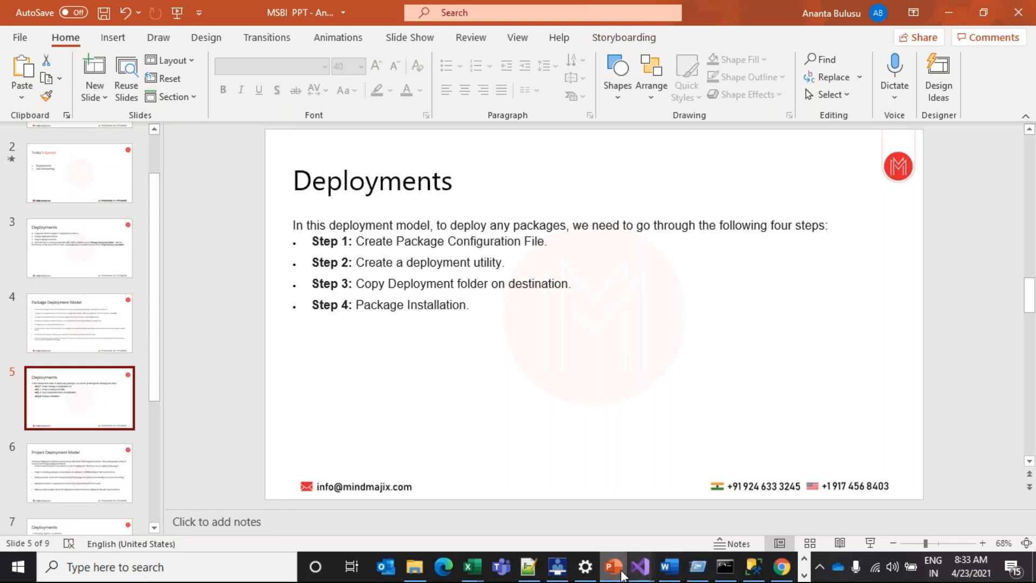
{"action": "mouse_move", "coordinate": [632, 570]}
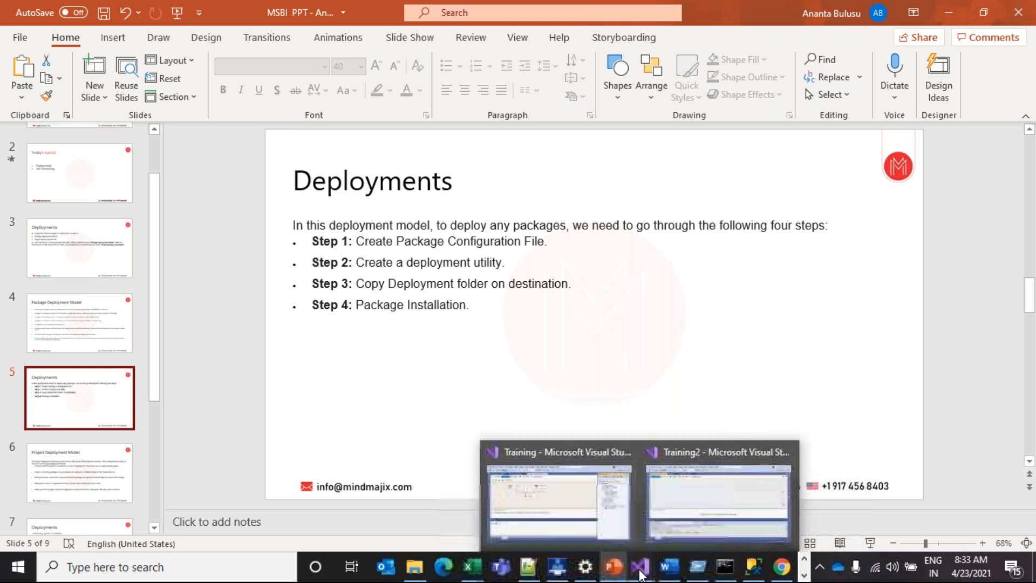
Close the Package Configurations Organizer and open the Training2 project's Properties
{"action": "left_click", "coordinate": [661, 488]}
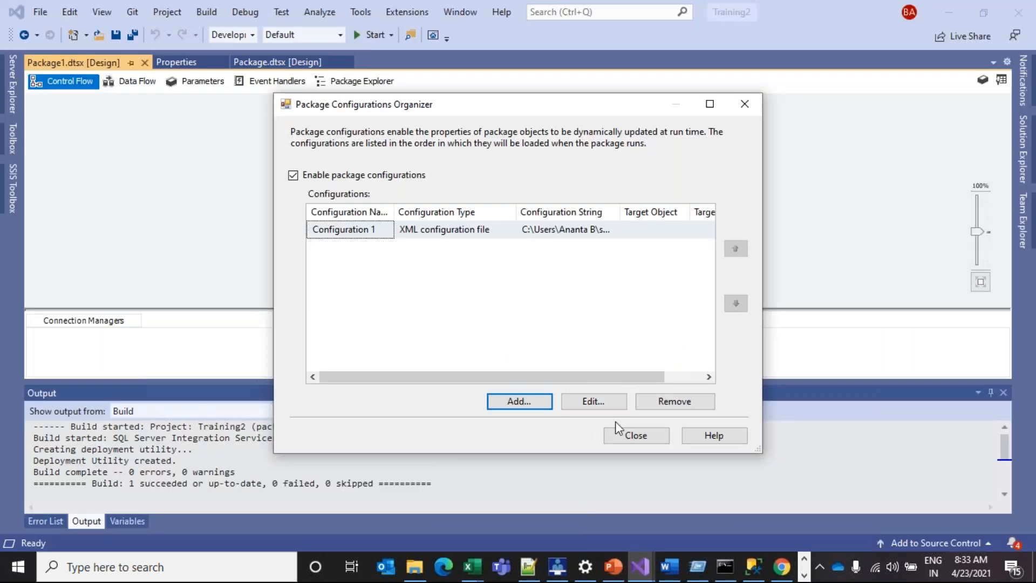
{"action": "left_click", "coordinate": [663, 436]}
{"action": "left_click", "coordinate": [1024, 159]}
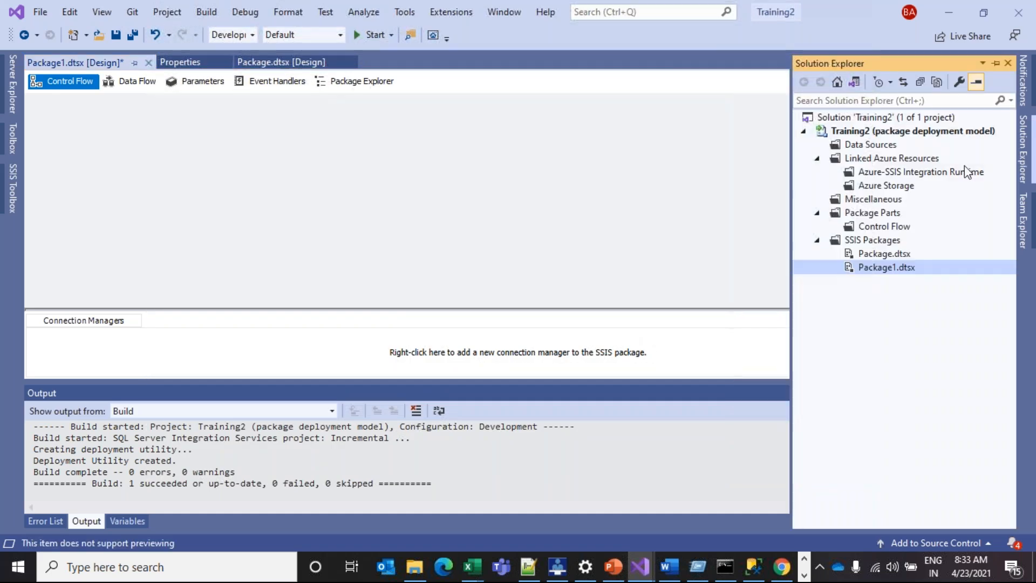
{"action": "right_click", "coordinate": [873, 137]}
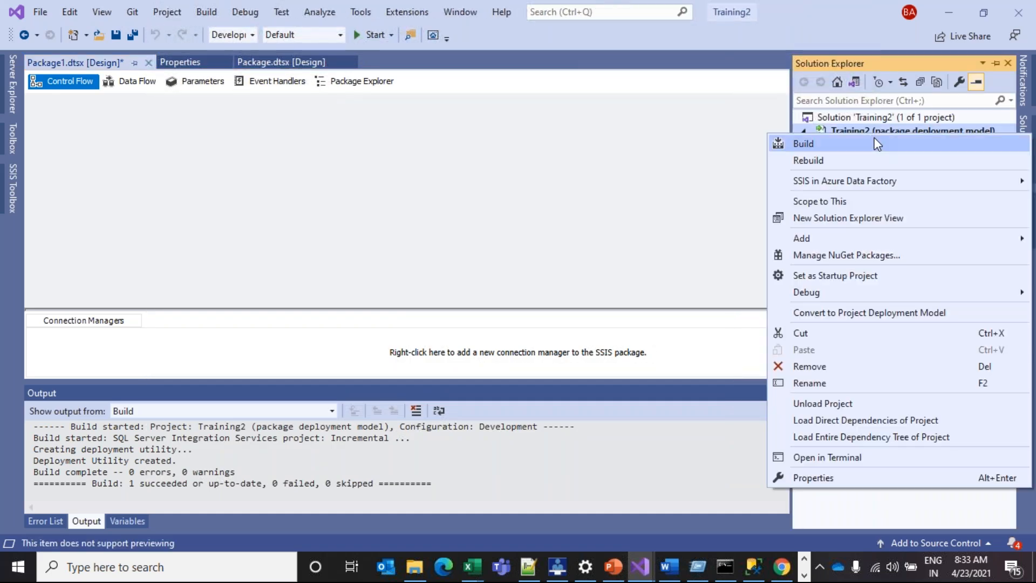
{"action": "left_click", "coordinate": [828, 477]}
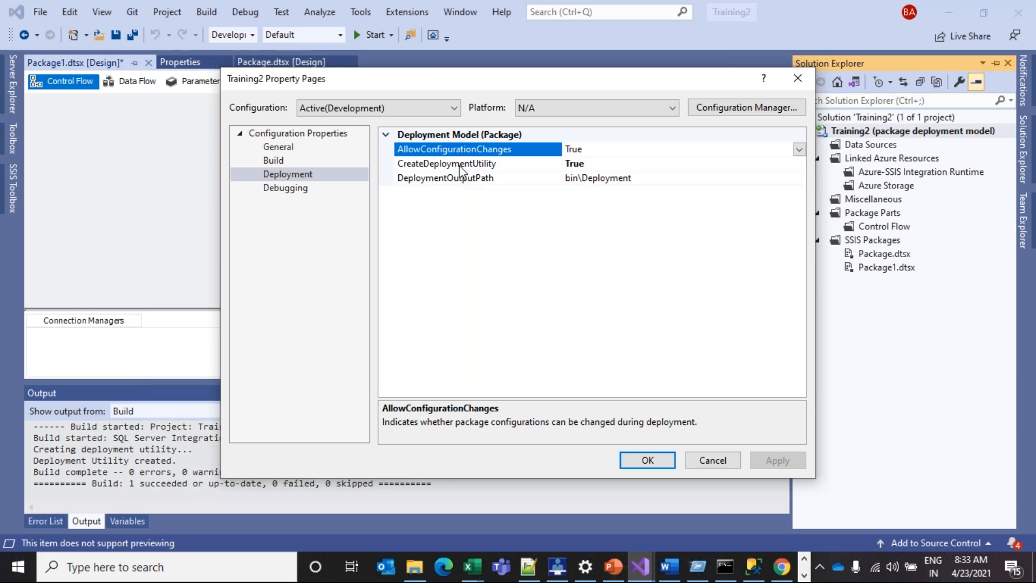
Review Deployment settings: output path bin\Deployment, CreateDeploymentUtility toggled to False and back to True
{"action": "left_click", "coordinate": [603, 164]}
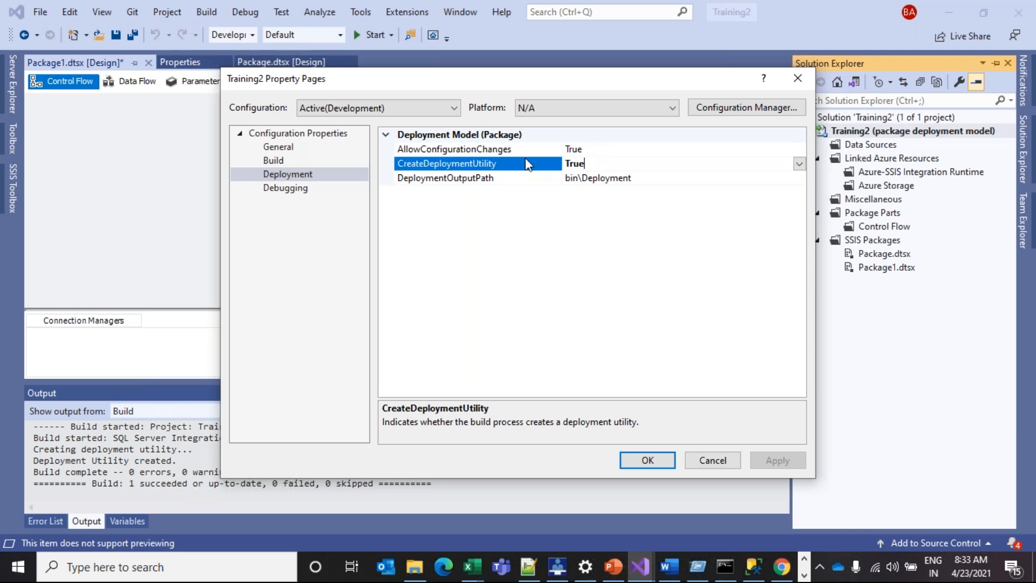
{"action": "left_click", "coordinate": [644, 181]}
{"action": "left_click_drag", "start_coordinate": [584, 178], "coordinate": [631, 179]}
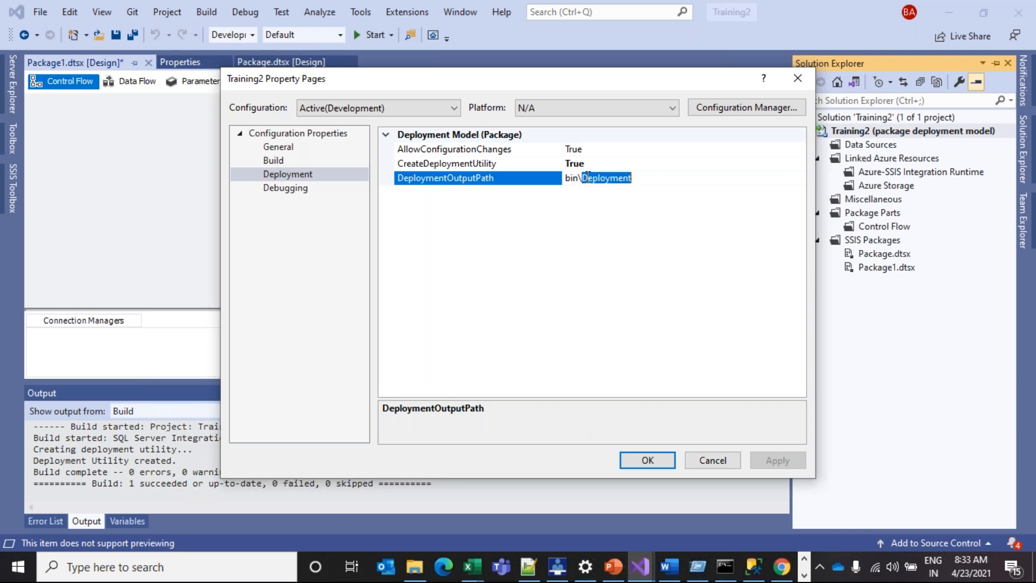
{"action": "left_click", "coordinate": [666, 163]}
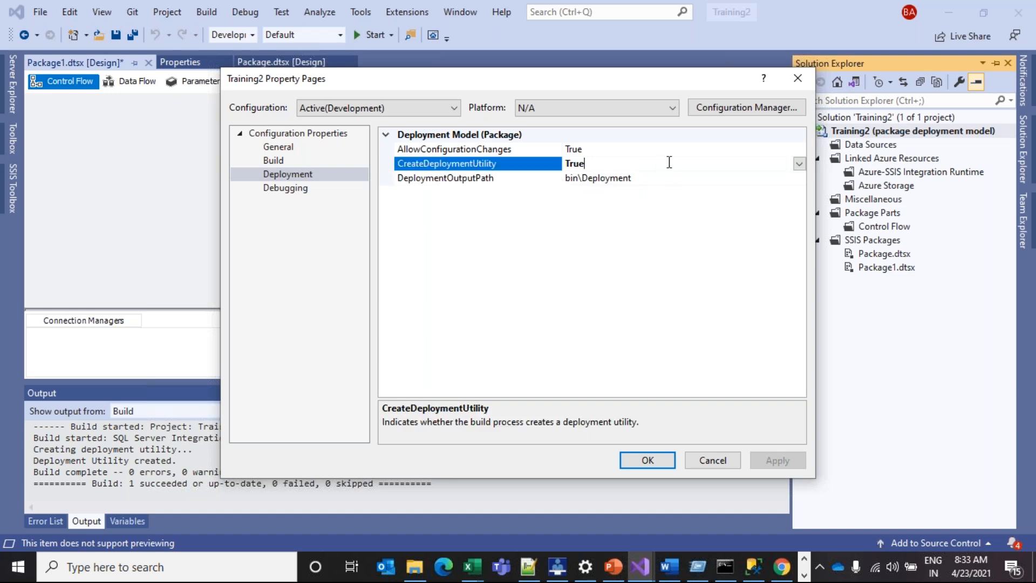
{"action": "left_click", "coordinate": [799, 163]}
{"action": "left_click", "coordinate": [591, 192]}
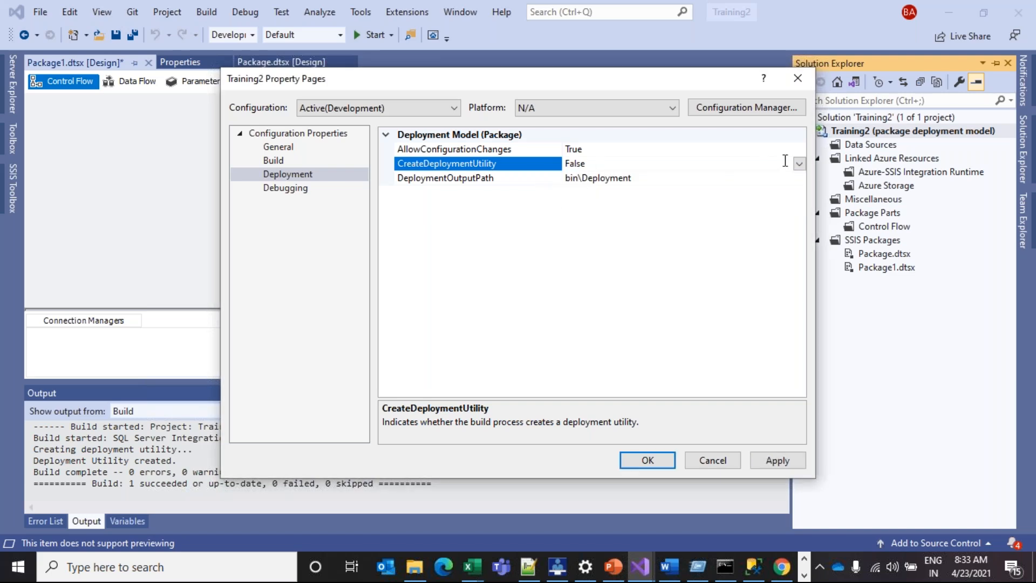
{"action": "left_click", "coordinate": [799, 163]}
{"action": "left_click", "coordinate": [593, 177]}
{"action": "left_click_drag", "start_coordinate": [591, 163], "coordinate": [570, 163]}
Check the Training2 bin folder in Explorer, then close Training2's Property Pages
{"action": "left_click", "coordinate": [426, 575]}
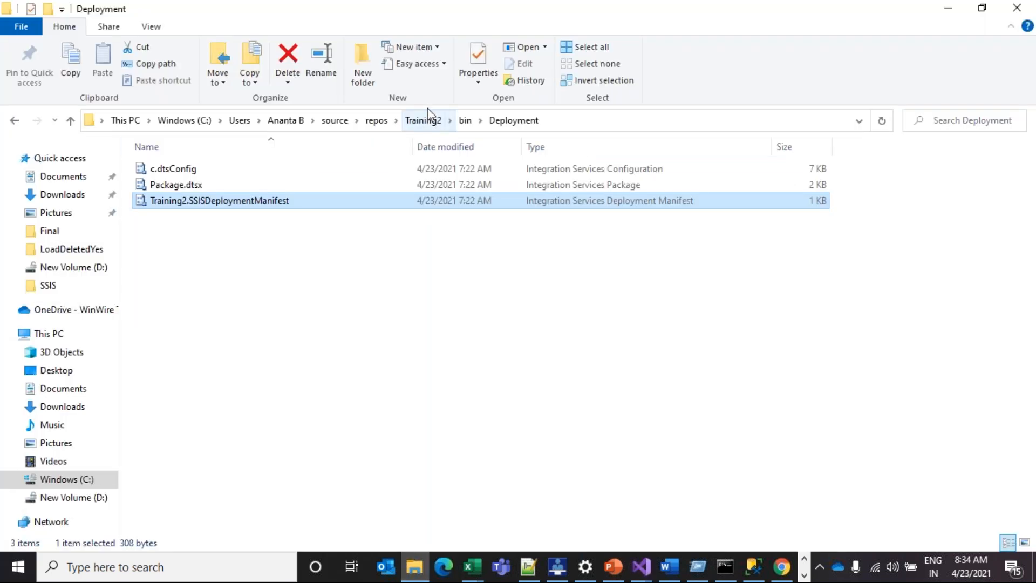
{"action": "left_click", "coordinate": [460, 128]}
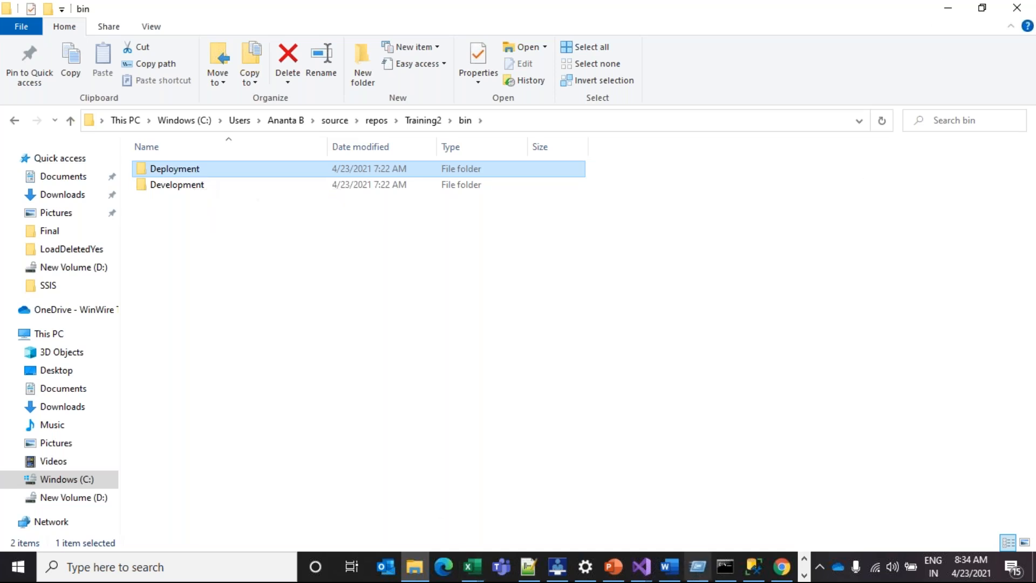
{"action": "left_click", "coordinate": [646, 571]}
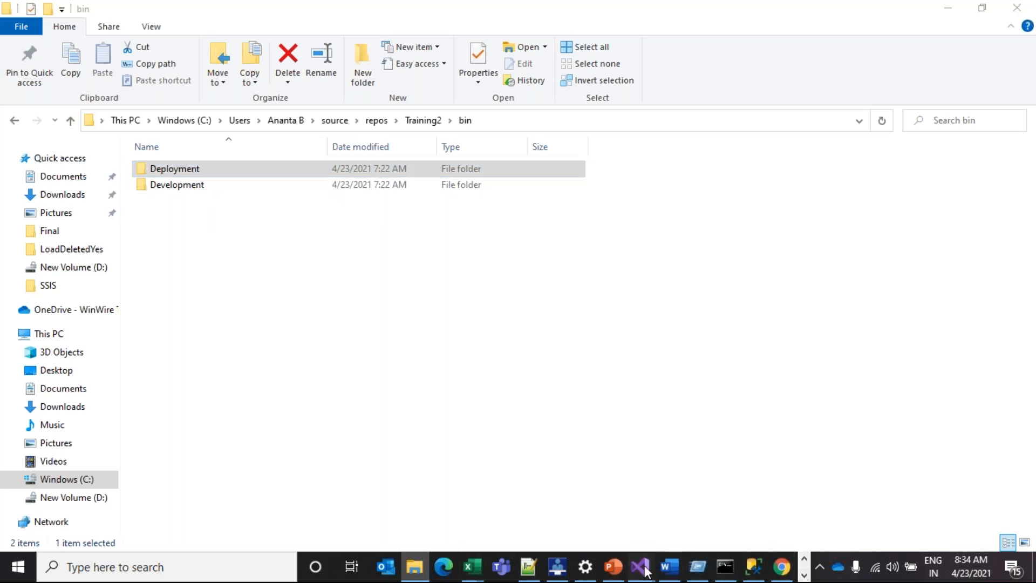
{"action": "left_click", "coordinate": [716, 504]}
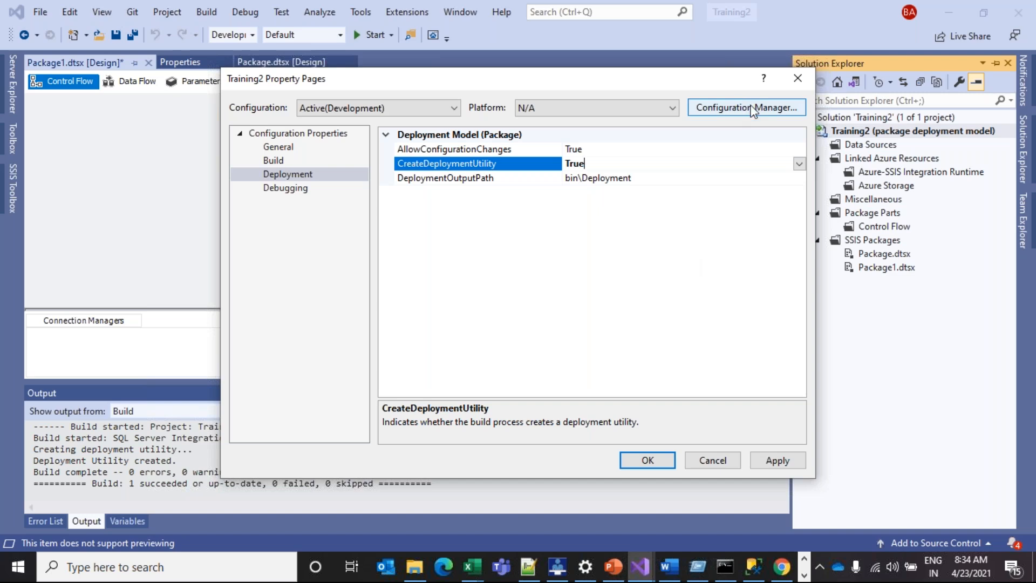
{"action": "left_click", "coordinate": [793, 77]}
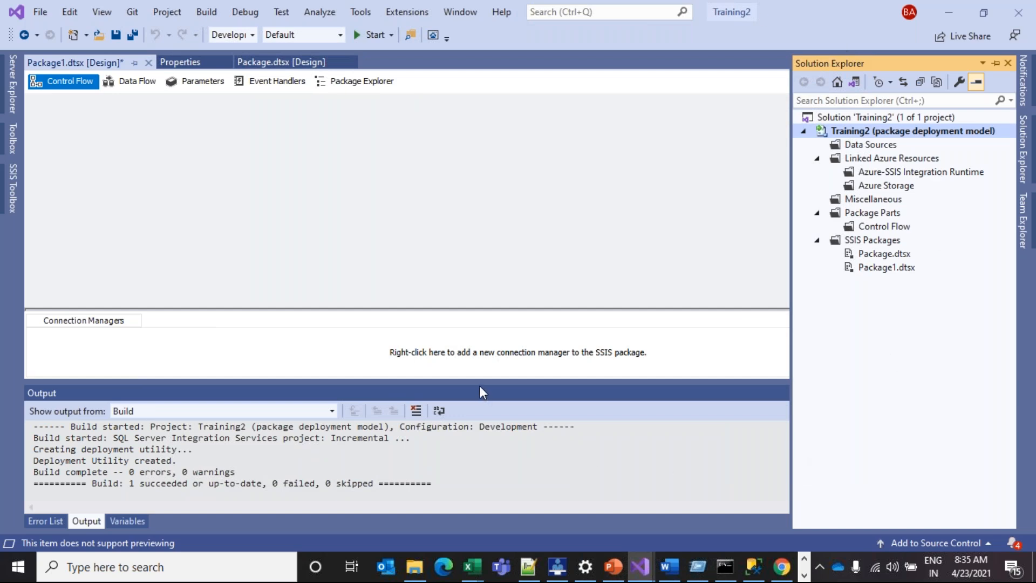
Switch to the Training project window showing the PackageAudit.dtsx data flow
{"action": "left_click", "coordinate": [272, 81]}
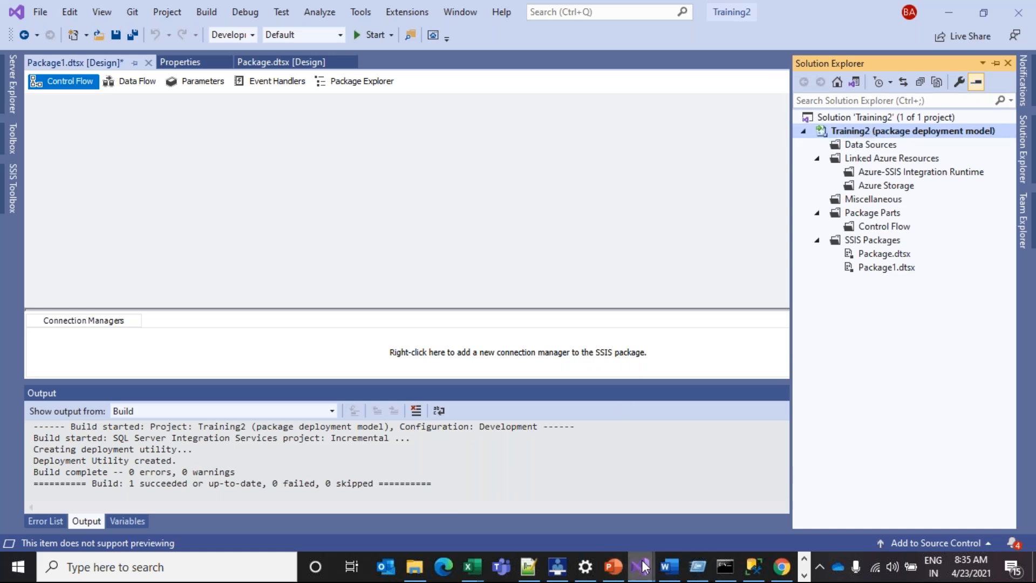
{"action": "mouse_move", "coordinate": [645, 567]}
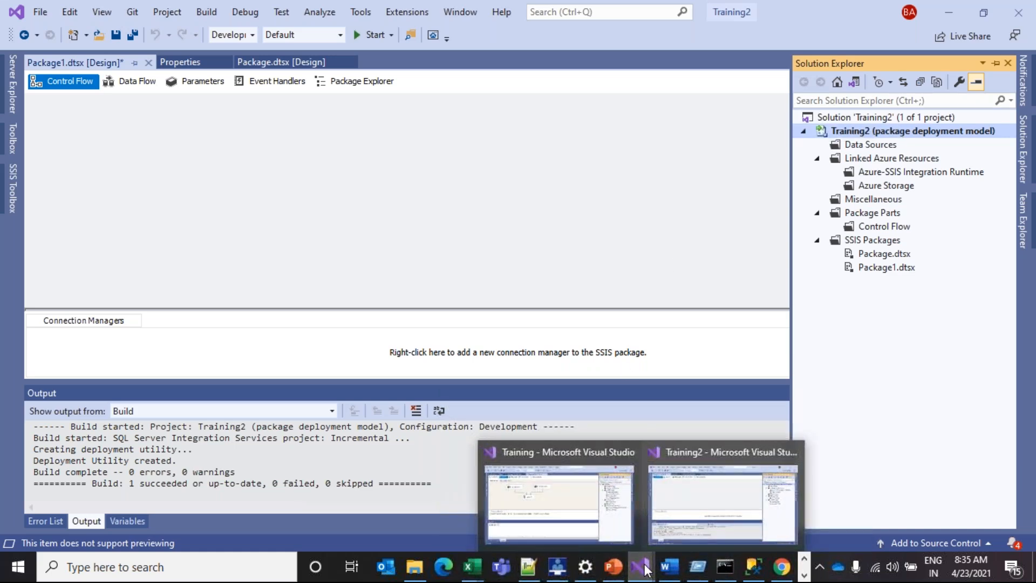
{"action": "left_click", "coordinate": [588, 521]}
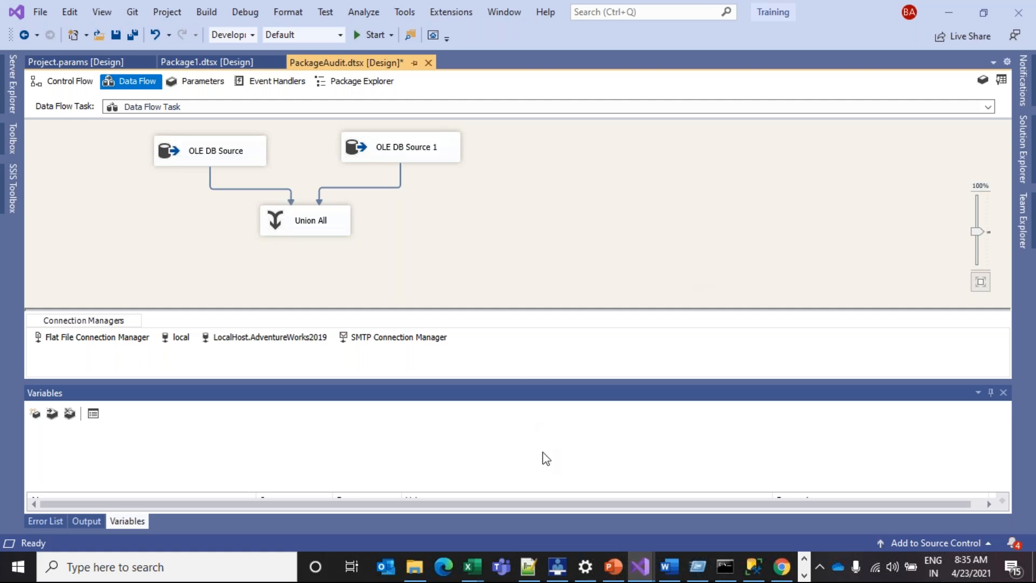
{"action": "left_click", "coordinate": [747, 575]}
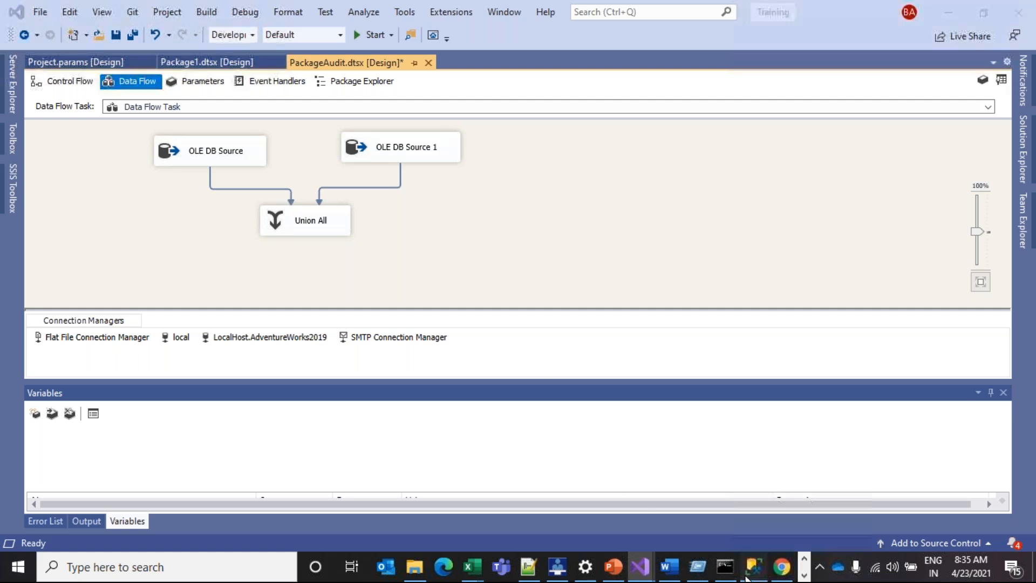
Expand Integration Services Catalogs and delete the SSISDB catalog, confirming with OK
{"action": "left_click", "coordinate": [160, 369]}
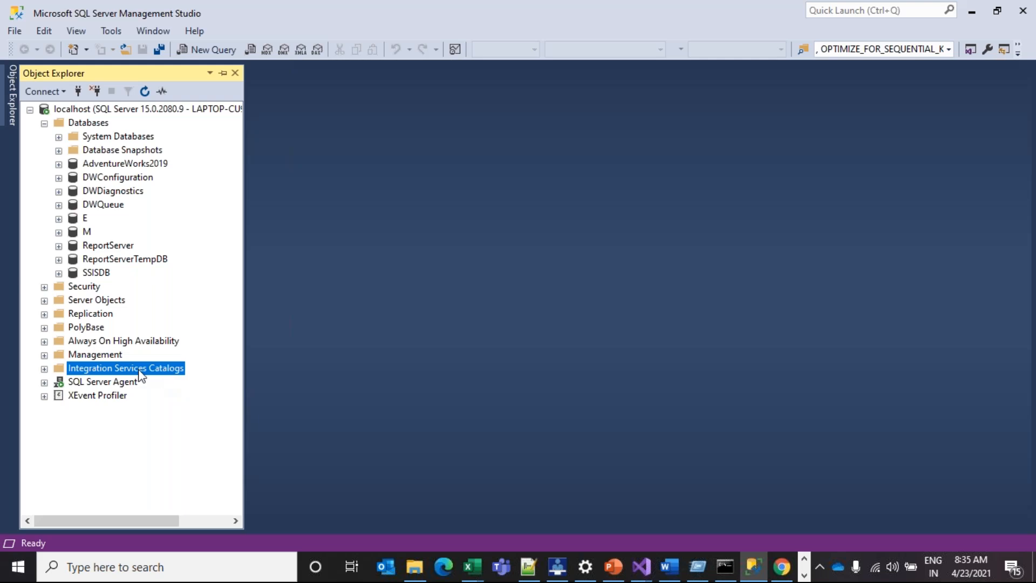
{"action": "left_click", "coordinate": [44, 369]}
{"action": "right_click", "coordinate": [115, 367]}
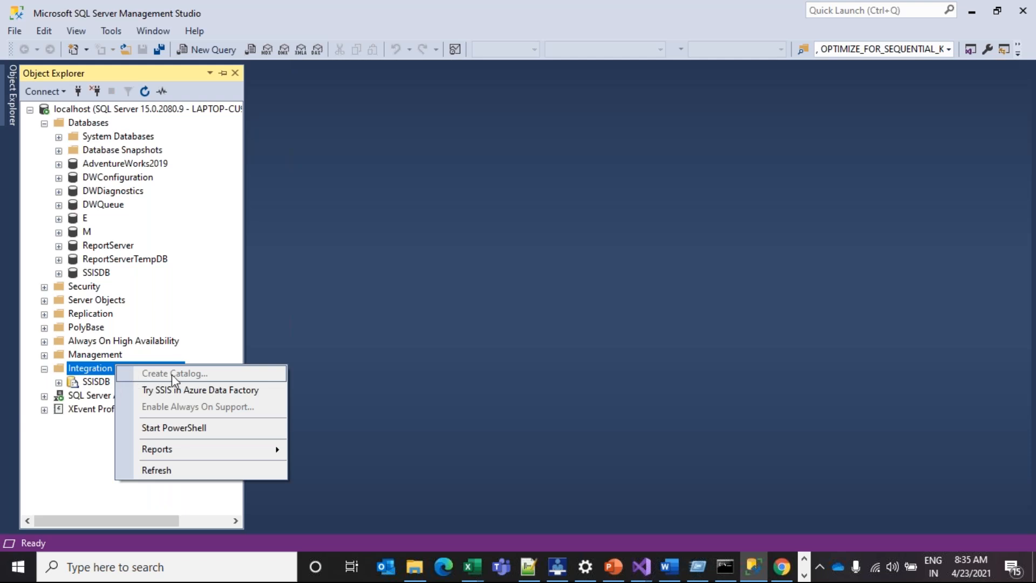
{"action": "left_click", "coordinate": [101, 385]}
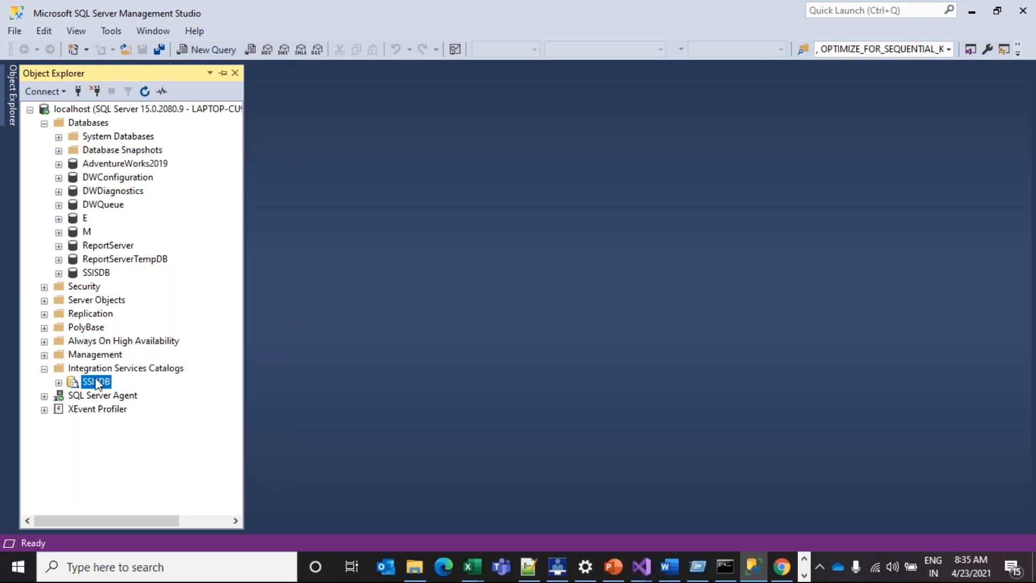
{"action": "right_click", "coordinate": [101, 385]}
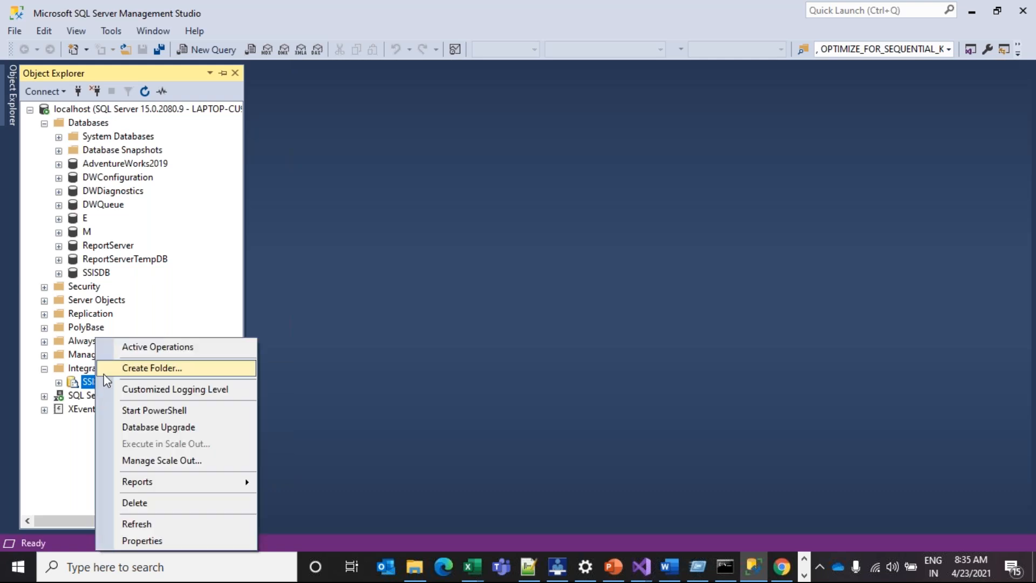
{"action": "left_click", "coordinate": [135, 502]}
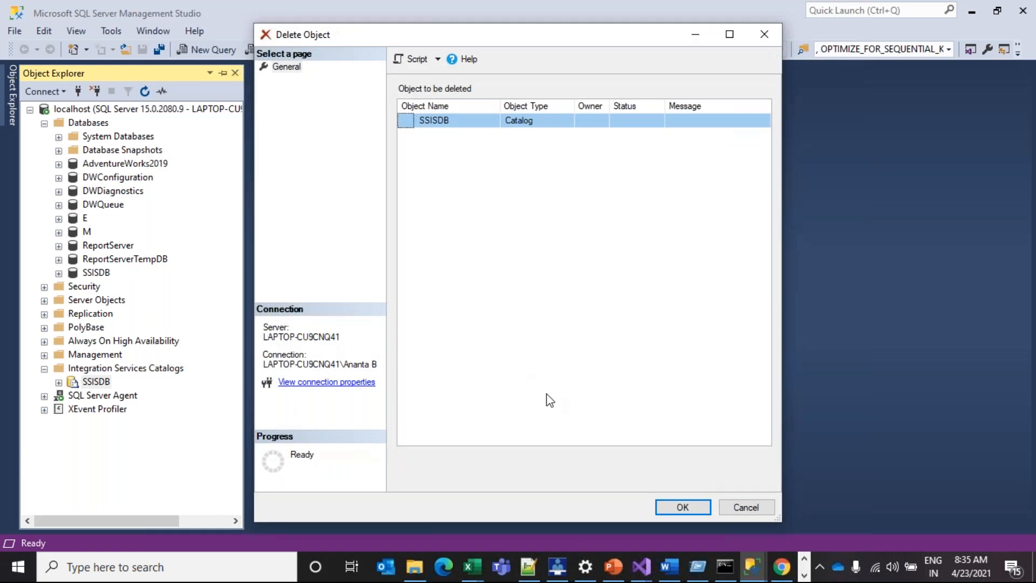
{"action": "left_click", "coordinate": [663, 510]}
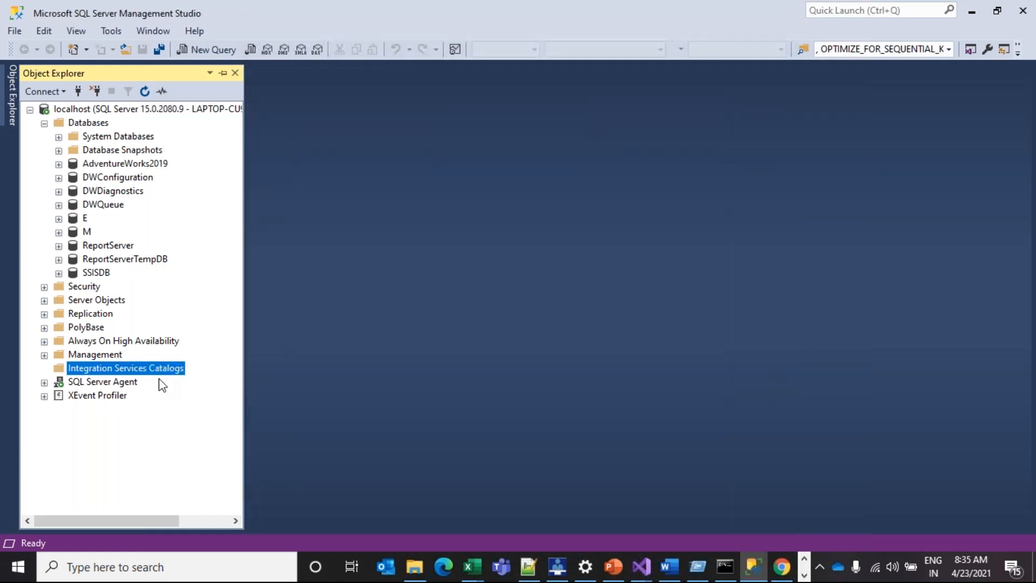
Refresh Integration Services Catalogs and start creating a new catalog from its context menu
{"action": "right_click", "coordinate": [123, 371]}
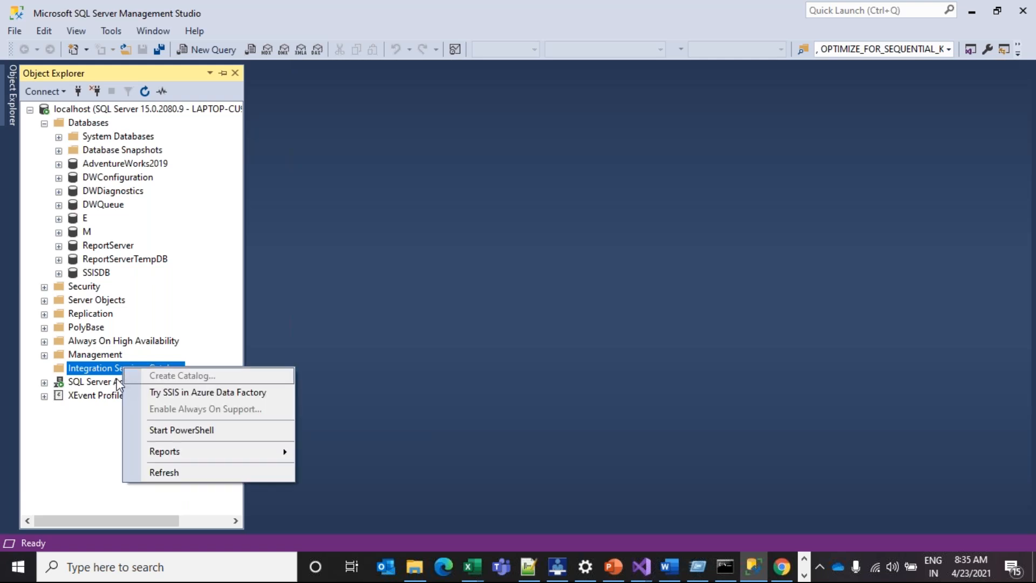
{"action": "left_click", "coordinate": [100, 385]}
{"action": "right_click", "coordinate": [99, 370]}
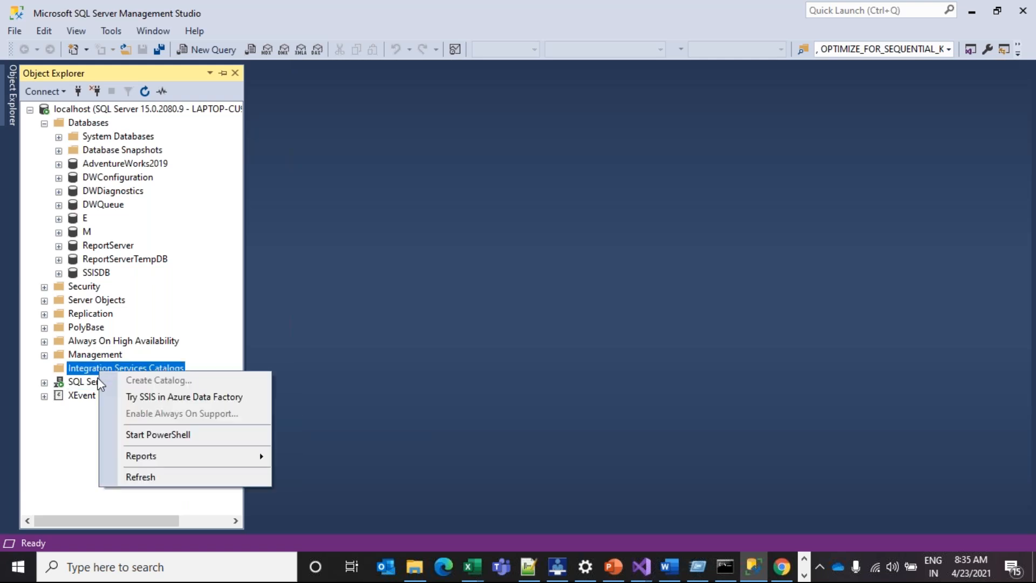
{"action": "left_click", "coordinate": [96, 381]}
{"action": "right_click", "coordinate": [101, 371]}
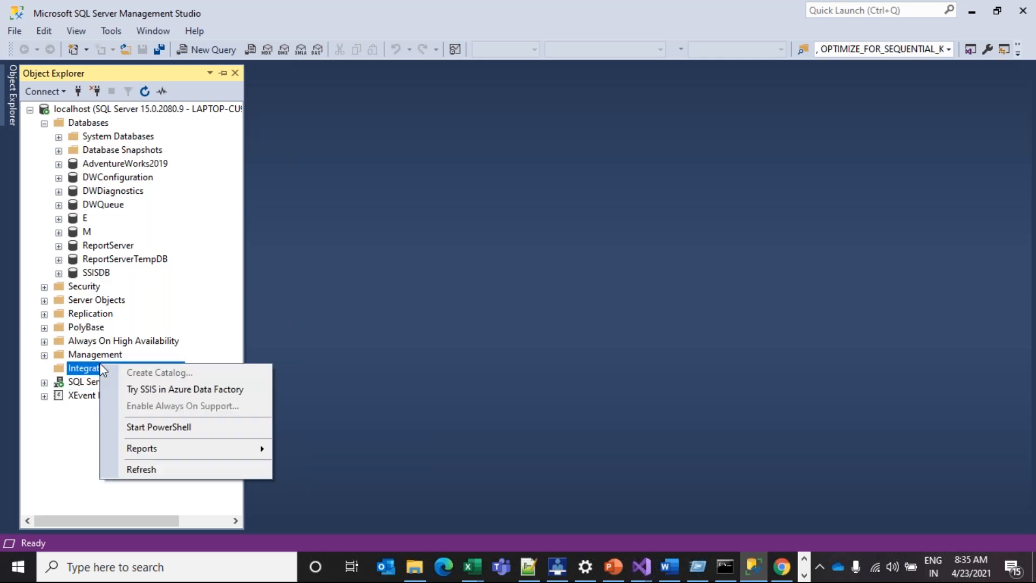
{"action": "left_click", "coordinate": [162, 470]}
{"action": "right_click", "coordinate": [140, 360]}
{"action": "left_click", "coordinate": [135, 372]}
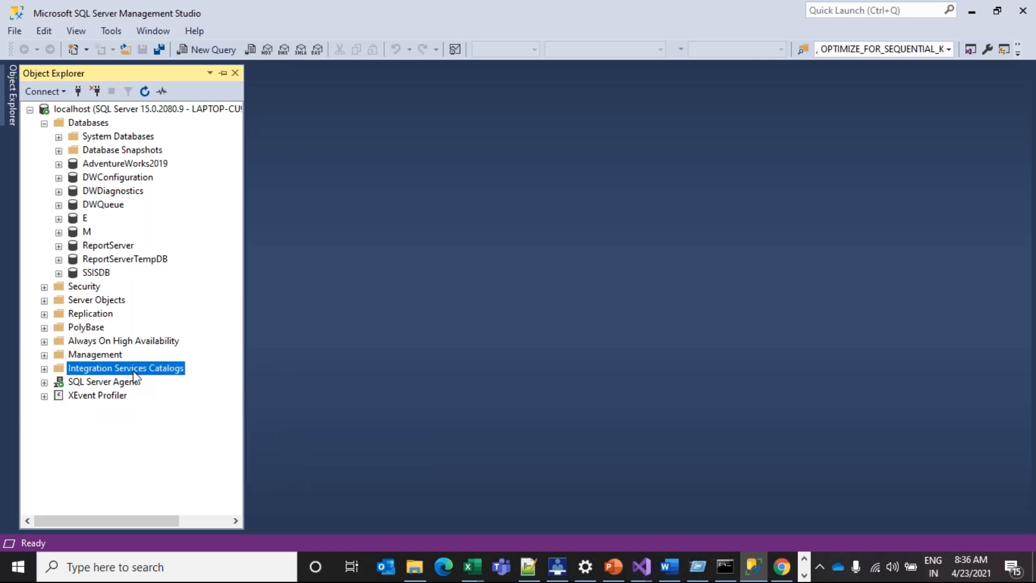
{"action": "right_click", "coordinate": [134, 371]}
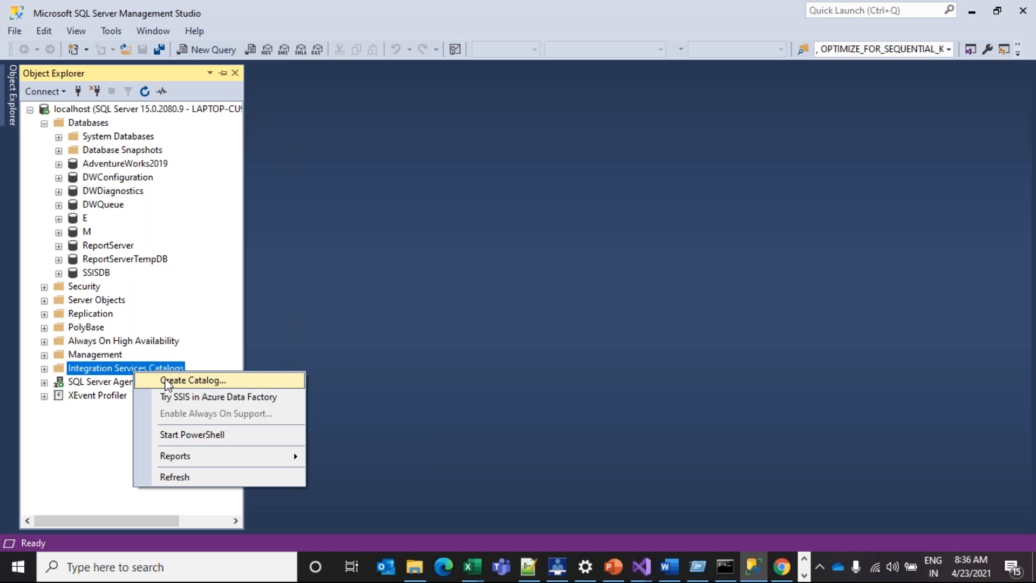
{"action": "left_click", "coordinate": [167, 380]}
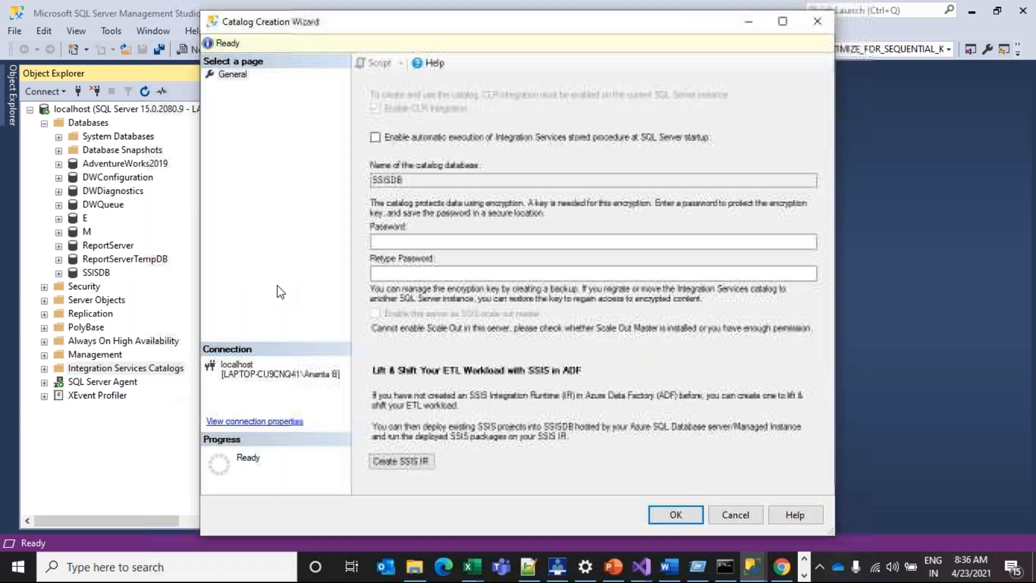
Keep the catalog name SSISDB, enter and confirm the encryption password, and create the catalog
{"action": "left_click_drag", "start_coordinate": [302, 26], "coordinate": [345, 43]}
{"action": "left_click", "coordinate": [444, 197]}
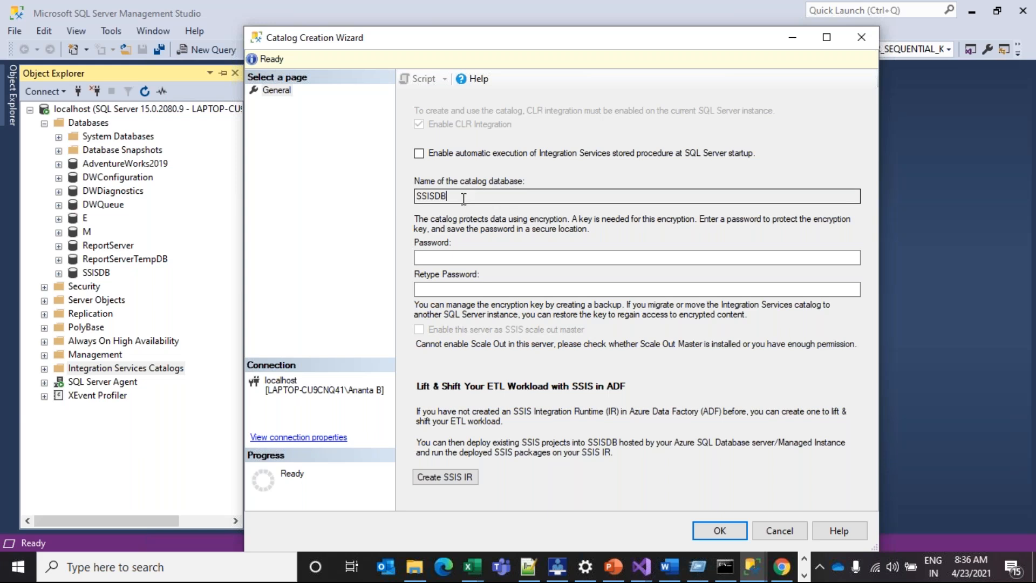
{"action": "left_click_drag", "start_coordinate": [447, 198], "coordinate": [414, 196]}
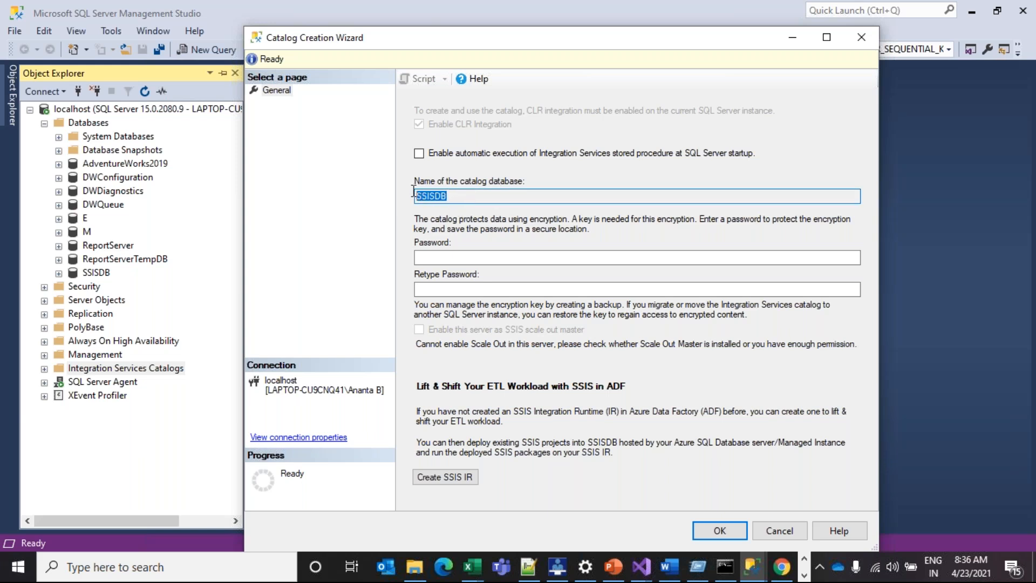
{"action": "left_click", "coordinate": [457, 258]}
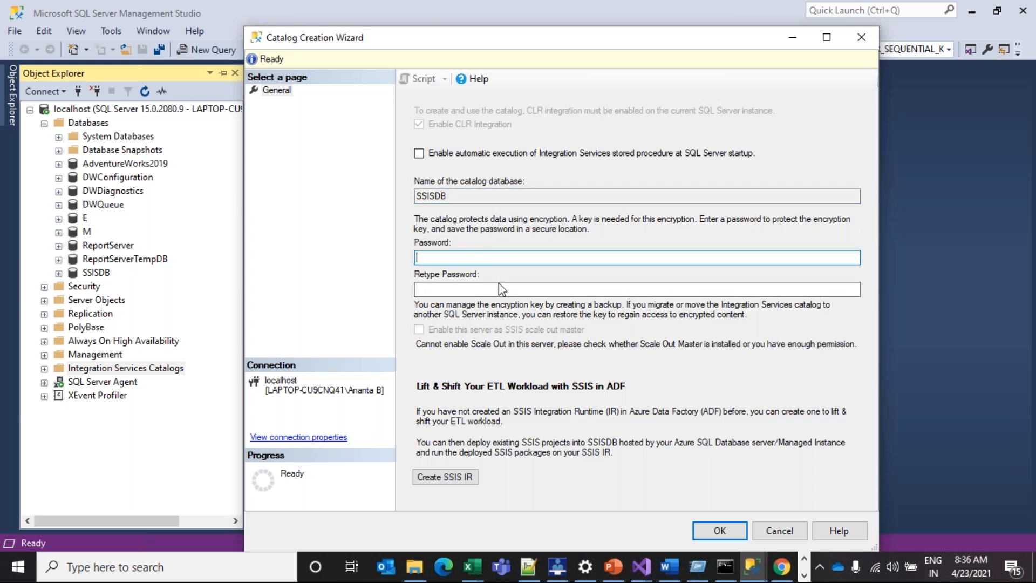
{"action": "type", "text": "*"}
{"action": "key", "text": "BackSpace"}
{"action": "key", "text": "BackSpace"}
{"action": "type", "text": "*"}
{"action": "left_click", "coordinate": [499, 288]}
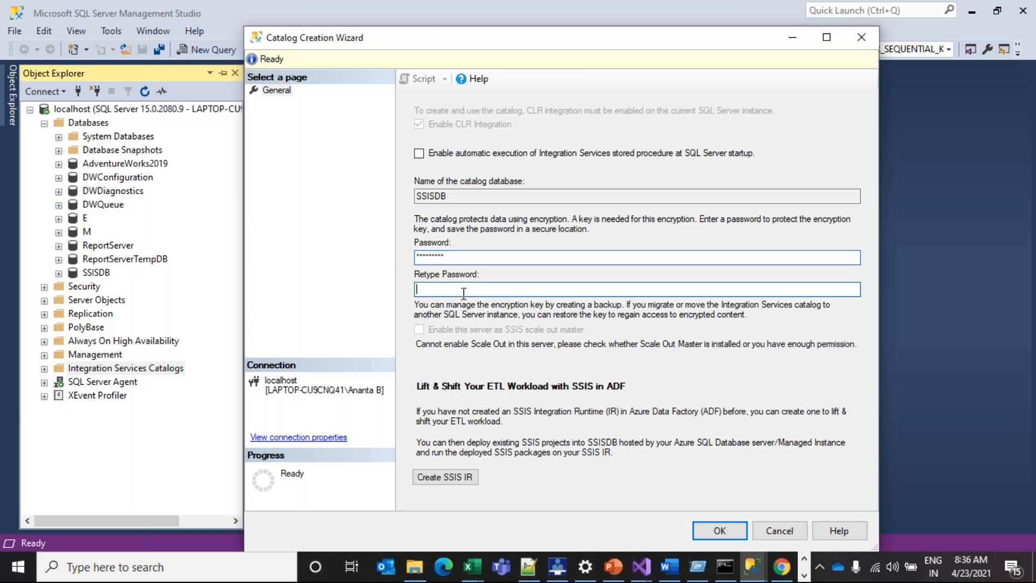
{"action": "type", "text": "*****"}
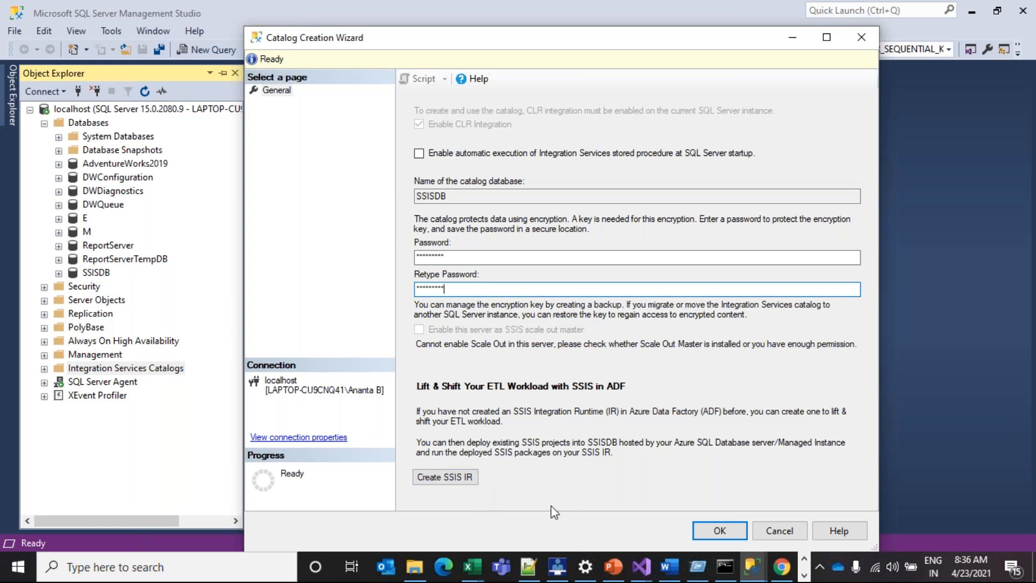
{"action": "left_click", "coordinate": [705, 528]}
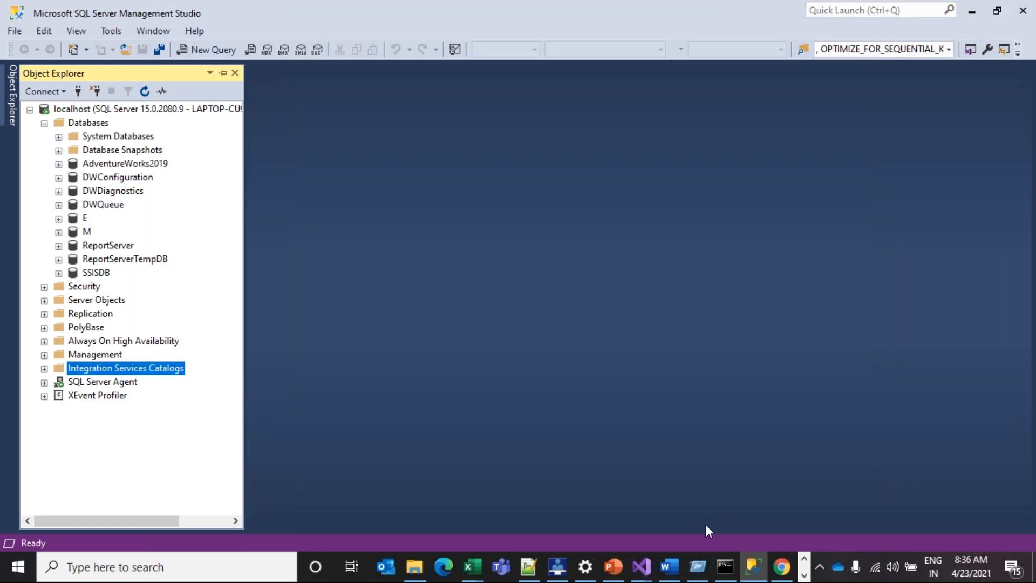
Expand Integration Services Catalogs and create a folder named TrainingProj in SSISDB
{"action": "left_click", "coordinate": [45, 370]}
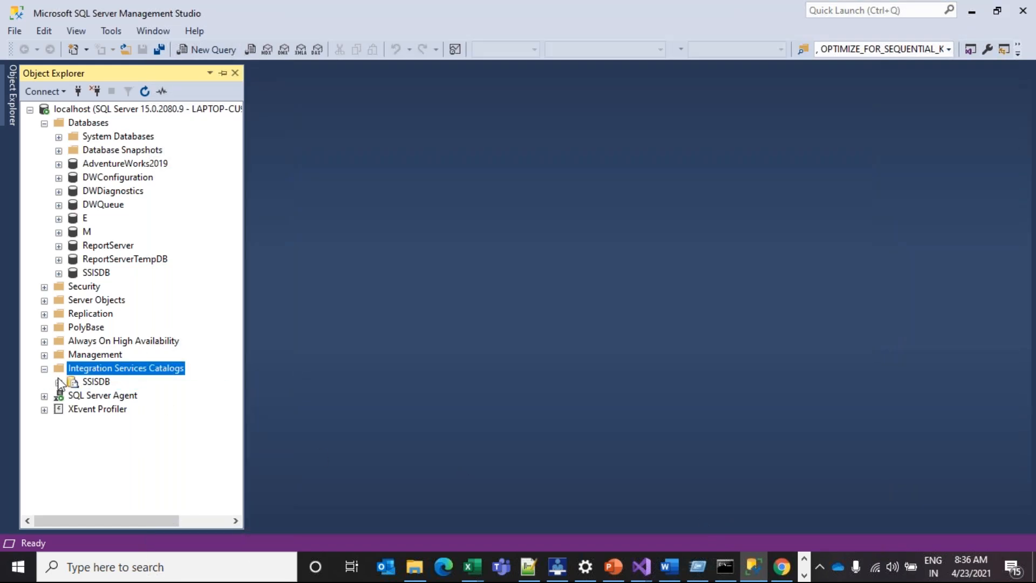
{"action": "left_click", "coordinate": [96, 384]}
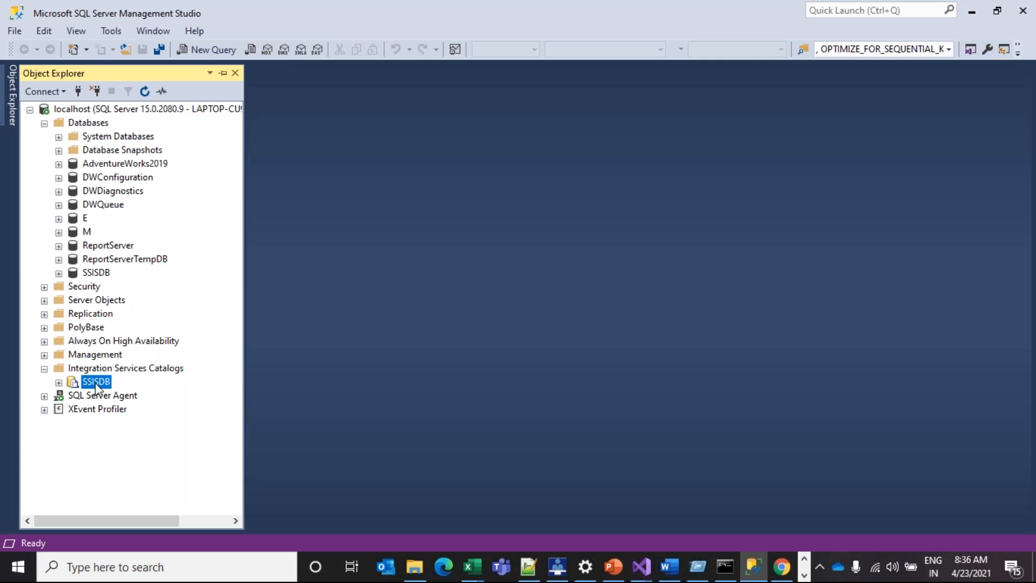
{"action": "left_click", "coordinate": [59, 383]}
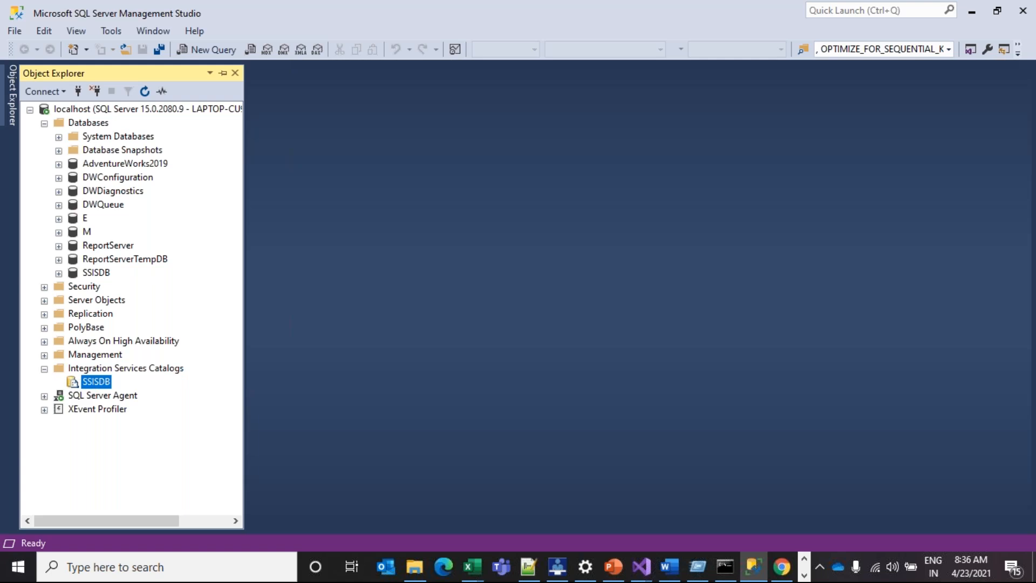
{"action": "right_click", "coordinate": [95, 381]}
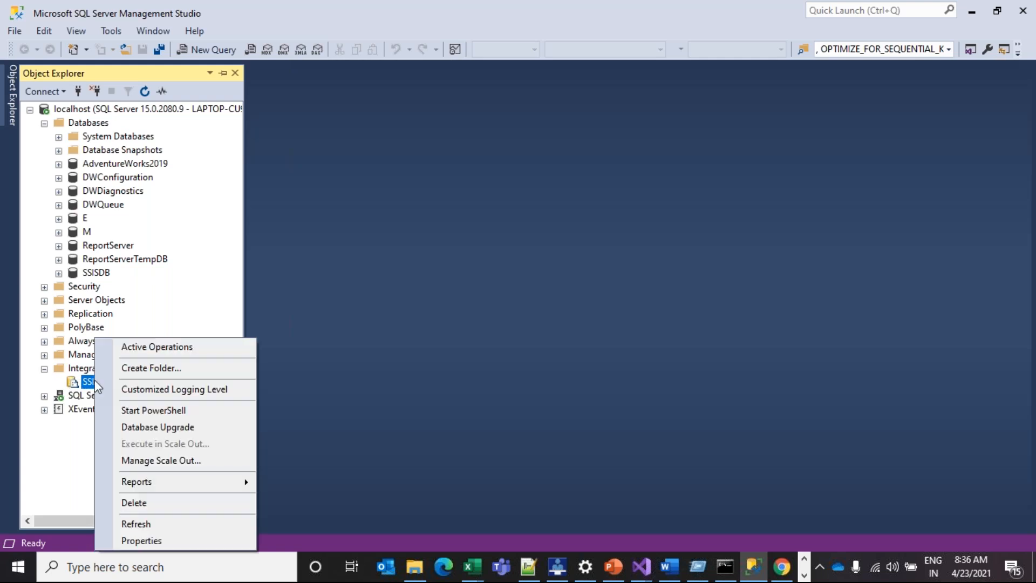
{"action": "left_click", "coordinate": [149, 366]}
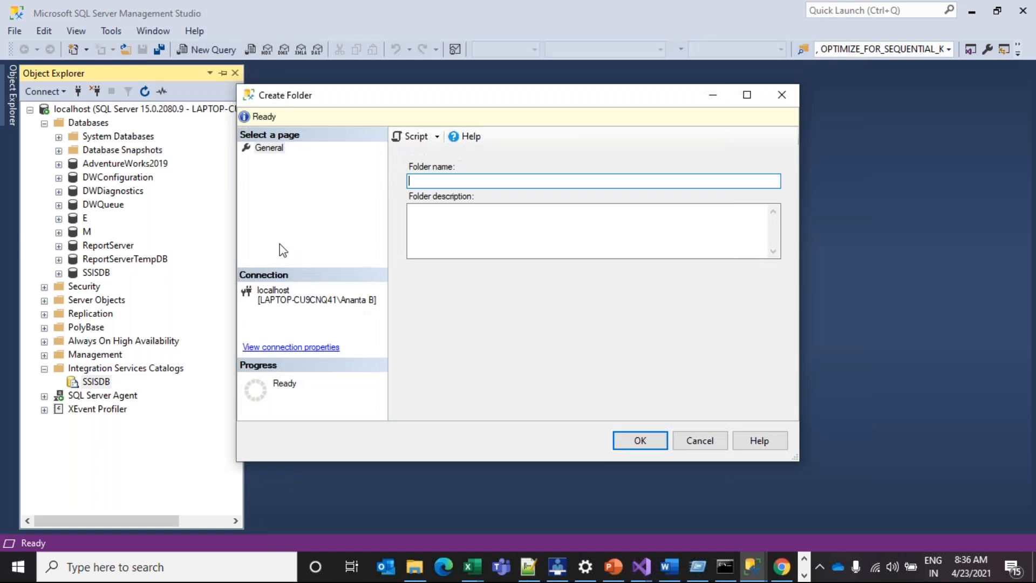
{"action": "type", "text": "Training"}
{"action": "type", "text": "Proj"}
{"action": "left_click", "coordinate": [646, 443]}
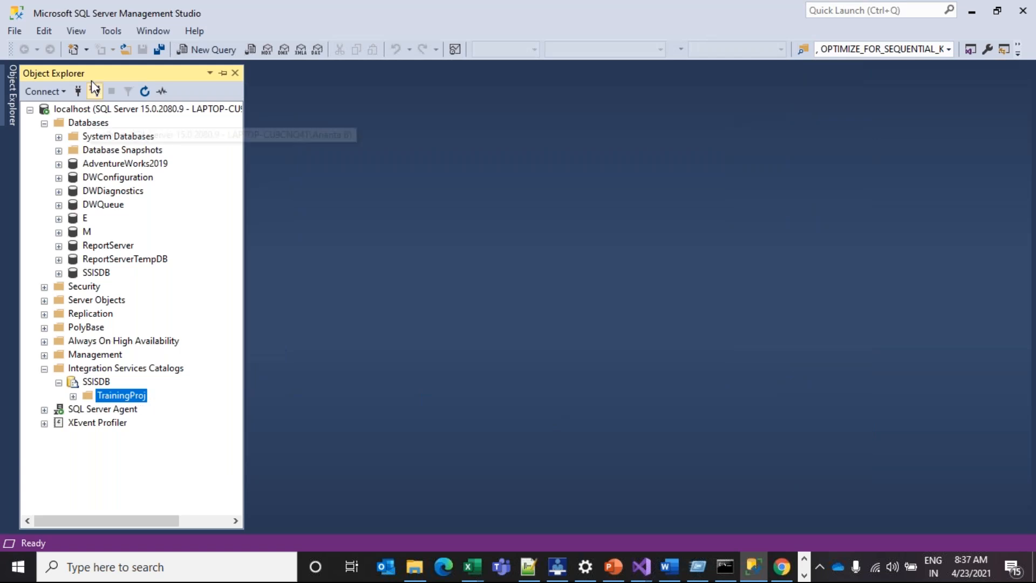
{"action": "left_click", "coordinate": [150, 370]}
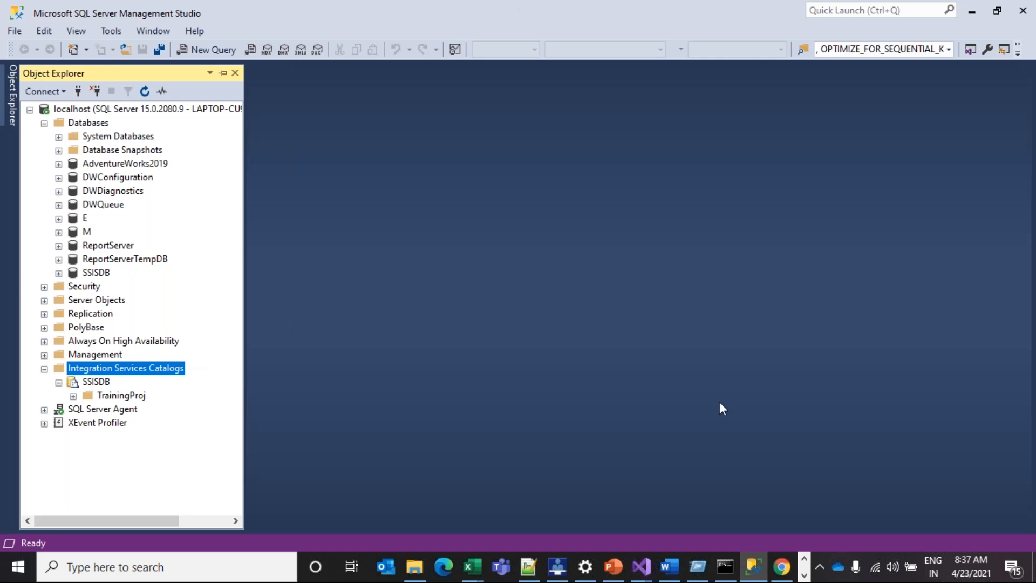
In the Training Visual Studio solution, deploy the Training project and move past the introduction page
{"action": "left_click", "coordinate": [641, 567]}
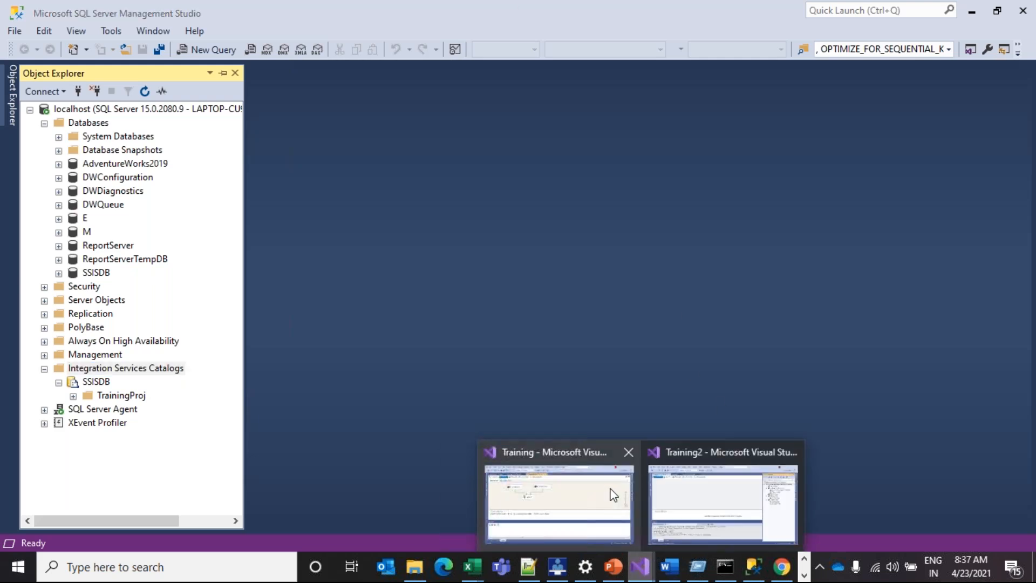
{"action": "left_click", "coordinate": [614, 496]}
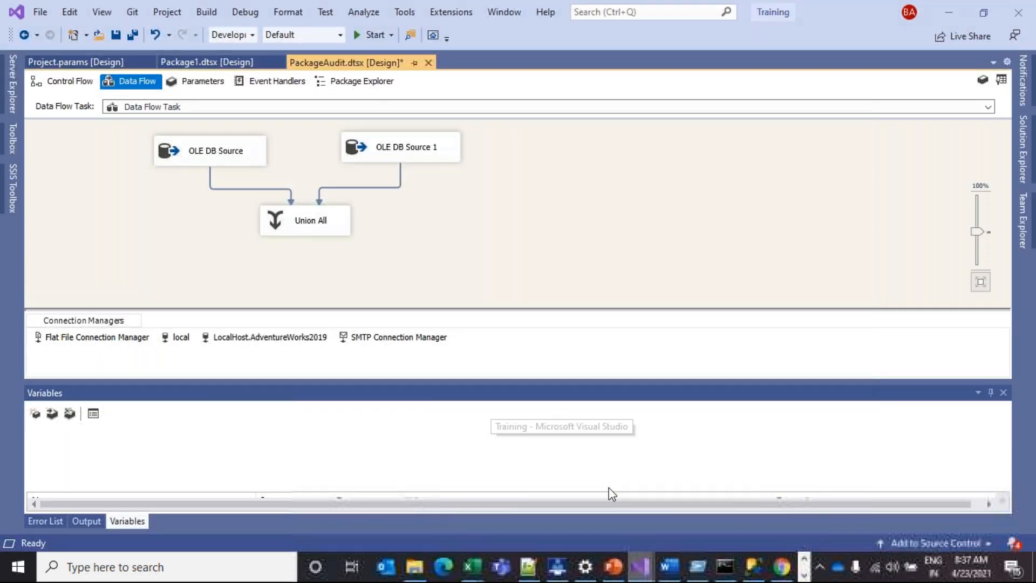
{"action": "left_click", "coordinate": [1024, 156]}
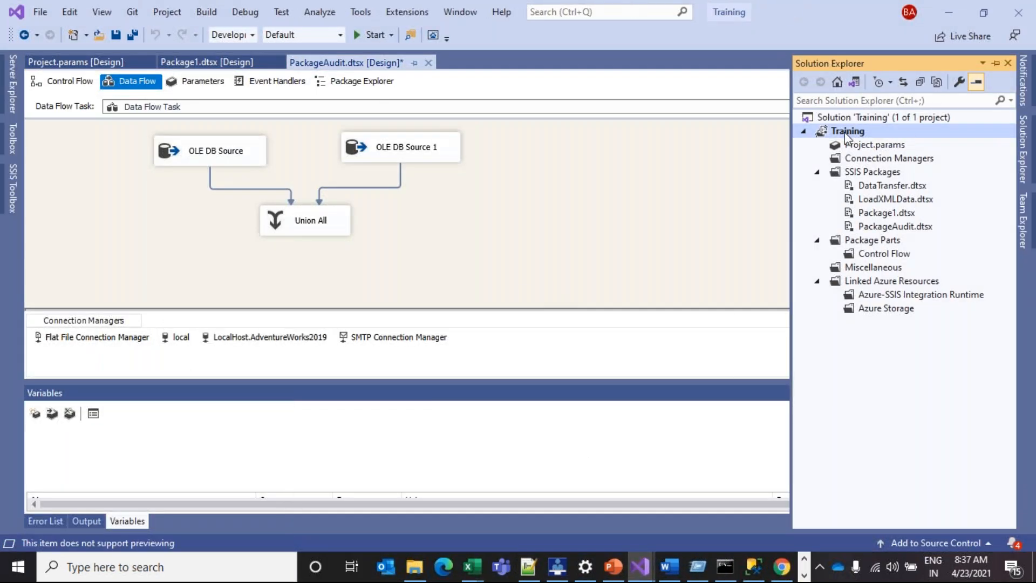
{"action": "right_click", "coordinate": [845, 137]}
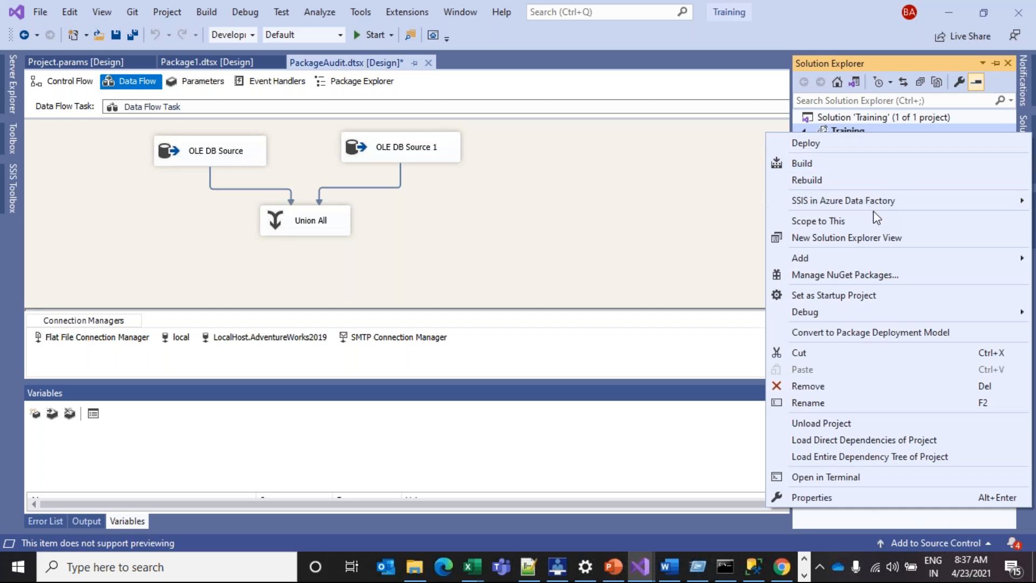
{"action": "left_click", "coordinate": [822, 144]}
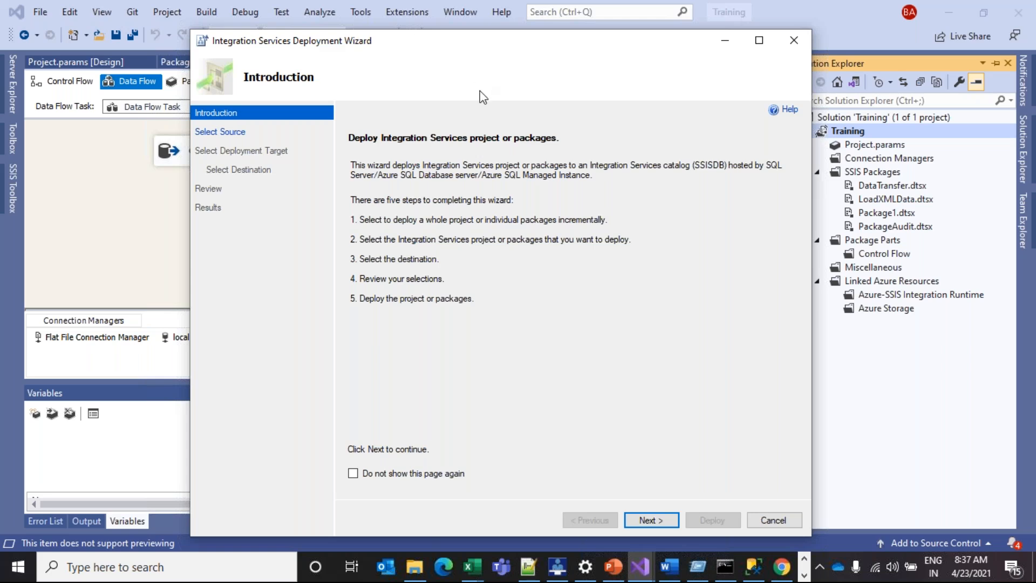
{"action": "left_click", "coordinate": [647, 518]}
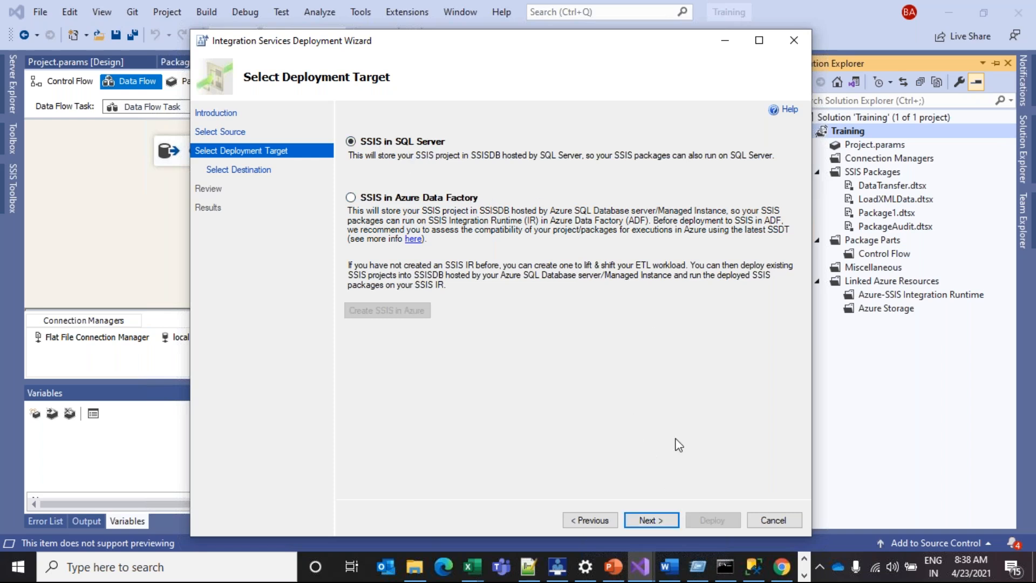
Connect to the local server and set the path to /SSISDB/TrainingProj/Training, then review
{"action": "left_click", "coordinate": [652, 520]}
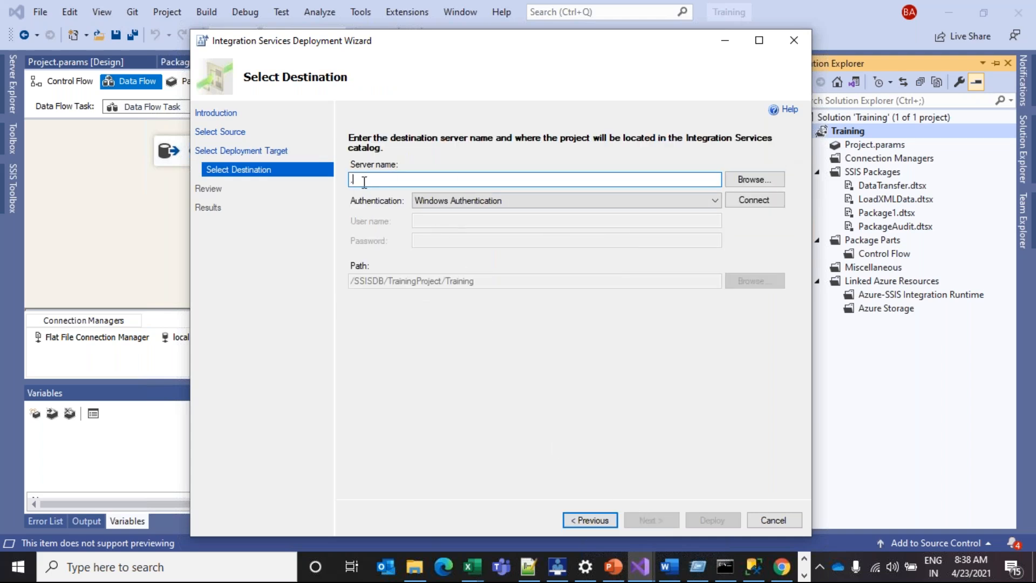
{"action": "left_click", "coordinate": [744, 199]}
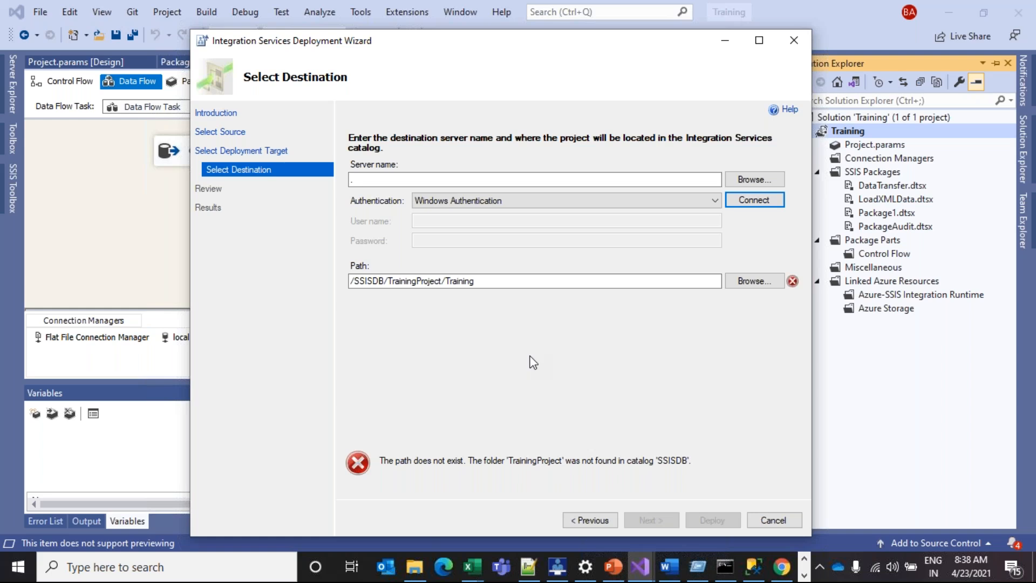
{"action": "left_click", "coordinate": [774, 281]}
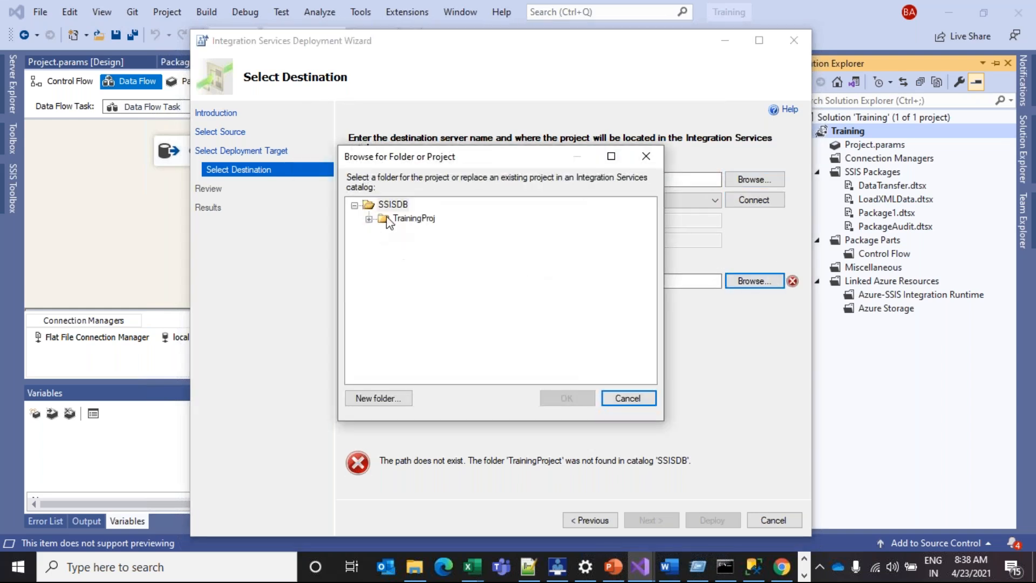
{"action": "left_click", "coordinate": [386, 219]}
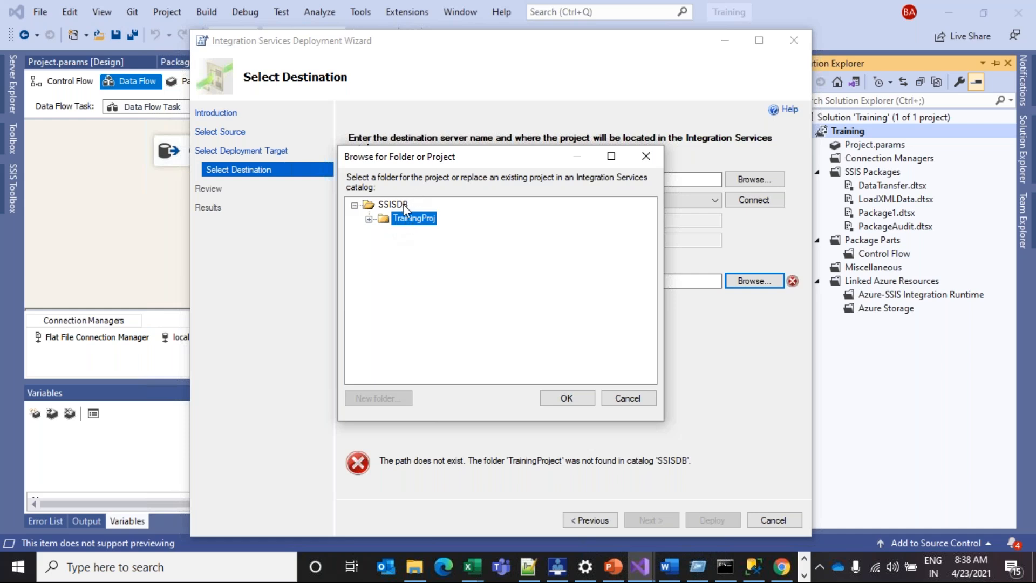
{"action": "left_click", "coordinate": [582, 401]}
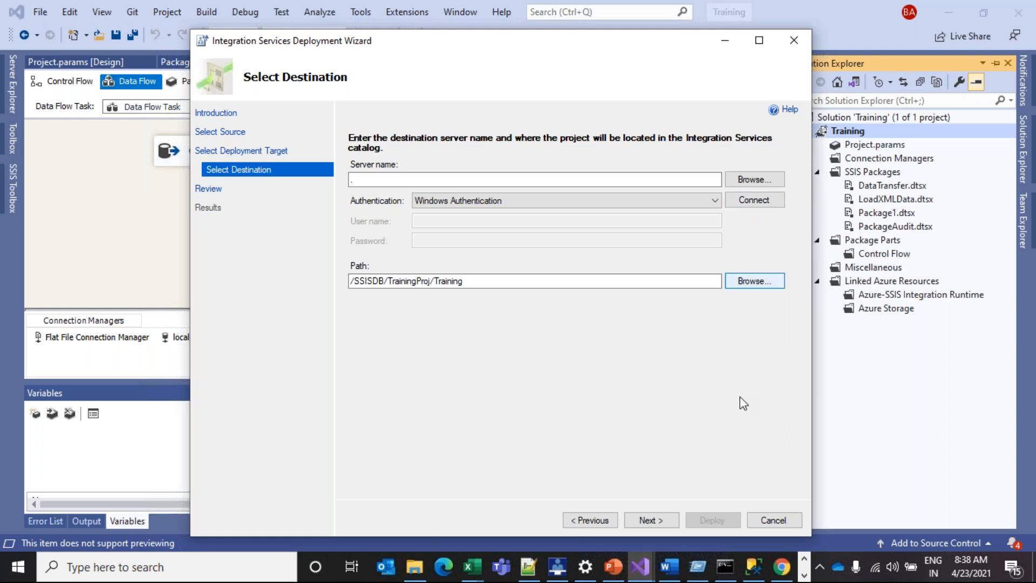
{"action": "left_click", "coordinate": [664, 522]}
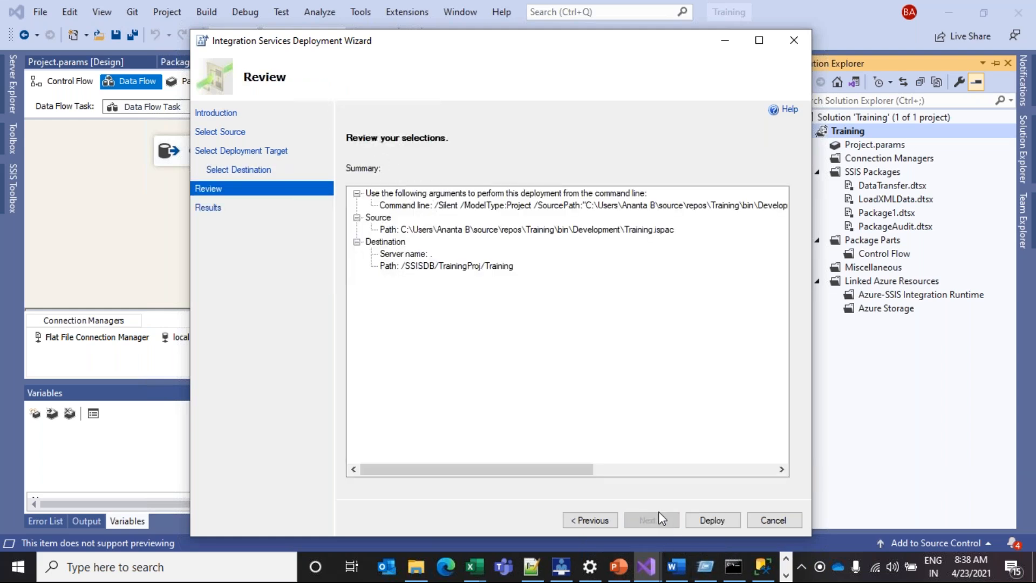
Deploy Training.ispac to SSISDB and close the wizard after all steps pass, returning to Management Studio
{"action": "left_click", "coordinate": [707, 521]}
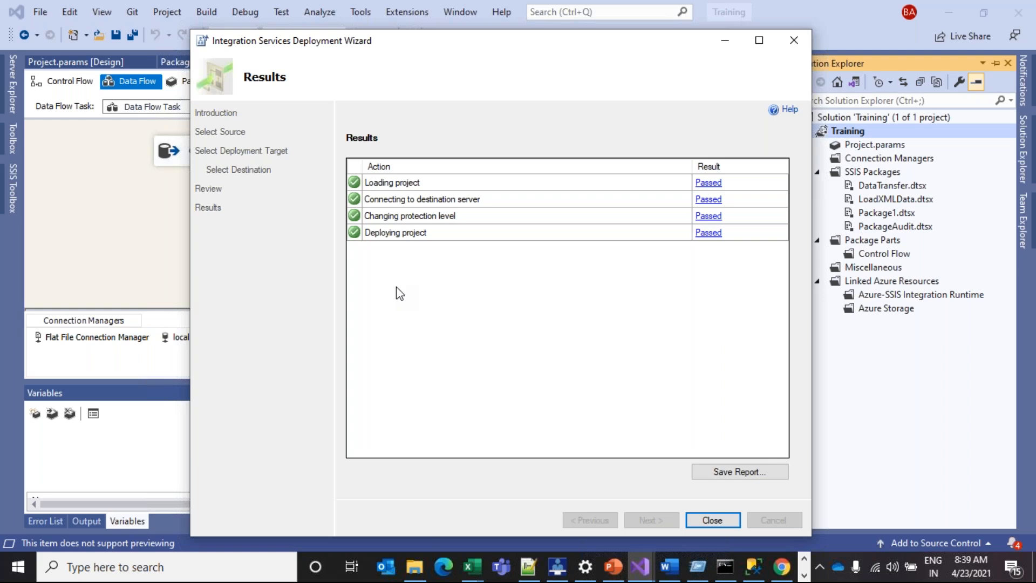
{"action": "left_click", "coordinate": [712, 521]}
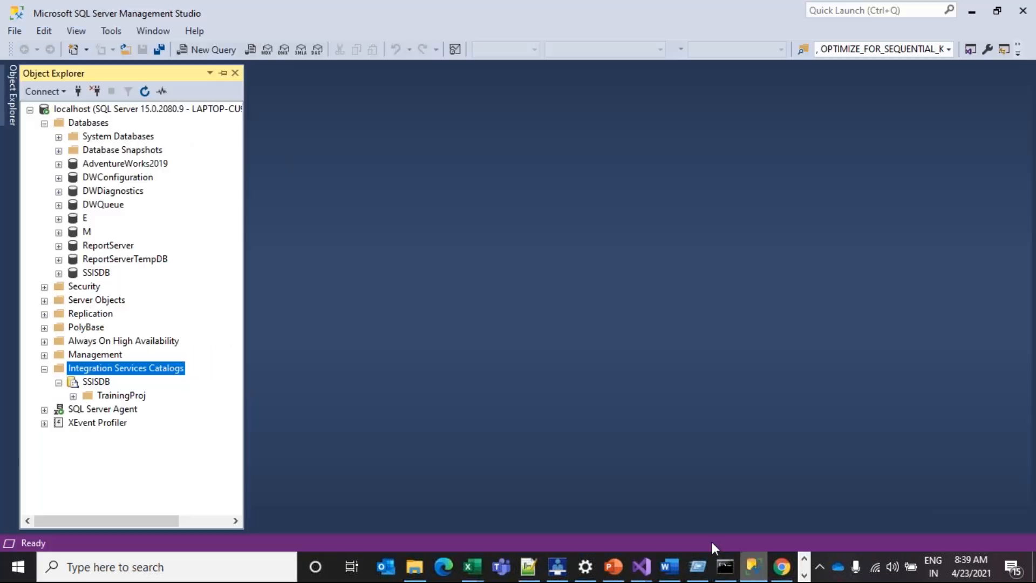
{"action": "left_click", "coordinate": [754, 567]}
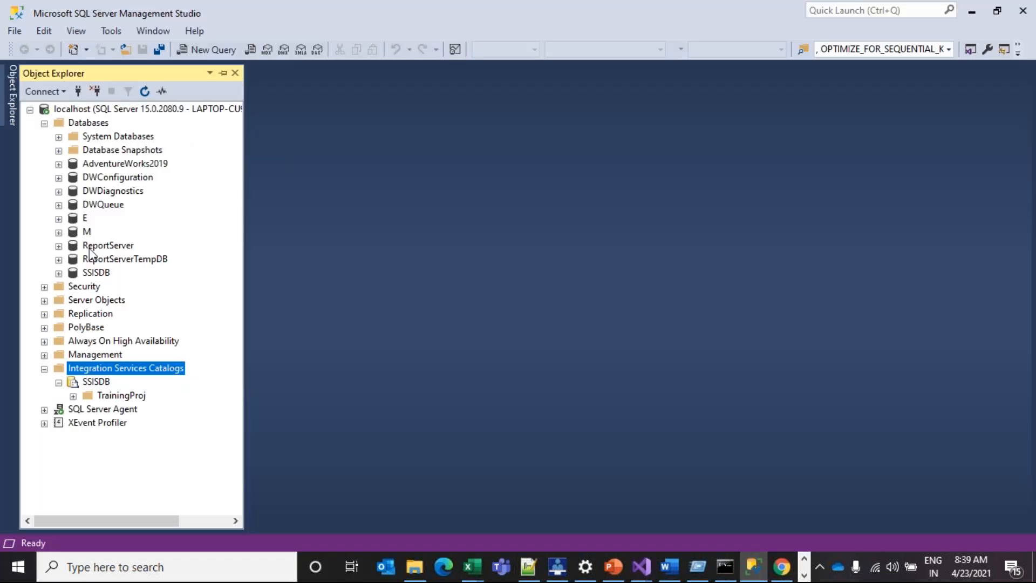
Refresh the catalogs and expand SSISDB > TrainingProj > Projects > Training > Packages, plus Environments
{"action": "right_click", "coordinate": [135, 370]}
{"action": "left_click", "coordinate": [167, 476]}
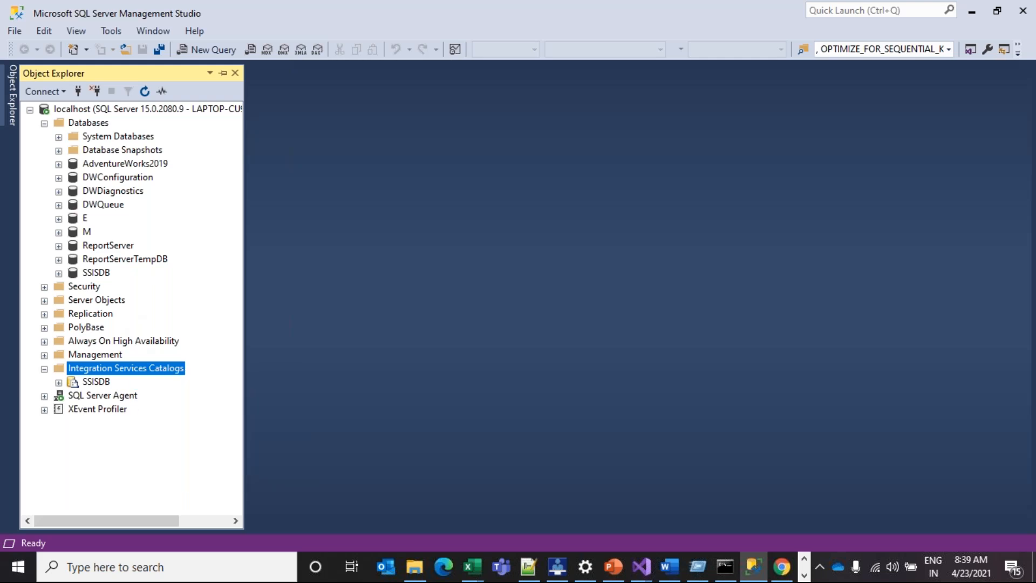
{"action": "left_click", "coordinate": [59, 382]}
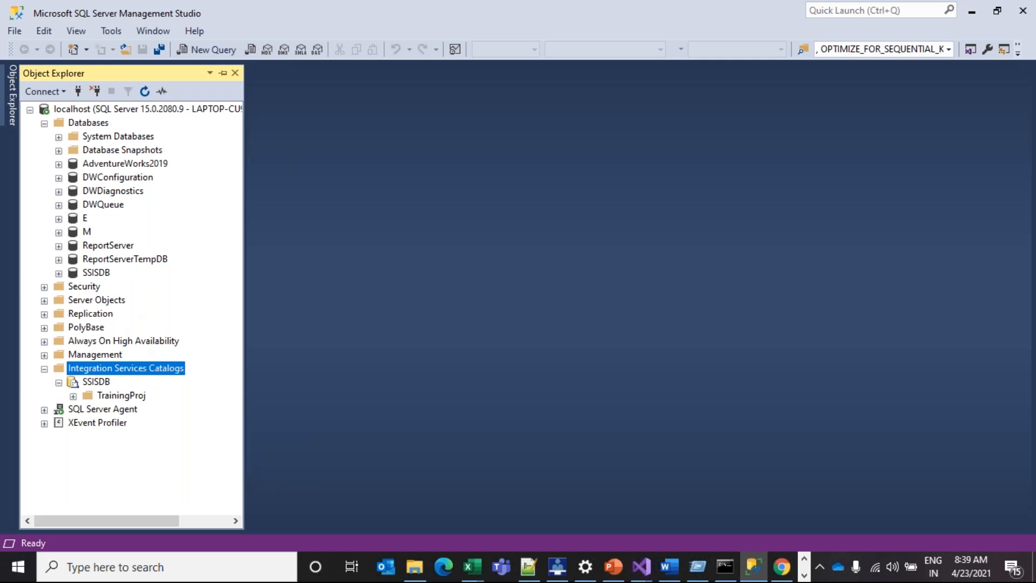
{"action": "left_click", "coordinate": [73, 396]}
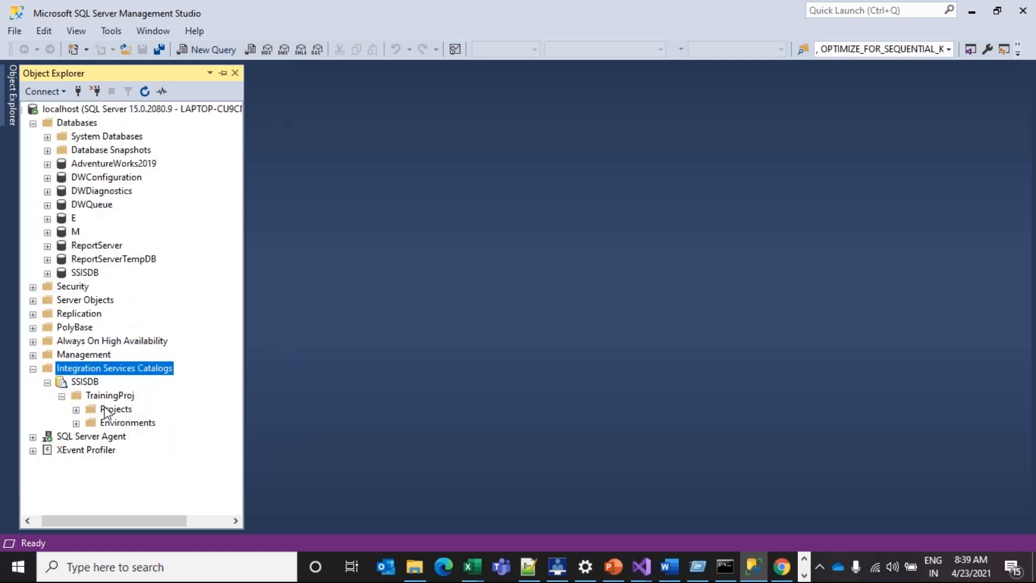
{"action": "left_click", "coordinate": [77, 410]}
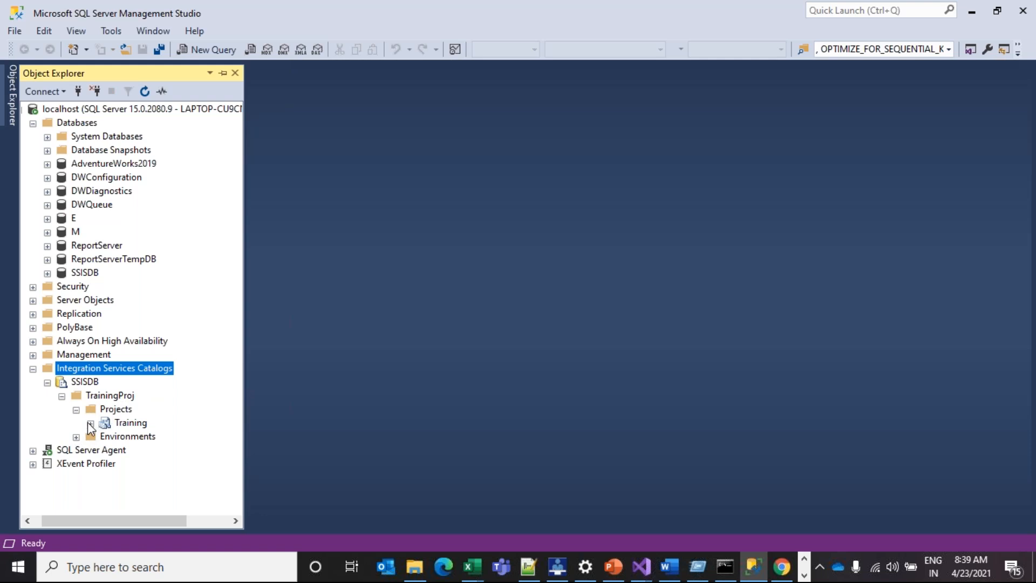
{"action": "left_click", "coordinate": [91, 424]}
{"action": "left_click", "coordinate": [129, 424]}
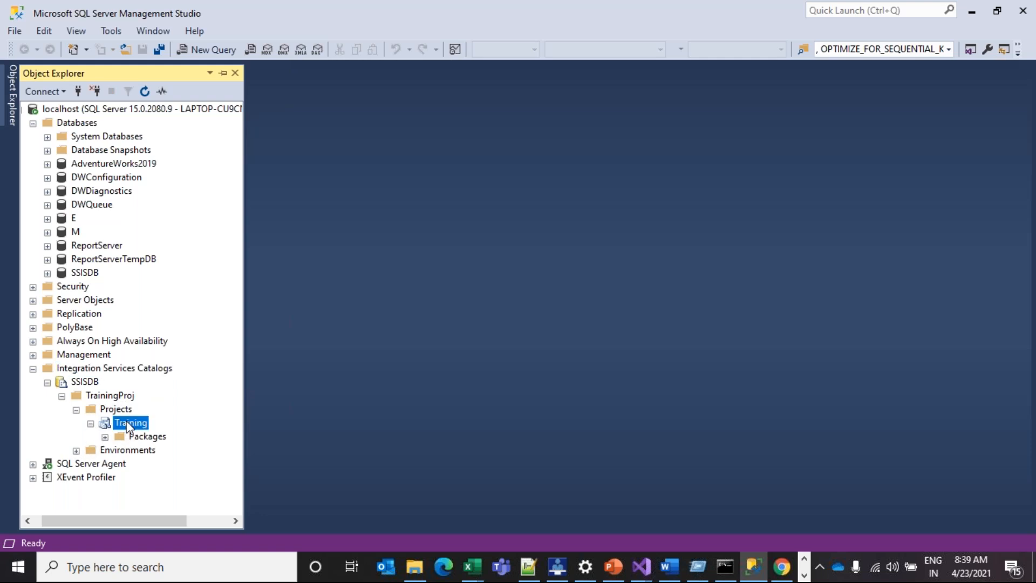
{"action": "left_click", "coordinate": [105, 437]}
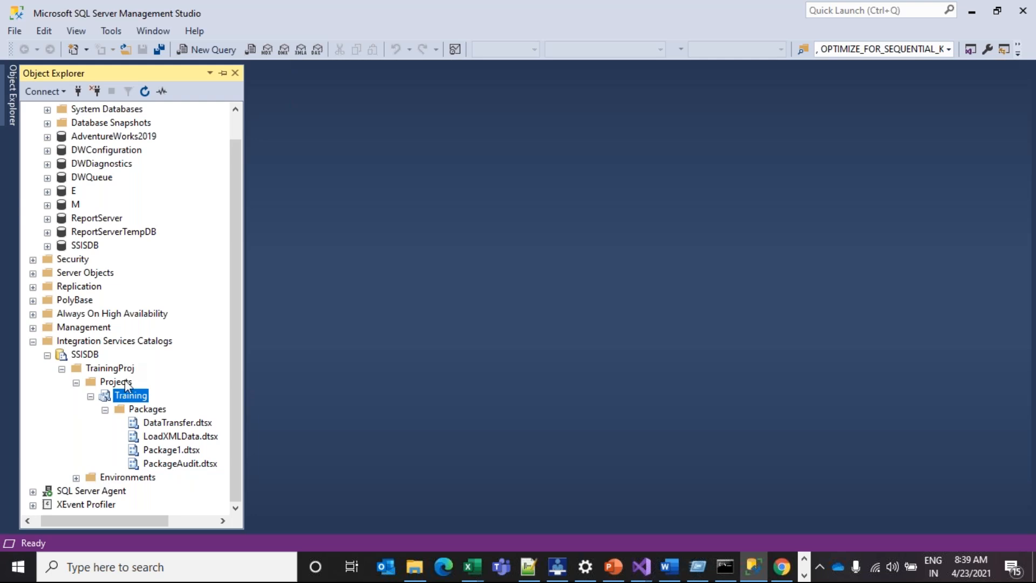
{"action": "left_click", "coordinate": [76, 479]}
Add an environment named TrainingDev under TrainingProj's Environments folder
{"action": "right_click", "coordinate": [116, 476]}
{"action": "left_click", "coordinate": [175, 478]}
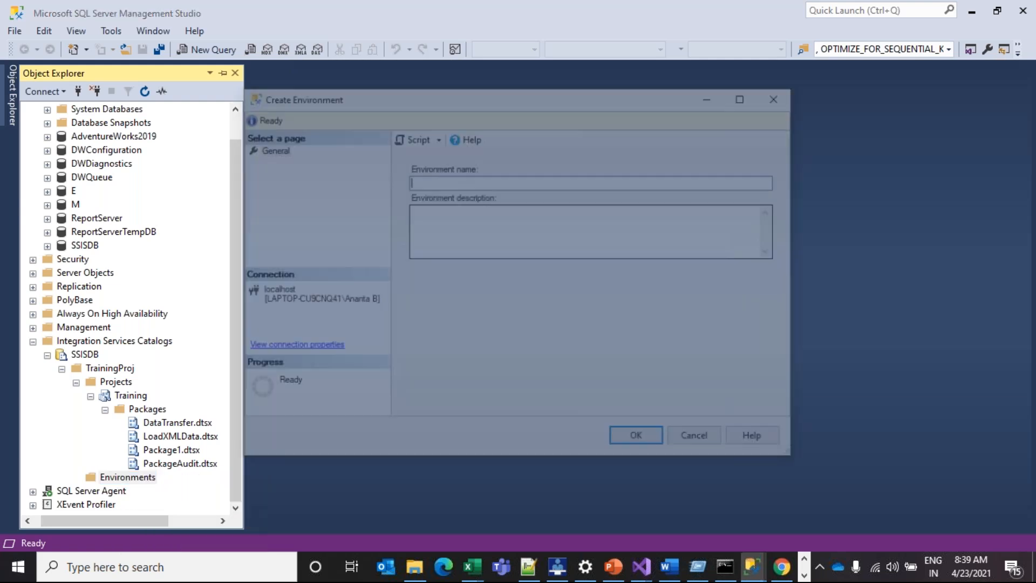
{"action": "left_click_drag", "start_coordinate": [380, 102], "coordinate": [423, 131]}
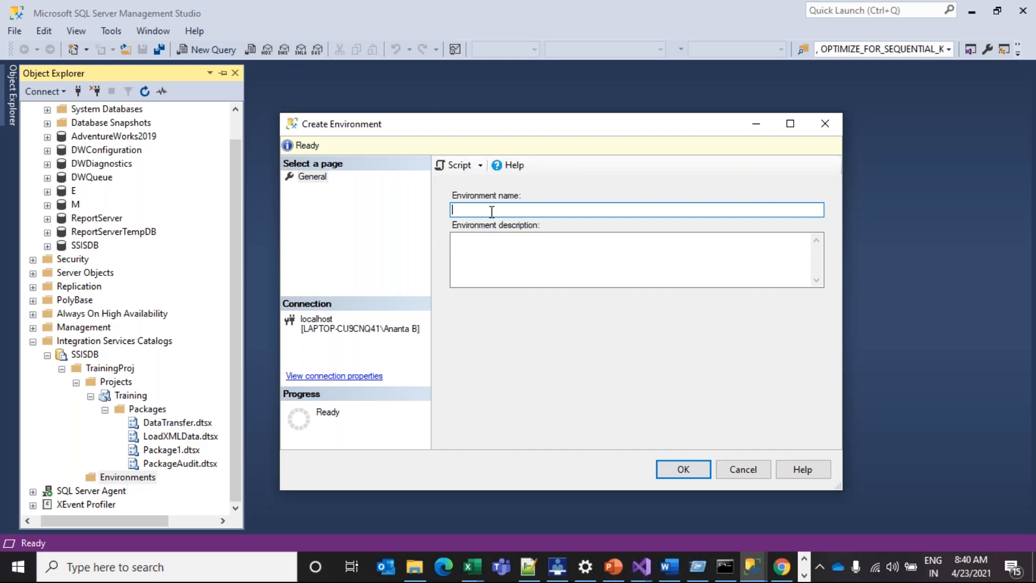
{"action": "type", "text": "Devq"}
{"action": "key", "text": "BackSpace"}
{"action": "type", "text": "TrainingDev"}
{"action": "left_click", "coordinate": [676, 468]}
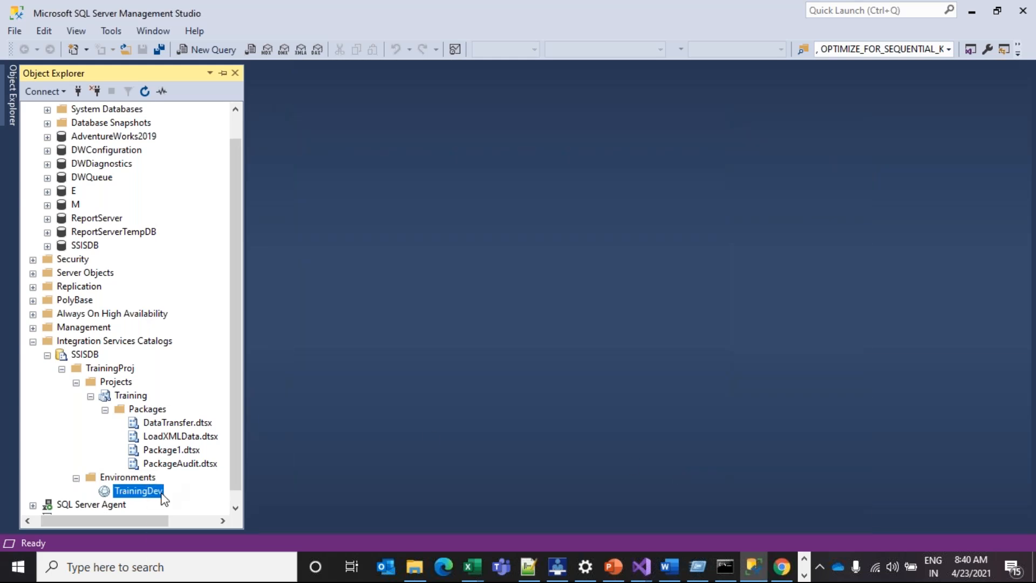
{"action": "left_click", "coordinate": [157, 492]}
{"action": "left_click", "coordinate": [109, 491]}
{"action": "double_click", "coordinate": [131, 492]}
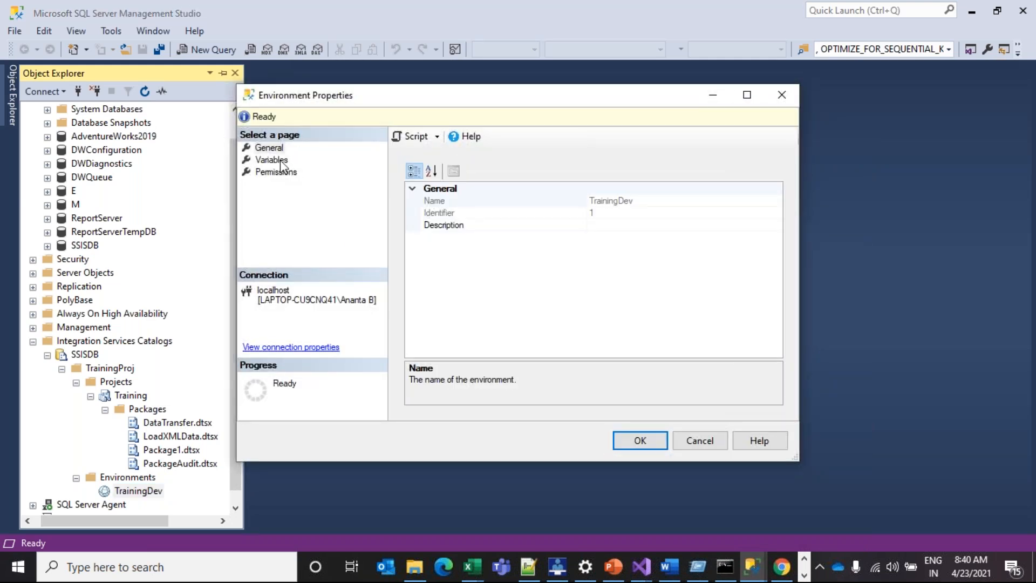
{"action": "left_click", "coordinate": [273, 160]}
{"action": "left_click", "coordinate": [462, 204]}
{"action": "left_click", "coordinate": [550, 201]}
{"action": "left_click", "coordinate": [540, 212]}
{"action": "left_click", "coordinate": [449, 197]}
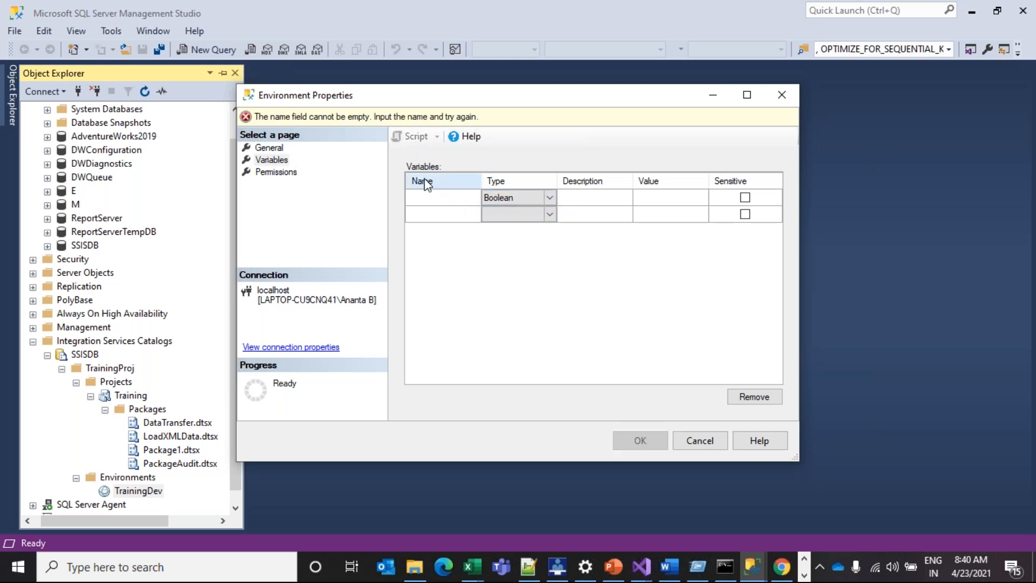
{"action": "type", "text": "Sta"}
{"action": "key", "text": "BackSpace"}
{"action": "type", "text": "e"}
{"action": "left_click", "coordinate": [432, 216]}
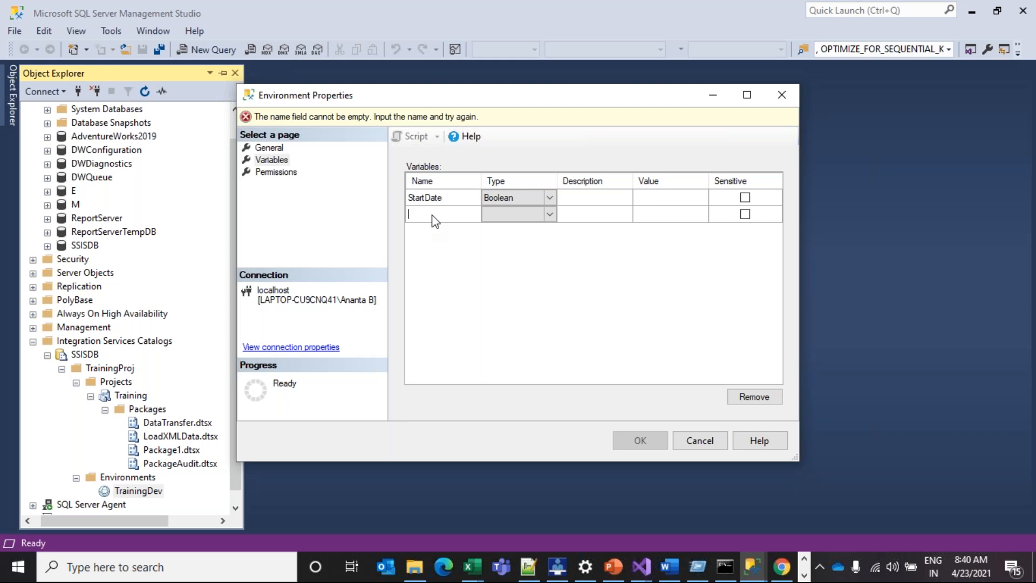
{"action": "type", "text": "Enddate"}
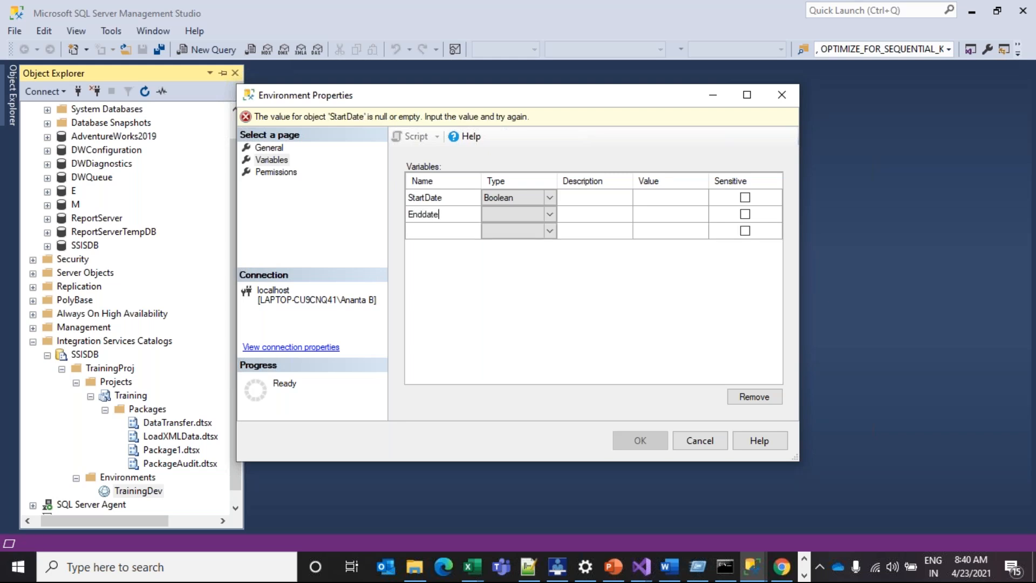
{"action": "left_click", "coordinate": [595, 199]}
{"action": "left_click", "coordinate": [645, 201]}
{"action": "type", "text": "89890"}
{"action": "left_click", "coordinate": [671, 217]}
{"action": "type", "text": "dfdfdf"}
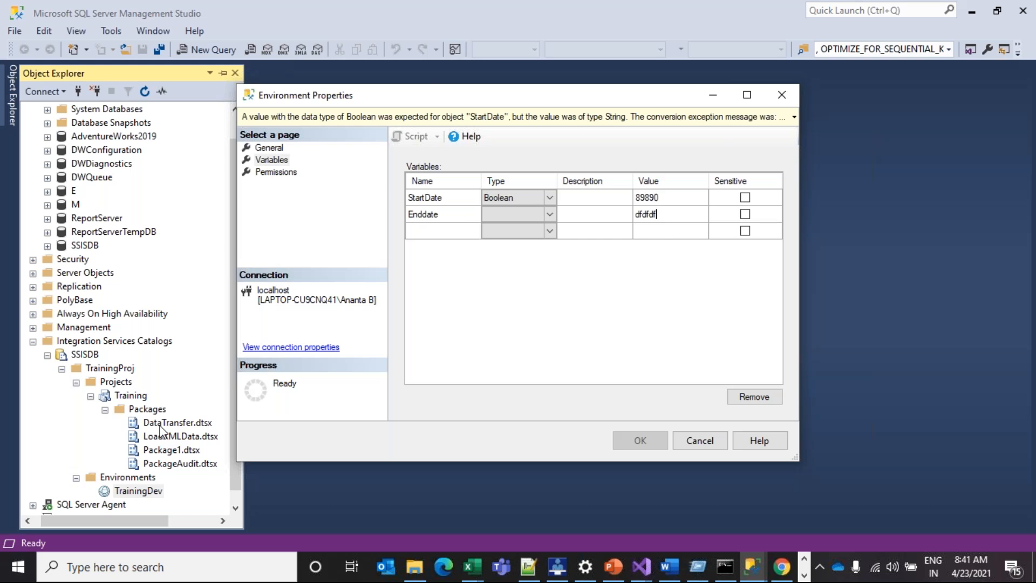
{"action": "left_click", "coordinate": [448, 200]}
{"action": "left_click", "coordinate": [439, 219]}
{"action": "left_click", "coordinate": [656, 199]}
{"action": "left_click", "coordinate": [672, 215]}
{"action": "left_click", "coordinate": [667, 197]}
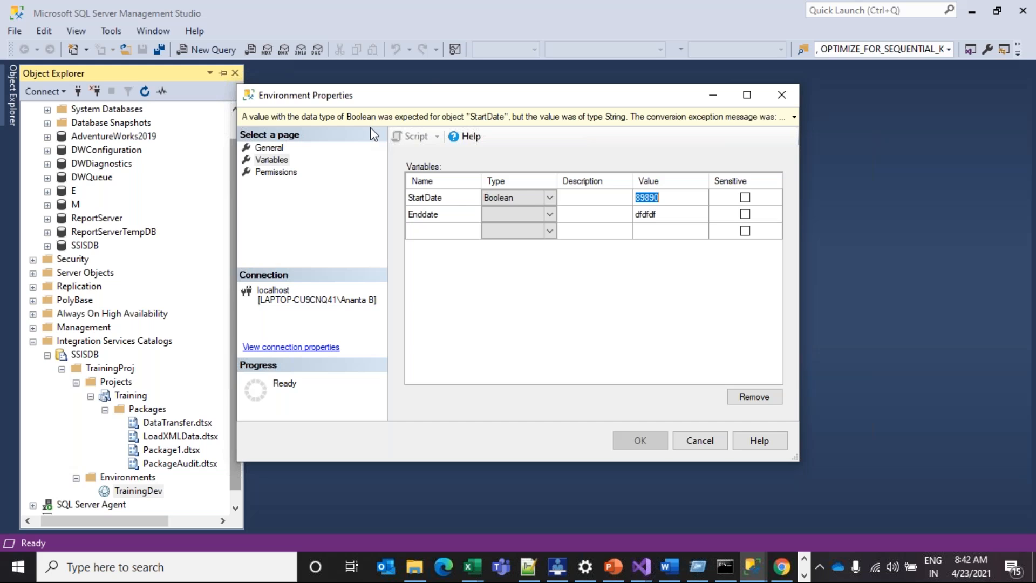
{"action": "left_click", "coordinate": [782, 97]}
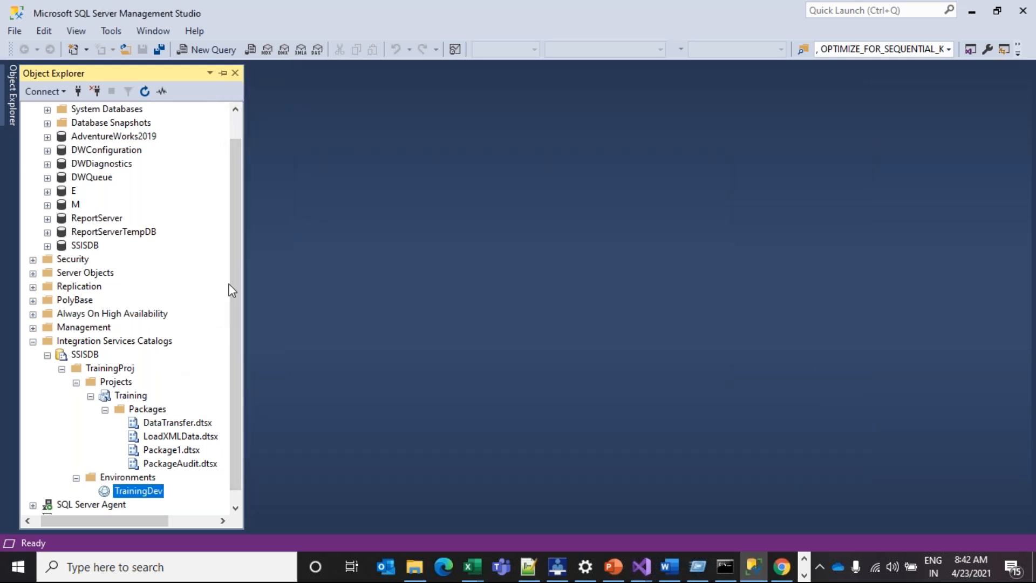
Expand SQL Server Agent and its Jobs folder, then start a New Job
{"action": "scroll", "coordinate": [233, 281], "scroll_direction": "down", "scroll_amount": 1}
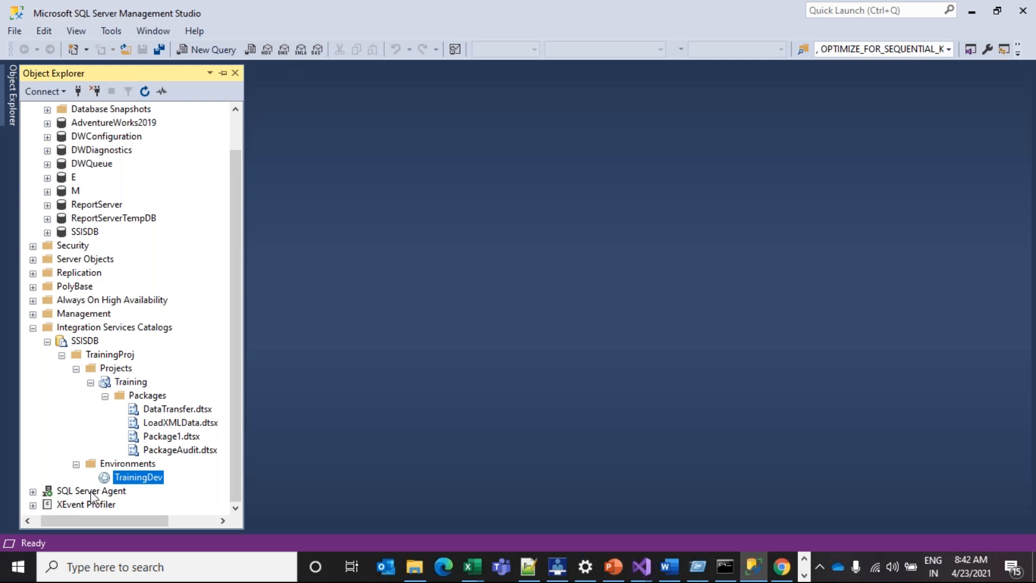
{"action": "left_click", "coordinate": [46, 492]}
{"action": "left_click", "coordinate": [33, 491]}
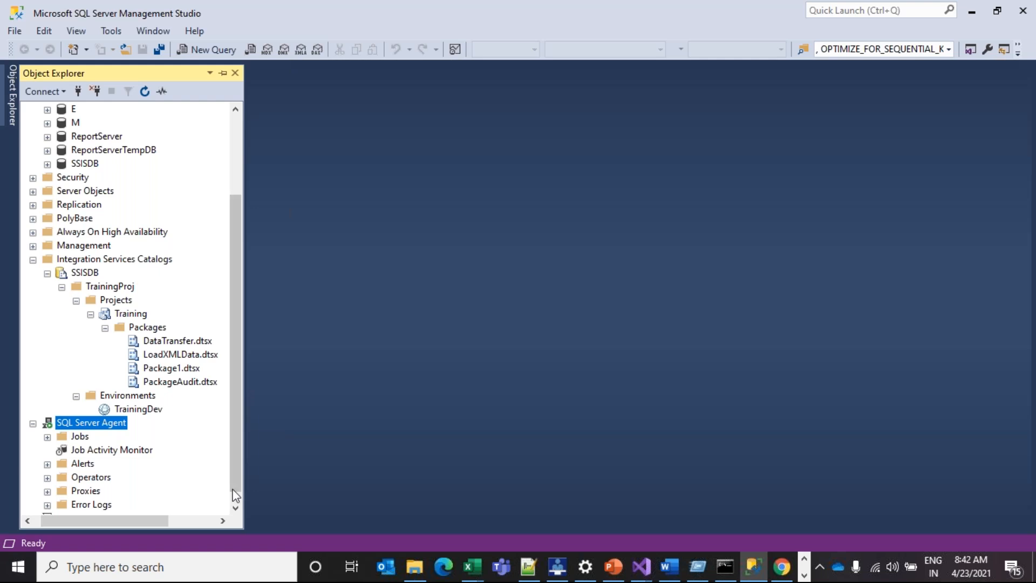
{"action": "scroll", "coordinate": [241, 486], "scroll_direction": "down", "scroll_amount": 1}
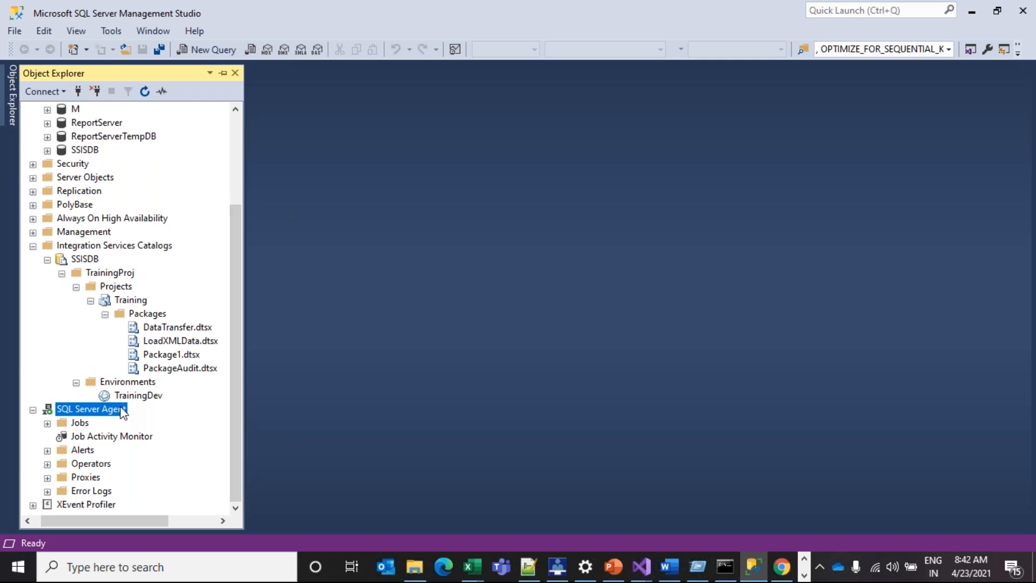
{"action": "right_click", "coordinate": [104, 397]}
{"action": "right_click", "coordinate": [87, 412]}
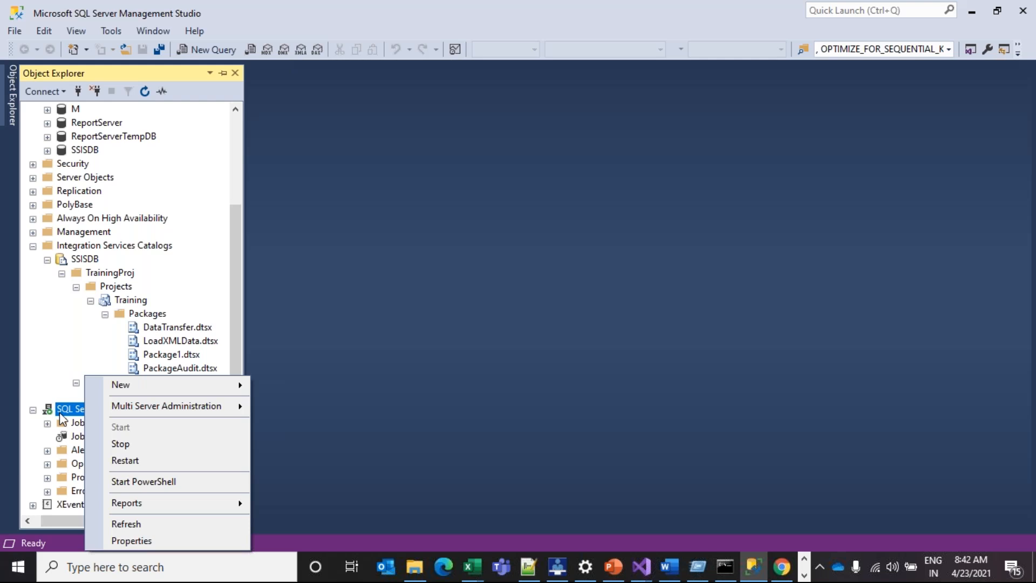
{"action": "left_click", "coordinate": [65, 388]}
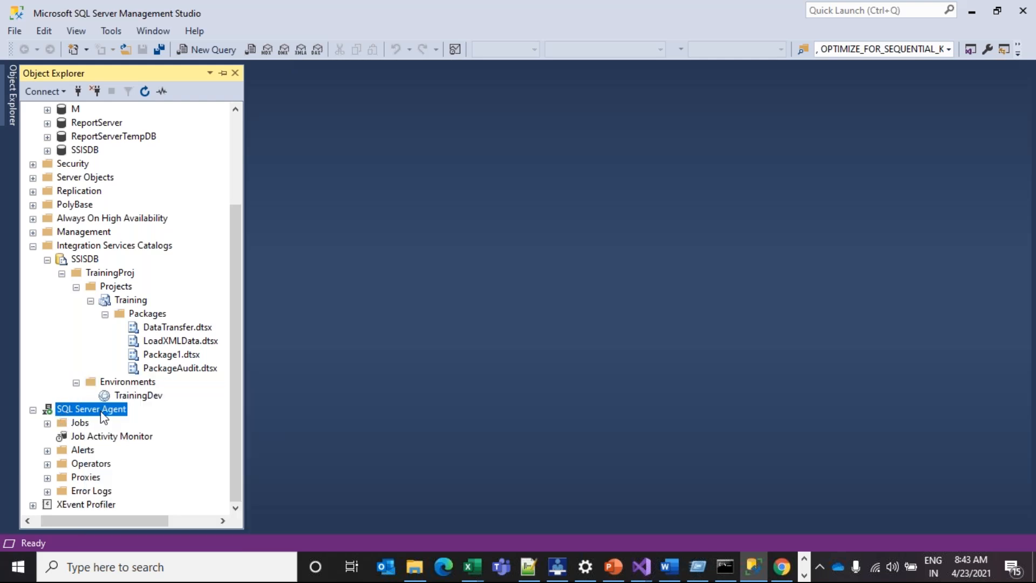
{"action": "left_click", "coordinate": [61, 426]}
{"action": "double_click", "coordinate": [62, 426]}
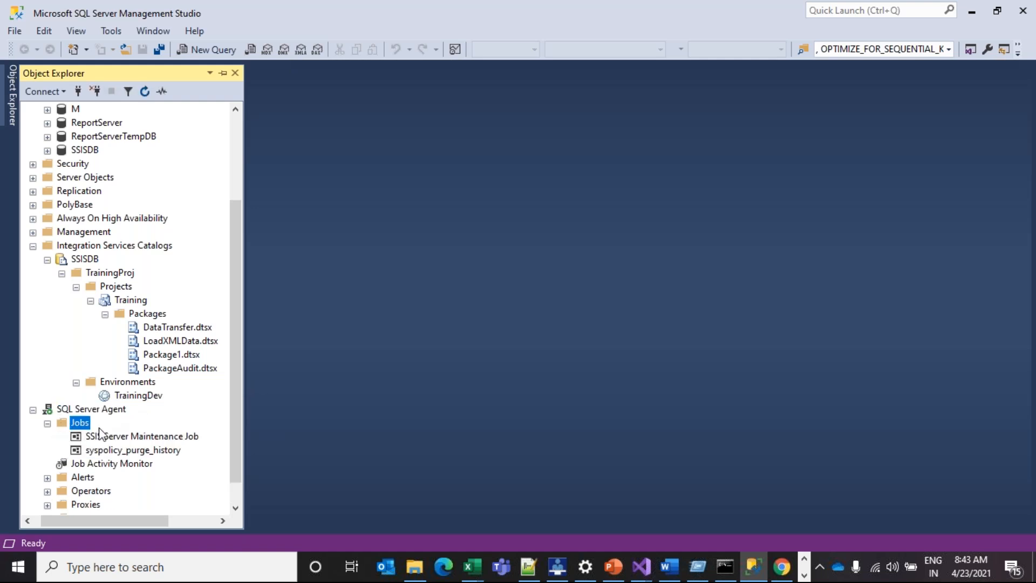
{"action": "right_click", "coordinate": [80, 423]}
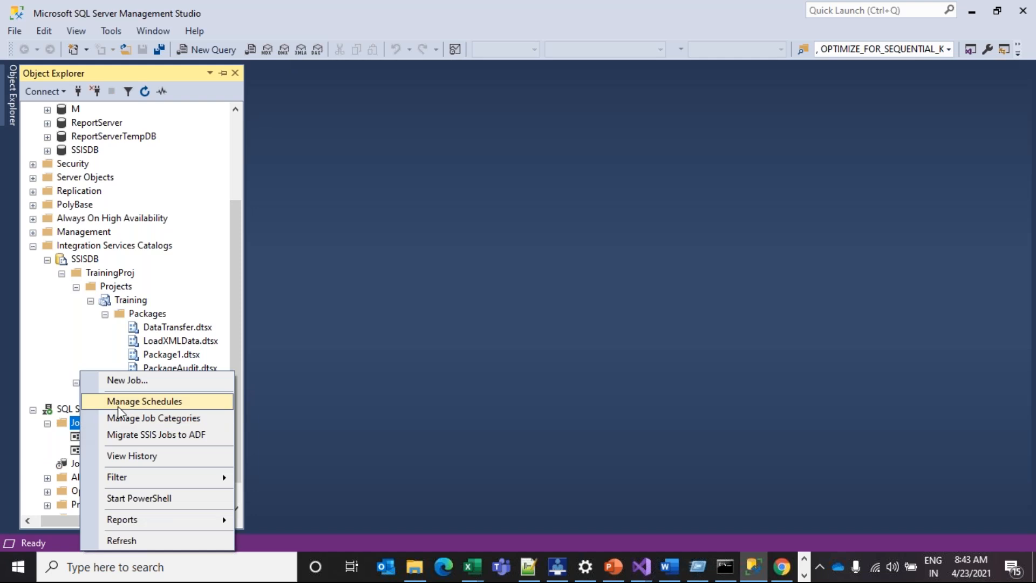
{"action": "left_click", "coordinate": [139, 381]}
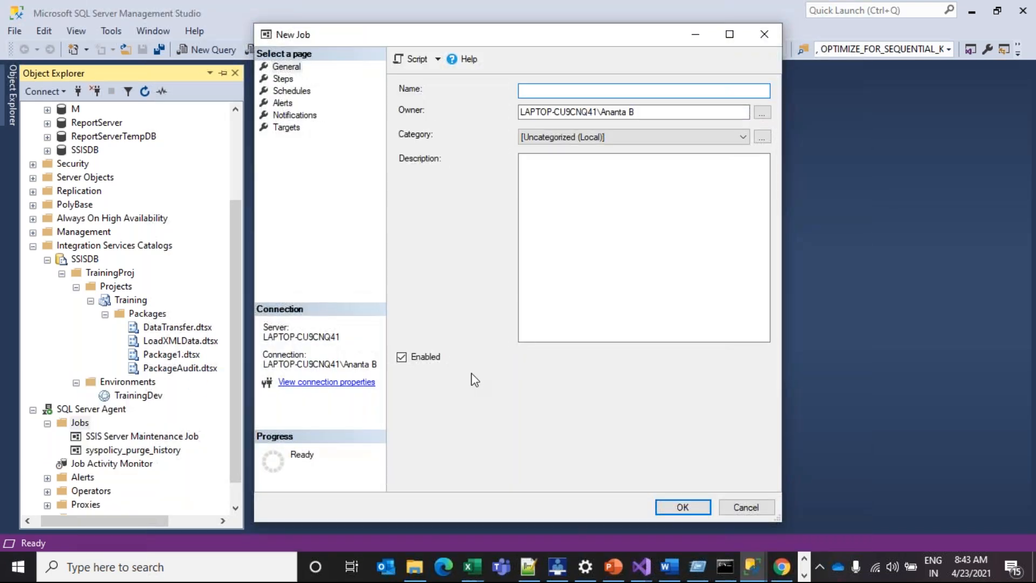
Name the job TrainingJob and add a new step from the Steps page
{"action": "type", "text": "TrainingJob"}
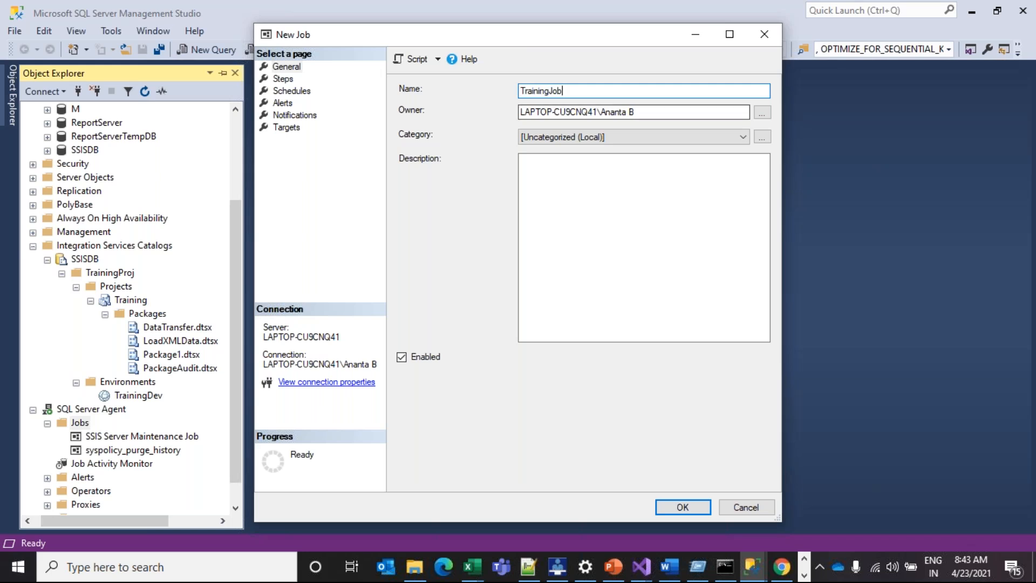
{"action": "left_click", "coordinate": [283, 79]}
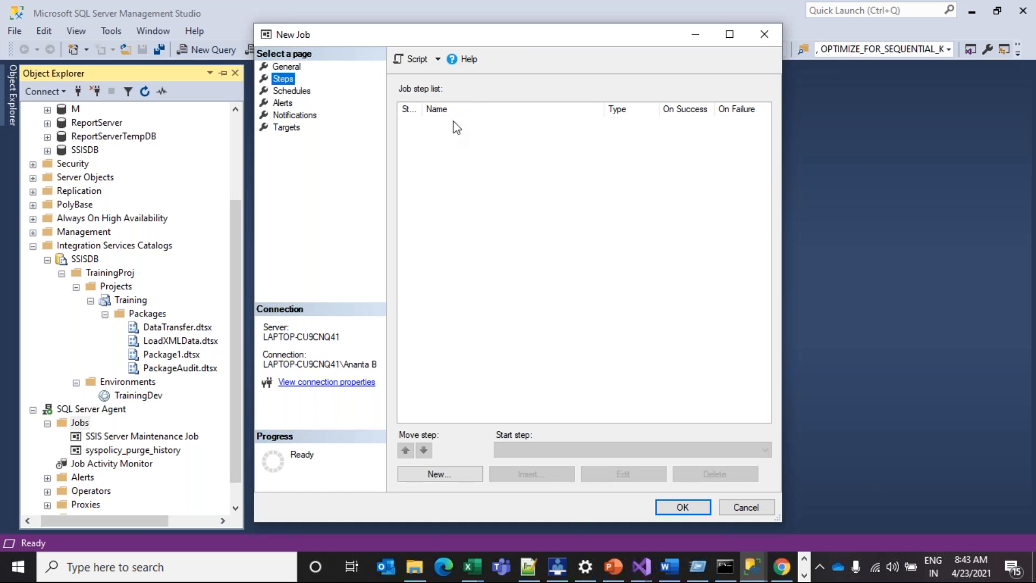
{"action": "left_click", "coordinate": [445, 478]}
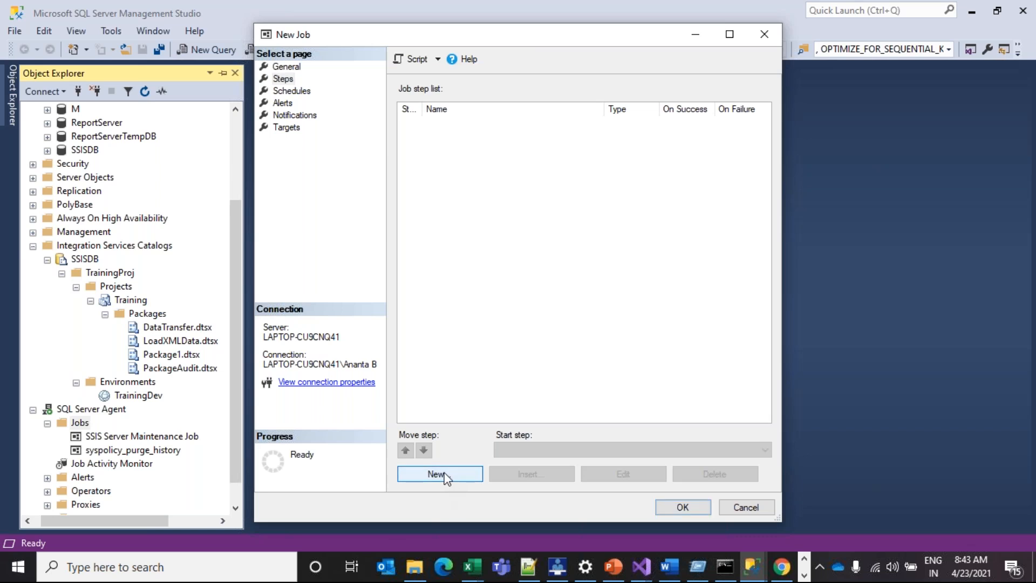
{"action": "left_click", "coordinate": [467, 474]}
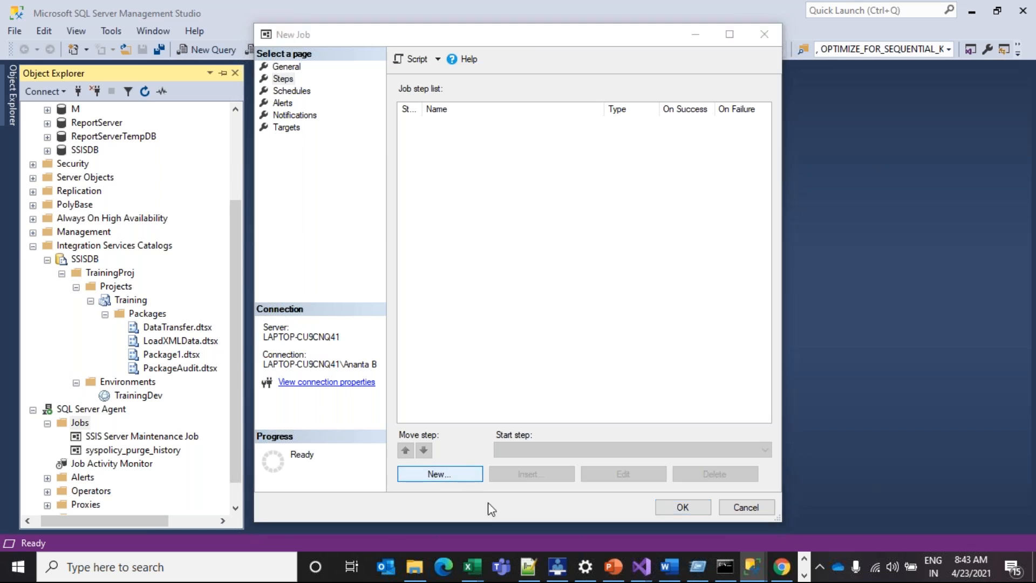
{"action": "left_click_drag", "start_coordinate": [603, 38], "coordinate": [564, 105]}
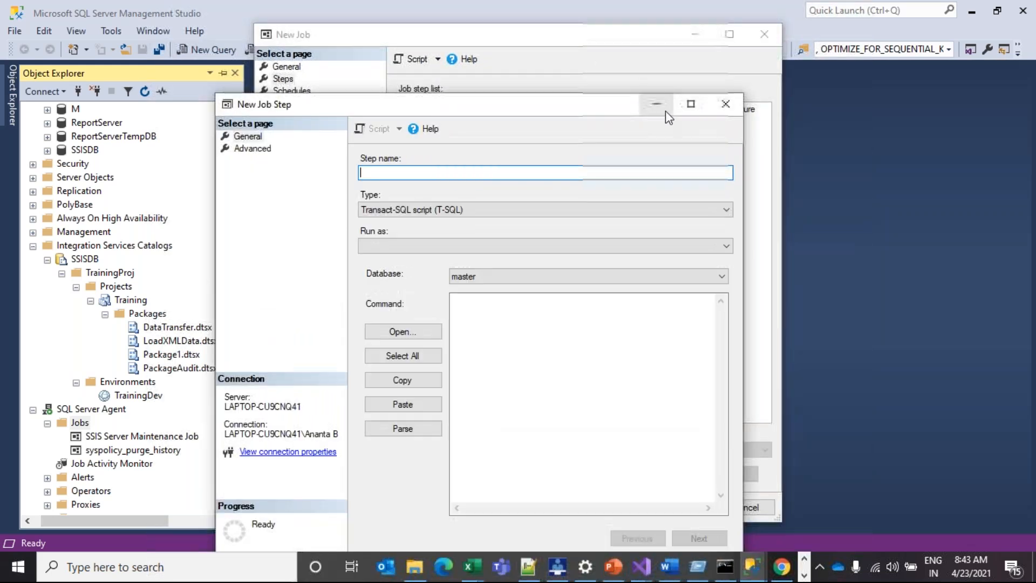
Set the step type to SQL Server Integration Services Package and name it Training Package Execution
{"action": "left_click", "coordinate": [693, 103]}
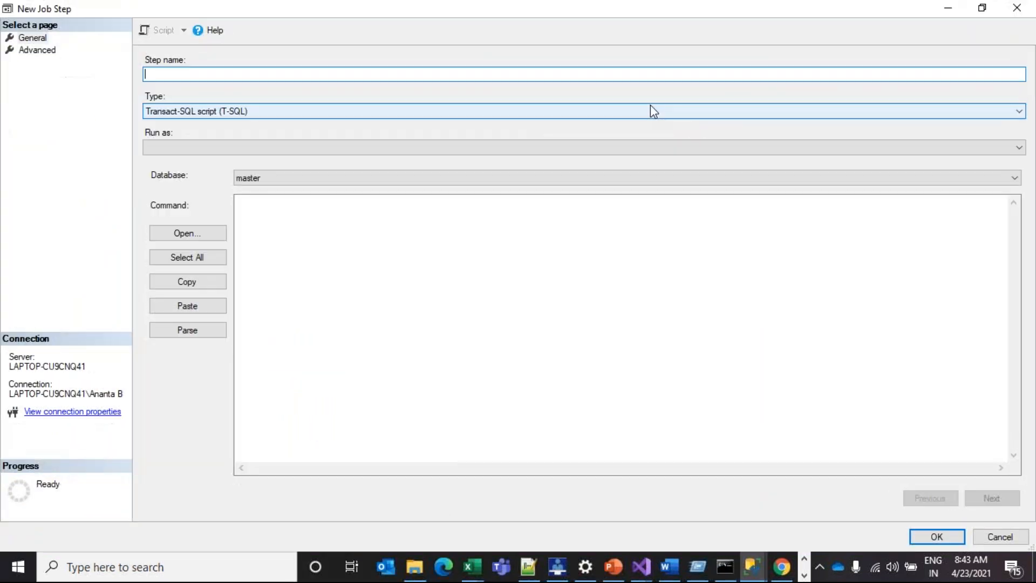
{"action": "left_click", "coordinate": [265, 110]}
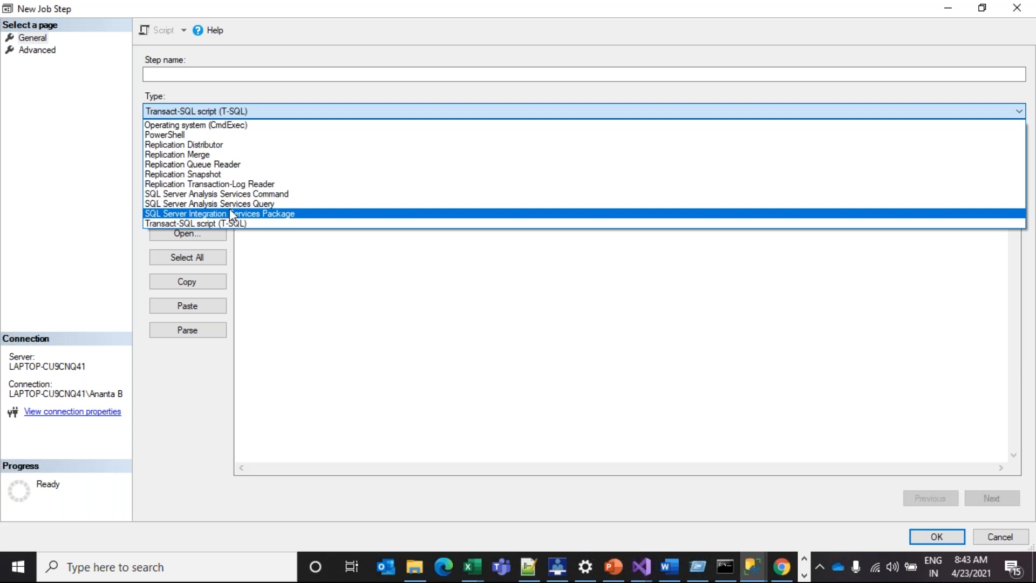
{"action": "left_click", "coordinate": [272, 214]}
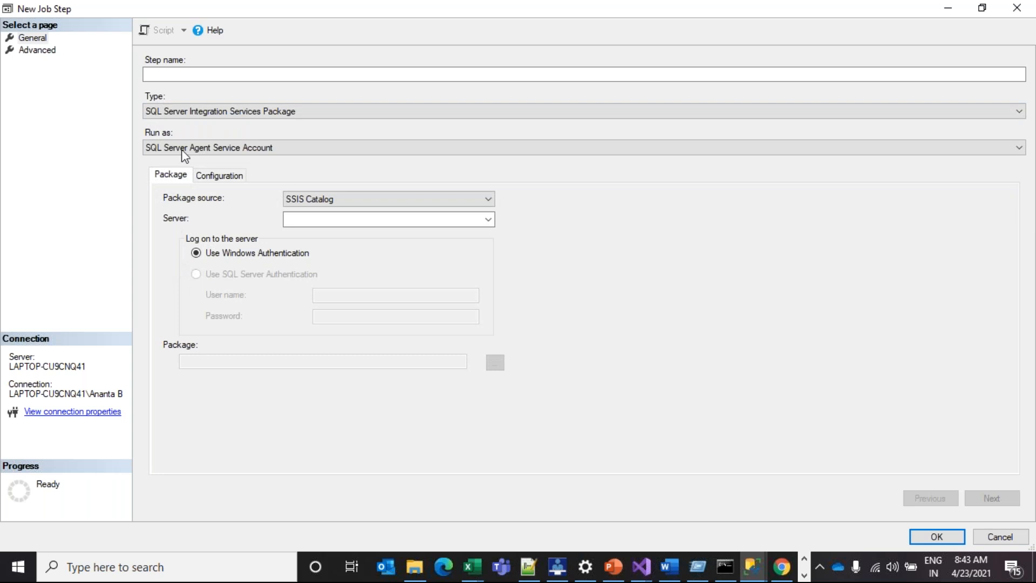
{"action": "left_click", "coordinate": [175, 74]}
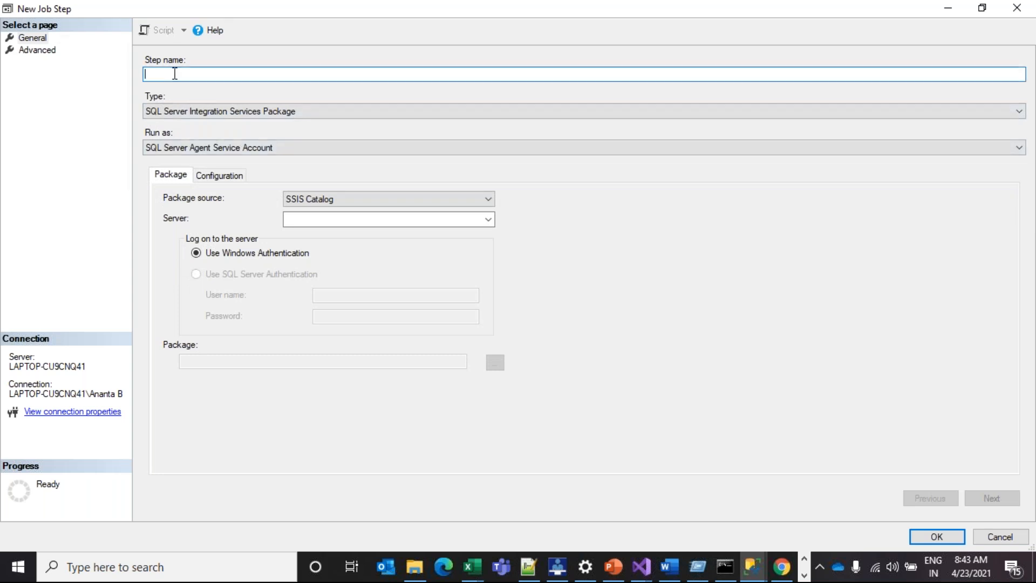
{"action": "type", "text": "Training Package Execution"}
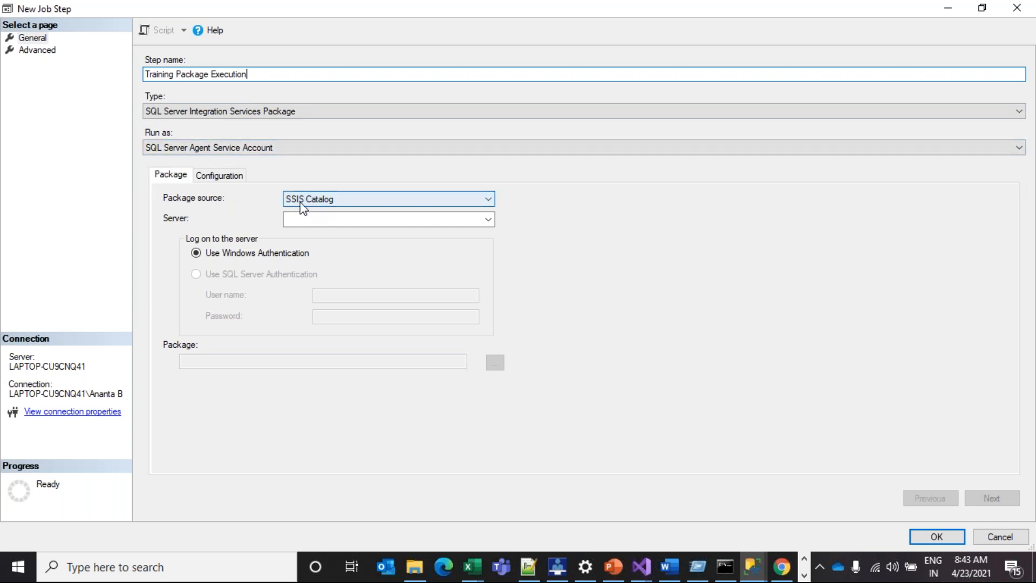
{"action": "left_click", "coordinate": [489, 220]}
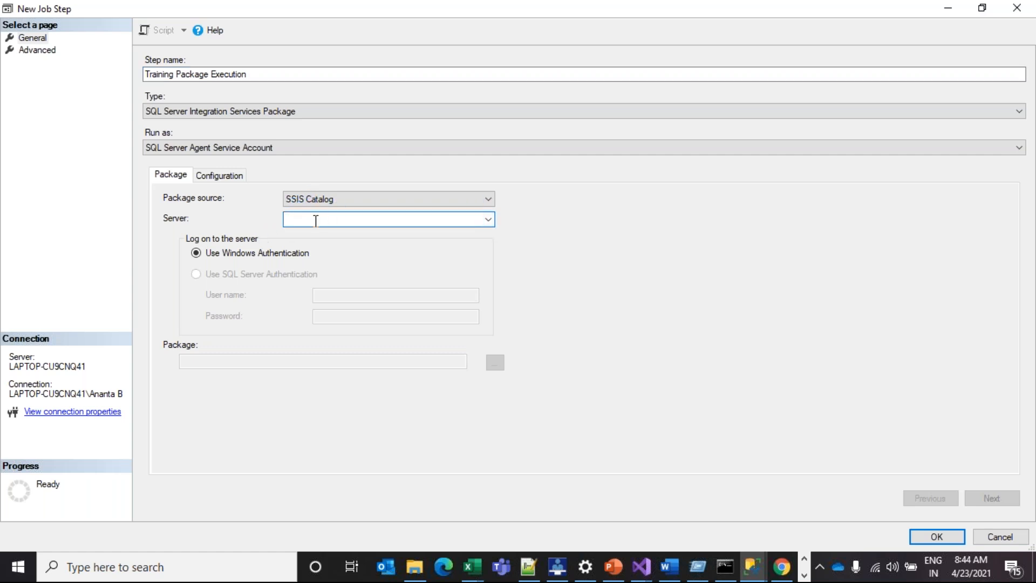
Set the job step's server to '.' (the local instance)
{"action": "type", "text": "."}
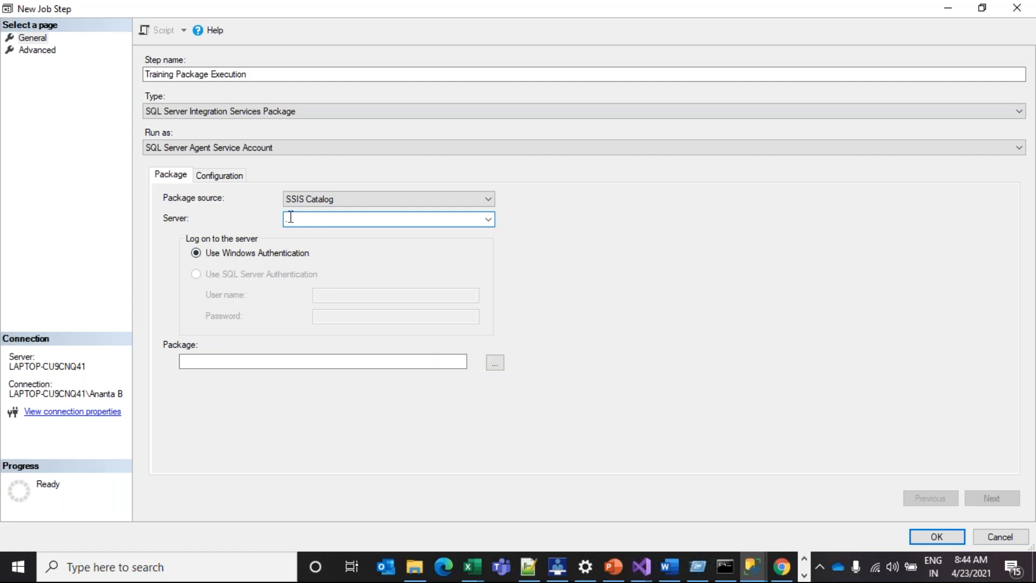
{"action": "key", "text": "BackSpace"}
{"action": "type", "text": "."}
Choose \SSISDB\TrainingProj\Training\PackageAudit.dtsx as the package and view its Configuration parameters
{"action": "left_click", "coordinate": [495, 363]}
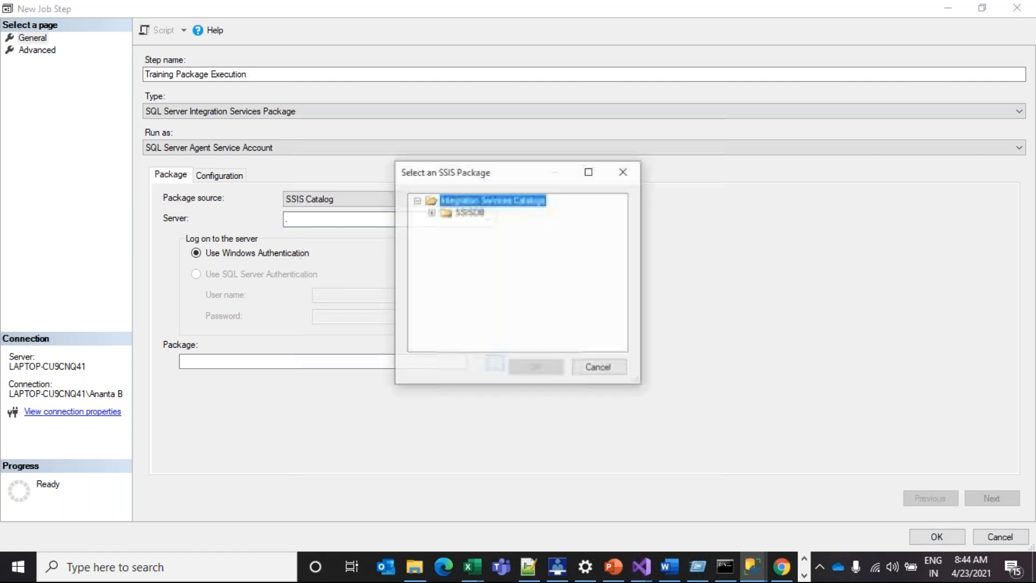
{"action": "left_click", "coordinate": [431, 212]}
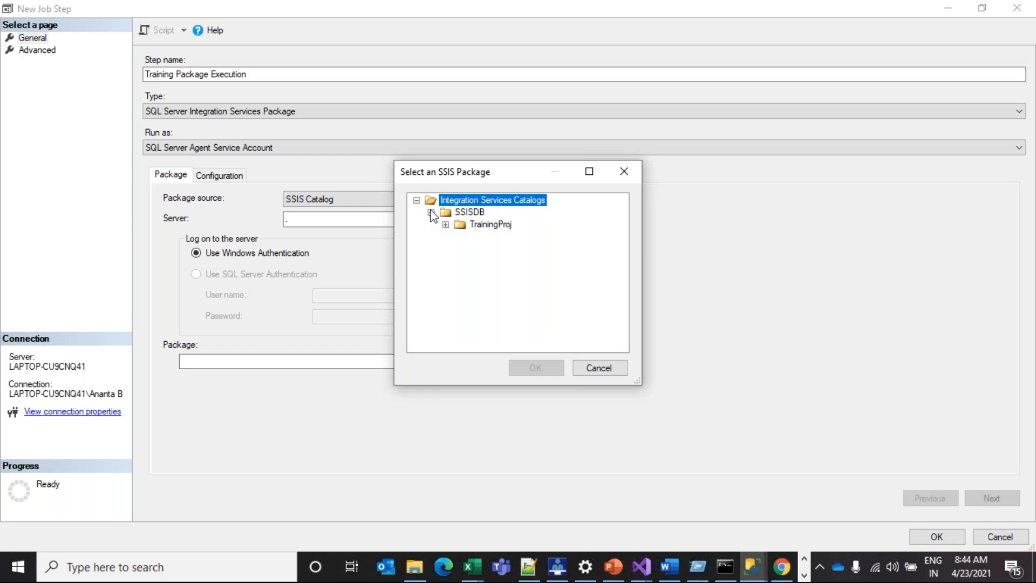
{"action": "left_click", "coordinate": [445, 225]}
{"action": "left_click", "coordinate": [460, 237]}
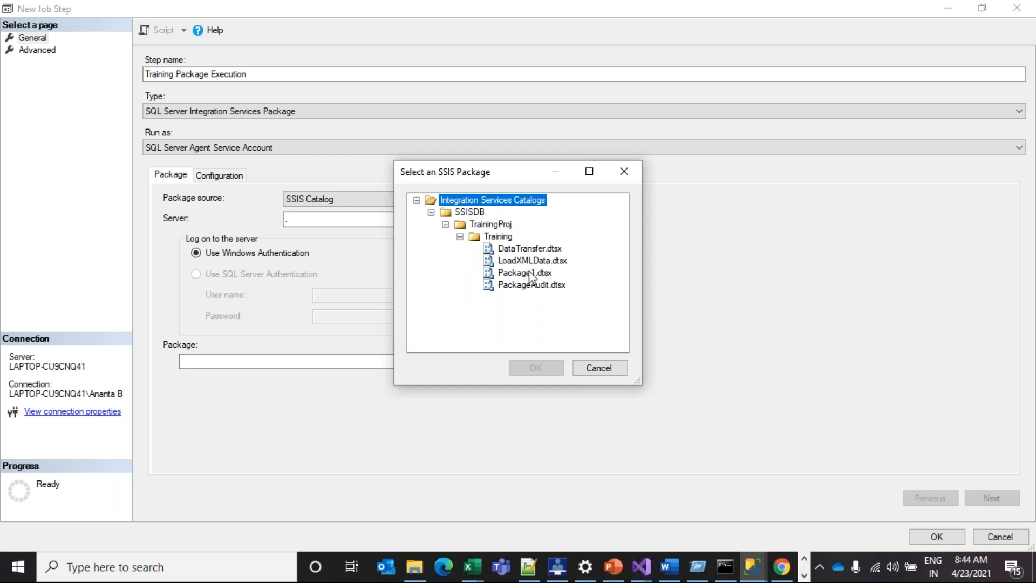
{"action": "left_click", "coordinate": [523, 285]}
{"action": "left_click", "coordinate": [556, 369]}
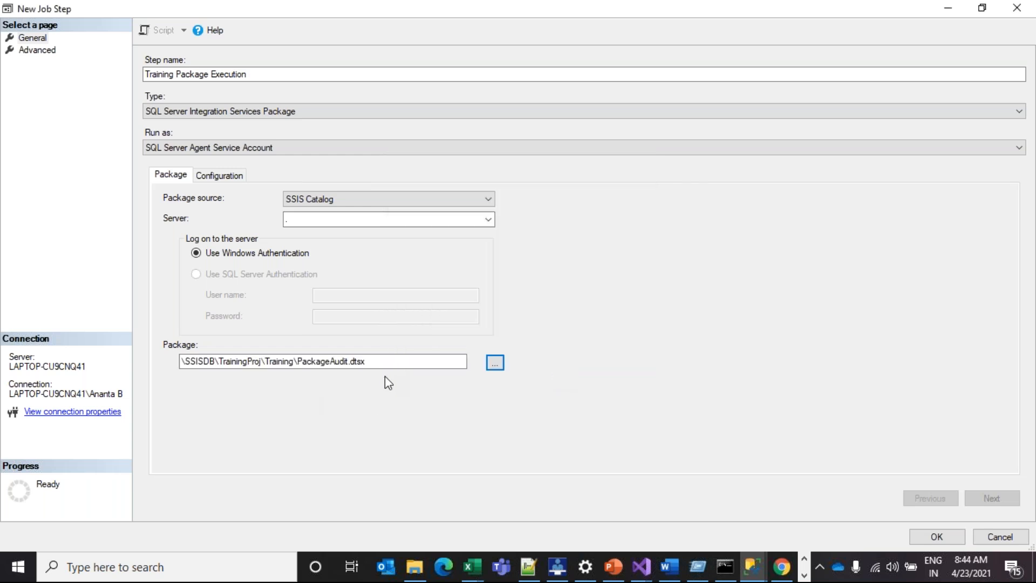
{"action": "left_click", "coordinate": [225, 176]}
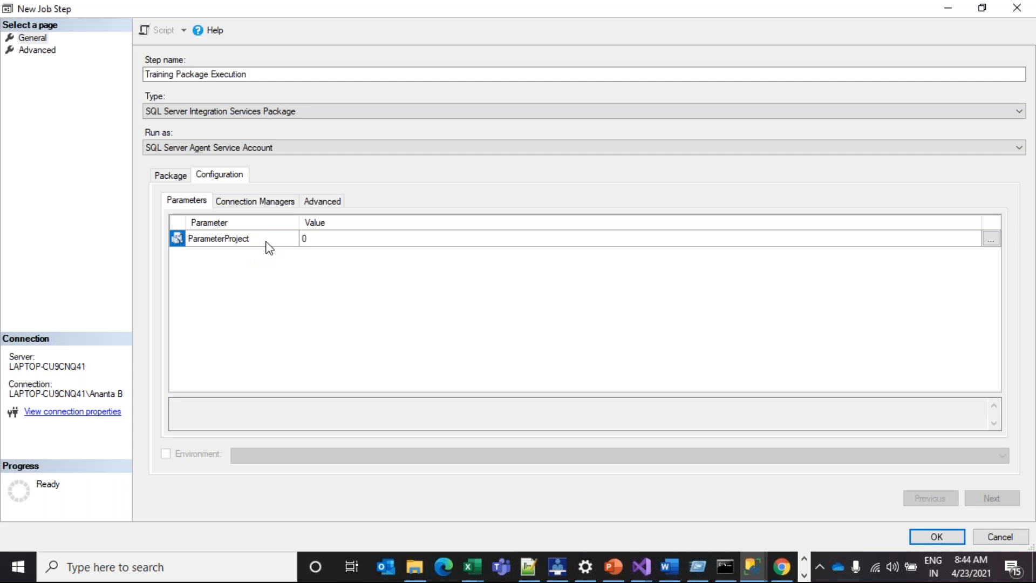
Review the step's Connection Managers and Advanced options, then inspect the PackageAudit package path
{"action": "left_click", "coordinate": [267, 200]}
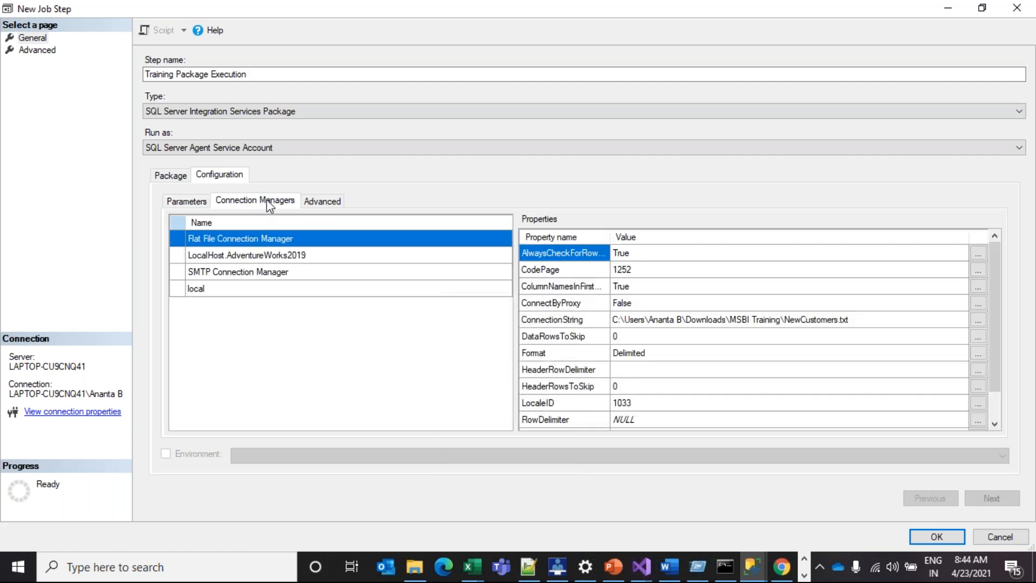
{"action": "left_click", "coordinate": [335, 200]}
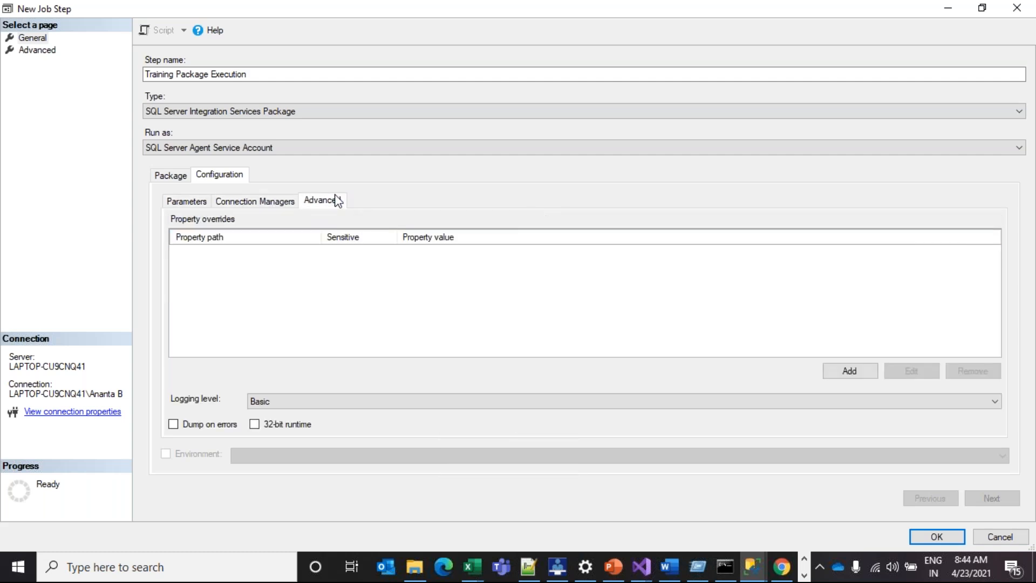
{"action": "left_click", "coordinate": [168, 176]}
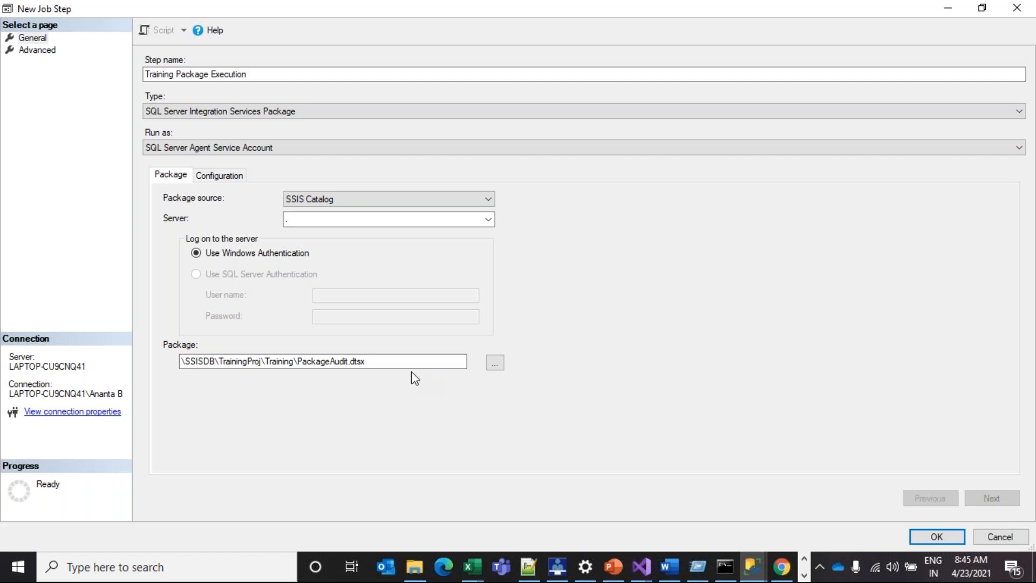
{"action": "left_click", "coordinate": [387, 366]}
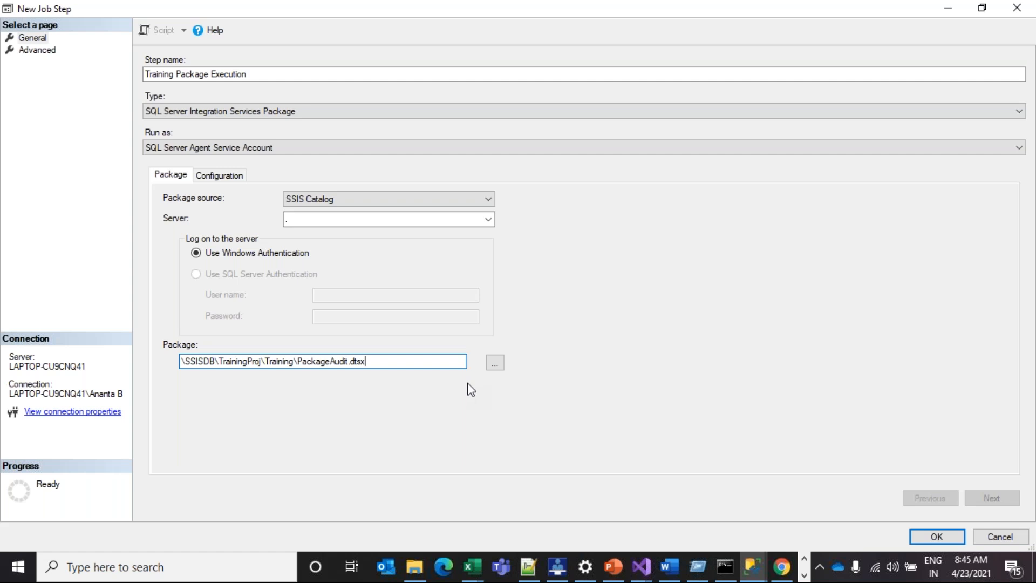
{"action": "left_click_drag", "start_coordinate": [376, 362], "coordinate": [163, 380]}
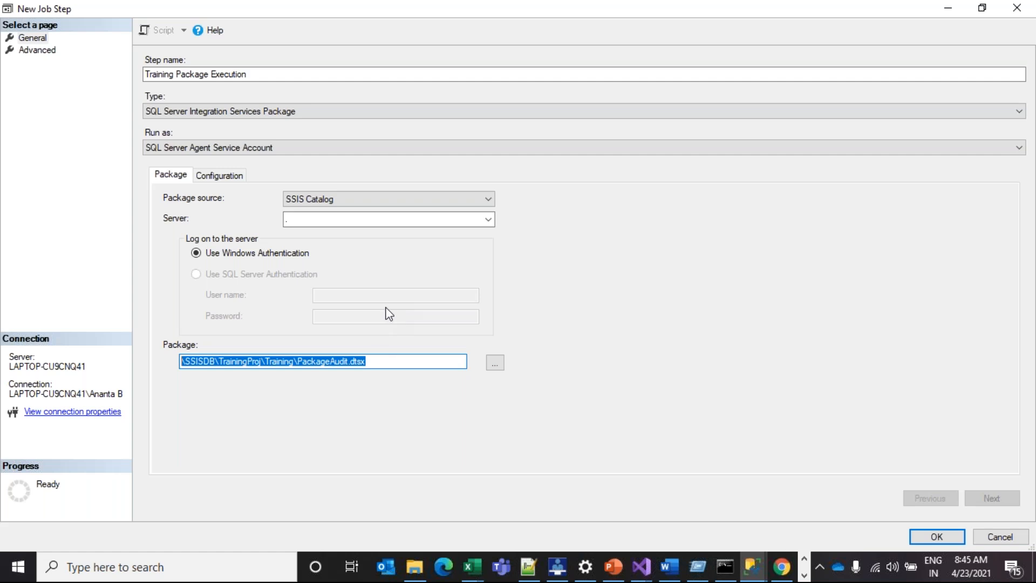
{"action": "left_click", "coordinate": [393, 360]}
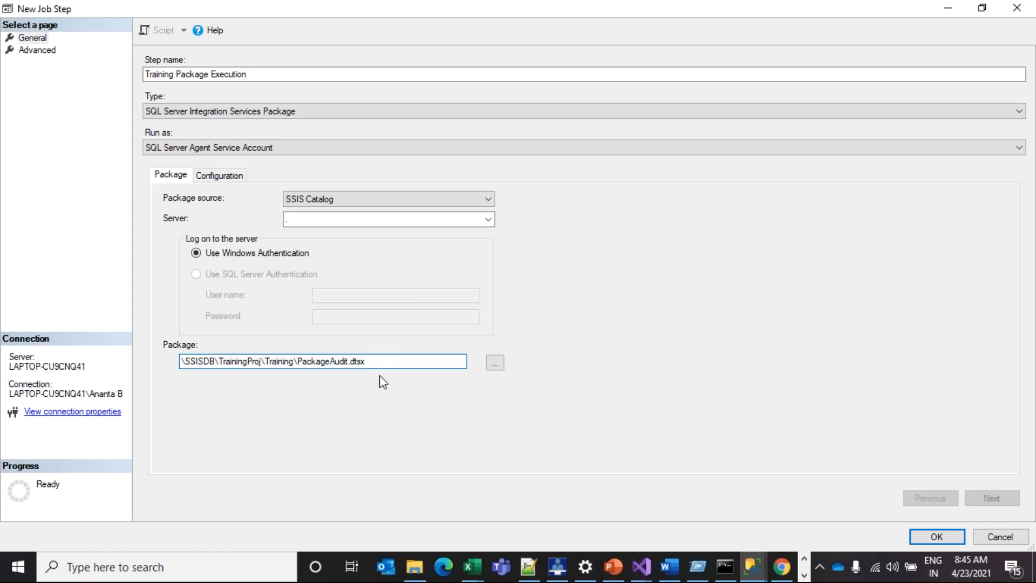
Enable the 32-bit runtime under Configuration > Advanced
{"action": "left_click", "coordinate": [201, 175]}
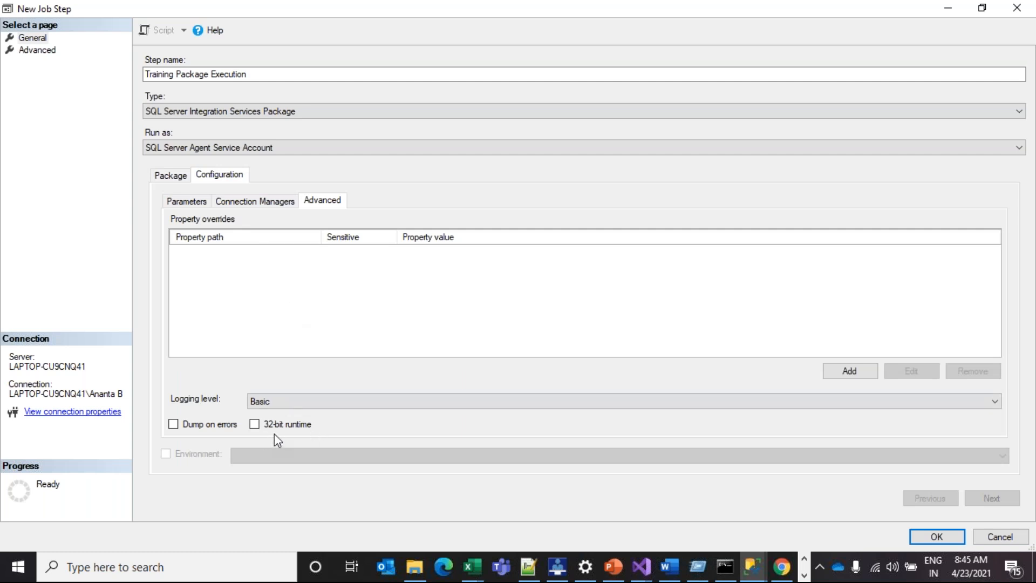
{"action": "left_click", "coordinate": [255, 424]}
{"action": "left_click", "coordinate": [641, 567]}
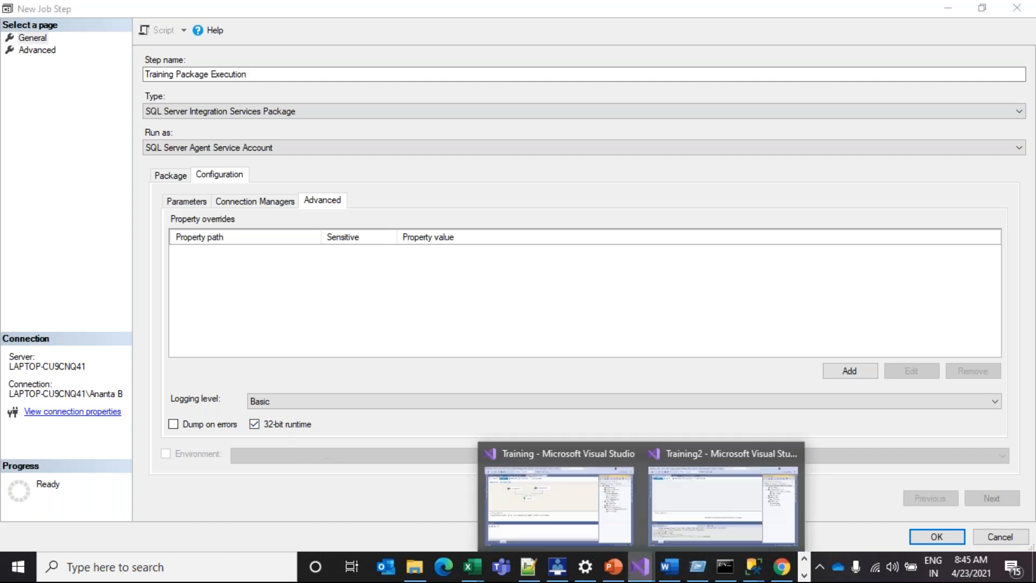
In the Training project's Debugging properties, switch Run64BitRuntime to False
{"action": "left_click", "coordinate": [571, 501]}
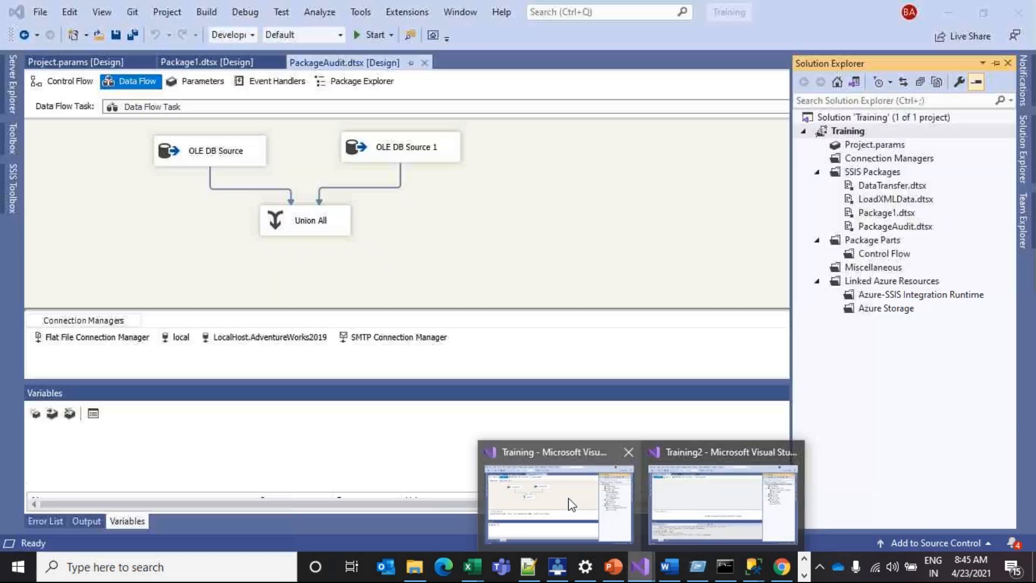
{"action": "right_click", "coordinate": [834, 129]}
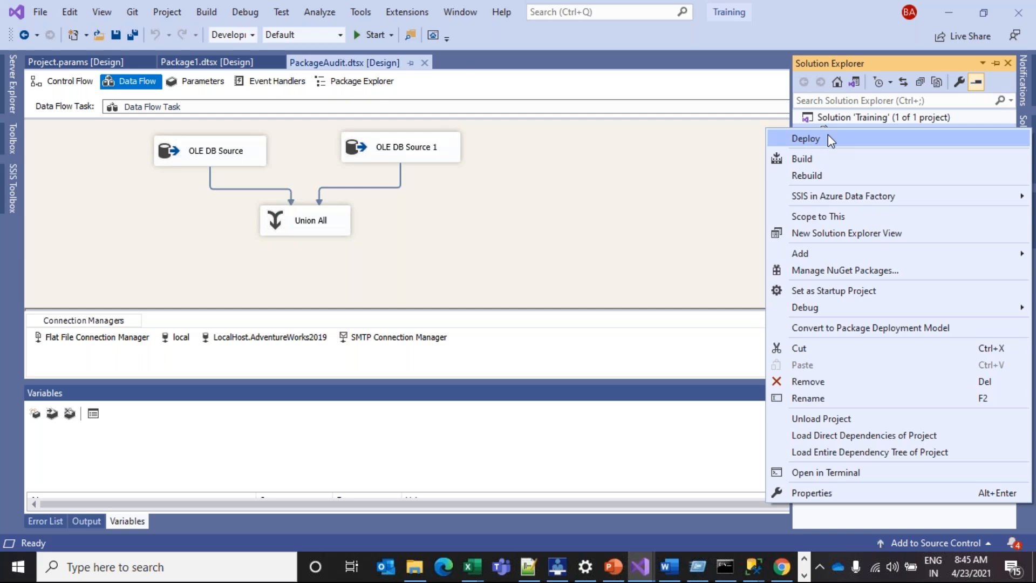
{"action": "left_click", "coordinate": [857, 493]}
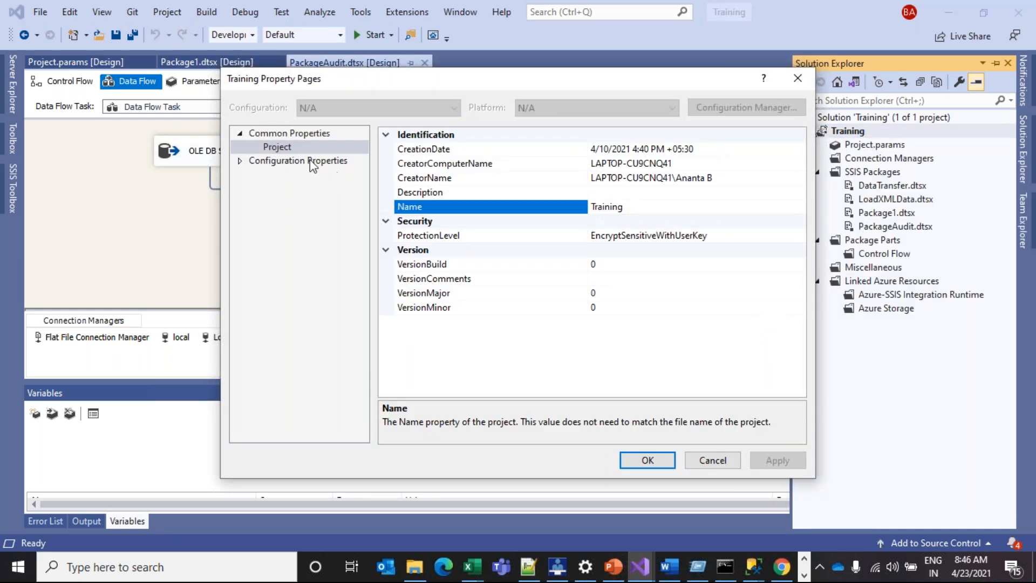
{"action": "left_click", "coordinate": [240, 161]}
{"action": "left_click", "coordinate": [285, 185]}
{"action": "left_click", "coordinate": [287, 201]}
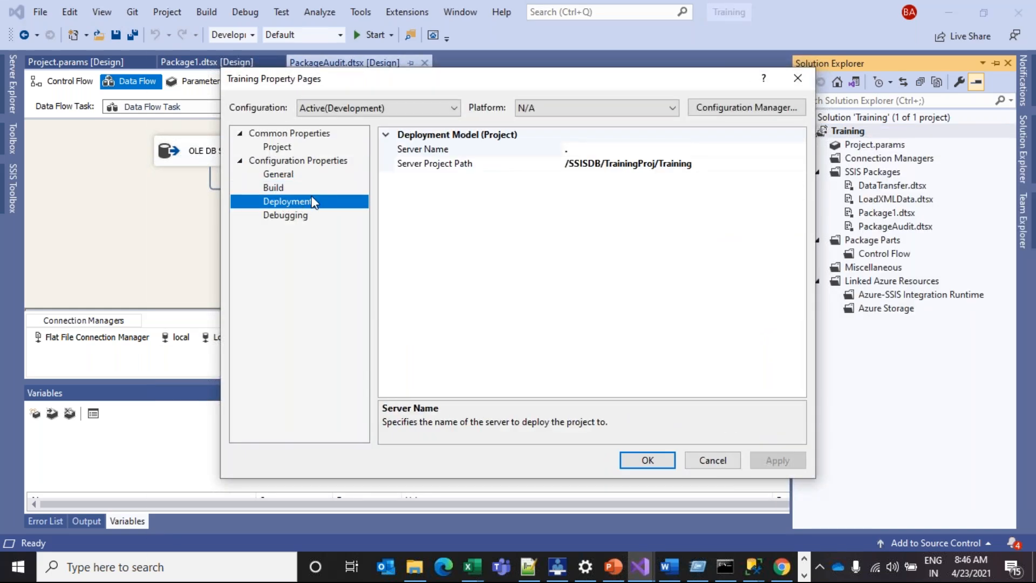
{"action": "left_click", "coordinate": [298, 216]}
{"action": "left_click", "coordinate": [597, 196]}
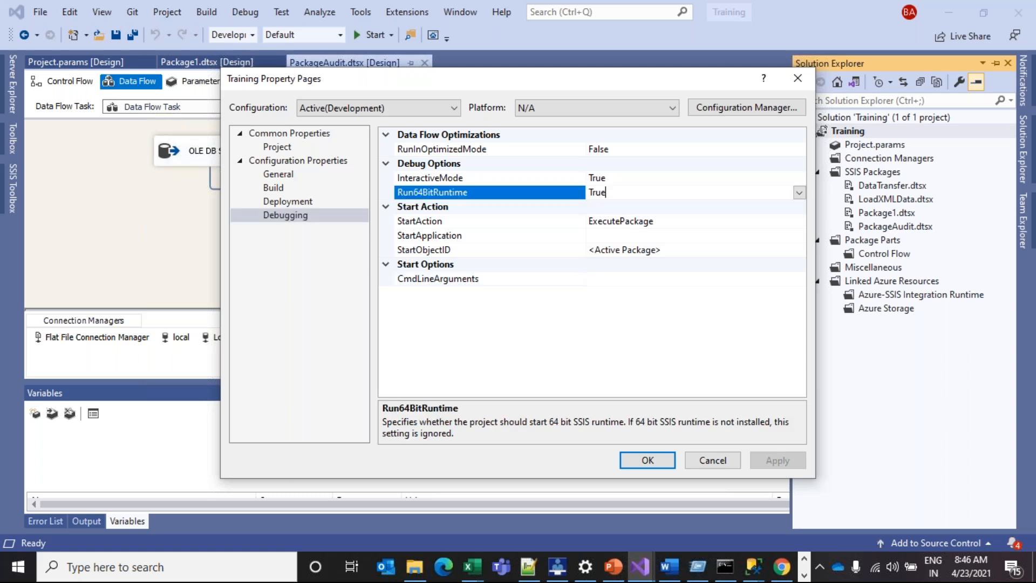
{"action": "left_click", "coordinate": [799, 193]}
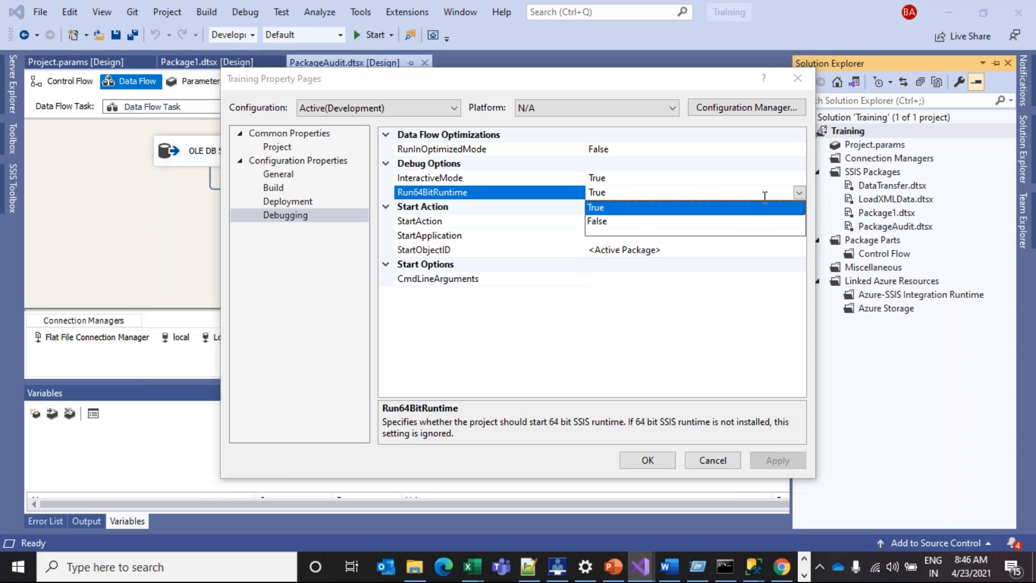
{"action": "left_click", "coordinate": [599, 221]}
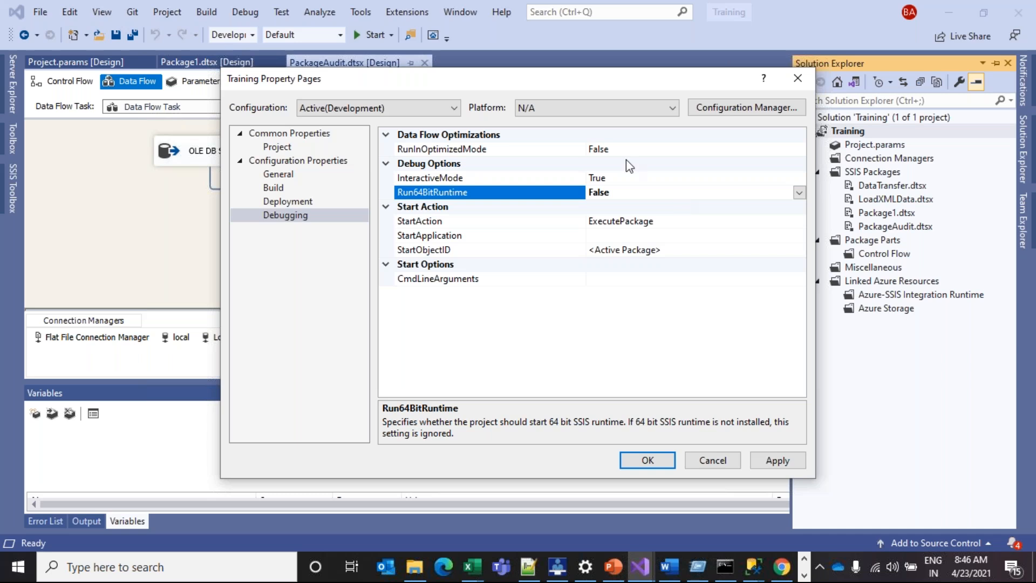
Close the Training project property pages without applying the Run64BitRuntime change
{"action": "left_click", "coordinate": [753, 566]}
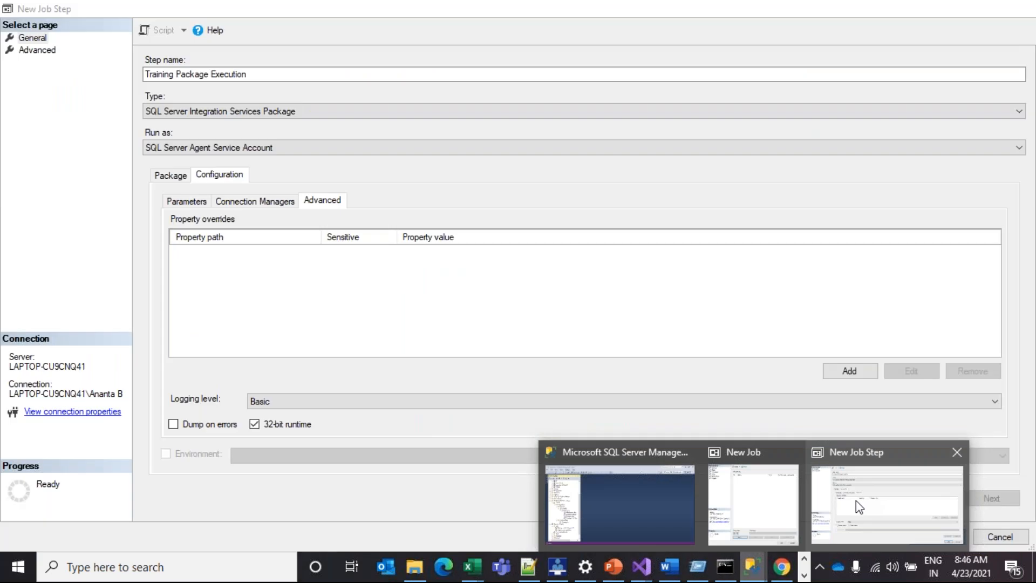
{"action": "left_click", "coordinate": [859, 502]}
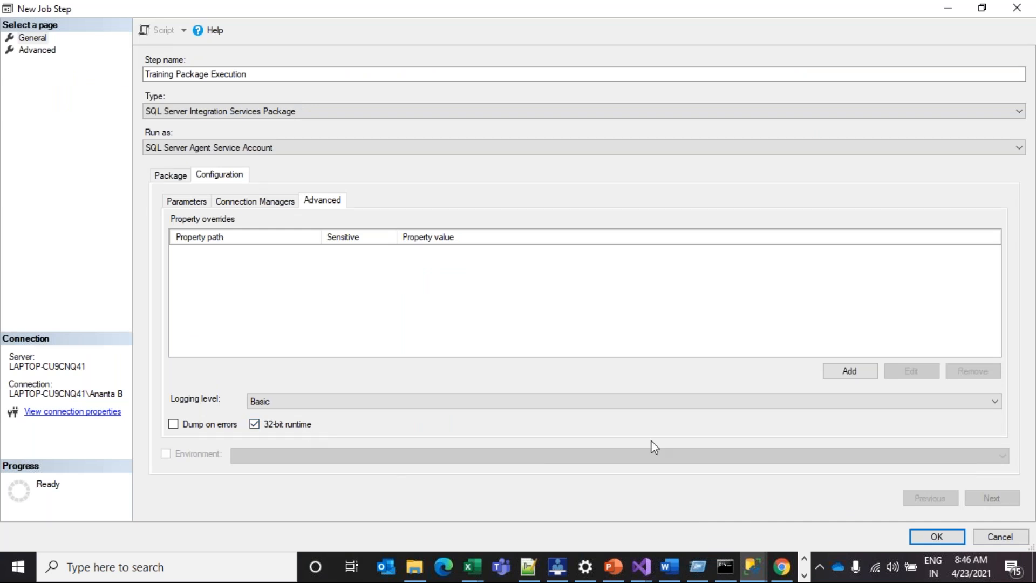
{"action": "mouse_move", "coordinate": [641, 567]}
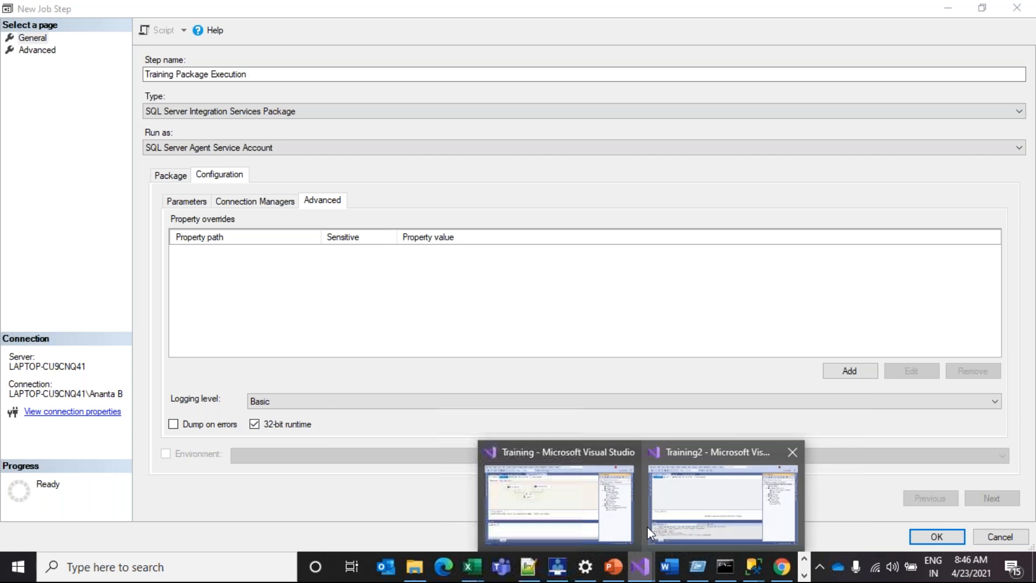
{"action": "left_click", "coordinate": [597, 492]}
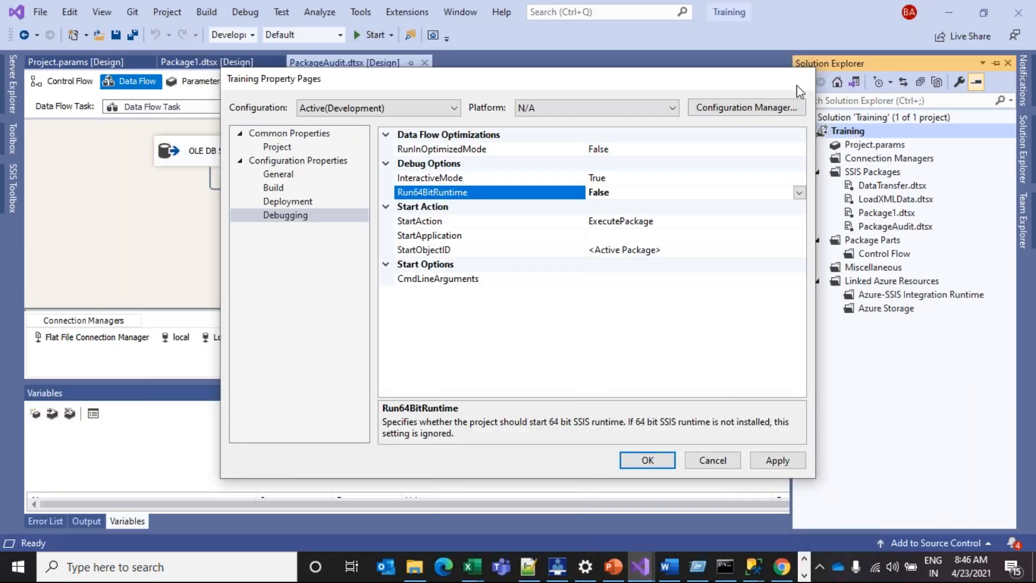
{"action": "left_click", "coordinate": [797, 80]}
Reopen the Training properties, confirm Run64BitRuntime is True, close them, and return to New Job Step
{"action": "right_click", "coordinate": [850, 131]}
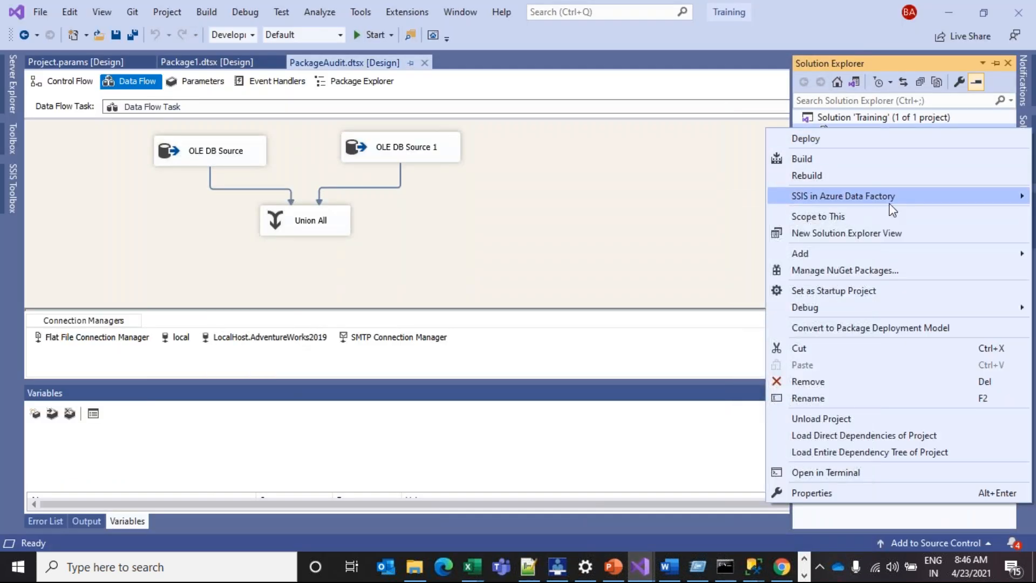
{"action": "left_click", "coordinate": [886, 493]}
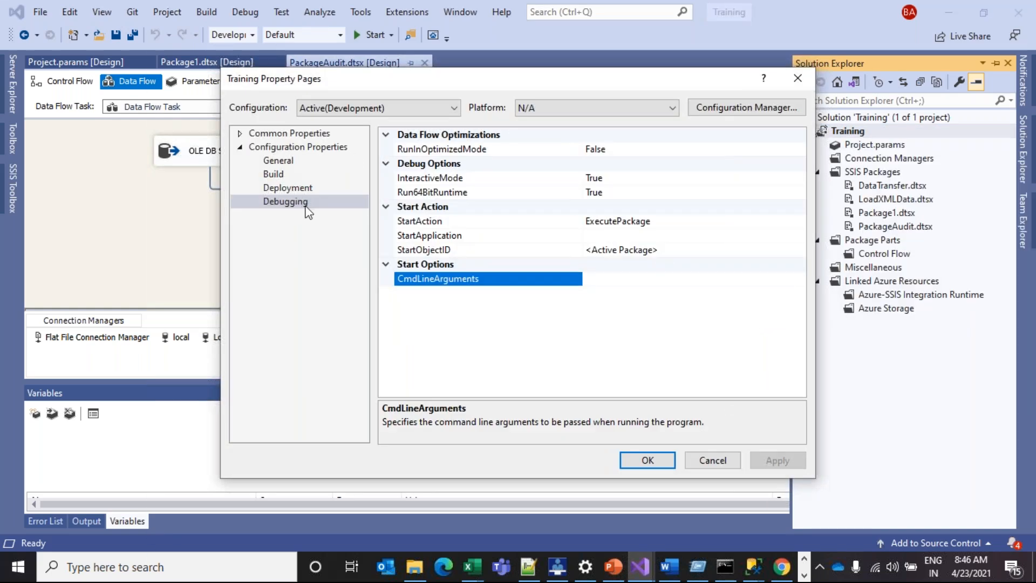
{"action": "left_click", "coordinate": [605, 193]}
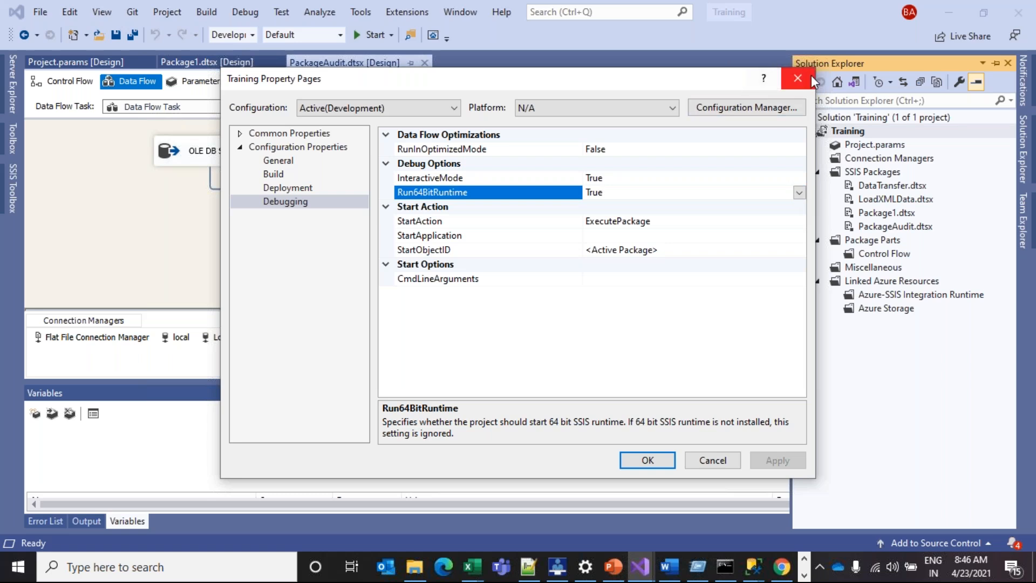
{"action": "left_click", "coordinate": [799, 80]}
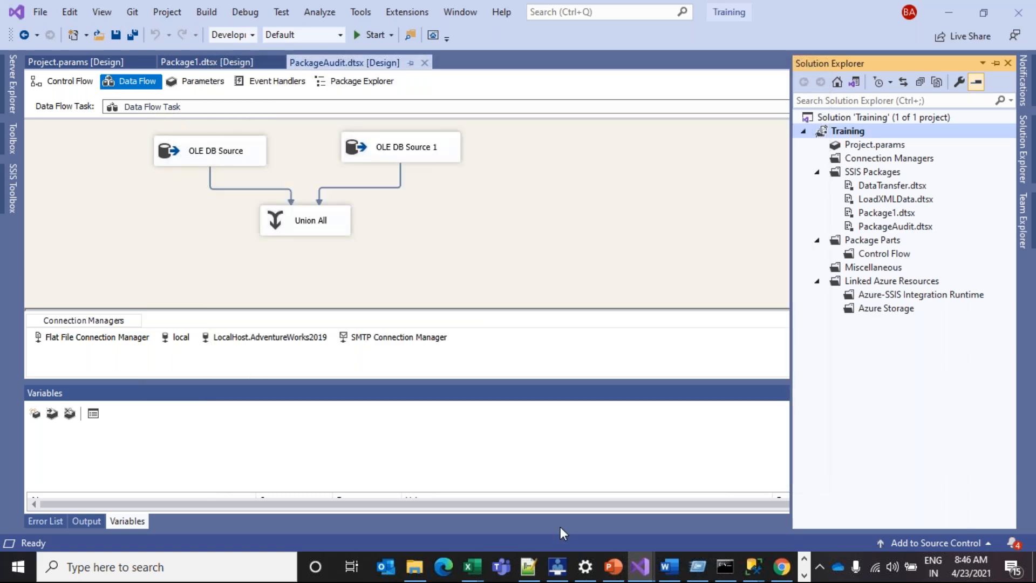
{"action": "left_click", "coordinate": [754, 566]}
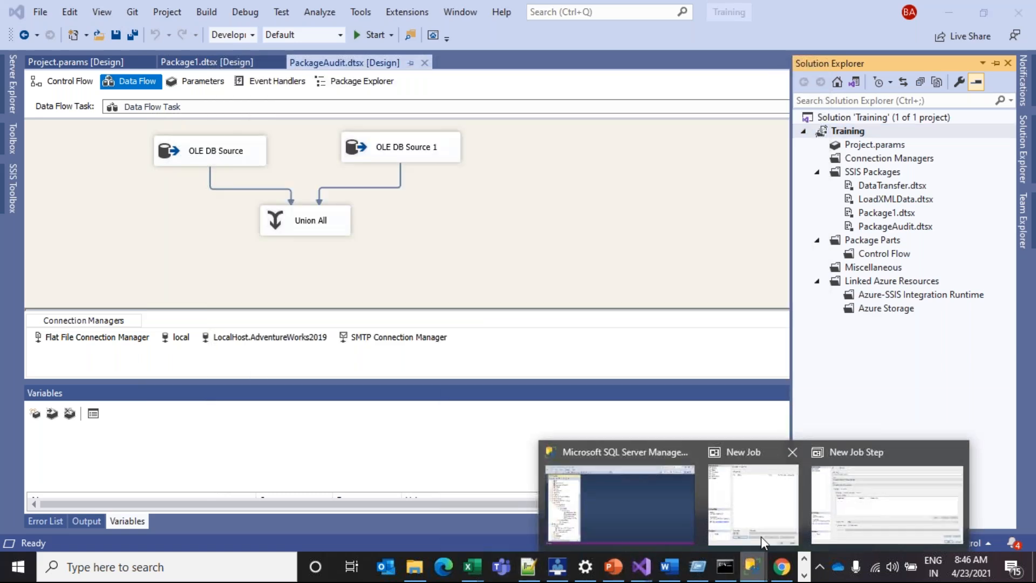
{"action": "left_click", "coordinate": [828, 495]}
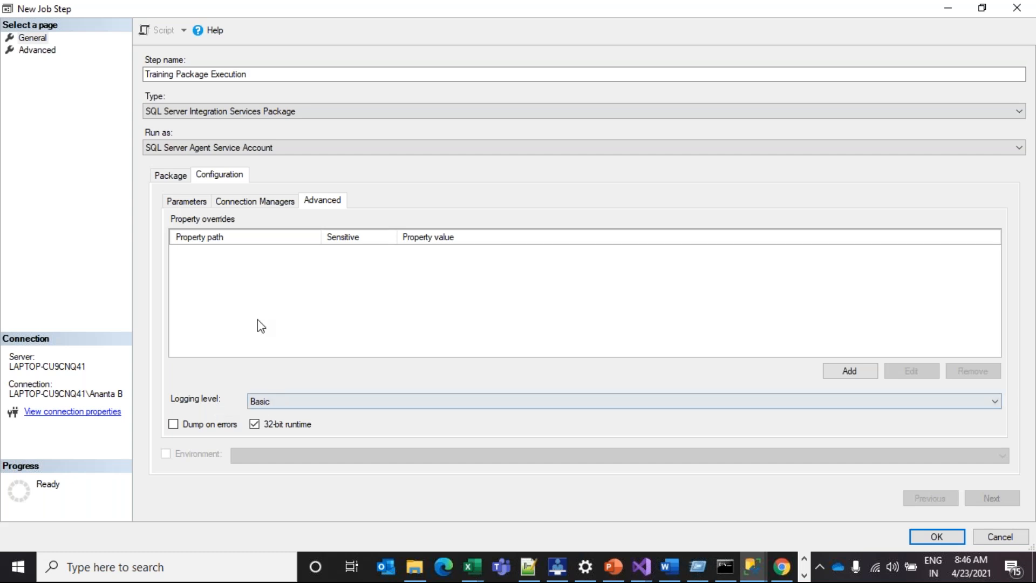
Keep the logging level at Basic and save the Training Package Execution job step
{"action": "left_click", "coordinate": [264, 402]}
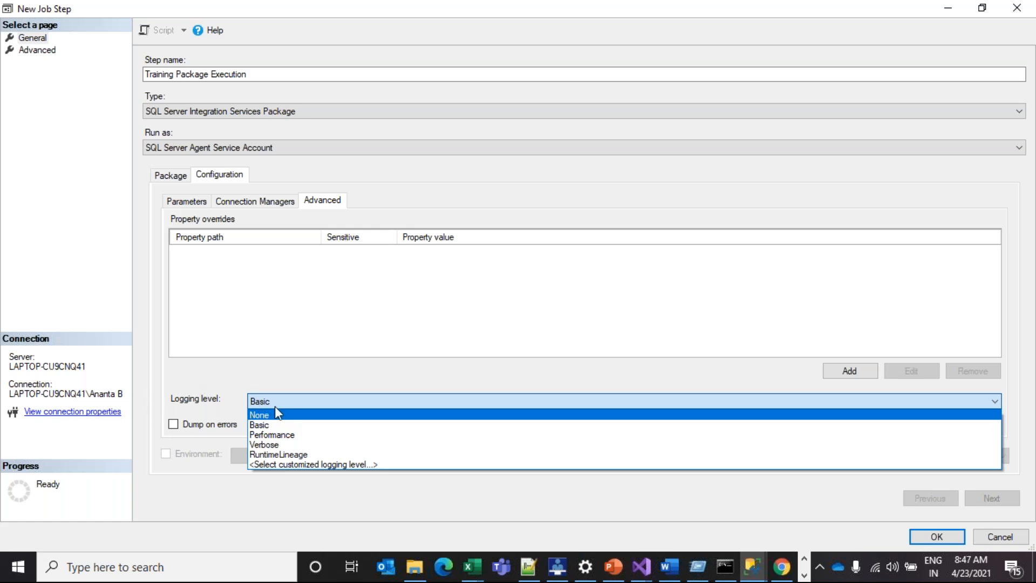
{"action": "left_click", "coordinate": [261, 424]}
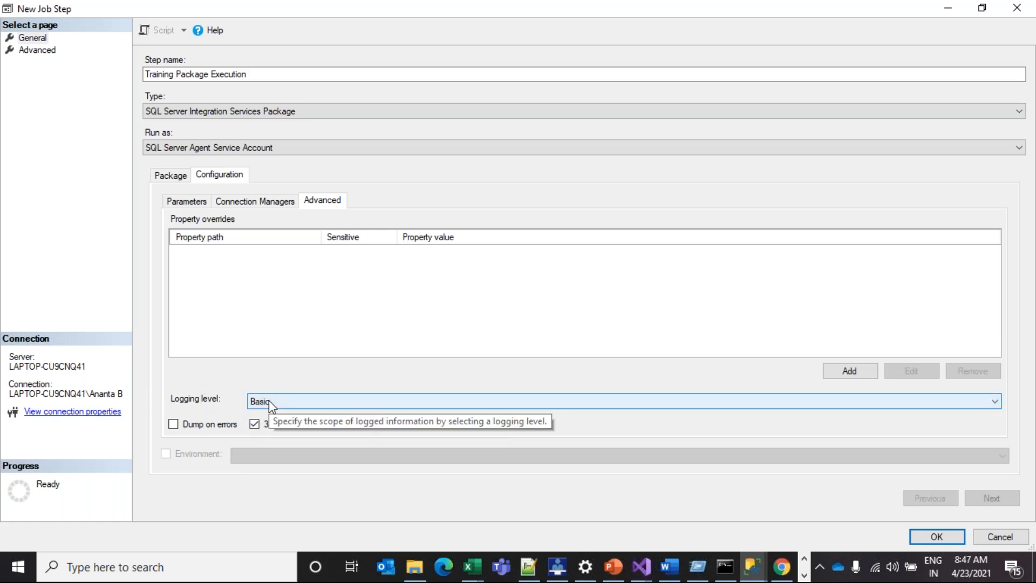
{"action": "left_click", "coordinate": [189, 177]}
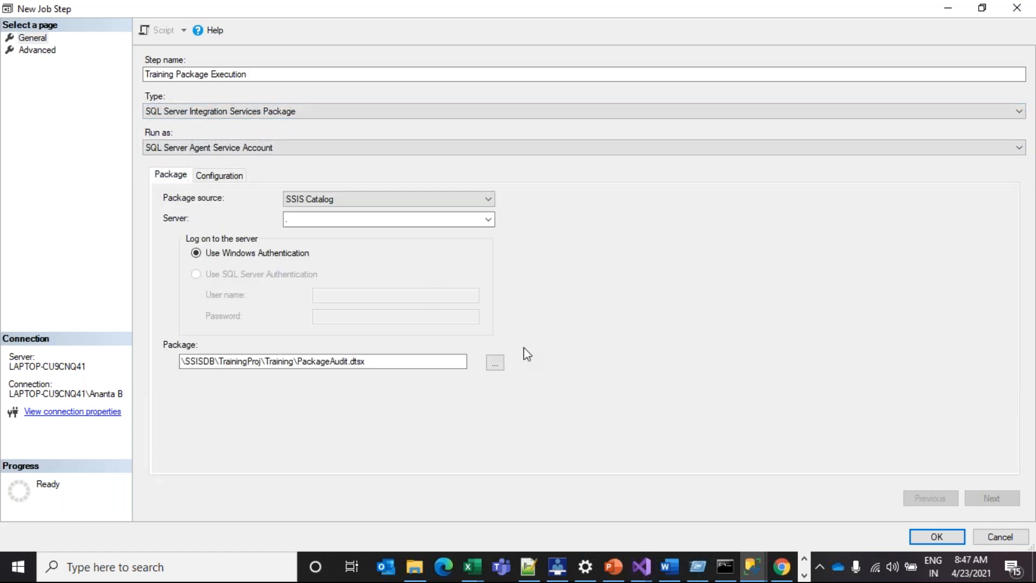
{"action": "left_click", "coordinate": [914, 533]}
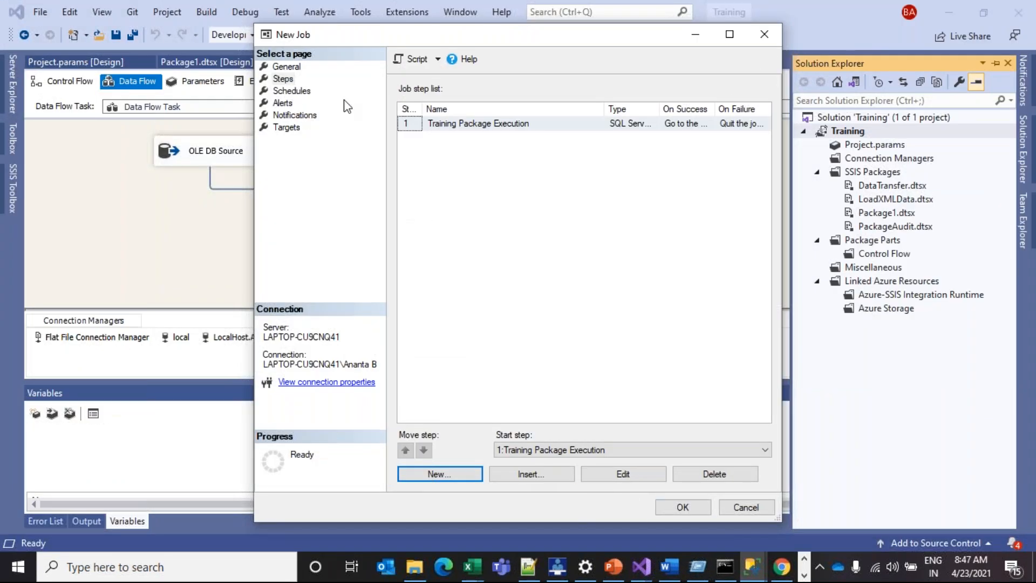
{"action": "left_click", "coordinate": [456, 126]}
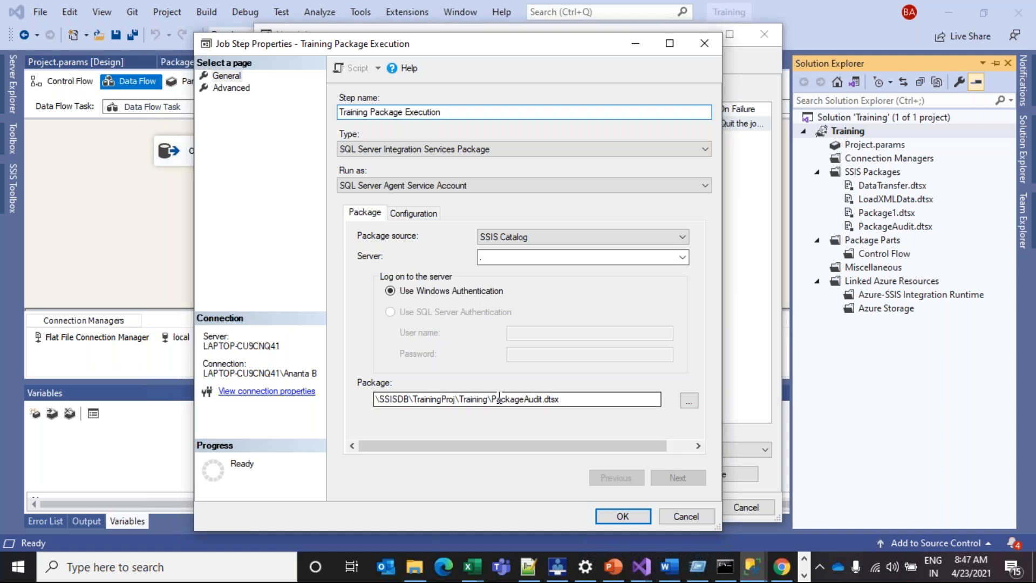
{"action": "left_click", "coordinate": [564, 400]}
{"action": "left_click_drag", "start_coordinate": [564, 400], "coordinate": [372, 403]}
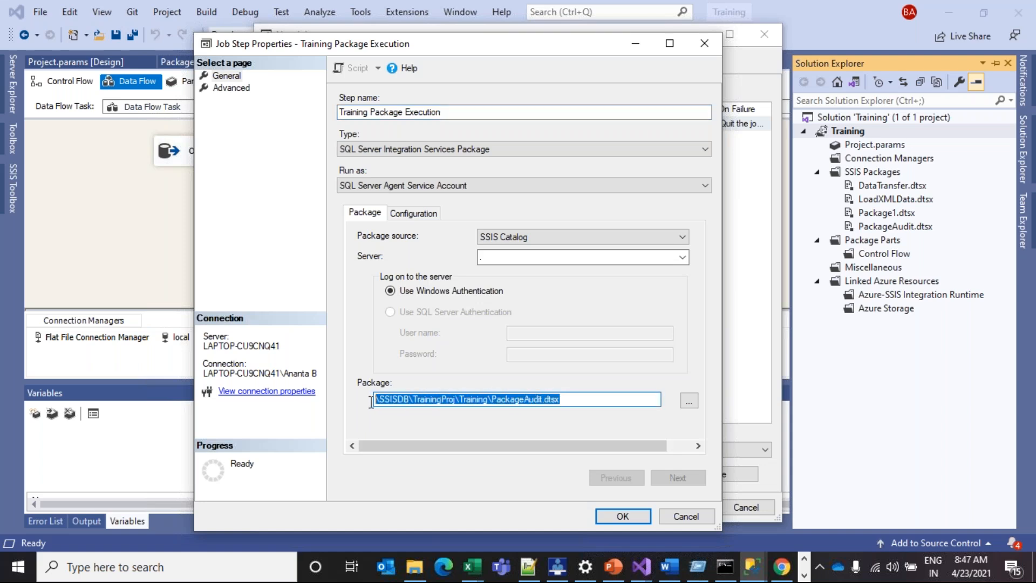
{"action": "left_click_drag", "start_coordinate": [562, 400], "coordinate": [379, 400]}
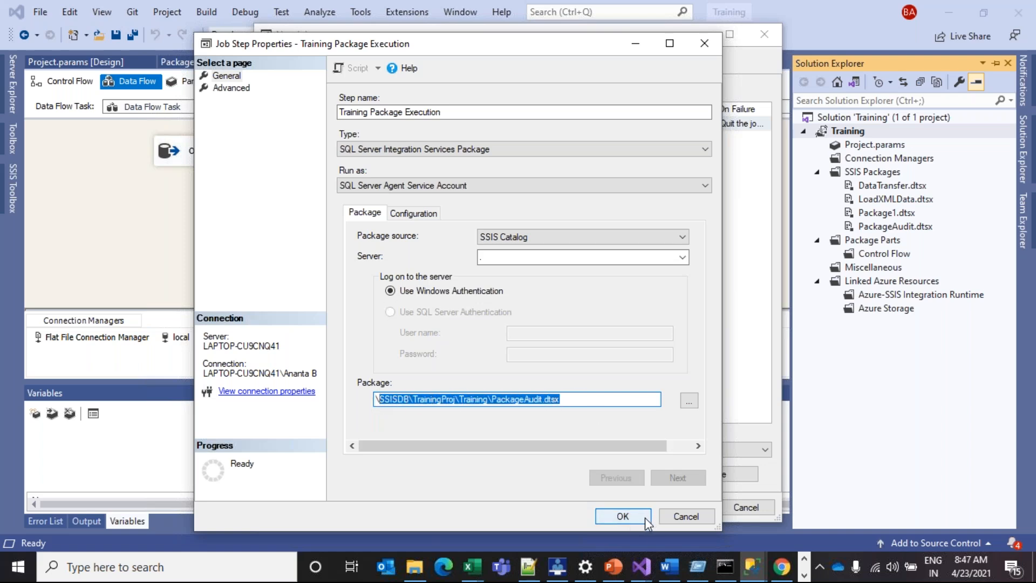
{"action": "left_click", "coordinate": [699, 517]}
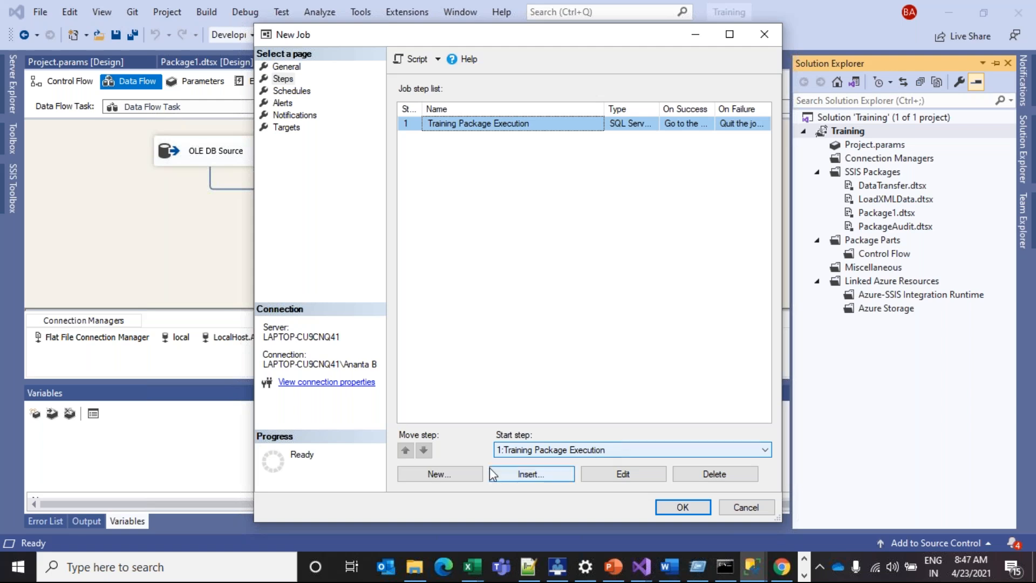
Create a new job step of type SQL Server Integration Services Package on server '.'
{"action": "left_click", "coordinate": [458, 476]}
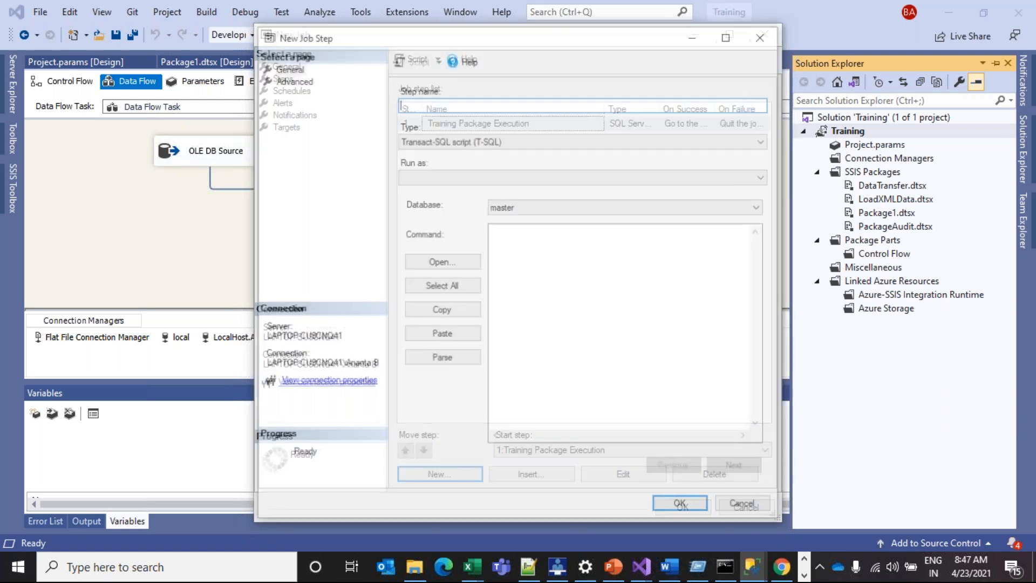
{"action": "left_click", "coordinate": [711, 141]}
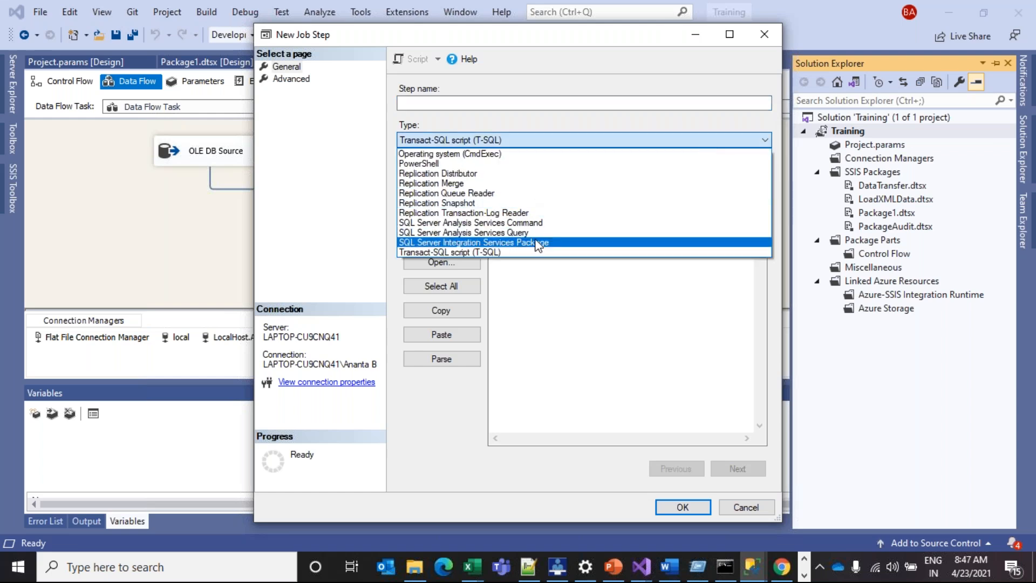
{"action": "left_click", "coordinate": [539, 246]}
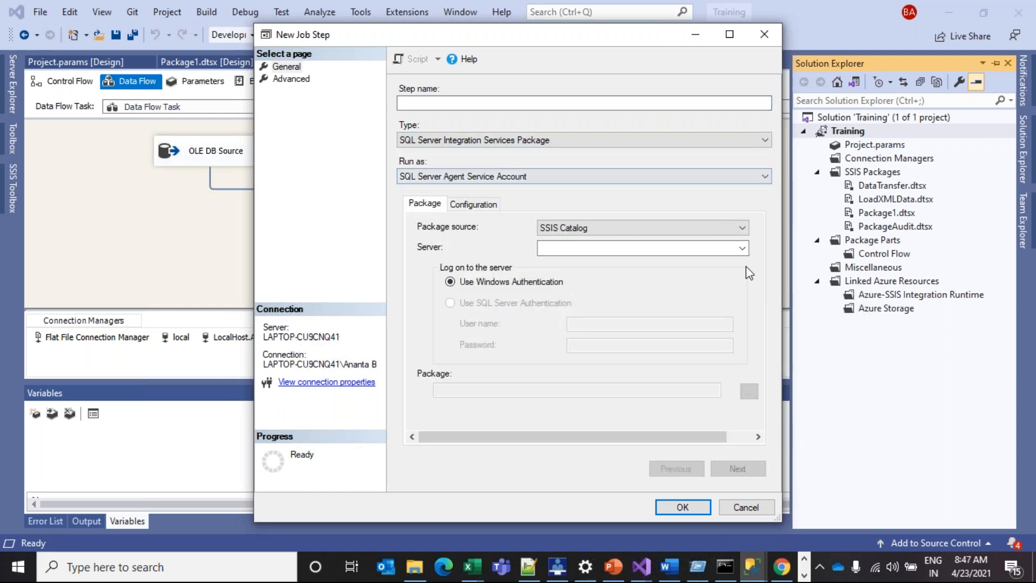
{"action": "left_click", "coordinate": [728, 249]}
{"action": "type", "text": "."}
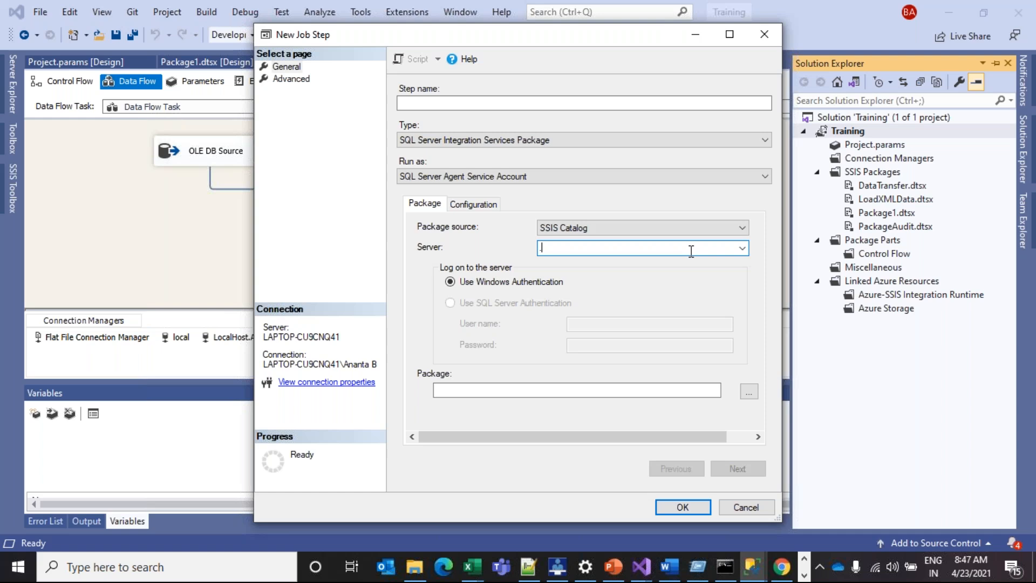
Select Package1.dtsx from SSISDB > TrainingProj > Training as the step's package
{"action": "left_click", "coordinate": [749, 392]}
{"action": "left_click", "coordinate": [459, 212]}
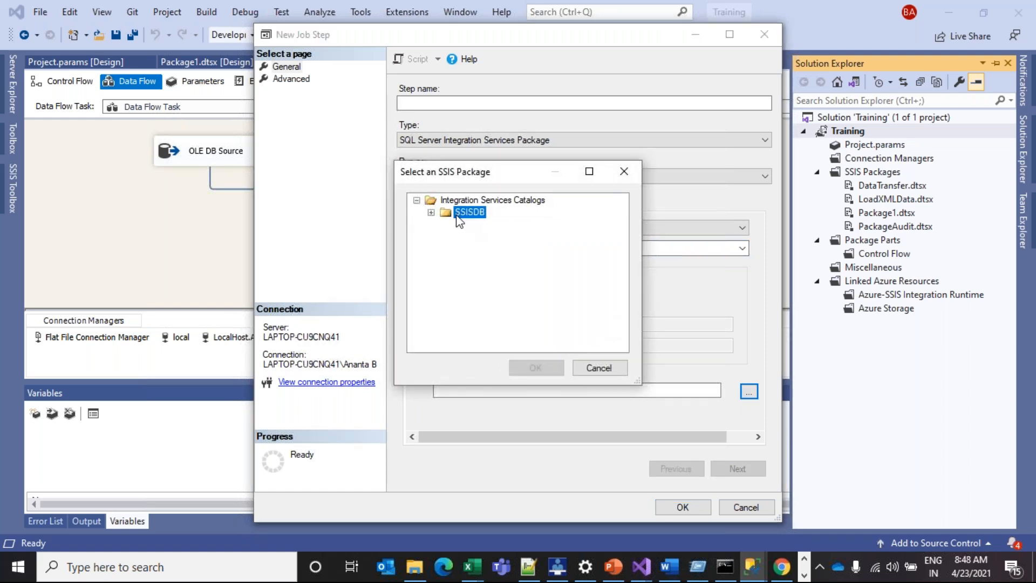
{"action": "left_click", "coordinate": [432, 212]}
{"action": "double_click", "coordinate": [459, 224]}
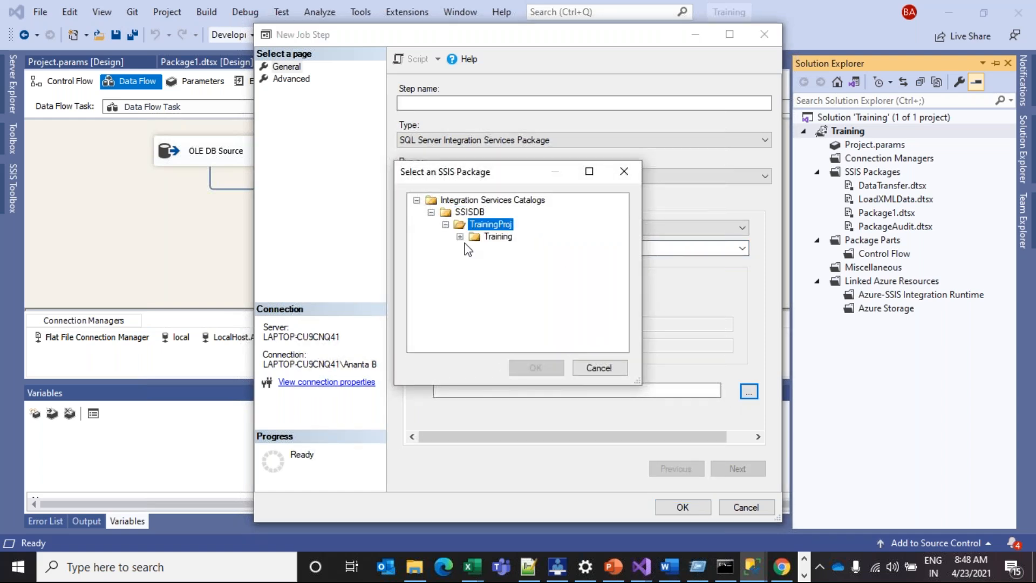
{"action": "left_click", "coordinate": [461, 237]}
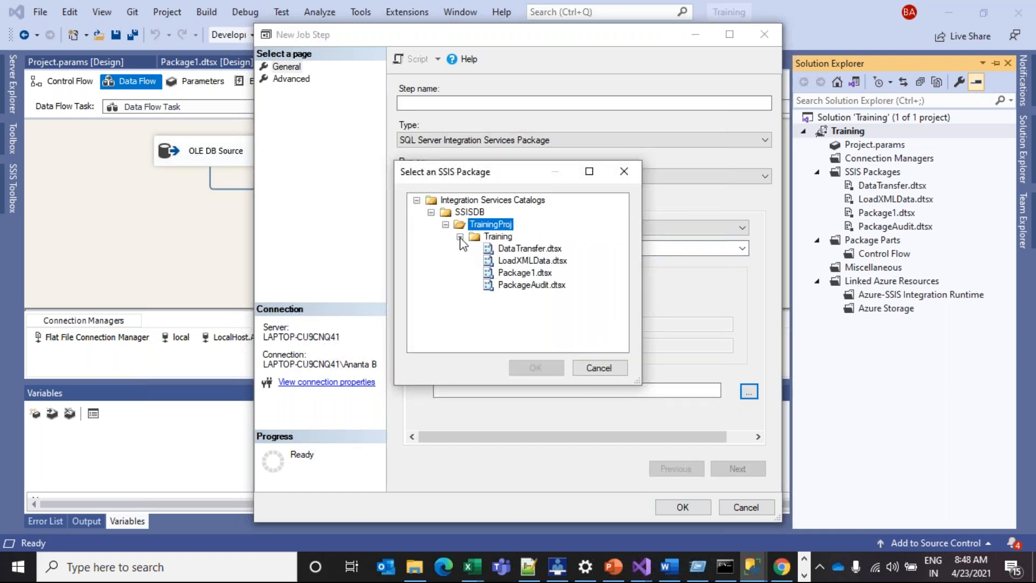
{"action": "left_click", "coordinate": [521, 272]}
{"action": "left_click", "coordinate": [544, 363]}
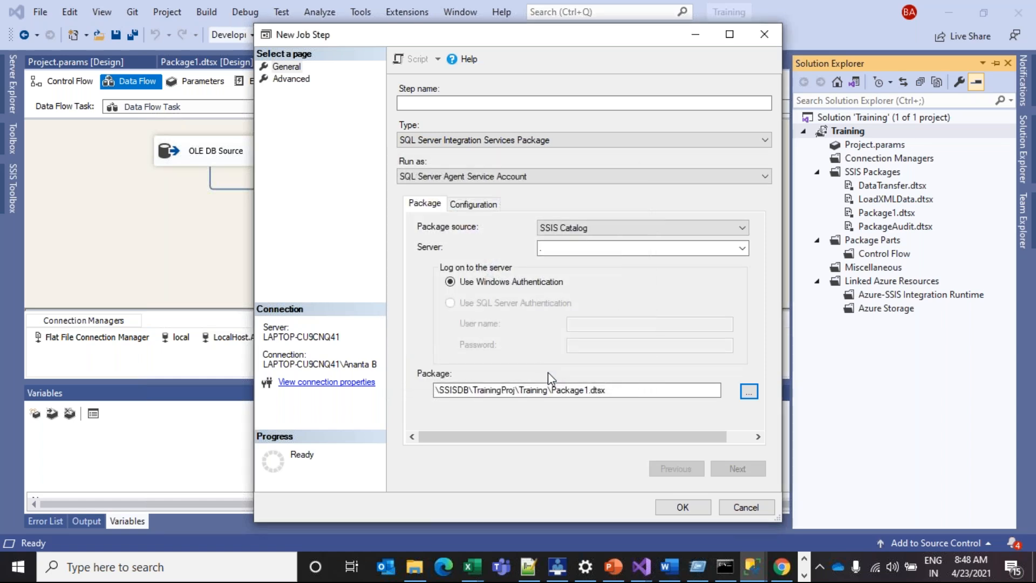
Enable the 32-bit runtime in the step's advanced configuration
{"action": "left_click", "coordinate": [475, 208]}
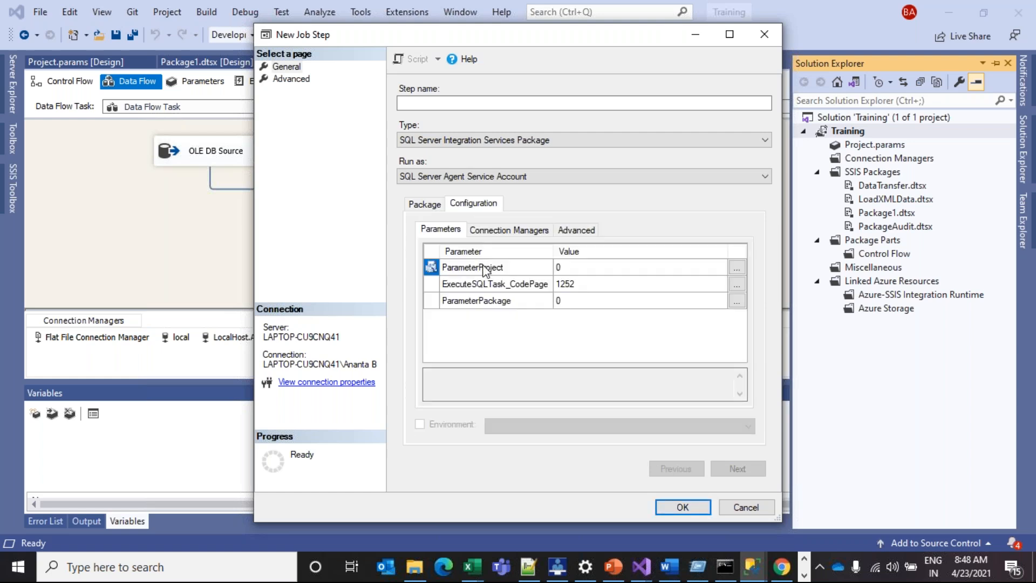
{"action": "left_click", "coordinate": [575, 230]}
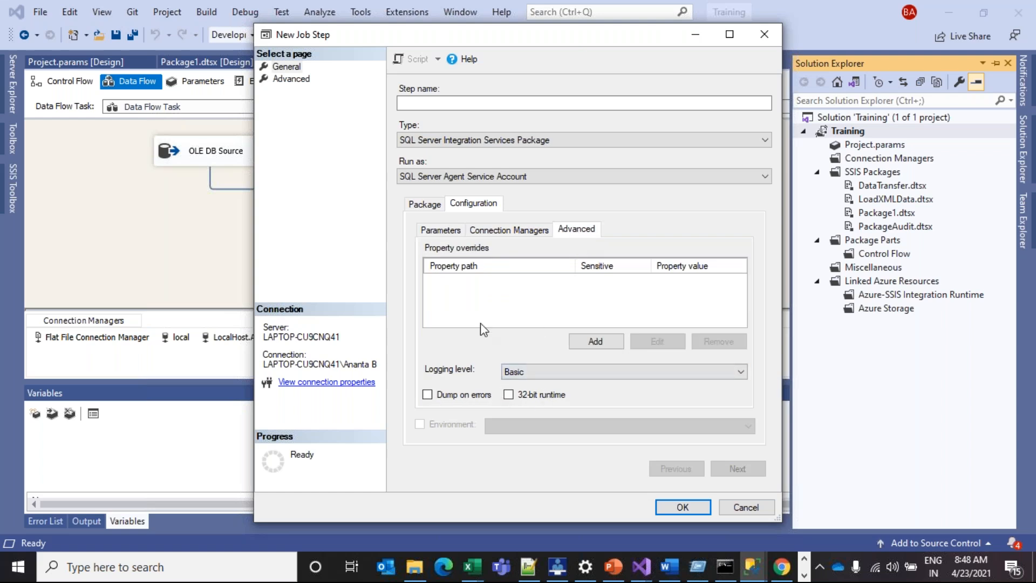
{"action": "left_click", "coordinate": [424, 205]}
{"action": "left_click", "coordinate": [465, 205]}
{"action": "left_click", "coordinate": [508, 395]}
Name the step 'trainingpackage2' and save it
{"action": "left_click", "coordinate": [683, 507]}
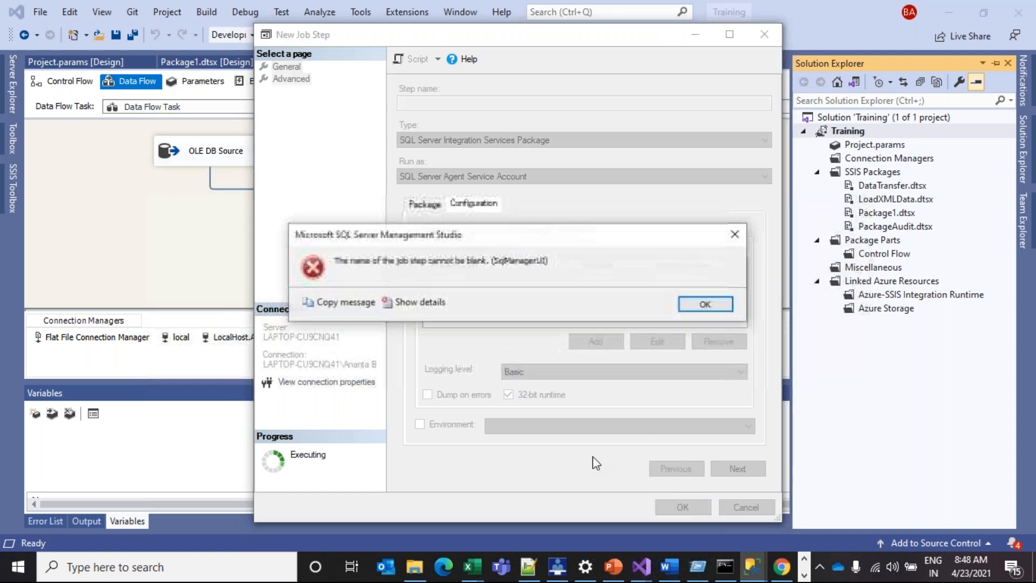
{"action": "left_click", "coordinate": [705, 304]}
{"action": "left_click", "coordinate": [411, 109]}
{"action": "type", "text": "trainingpackage2"}
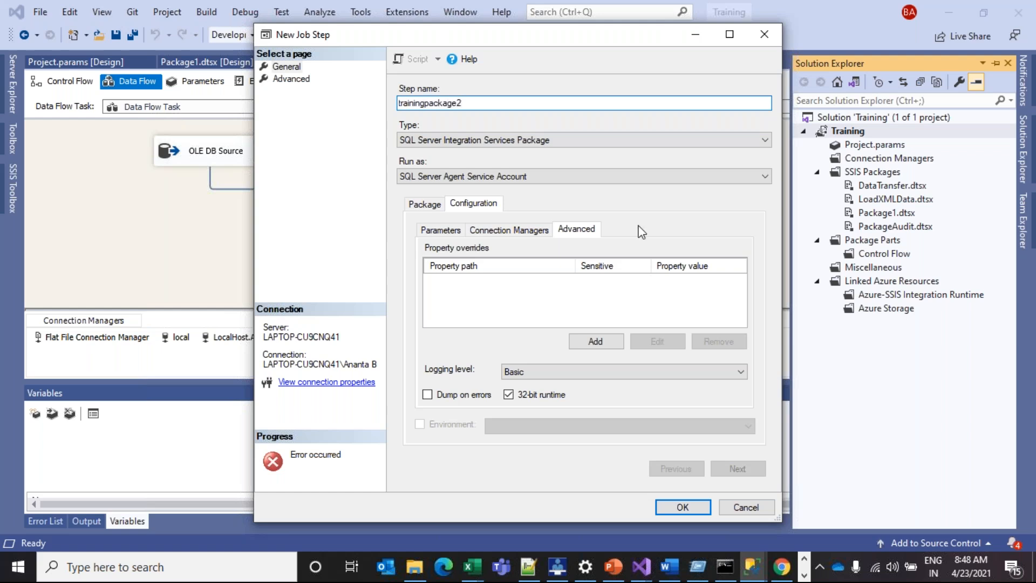
{"action": "left_click", "coordinate": [681, 506]}
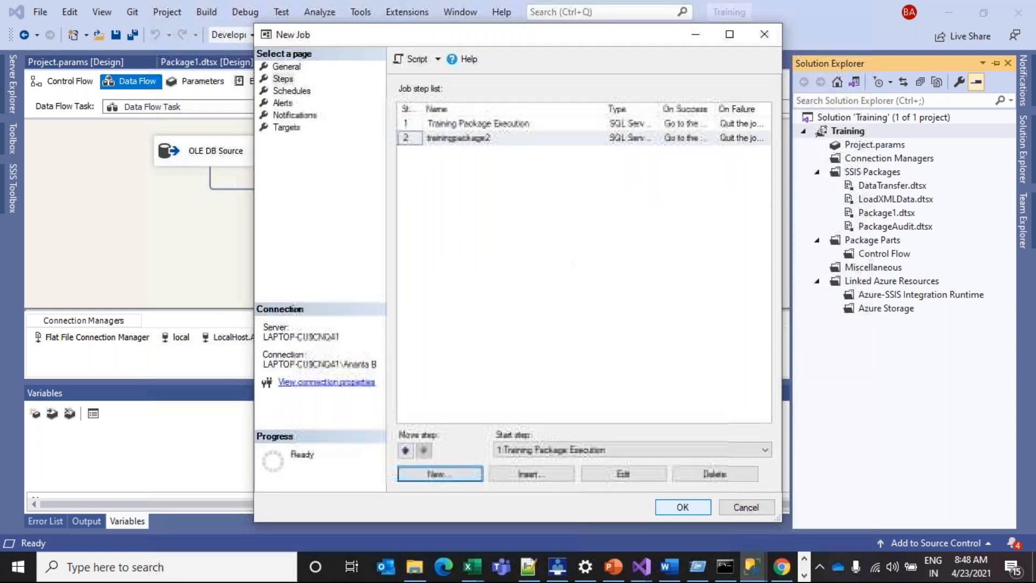
Maximize the New Job window and compare the Training Package Execution and trainingpackage2 steps
{"action": "left_click_drag", "start_coordinate": [553, 38], "coordinate": [482, 117]}
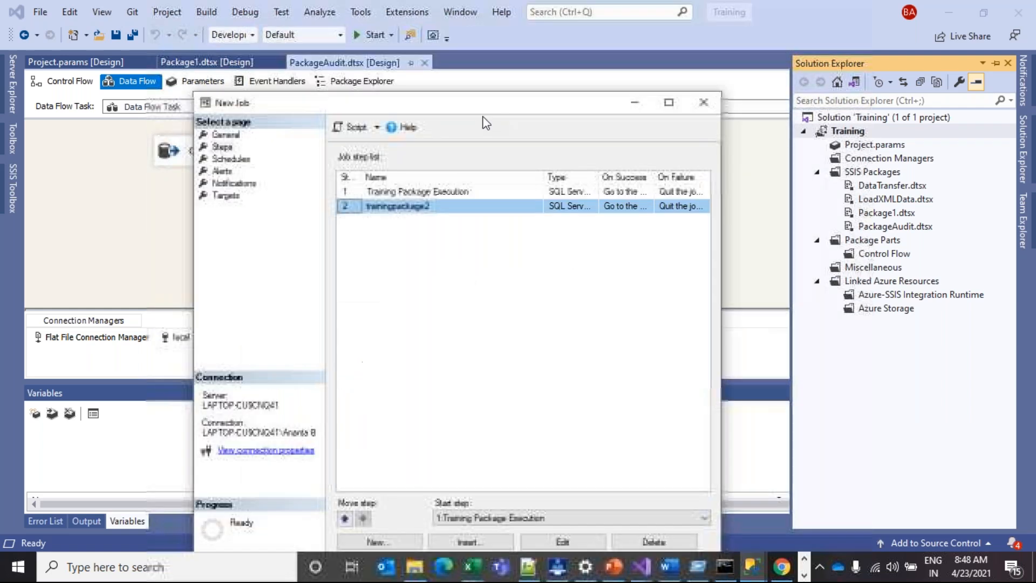
{"action": "left_click", "coordinate": [658, 114]}
{"action": "left_click", "coordinate": [325, 97]}
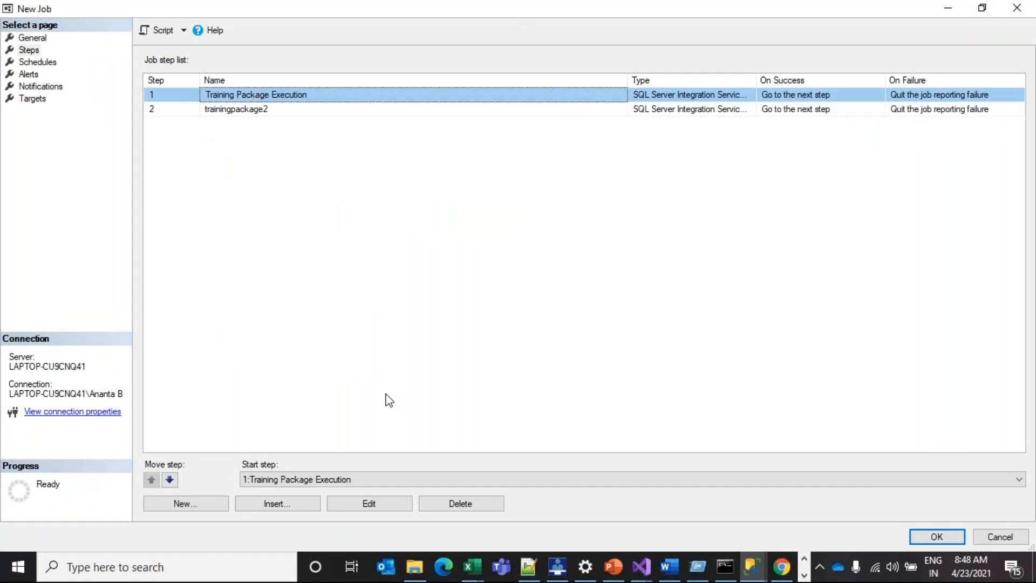
{"action": "left_click", "coordinate": [238, 115]}
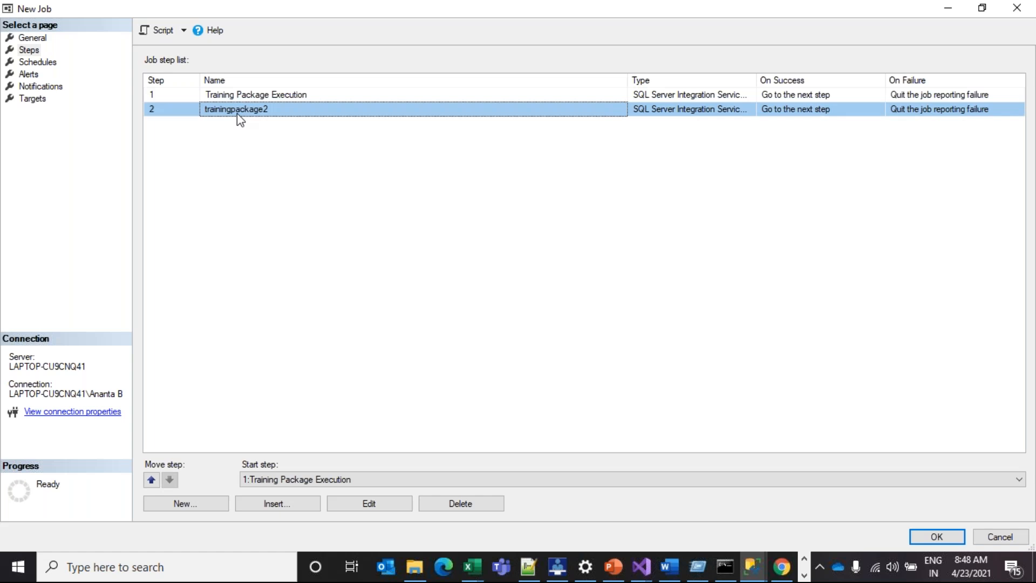
{"action": "left_click", "coordinate": [266, 97]}
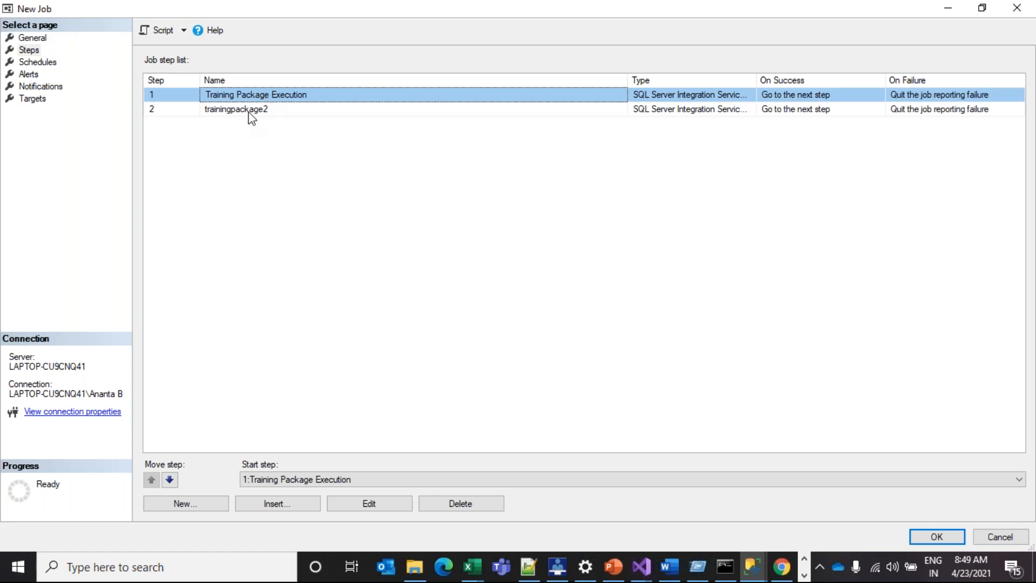
{"action": "left_click", "coordinate": [251, 115]}
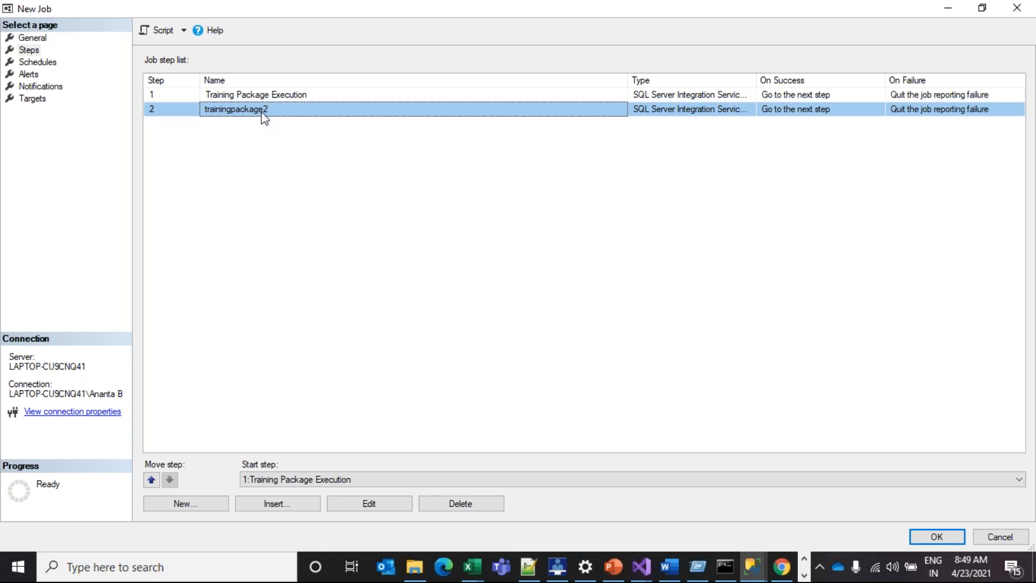
{"action": "left_click", "coordinate": [323, 99]}
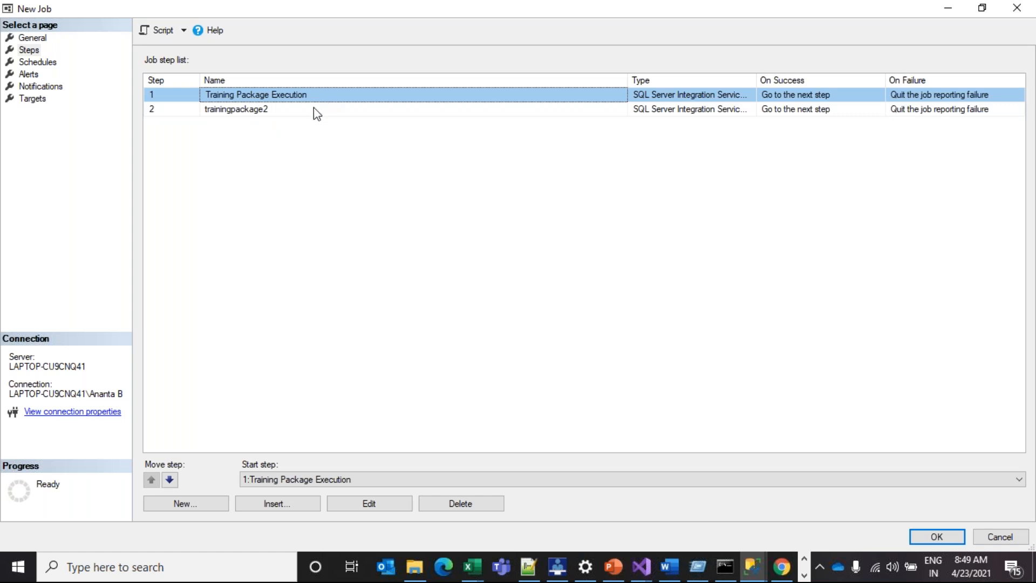
{"action": "left_click", "coordinate": [315, 110]}
{"action": "left_click", "coordinate": [333, 97]}
Inspect step 1's on-success action in the job step list
{"action": "left_click", "coordinate": [802, 99]}
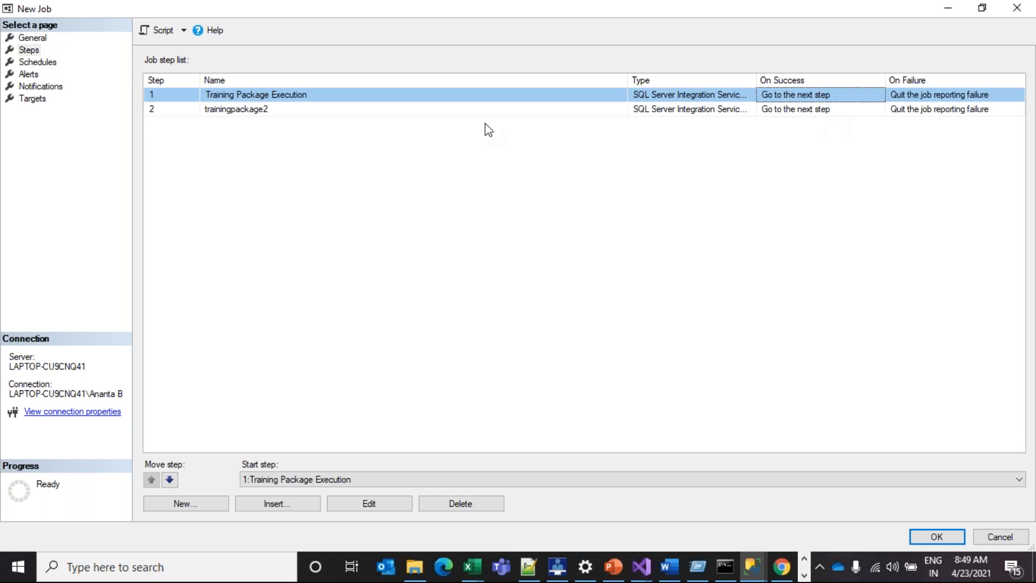
{"action": "left_click", "coordinate": [260, 111]}
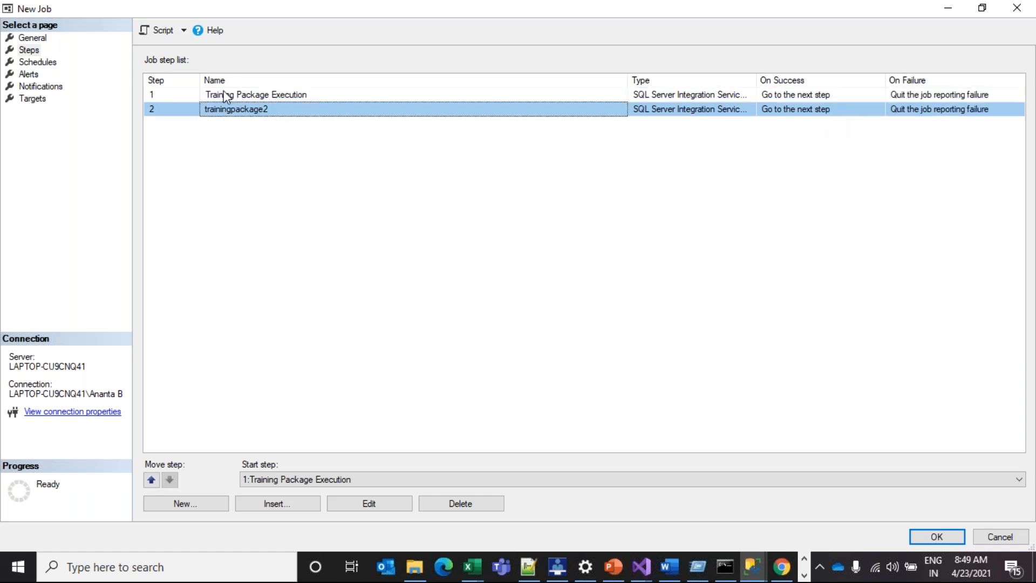
{"action": "left_click", "coordinate": [787, 100]}
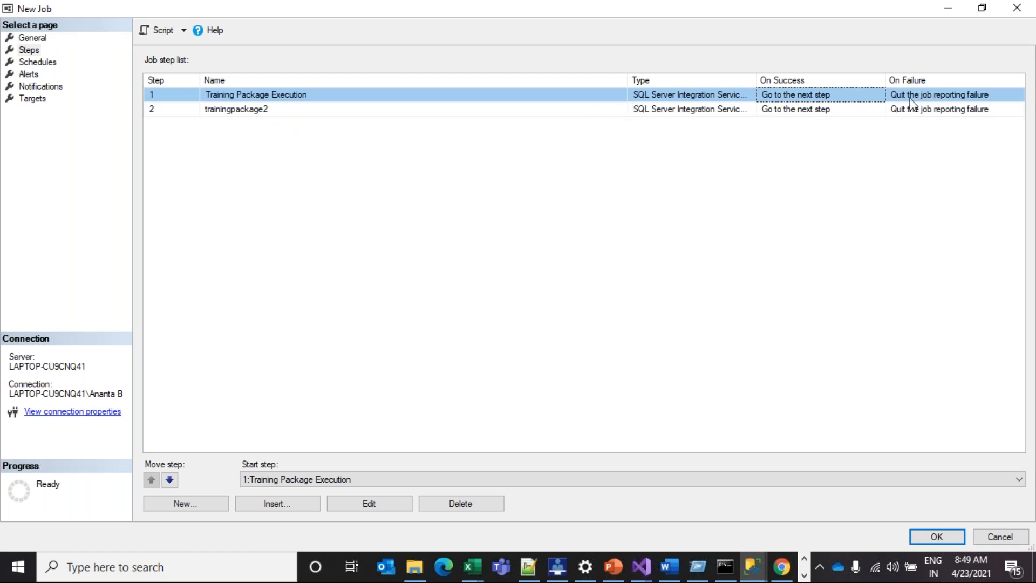
{"action": "left_click", "coordinate": [379, 505]}
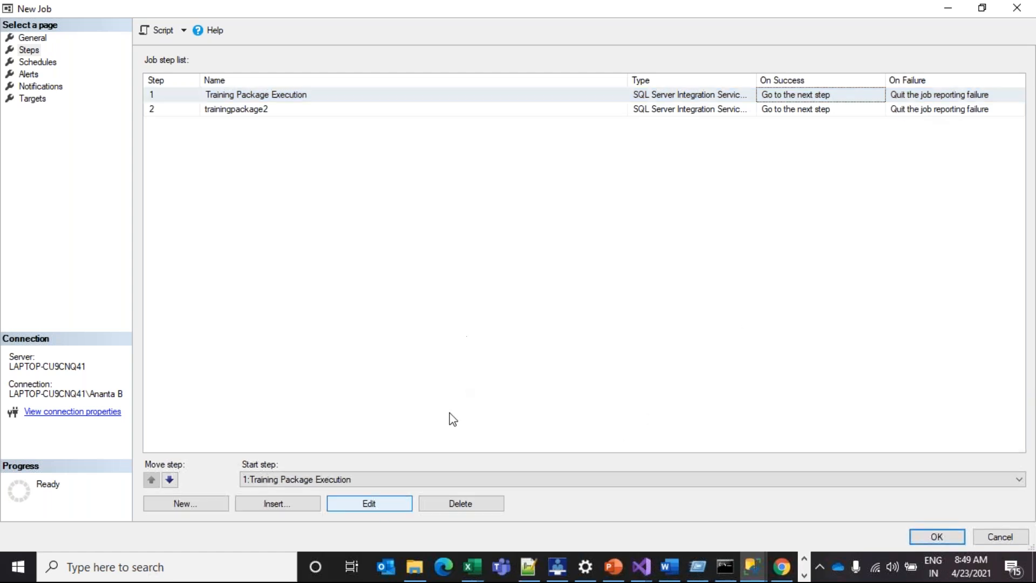
On Training Package Execution's Advanced page, list the on-success actions (currently Go to the next step)
{"action": "left_click", "coordinate": [378, 503]}
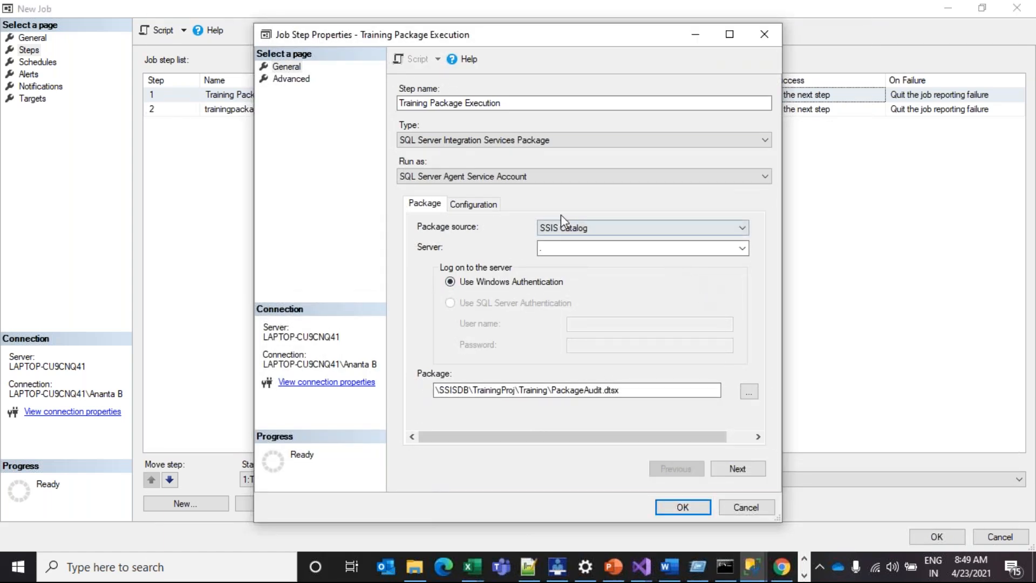
{"action": "left_click", "coordinate": [292, 79]}
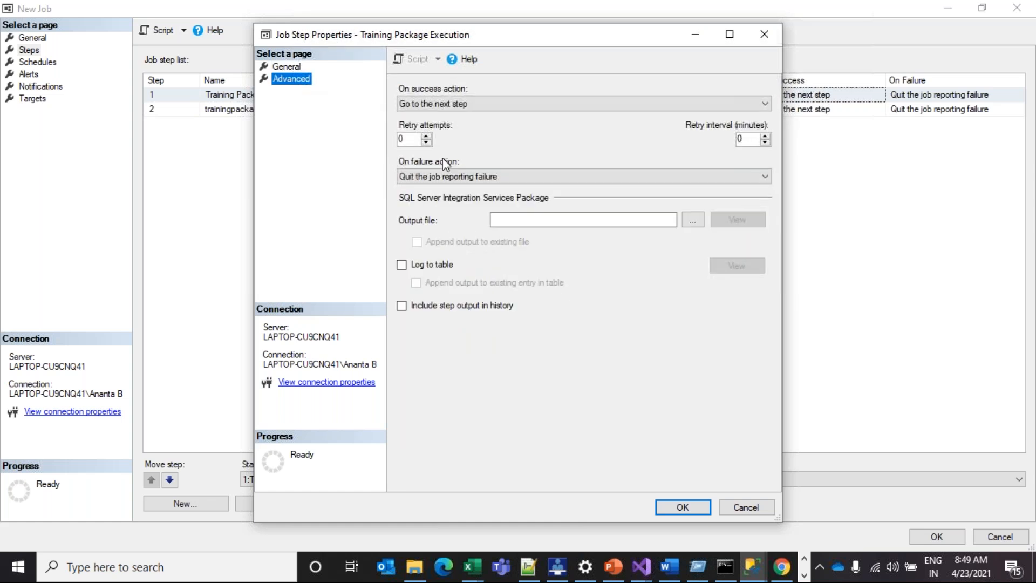
{"action": "left_click", "coordinate": [484, 103]}
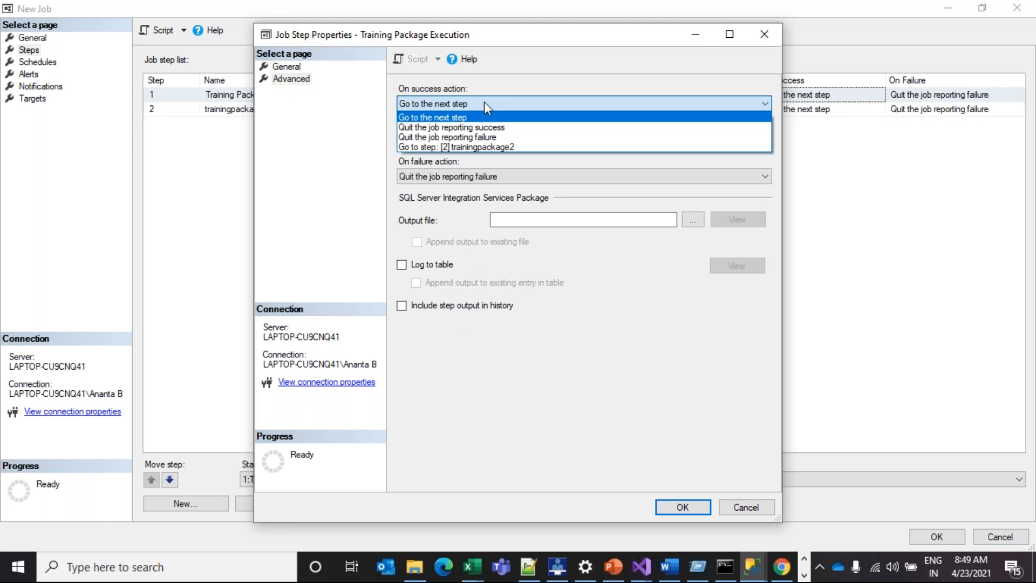
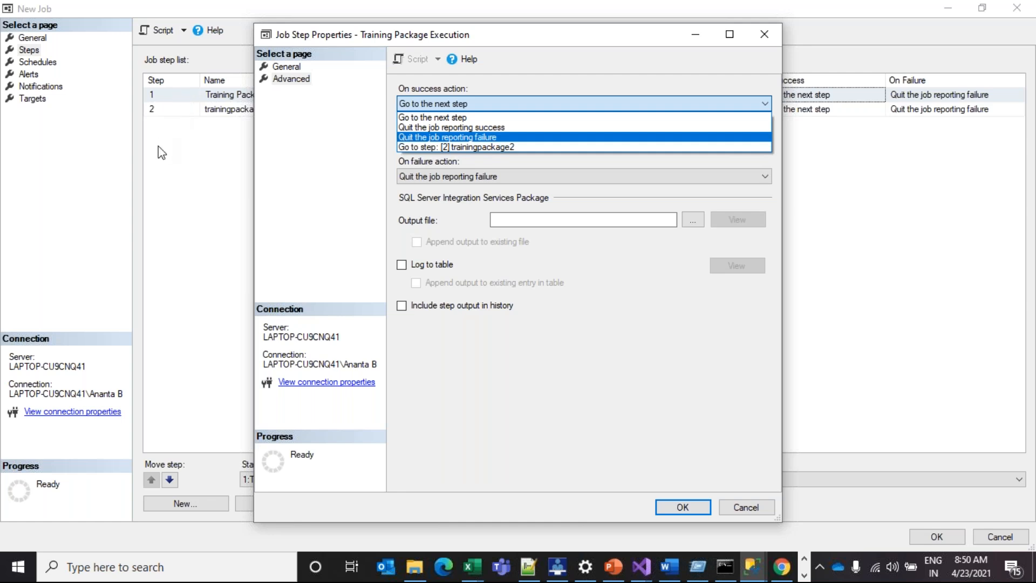
Check step 1's on-success and on-failure choices, then cancel its properties without changes
{"action": "left_click", "coordinate": [510, 145]}
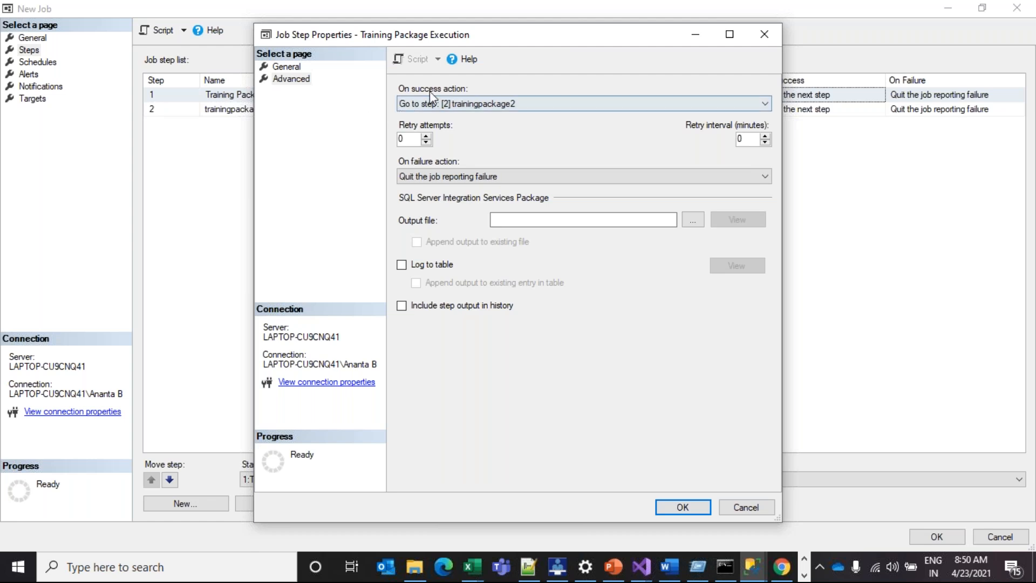
{"action": "left_click", "coordinate": [434, 178]}
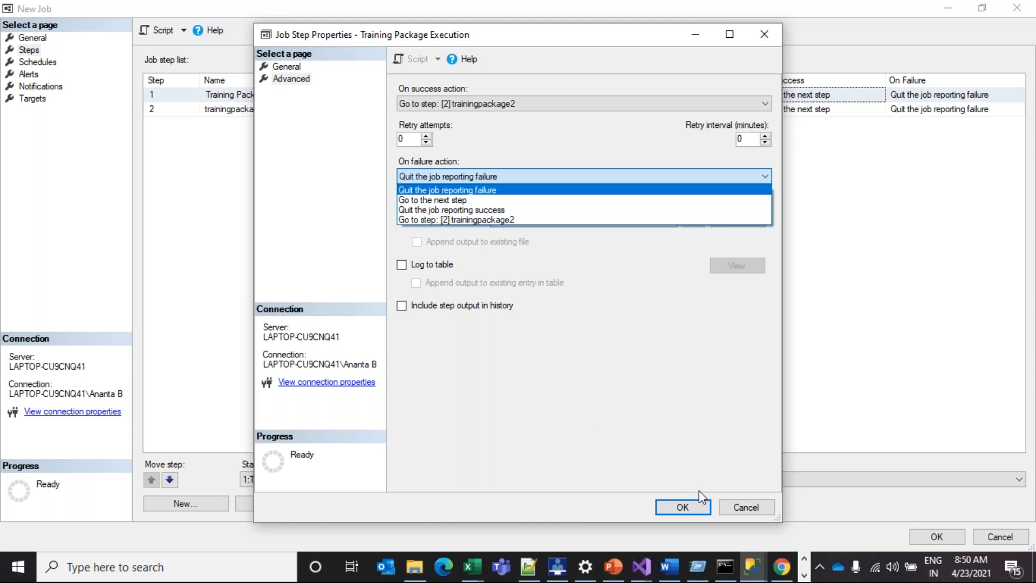
{"action": "left_click", "coordinate": [305, 82]}
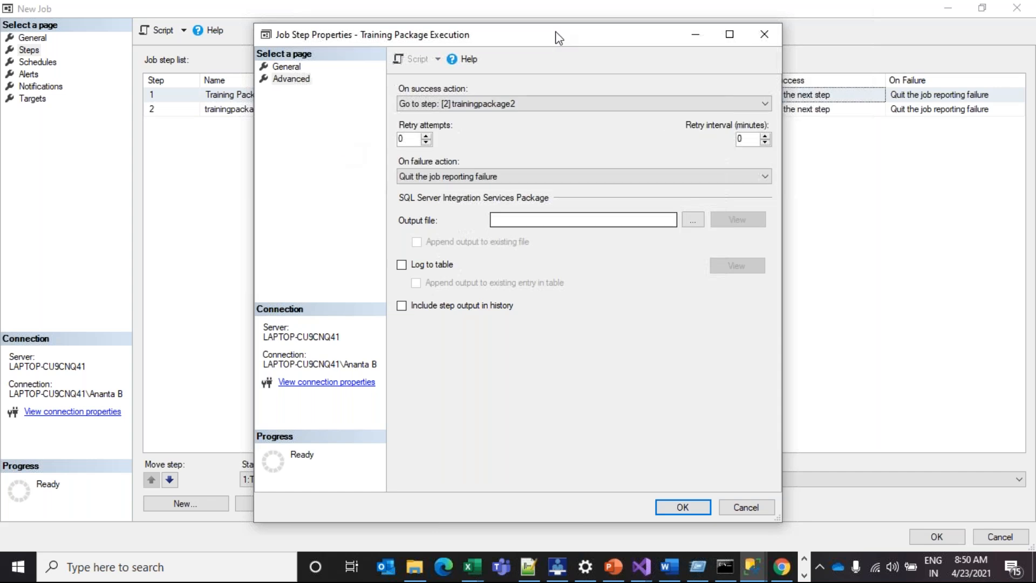
{"action": "left_click", "coordinate": [757, 510]}
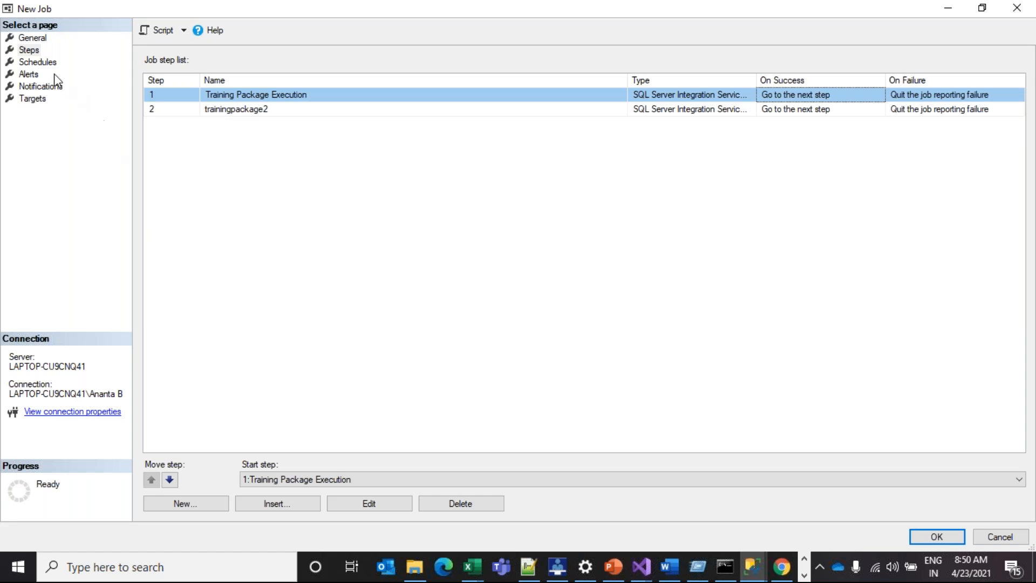
On the job's Schedules page, start a new schedule named TrainingJob
{"action": "left_click", "coordinate": [43, 63]}
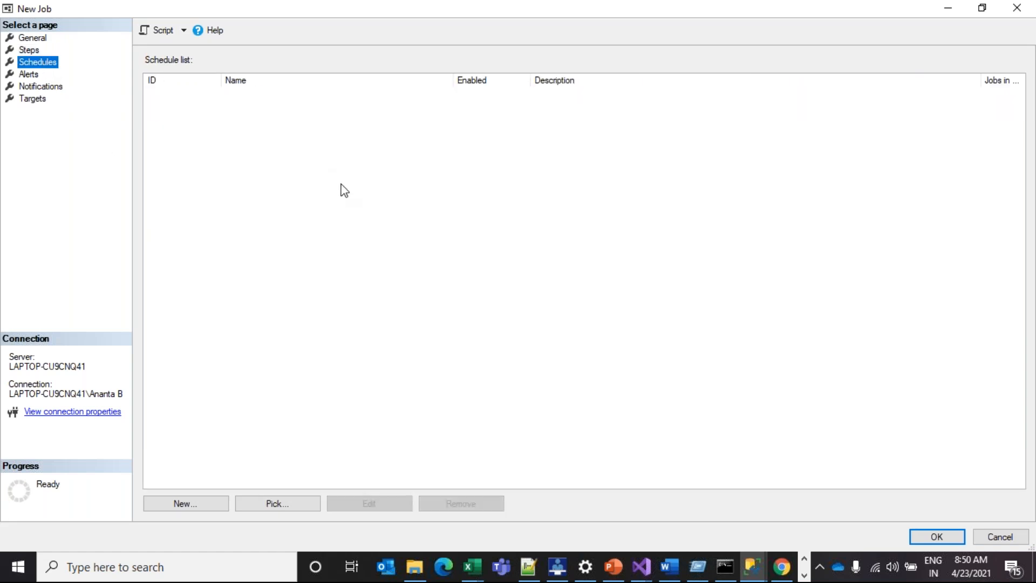
{"action": "left_click", "coordinate": [193, 505]}
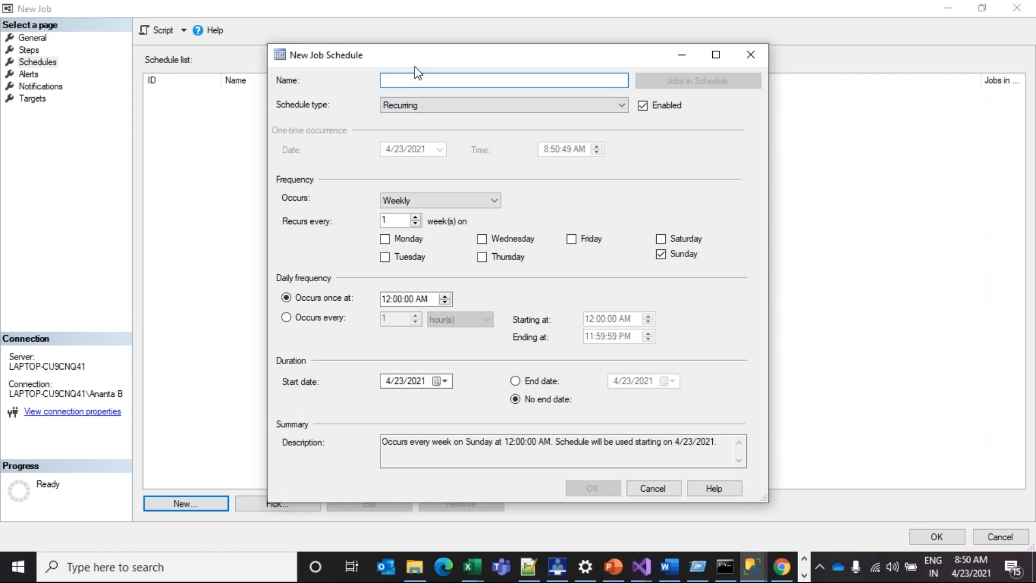
{"action": "left_click_drag", "start_coordinate": [432, 50], "coordinate": [381, 50]}
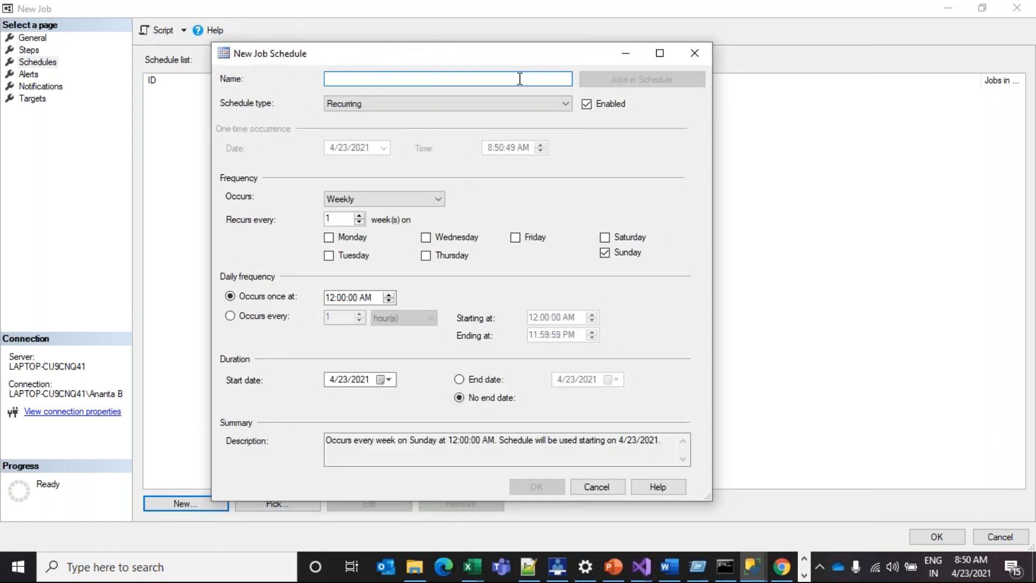
{"action": "type", "text": "TrainingJO"}
{"action": "key", "text": "BackSpace"}
{"action": "key", "text": "BackSpace"}
{"action": "type", "text": "ob"}
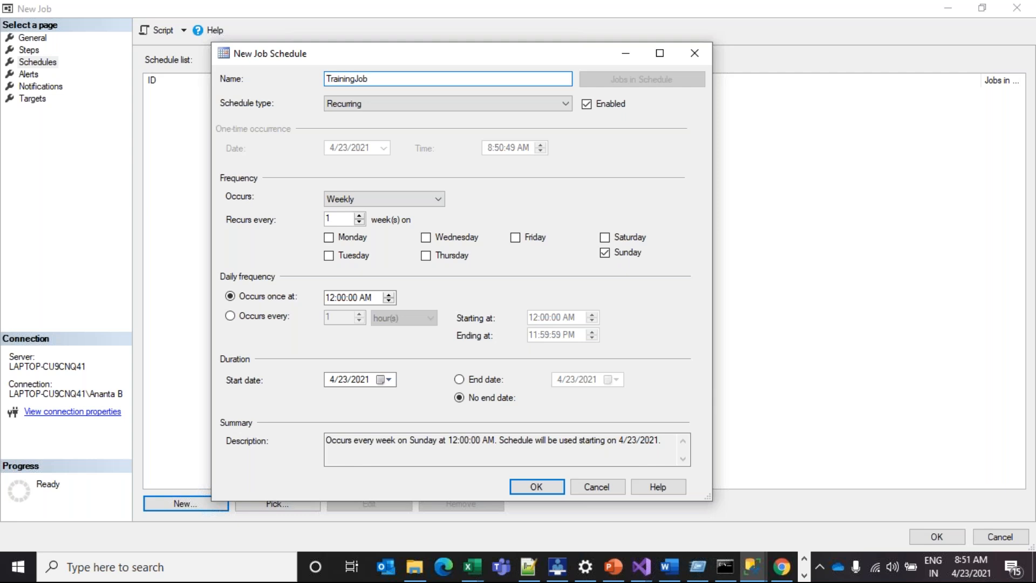
Try One time, set Schedule type back to Recurring, then close the schedule unsaved
{"action": "left_click", "coordinate": [348, 106]}
{"action": "left_click", "coordinate": [348, 147]}
{"action": "left_click", "coordinate": [347, 143]}
{"action": "left_click", "coordinate": [348, 105]}
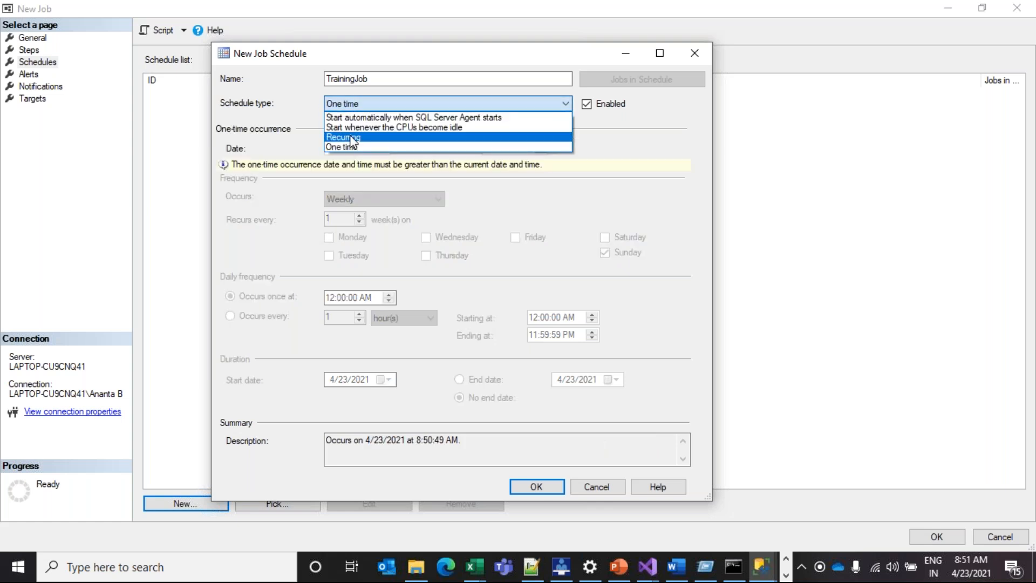
{"action": "left_click", "coordinate": [349, 137]}
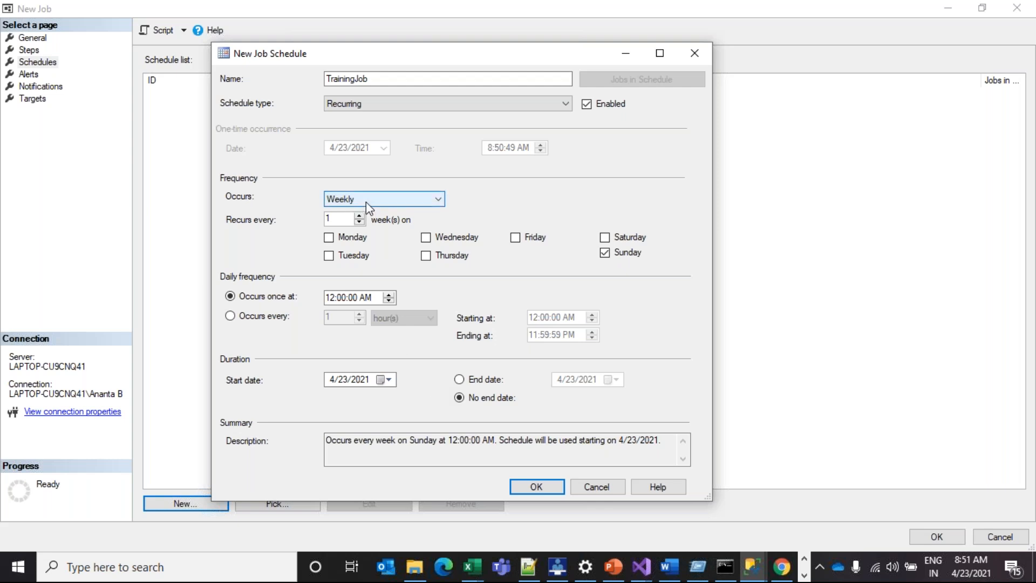
{"action": "left_click", "coordinate": [362, 102]}
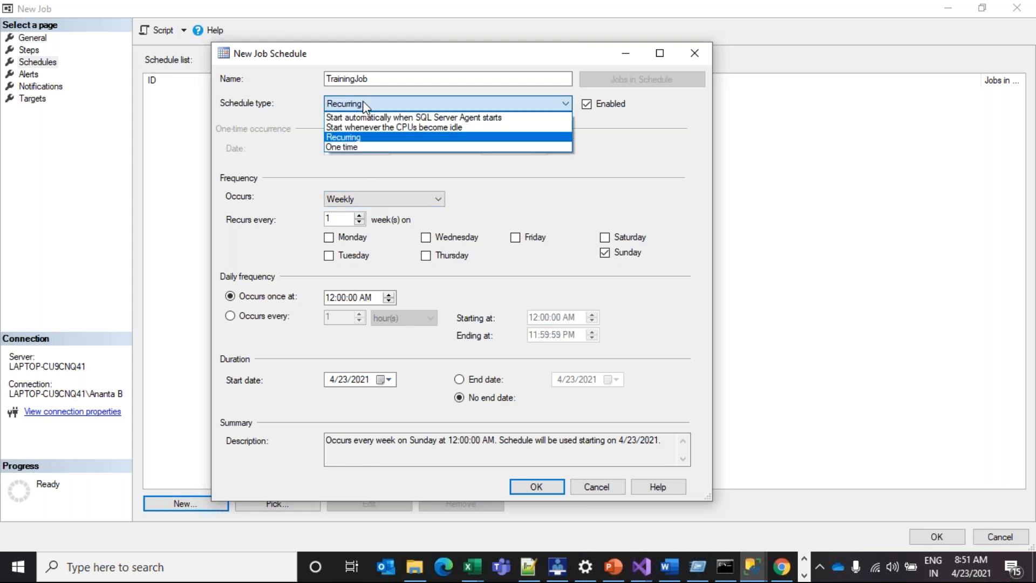
{"action": "left_click", "coordinate": [402, 49]}
{"action": "left_click", "coordinate": [691, 50]}
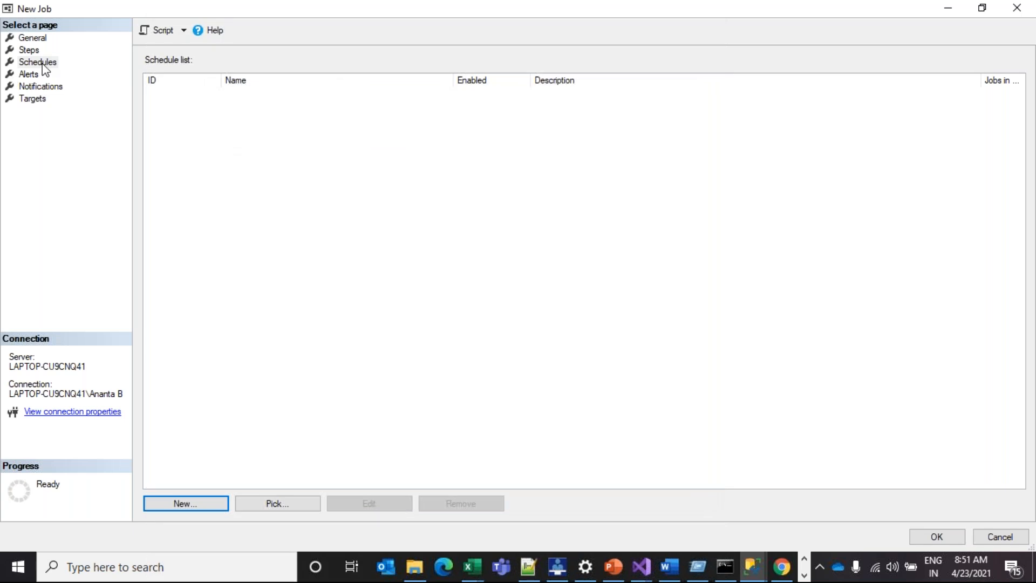
Start a fresh schedule occurring daily at 9:00 PM
{"action": "left_click", "coordinate": [192, 506]}
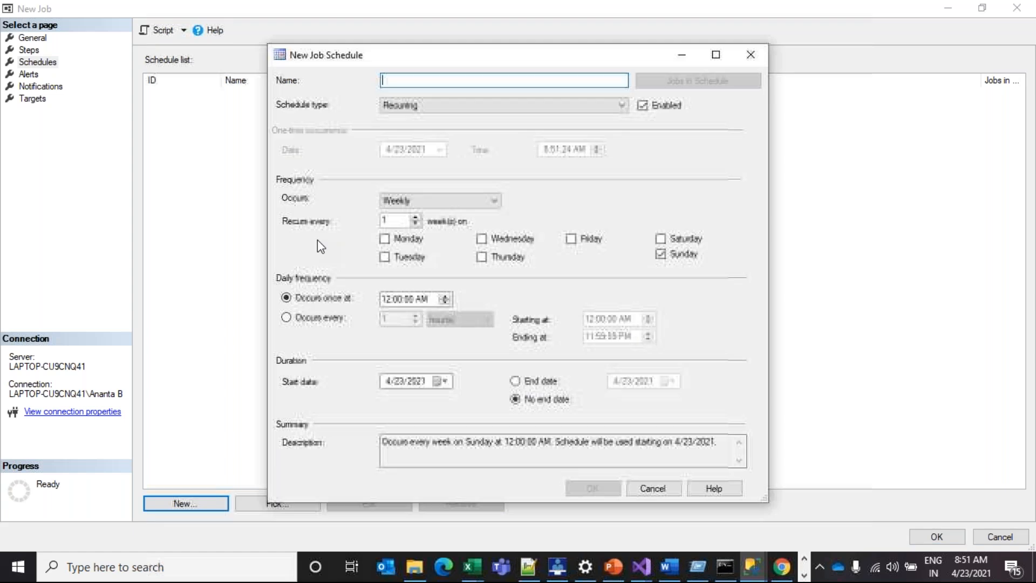
{"action": "left_click_drag", "start_coordinate": [342, 60], "coordinate": [216, 79]}
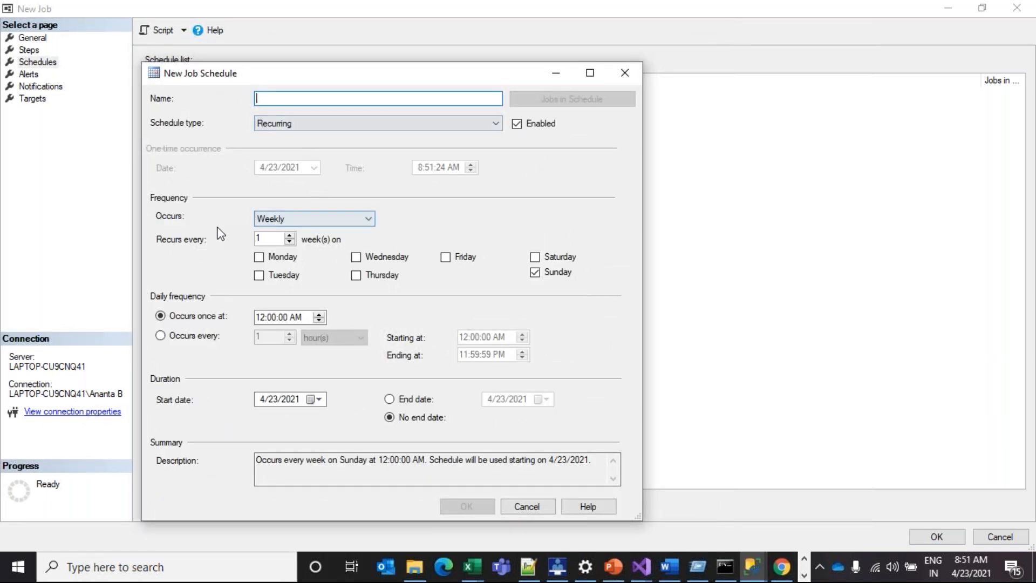
{"action": "left_click", "coordinate": [293, 218]}
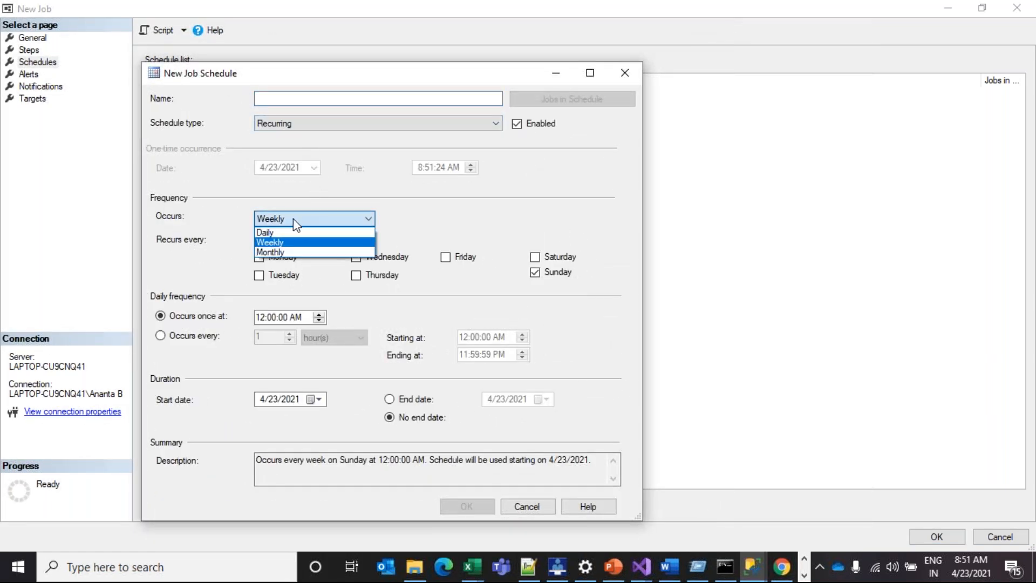
{"action": "left_click", "coordinate": [271, 228]}
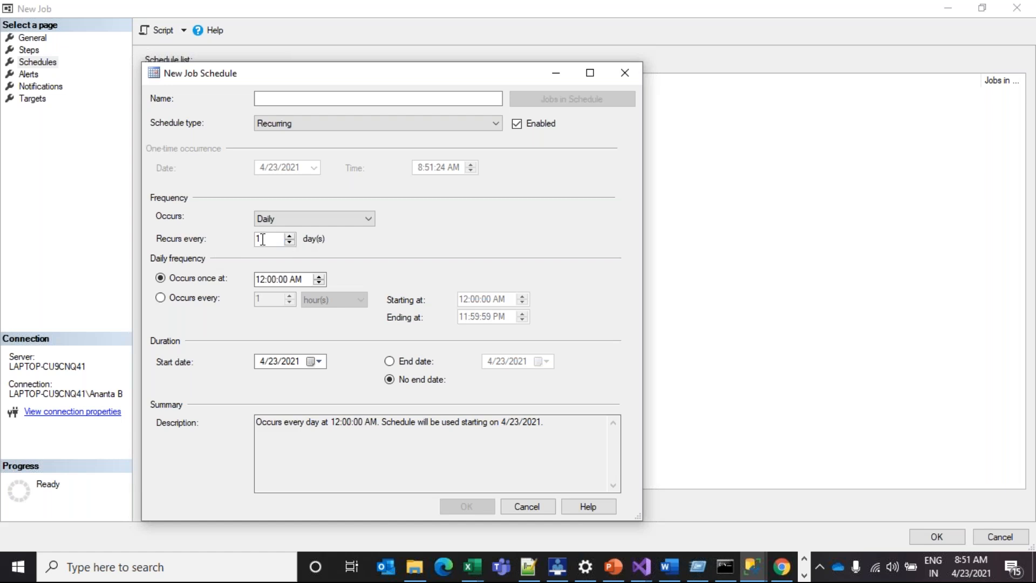
{"action": "left_click", "coordinate": [319, 282]}
{"action": "left_click", "coordinate": [319, 281]}
{"action": "left_click", "coordinate": [320, 282]}
{"action": "left_click", "coordinate": [320, 282]}
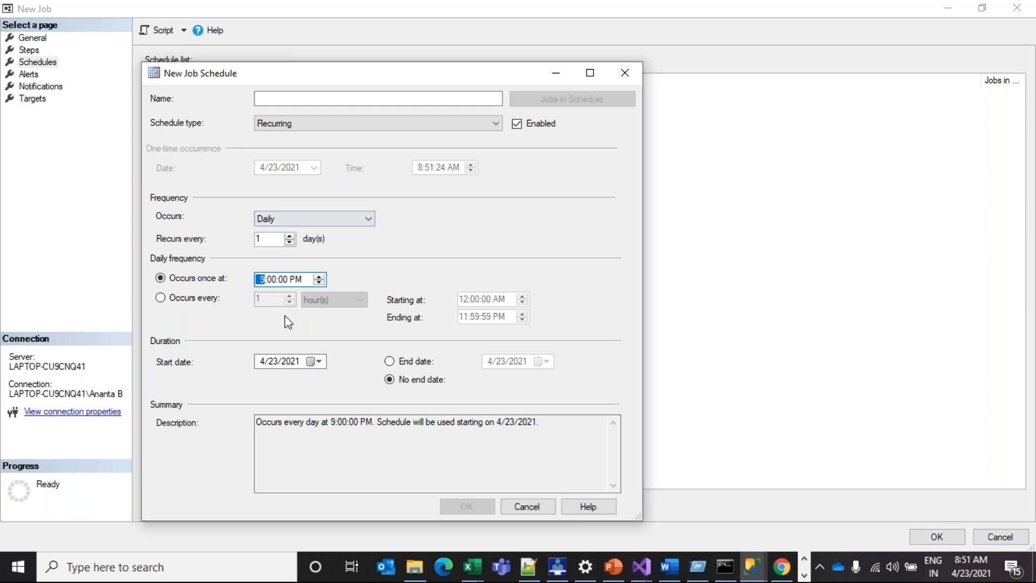
Try a one-time schedule on 4/24/2021 at 12:51:24 PM
{"action": "left_click", "coordinate": [314, 123]}
{"action": "left_click", "coordinate": [300, 165]}
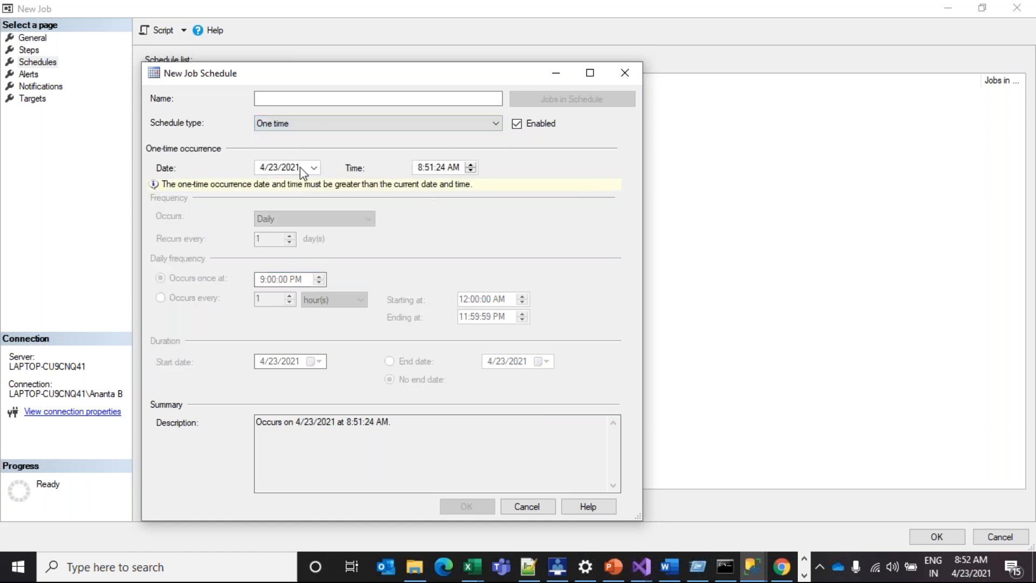
{"action": "left_click", "coordinate": [314, 168]}
{"action": "left_click", "coordinate": [314, 167]}
{"action": "left_click", "coordinate": [319, 171]}
{"action": "left_click", "coordinate": [409, 253]}
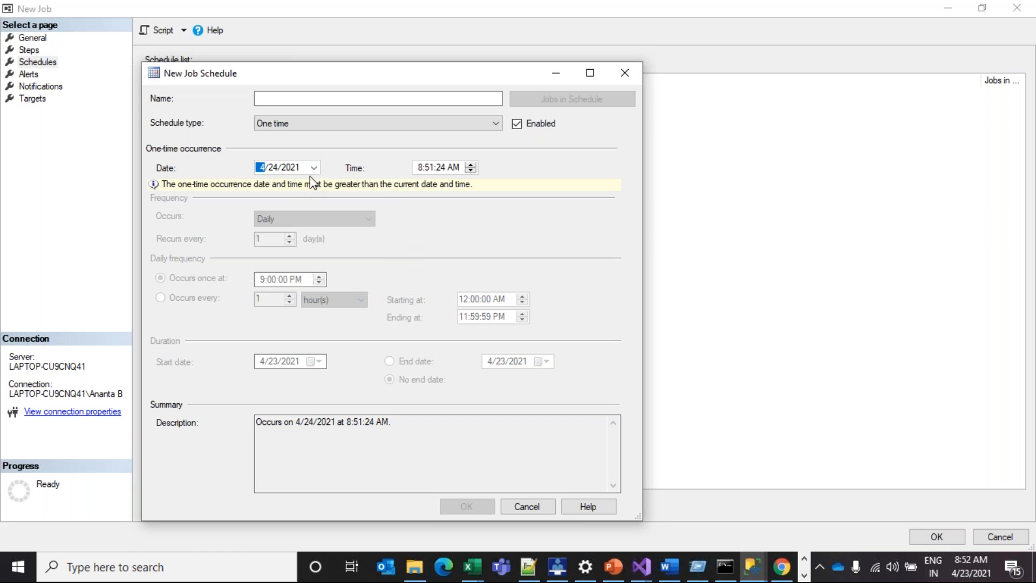
{"action": "left_click", "coordinate": [471, 164]}
{"action": "left_click", "coordinate": [471, 164]}
{"action": "left_click", "coordinate": [471, 164]}
{"action": "left_click", "coordinate": [471, 164]}
Switch the schedule type back to Recurring, keeping the Daily frequency
{"action": "left_click", "coordinate": [475, 126]}
{"action": "left_click", "coordinate": [324, 161]}
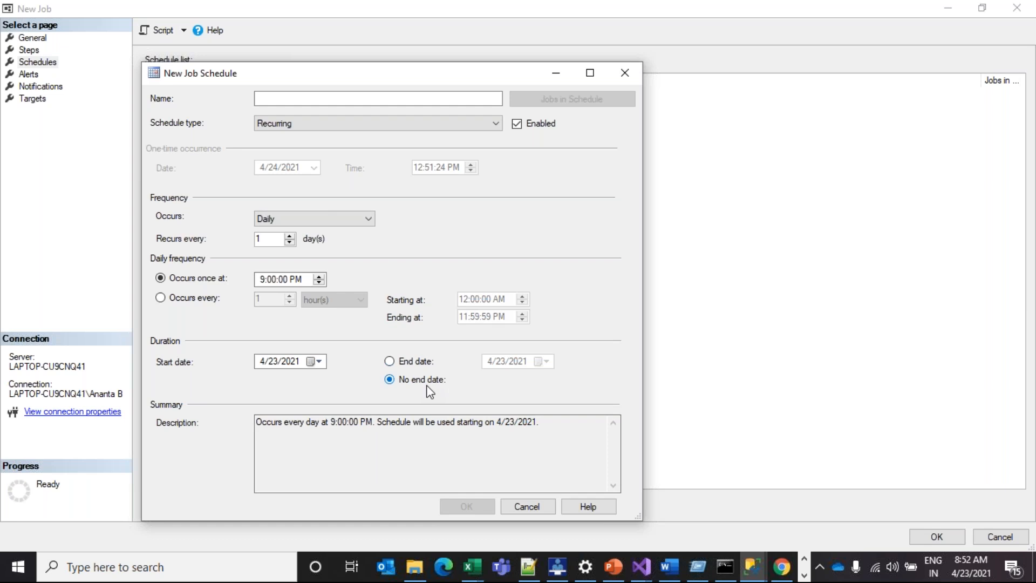
{"action": "left_click", "coordinate": [290, 220]}
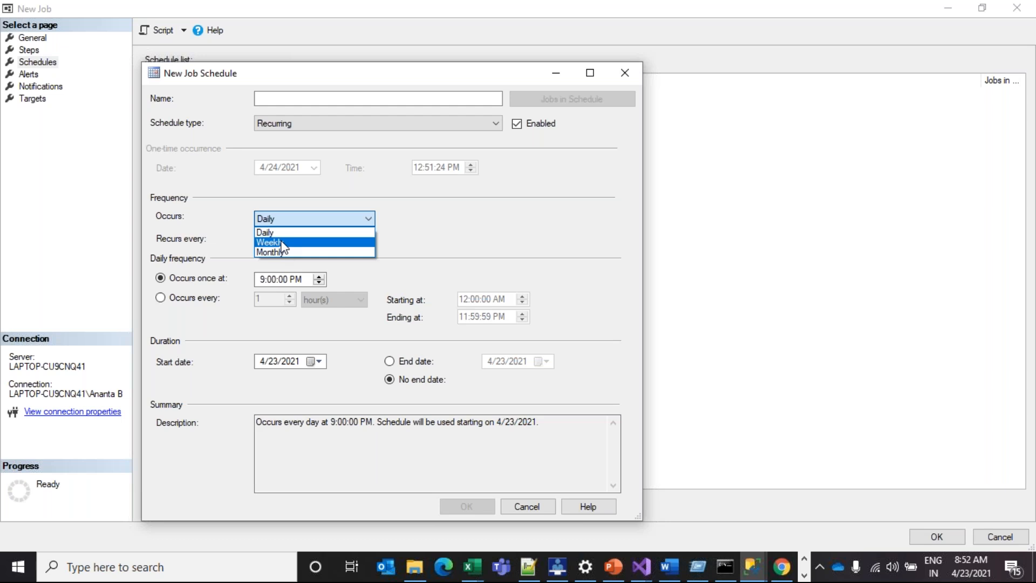
{"action": "left_click", "coordinate": [252, 320]}
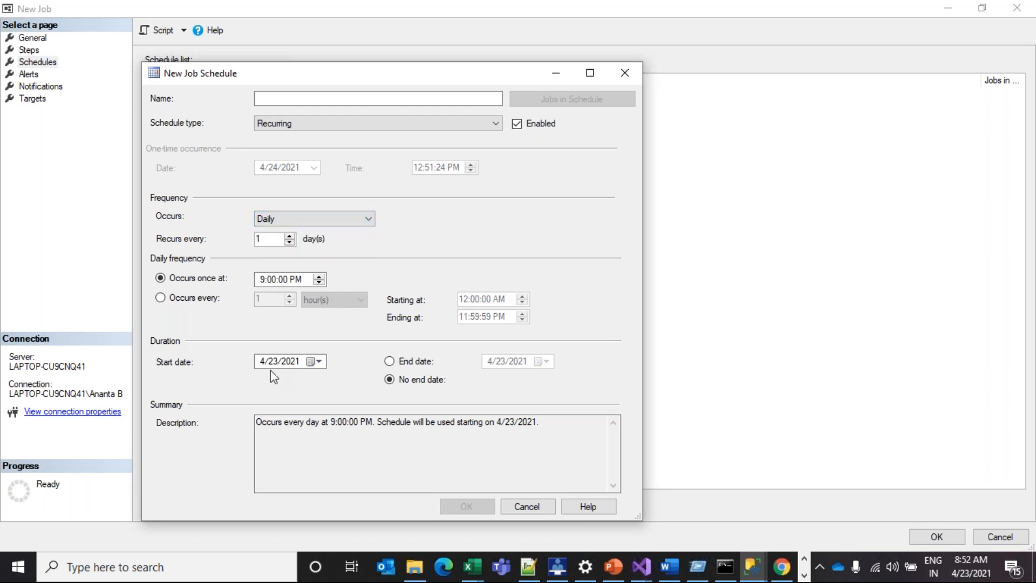
Give the schedule an end date, start date 4/16/2021, name it Jobt, and save
{"action": "left_click", "coordinate": [389, 361]}
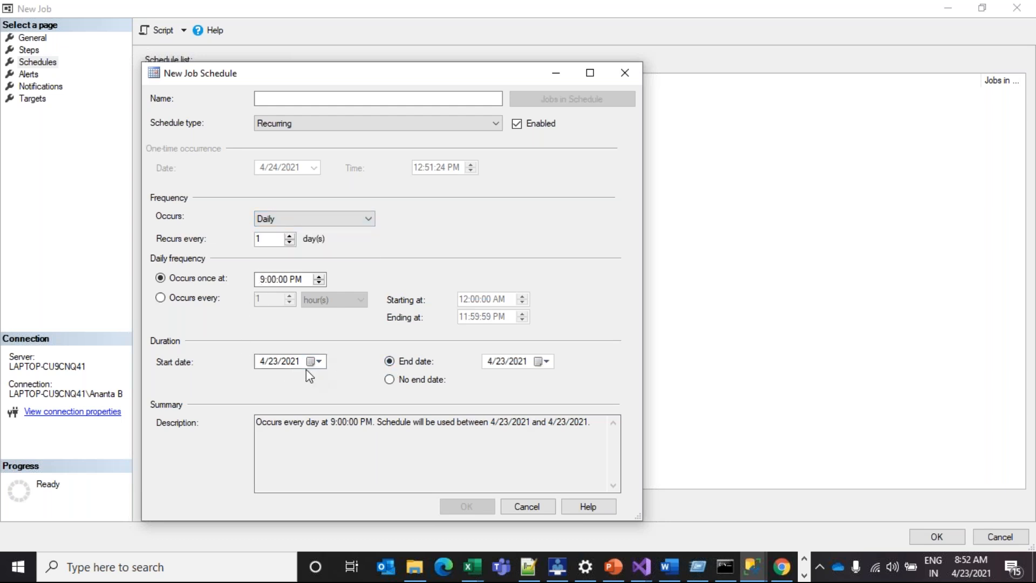
{"action": "left_click", "coordinate": [317, 361]}
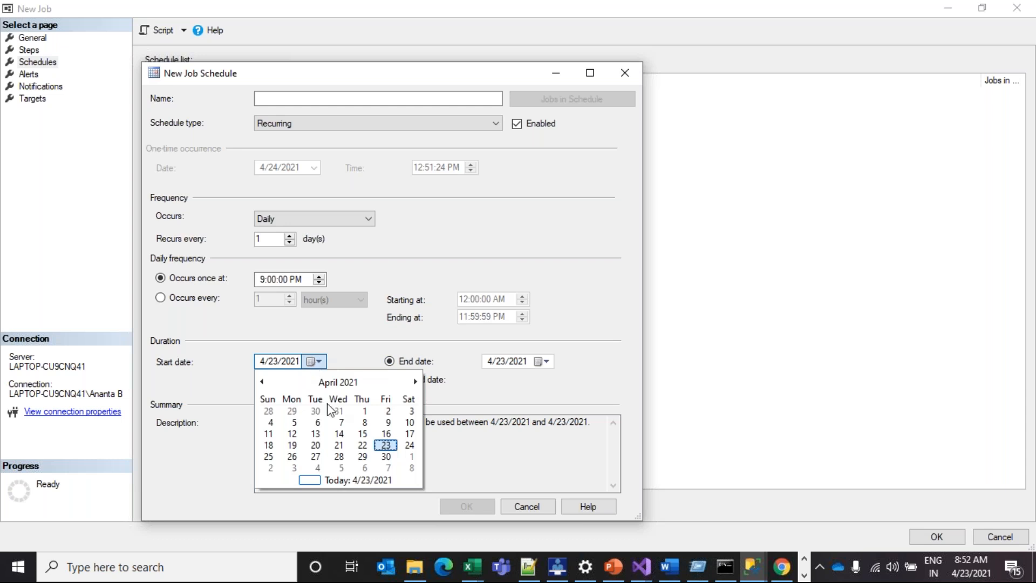
{"action": "left_click", "coordinate": [386, 434]}
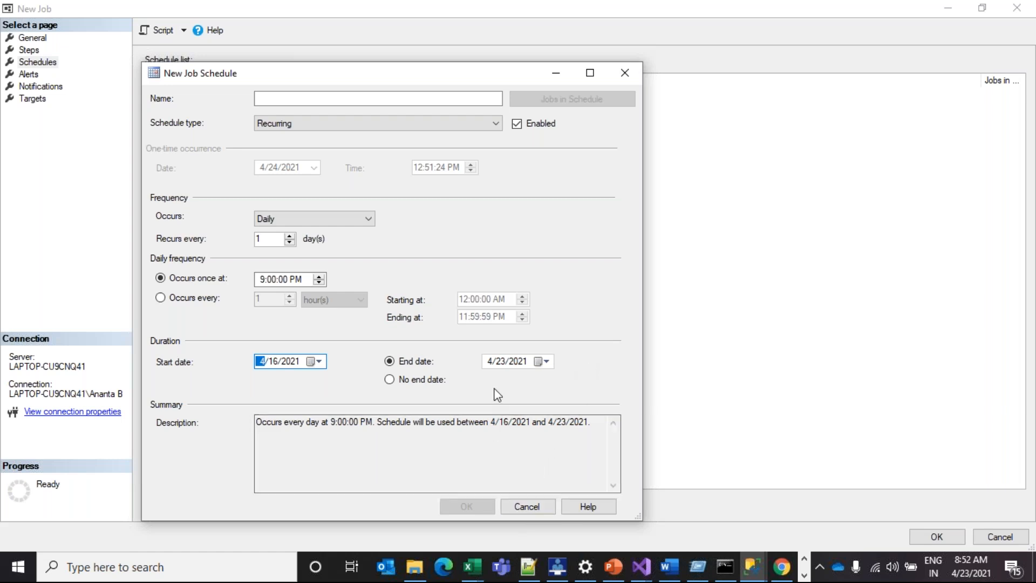
{"action": "left_click", "coordinate": [359, 100]}
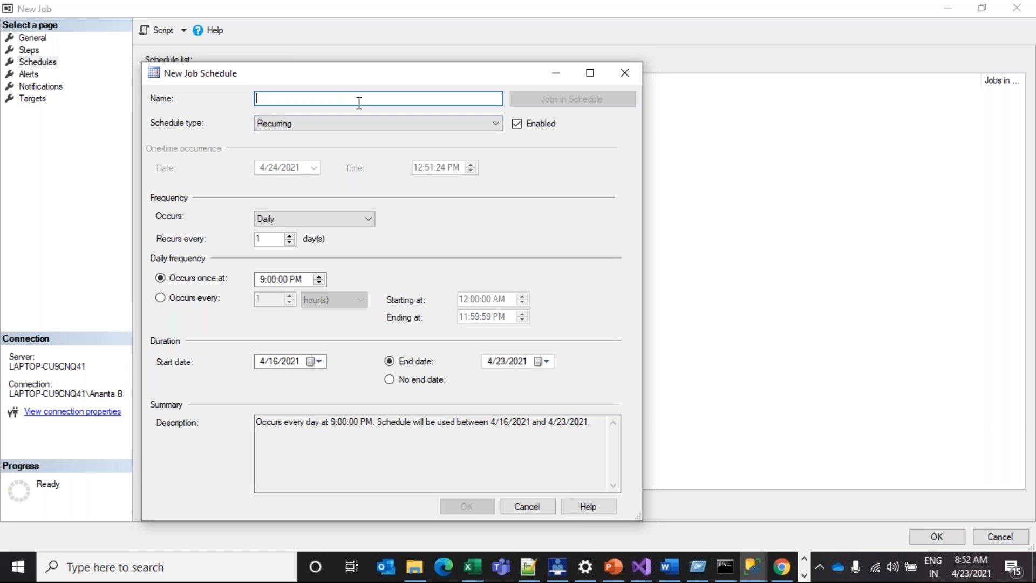
{"action": "type", "text": "Jobt"}
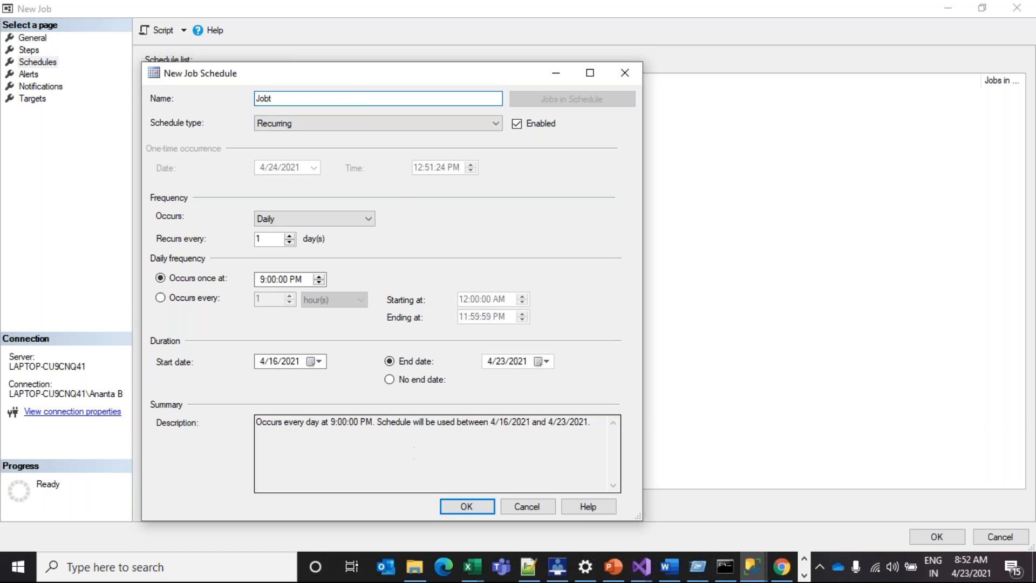
{"action": "left_click", "coordinate": [466, 508]}
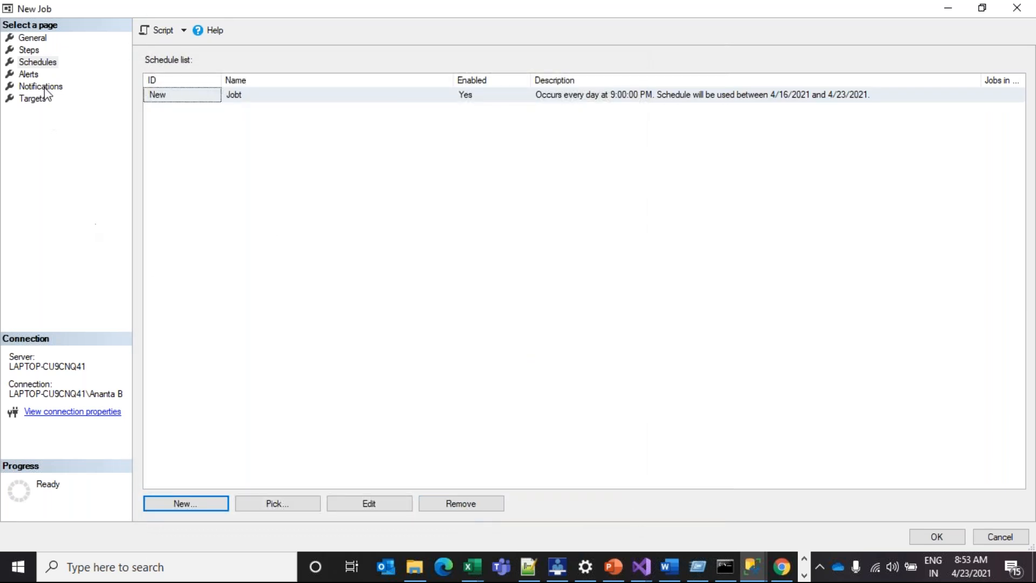
{"action": "left_click", "coordinate": [28, 77]}
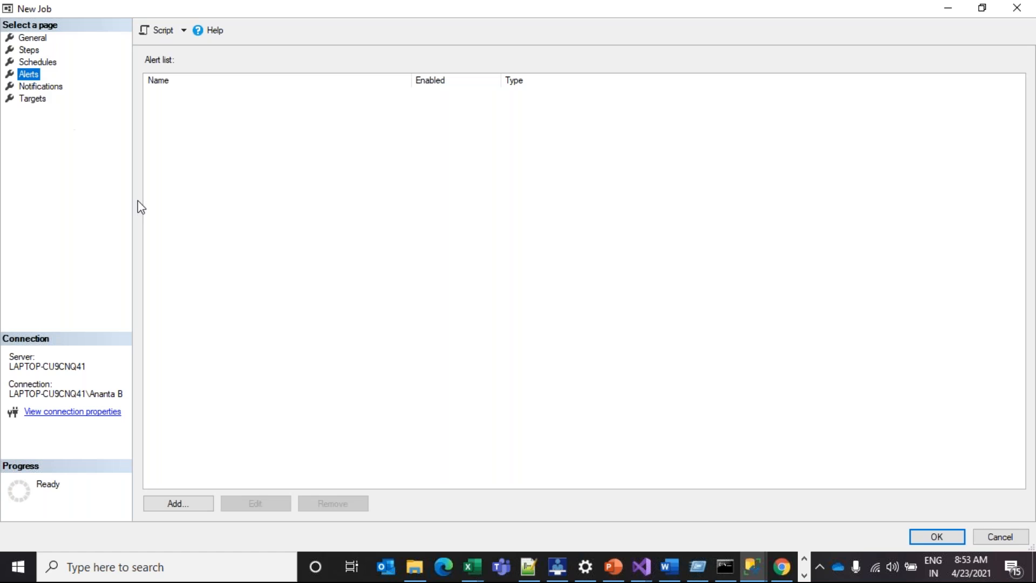
Start a new alert raised on the message text 'iob failed'
{"action": "left_click", "coordinate": [181, 504]}
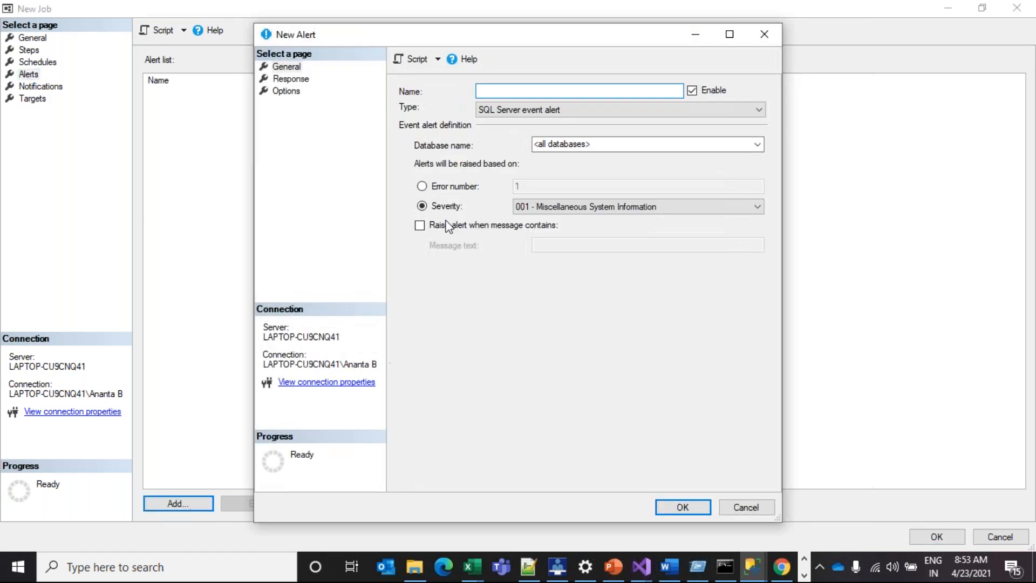
{"action": "left_click_drag", "start_coordinate": [479, 28], "coordinate": [488, 61]}
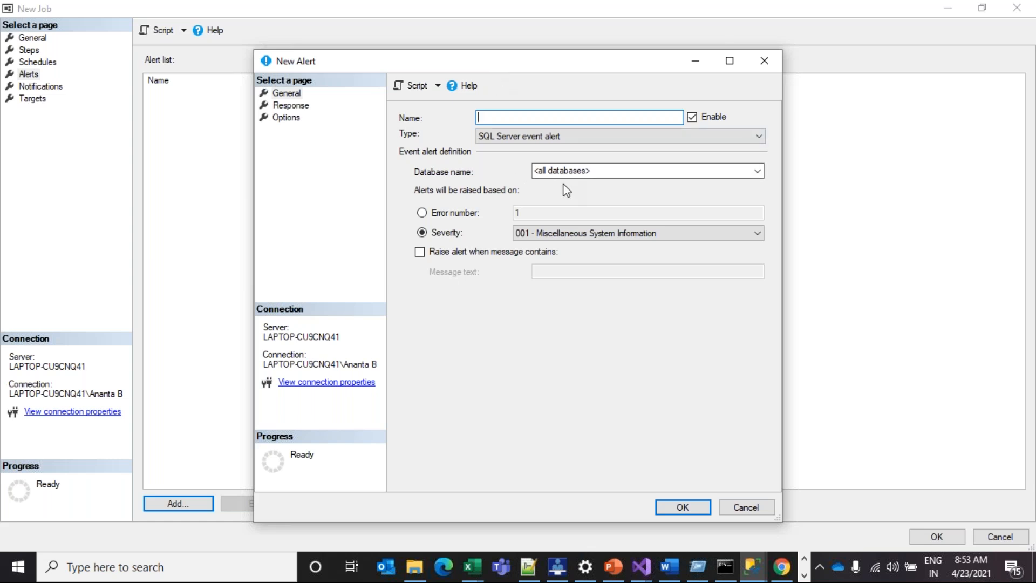
{"action": "left_click", "coordinate": [430, 251]}
{"action": "left_click", "coordinate": [566, 268]}
{"action": "type", "text": "io"}
{"action": "type", "text": "b failed"}
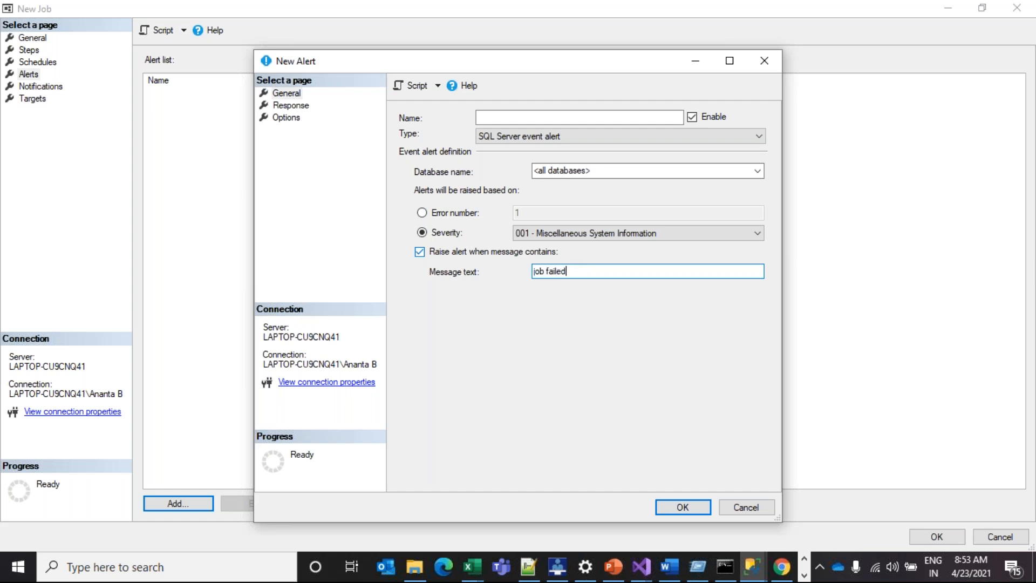
Include alert error text in e-mail, attempt saving, then discard the unnamed alert
{"action": "left_click", "coordinate": [292, 107]}
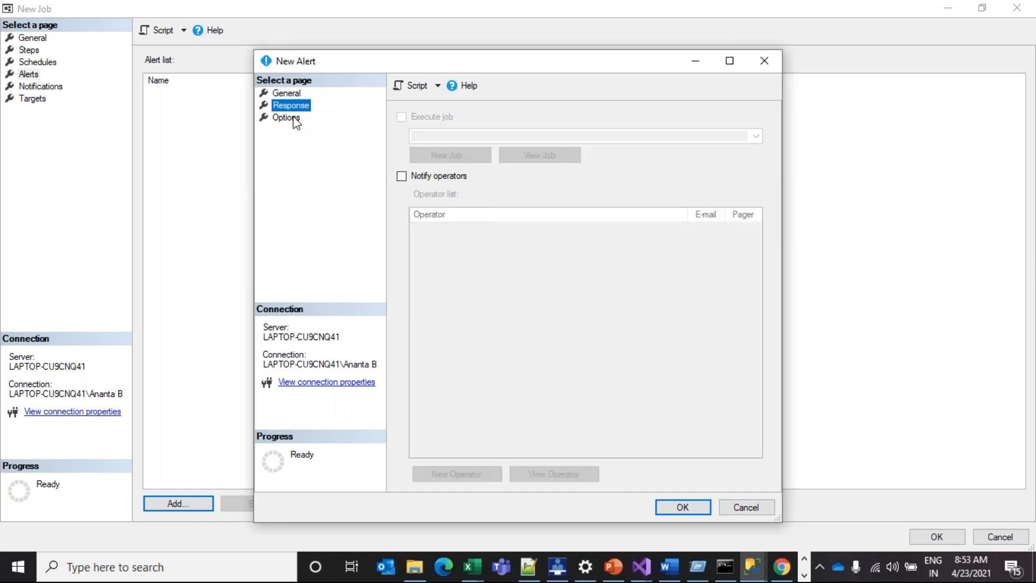
{"action": "left_click", "coordinate": [295, 119]}
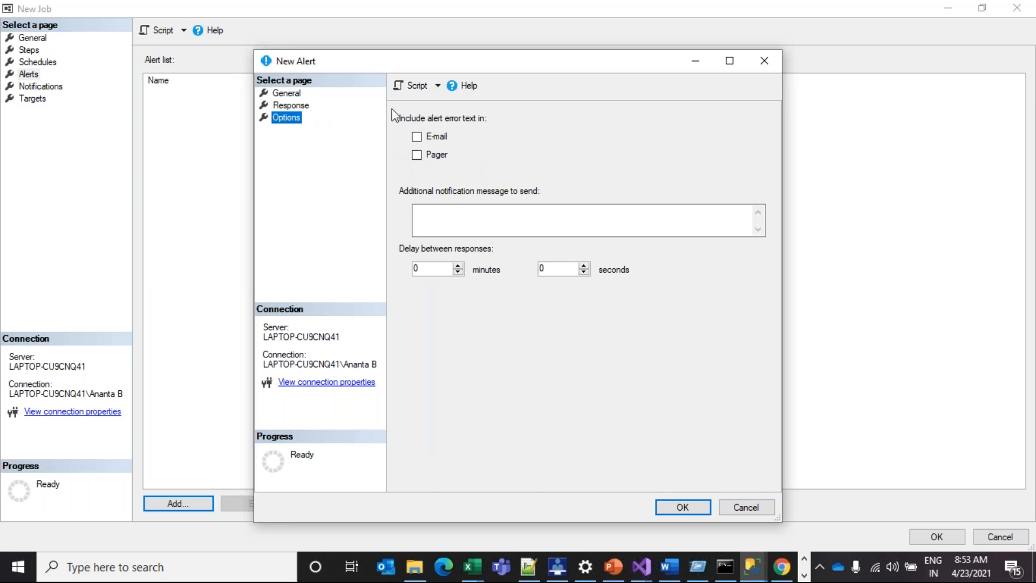
{"action": "left_click", "coordinate": [432, 139]}
{"action": "left_click", "coordinate": [513, 217]}
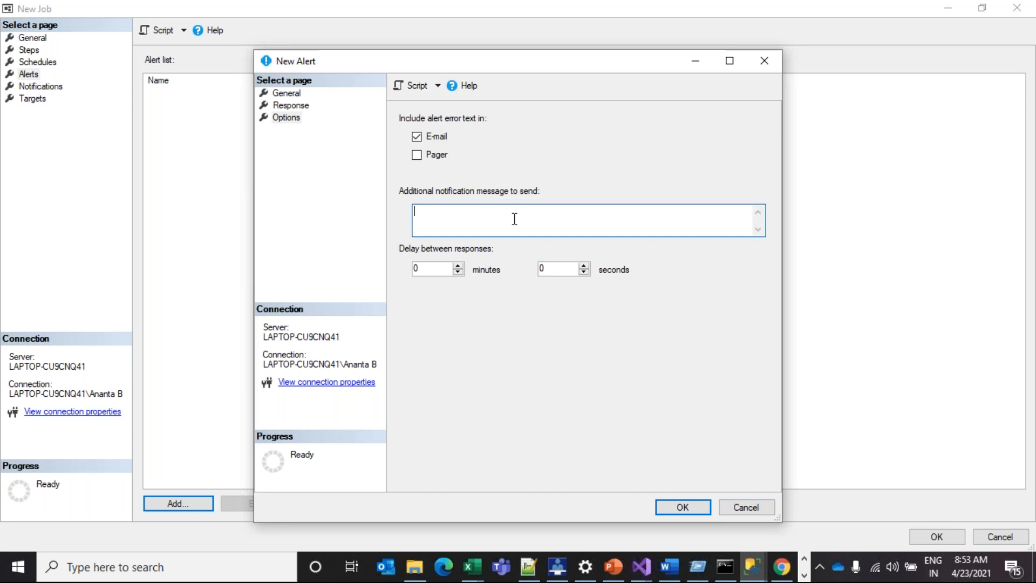
{"action": "left_click", "coordinate": [683, 507]}
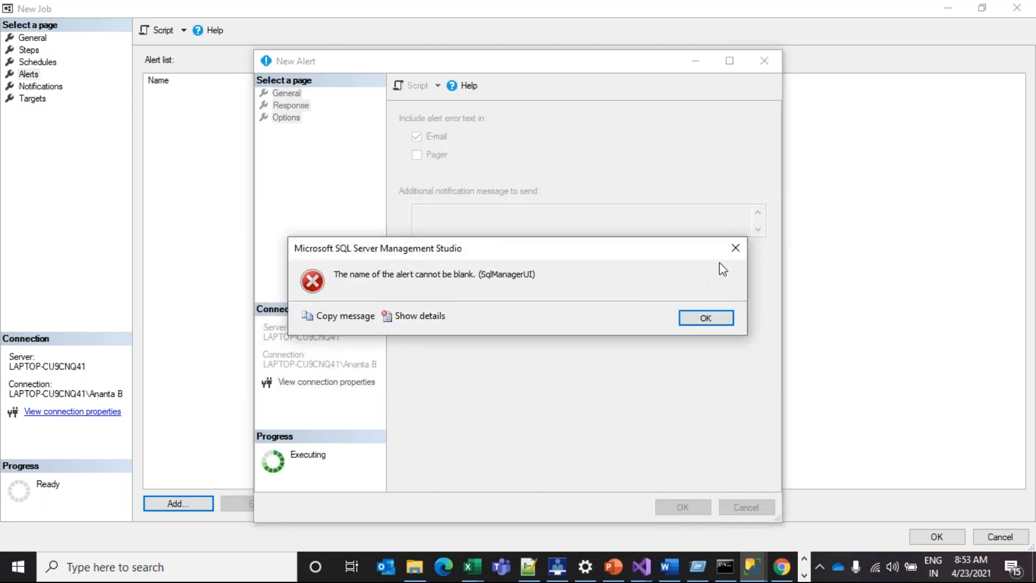
{"action": "left_click", "coordinate": [743, 252]}
{"action": "left_click", "coordinate": [773, 60]}
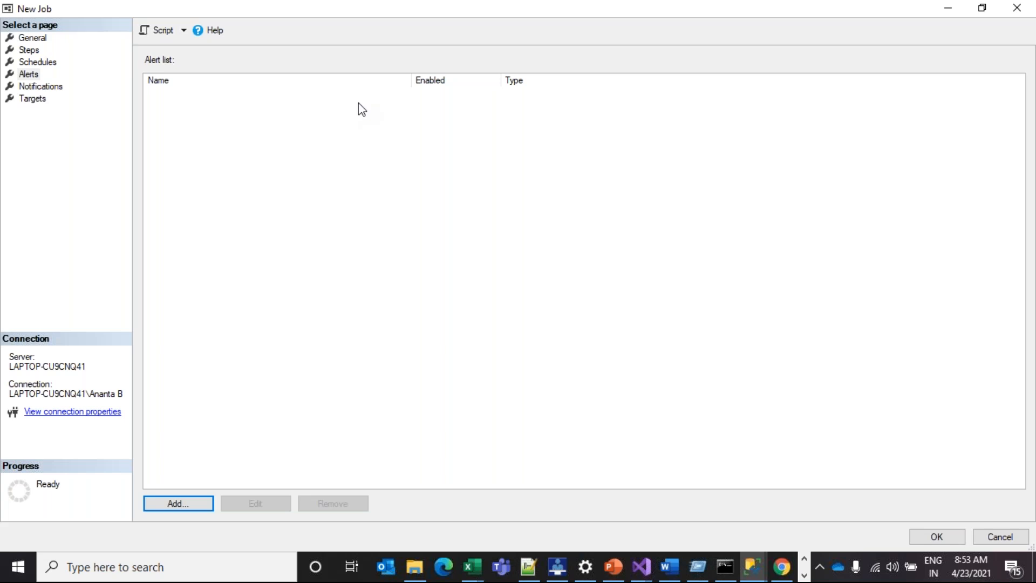
Save the TrainingJob job and select Jobs under SQL Server Agent in Object Explorer
{"action": "left_click", "coordinate": [27, 88]}
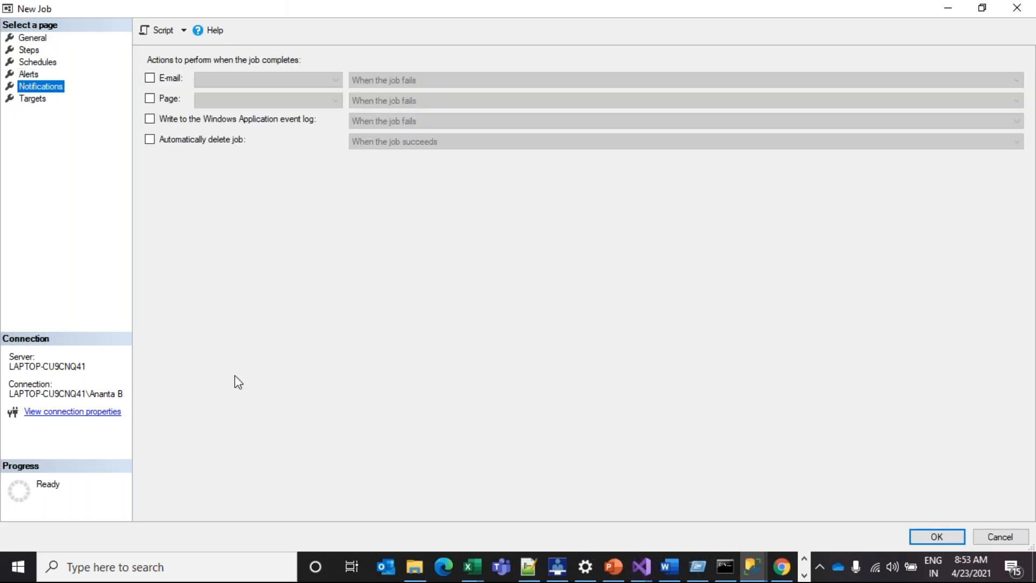
{"action": "double_click", "coordinate": [138, 12]}
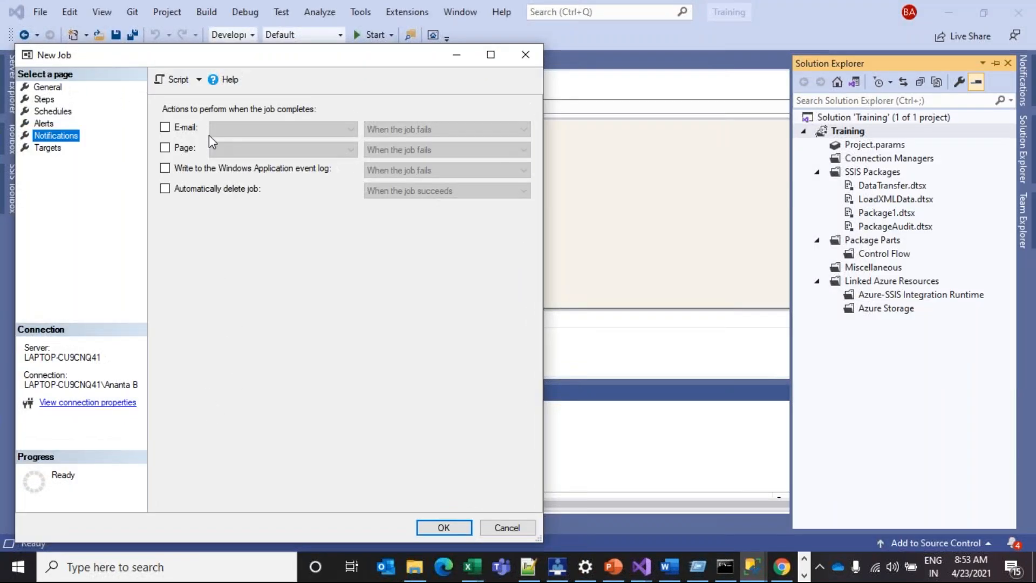
{"action": "left_click", "coordinate": [444, 527]}
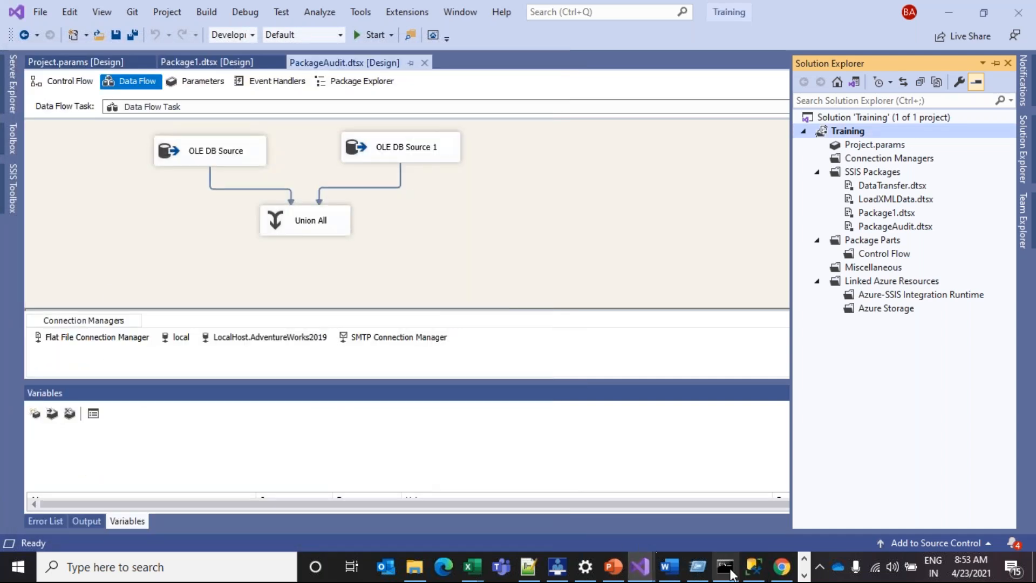
{"action": "left_click", "coordinate": [726, 567]}
{"action": "left_click", "coordinate": [754, 567]}
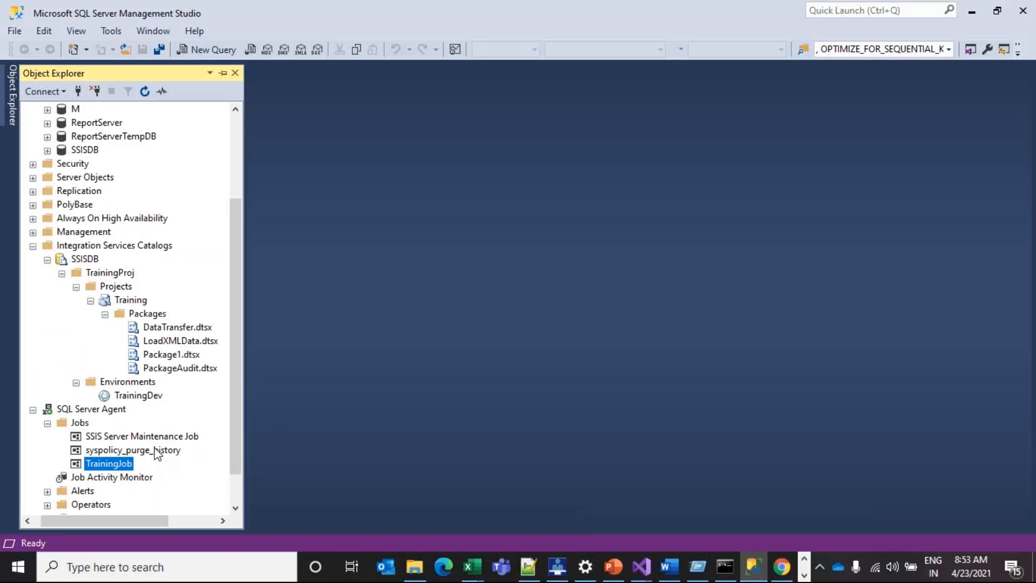
{"action": "left_click_drag", "start_coordinate": [232, 416], "coordinate": [239, 493]}
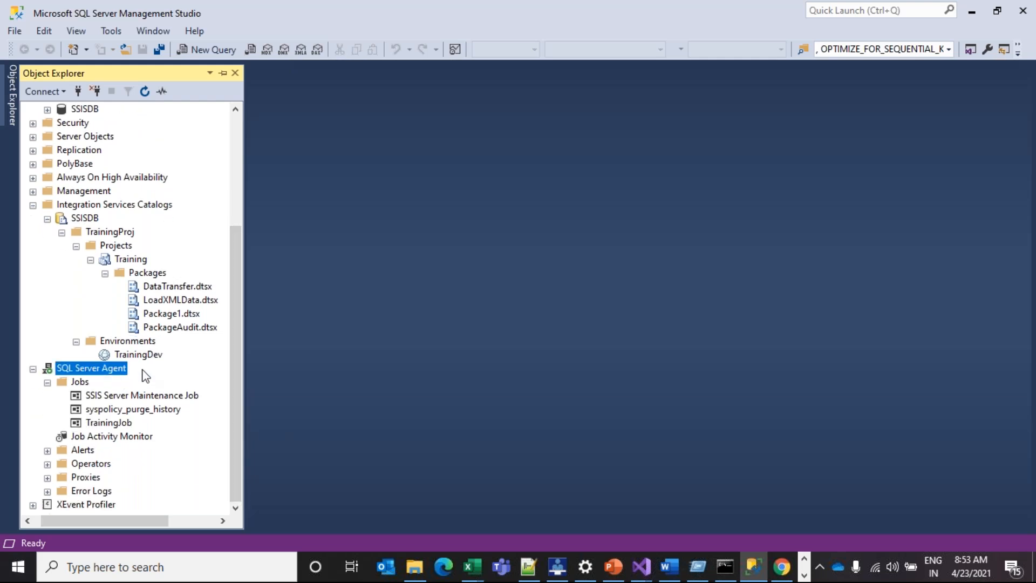
{"action": "left_click", "coordinate": [67, 384]}
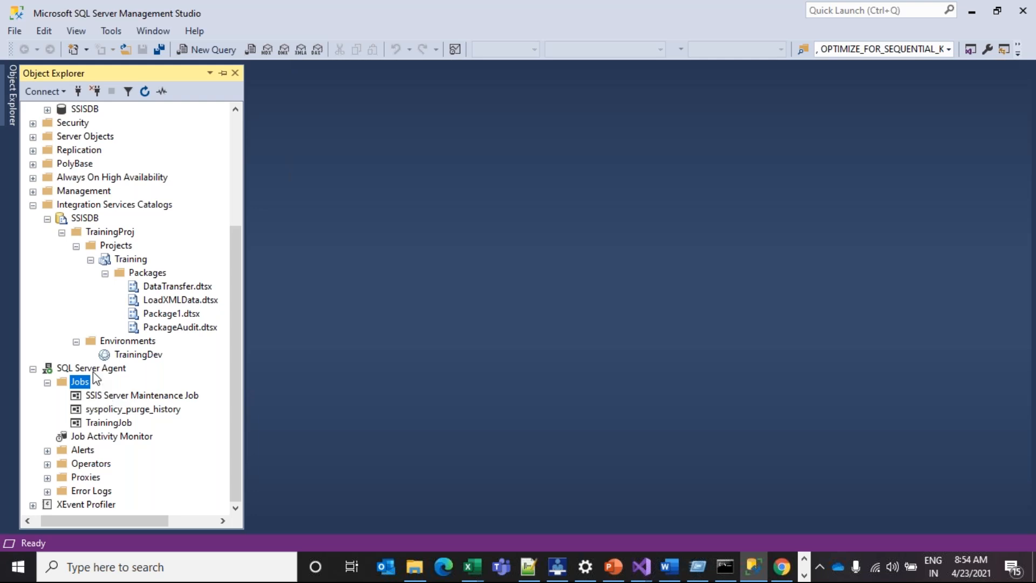
Open TrainingJob's properties, try Script Action to File, then cancel without changes
{"action": "double_click", "coordinate": [108, 423]}
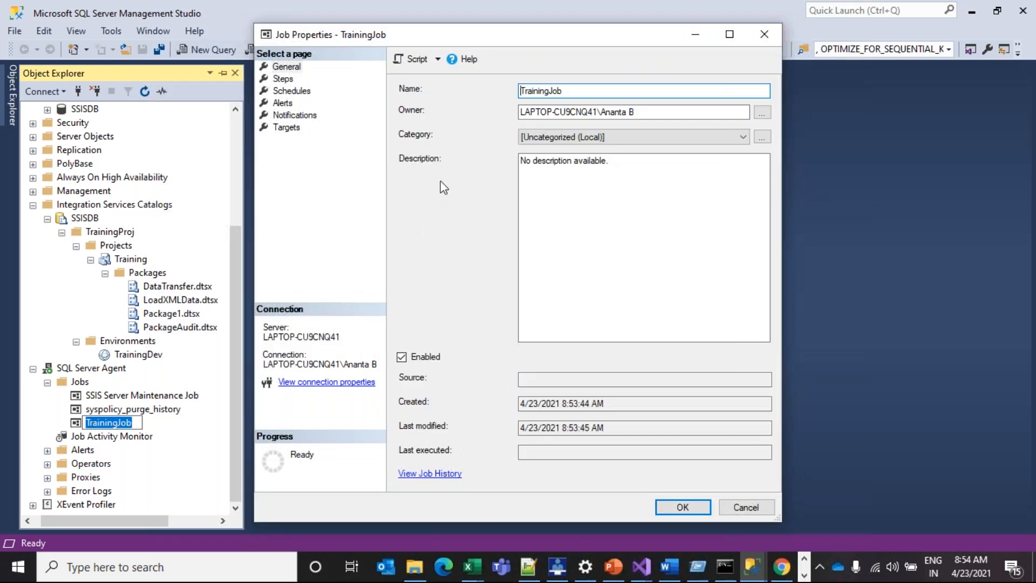
{"action": "left_click", "coordinate": [125, 423]}
{"action": "left_click", "coordinate": [416, 61]}
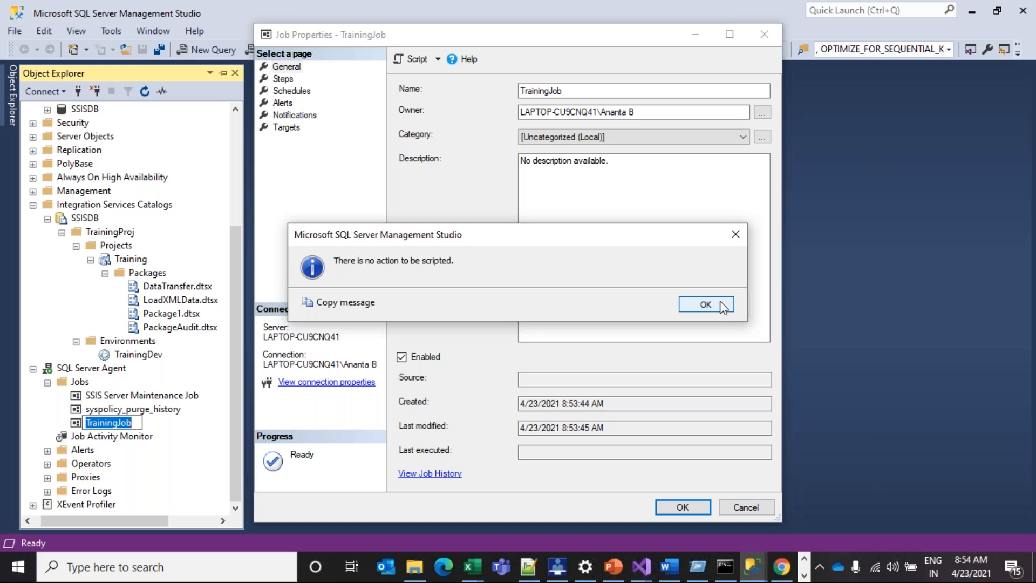
{"action": "left_click", "coordinate": [705, 304]}
{"action": "left_click", "coordinate": [438, 59]}
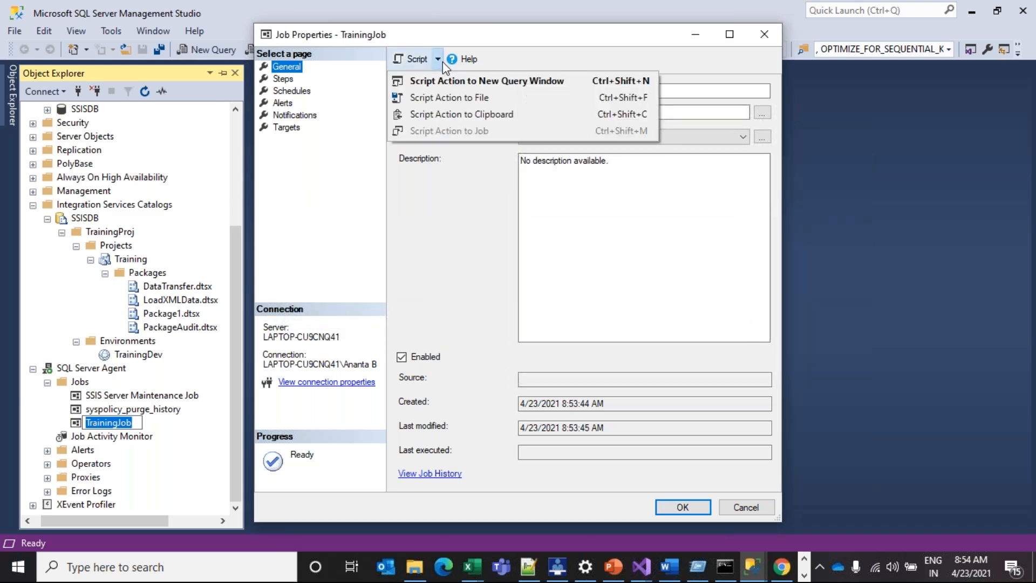
{"action": "left_click", "coordinate": [462, 95]}
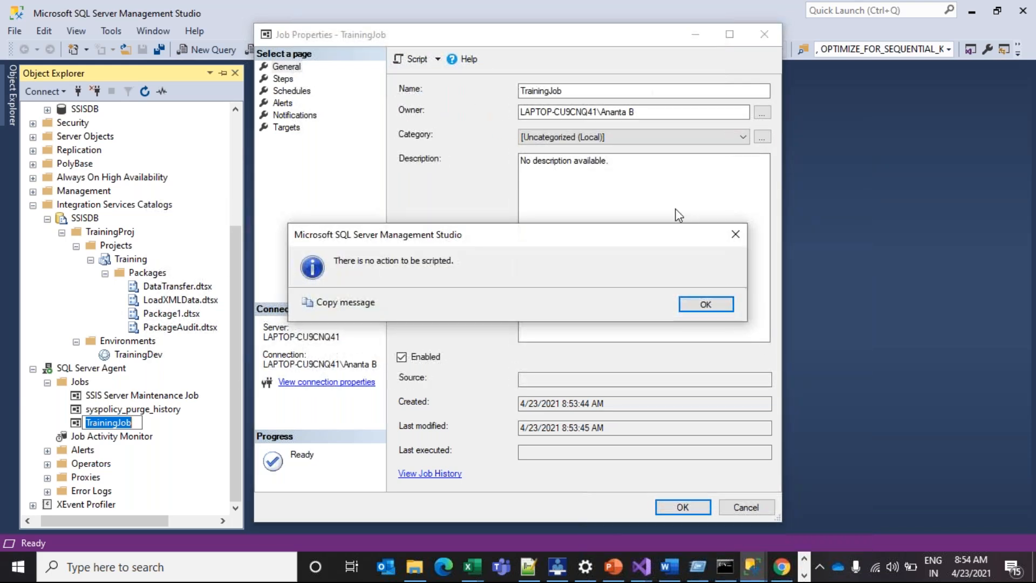
{"action": "left_click", "coordinate": [712, 304]}
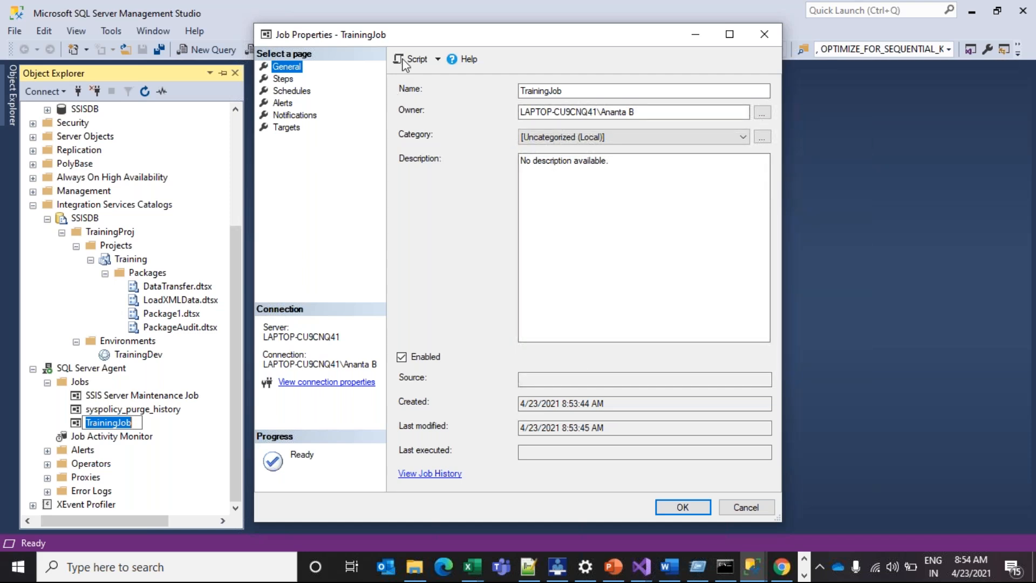
{"action": "left_click", "coordinate": [438, 59]}
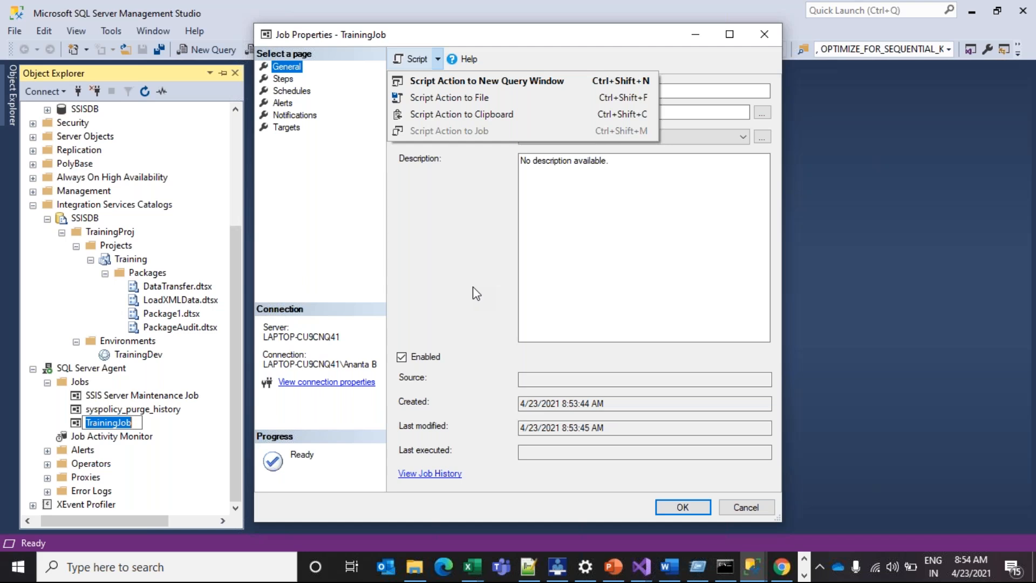
{"action": "left_click", "coordinate": [739, 510]}
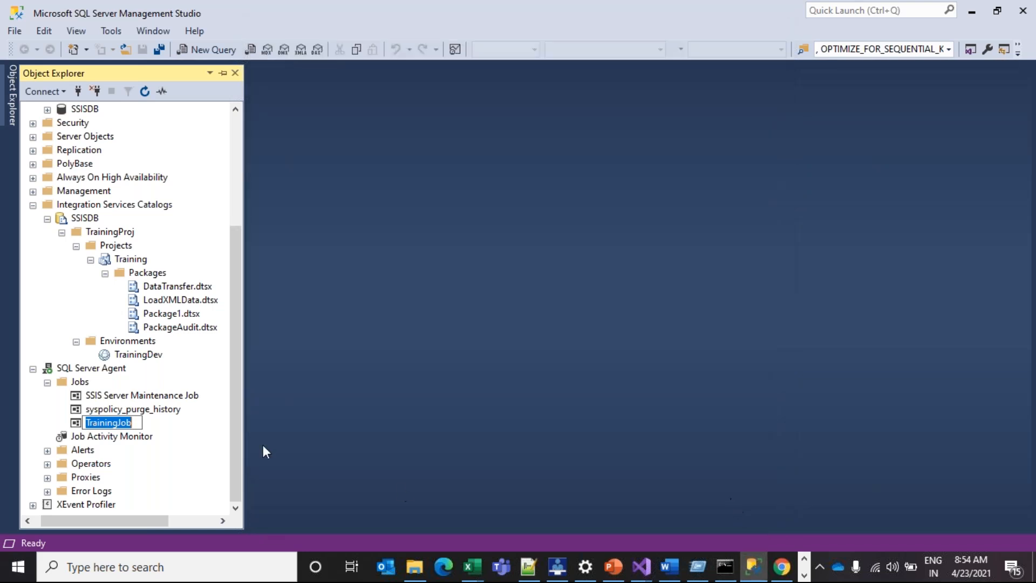
Disable the TrainingJob job and close the success report
{"action": "left_click", "coordinate": [150, 411]}
{"action": "right_click", "coordinate": [111, 428]}
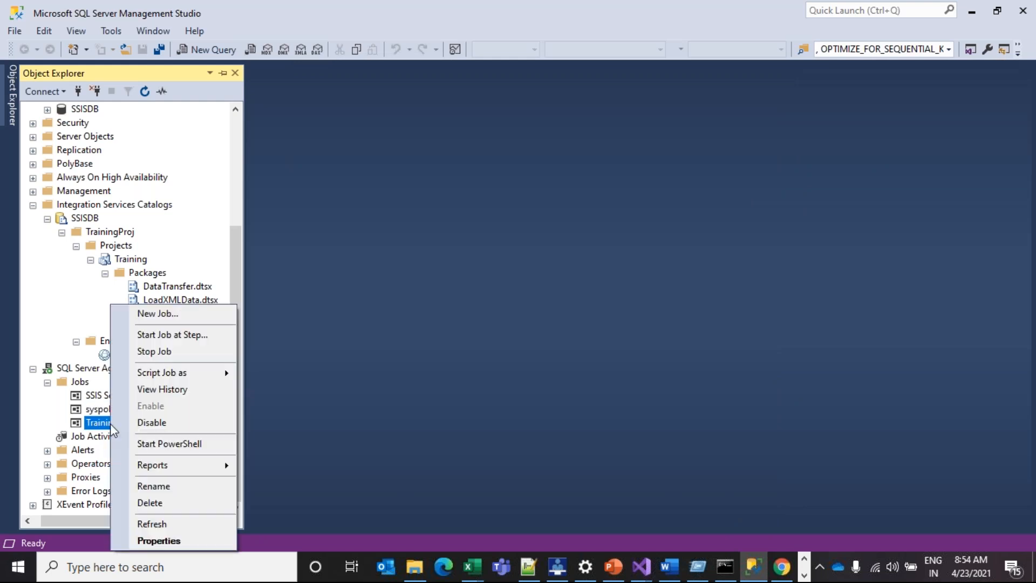
{"action": "left_click", "coordinate": [147, 425]}
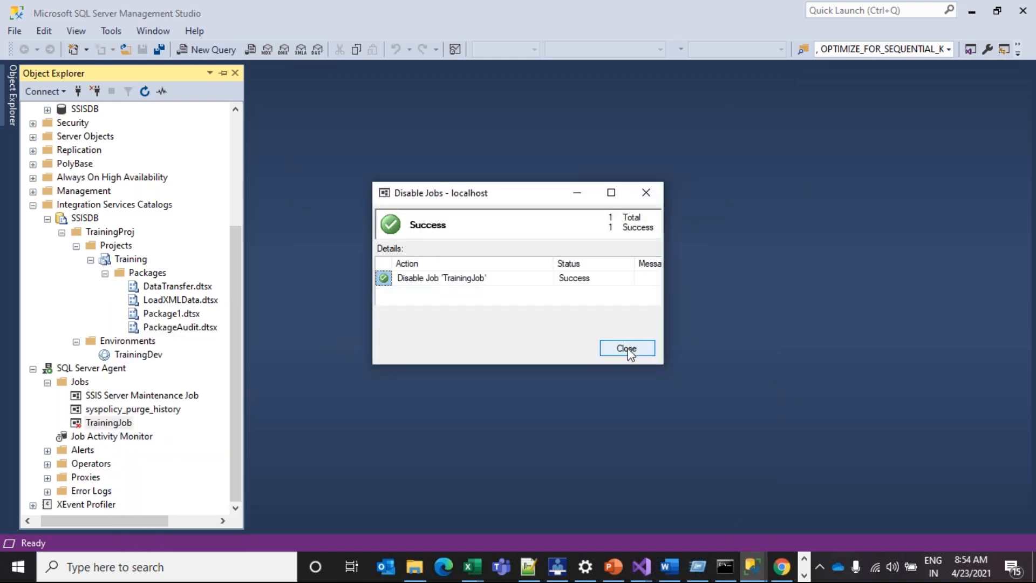
{"action": "left_click", "coordinate": [626, 349]}
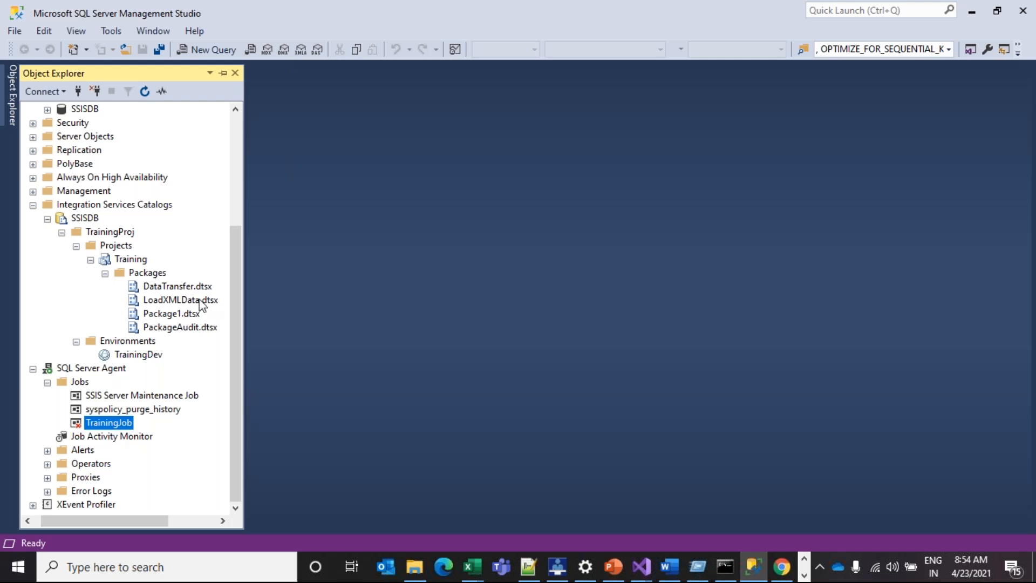
Re-enable TrainingJob and close the Enable Jobs result
{"action": "right_click", "coordinate": [98, 425]}
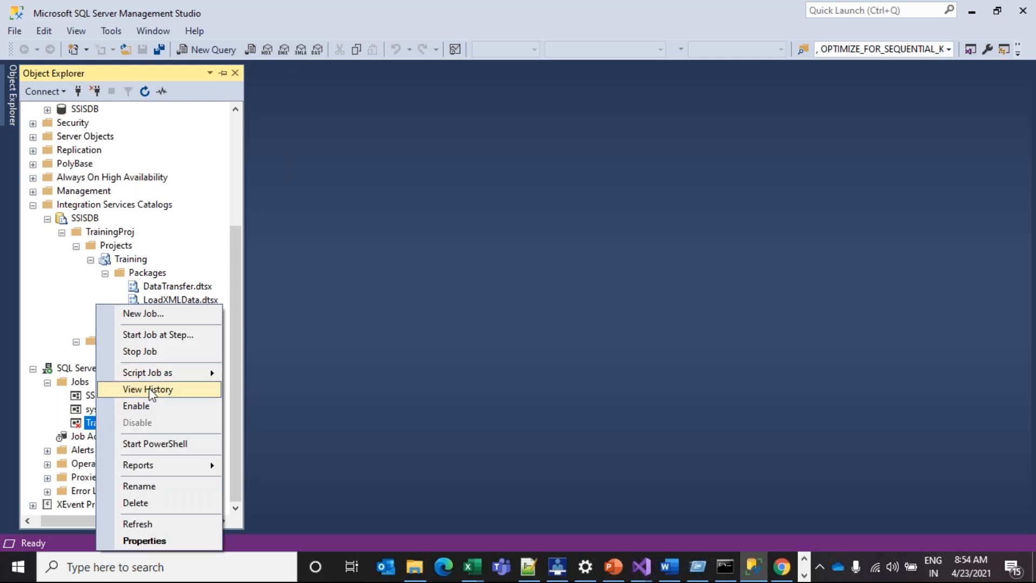
{"action": "left_click", "coordinate": [153, 409]}
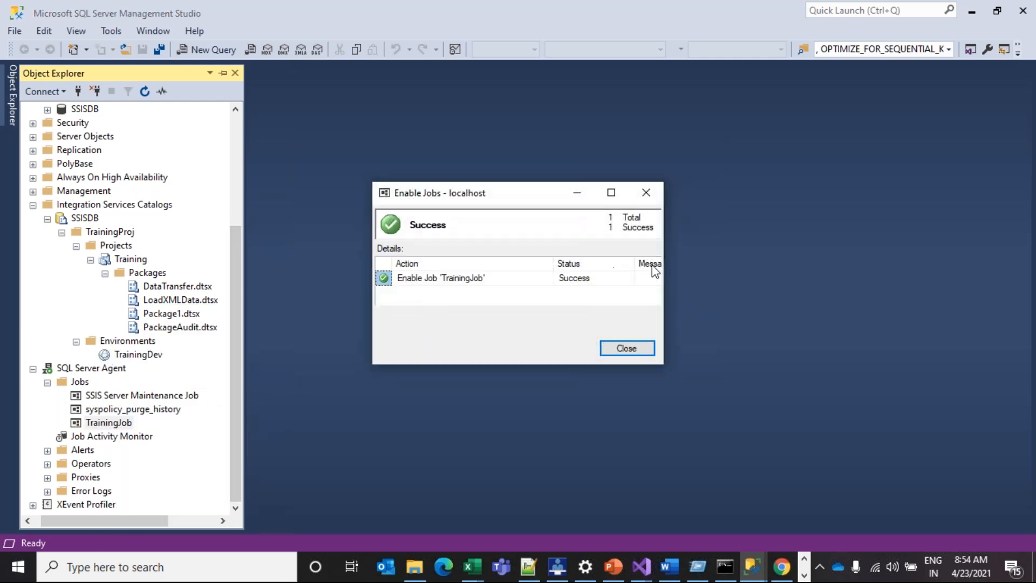
{"action": "left_click", "coordinate": [626, 347]}
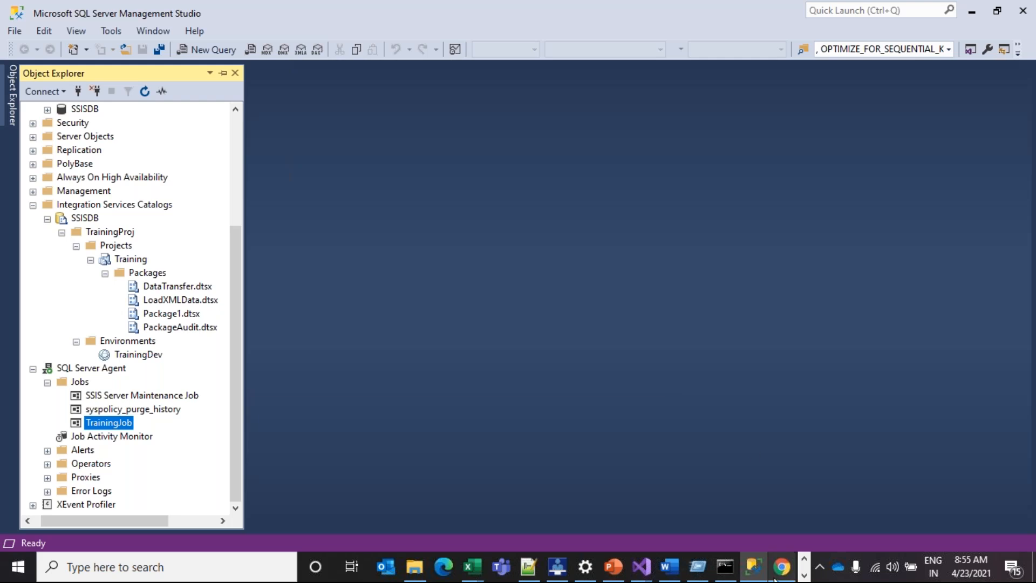
Browse the PowerPoint slides to Today's Agenda, then return to Visual Studio's Training window
{"action": "left_click", "coordinate": [615, 568]}
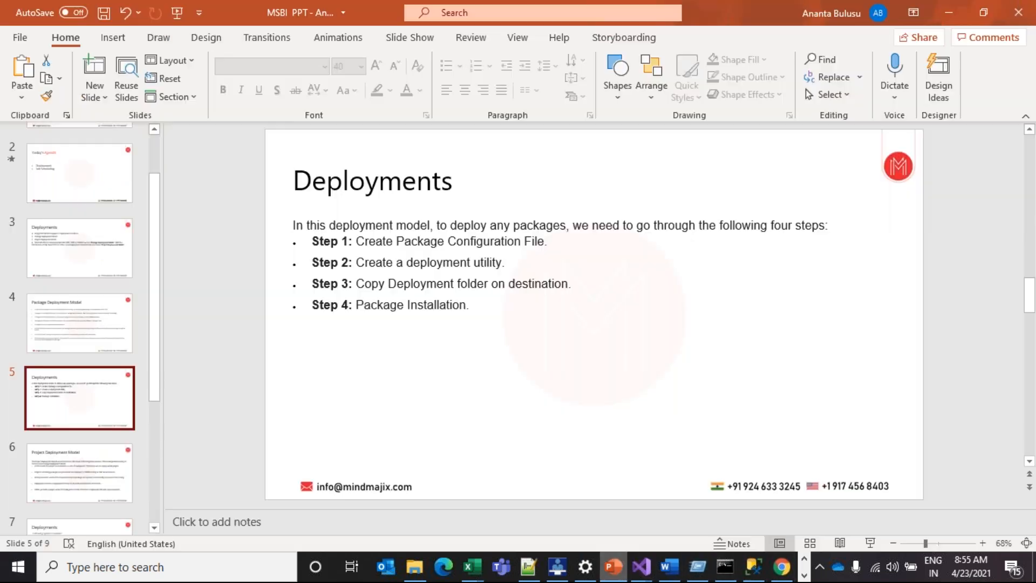
{"action": "scroll", "coordinate": [73, 386], "scroll_direction": "down", "scroll_amount": 1}
{"action": "left_click", "coordinate": [65, 382]}
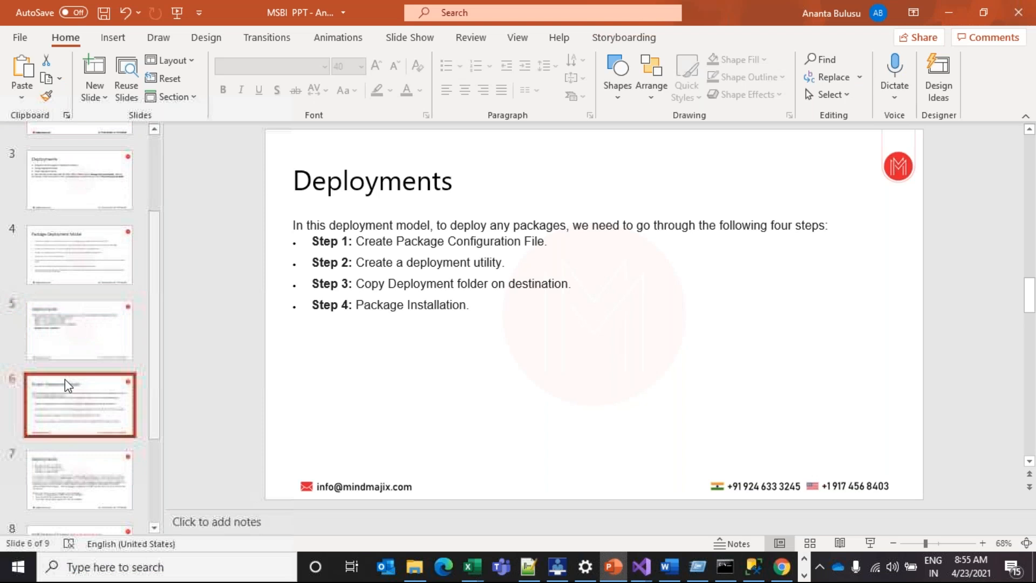
{"action": "scroll", "coordinate": [77, 388], "scroll_direction": "down", "scroll_amount": 1}
{"action": "scroll", "coordinate": [78, 387], "scroll_direction": "up", "scroll_amount": 3}
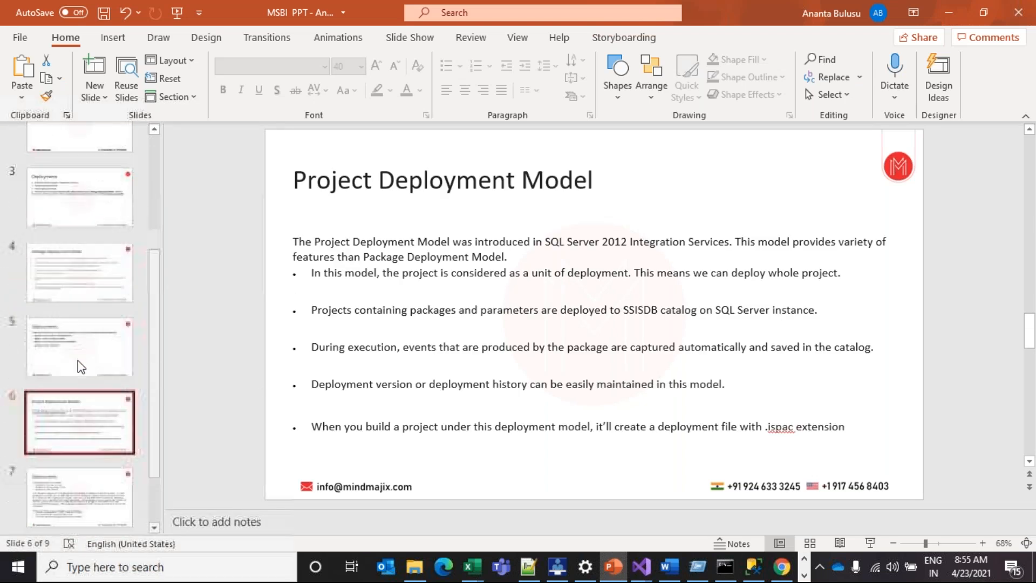
{"action": "left_click", "coordinate": [81, 254]}
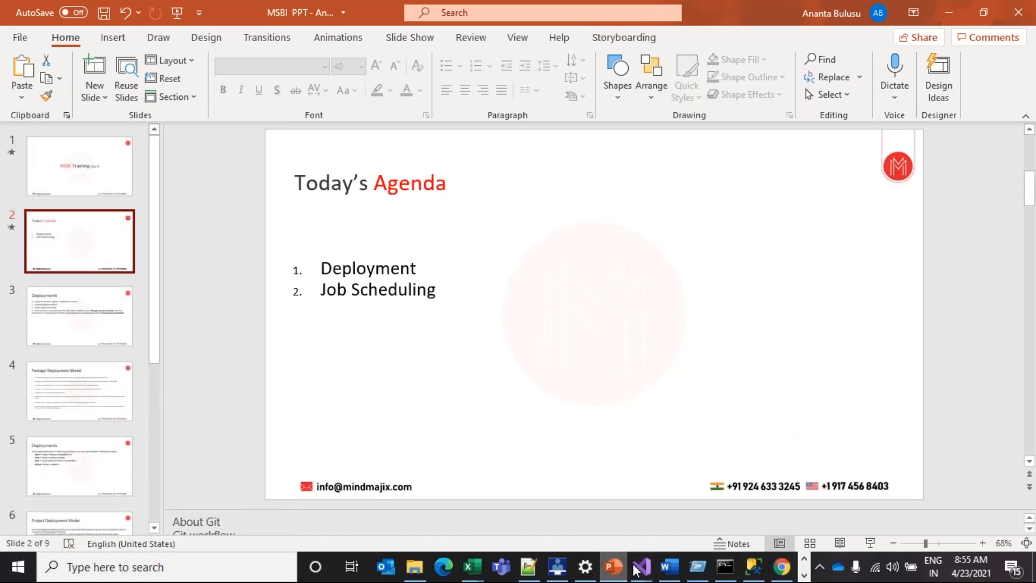
{"action": "mouse_move", "coordinate": [639, 568]}
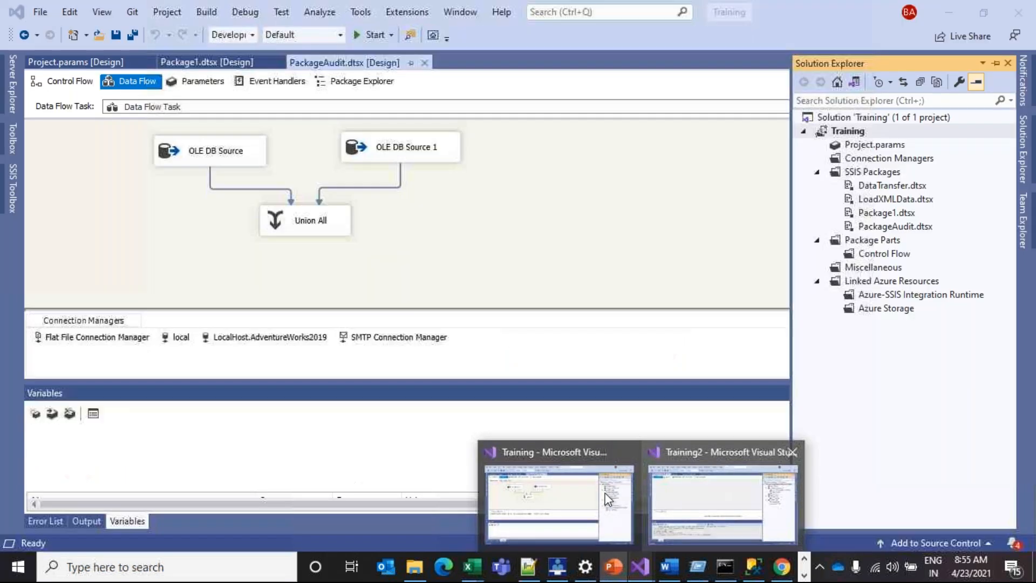
{"action": "left_click", "coordinate": [608, 499]}
Select Integration Services Catalogs in Management Studio and widen the Object Explorer panel
{"action": "left_click", "coordinate": [754, 566]}
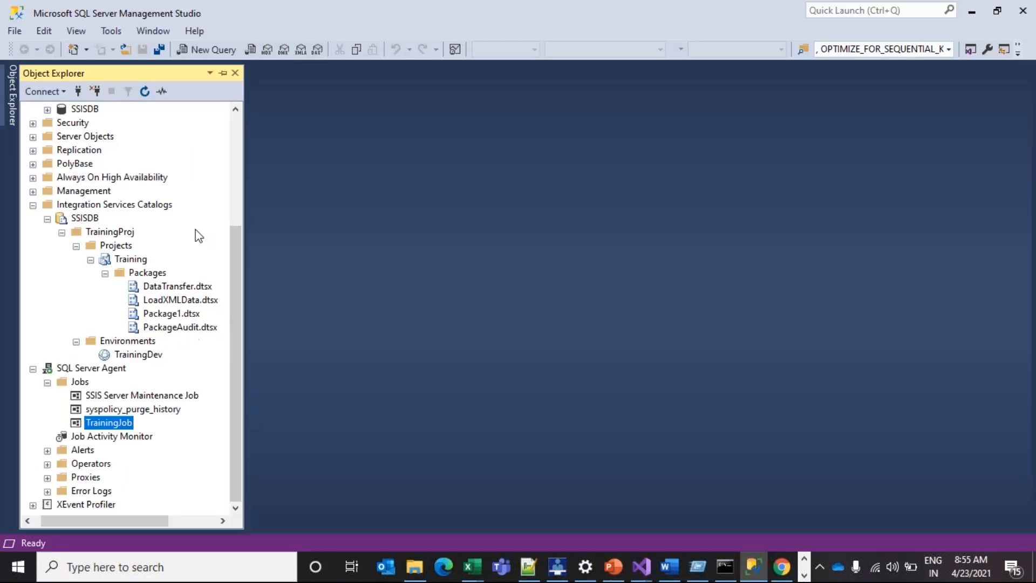
{"action": "left_click_drag", "start_coordinate": [235, 237], "coordinate": [218, 206]}
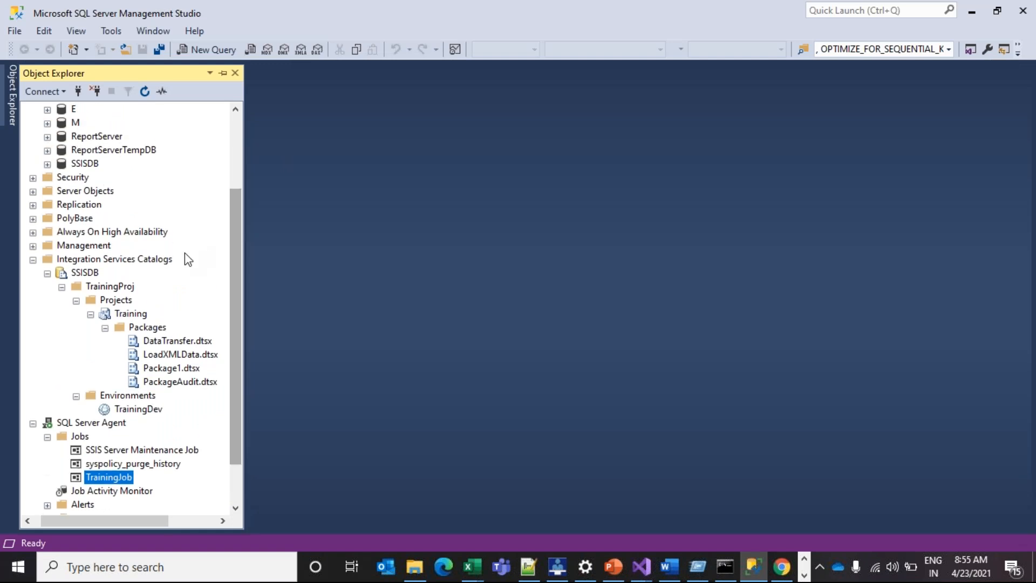
{"action": "left_click", "coordinate": [157, 260]}
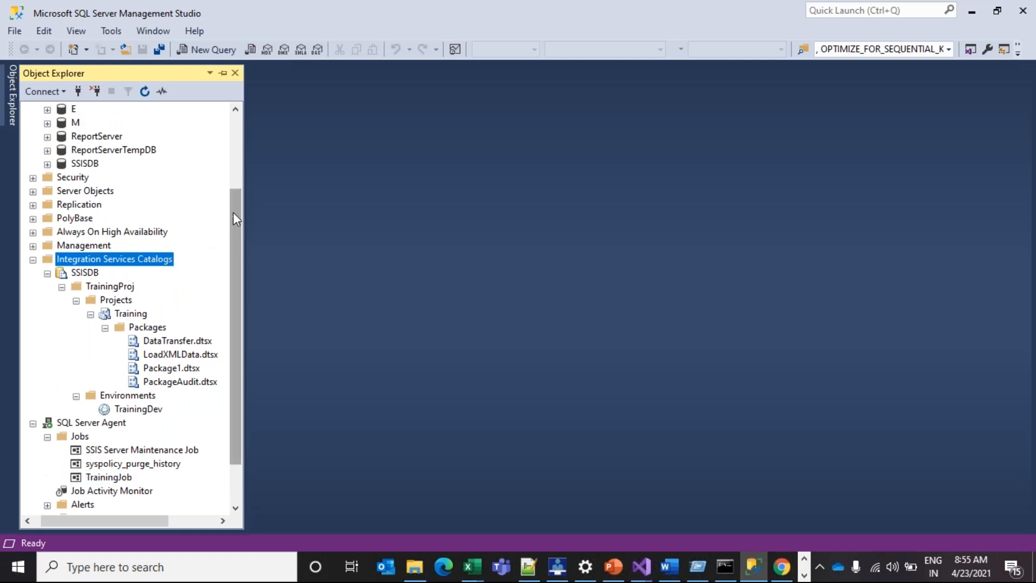
{"action": "left_click_drag", "start_coordinate": [234, 210], "coordinate": [238, 190]}
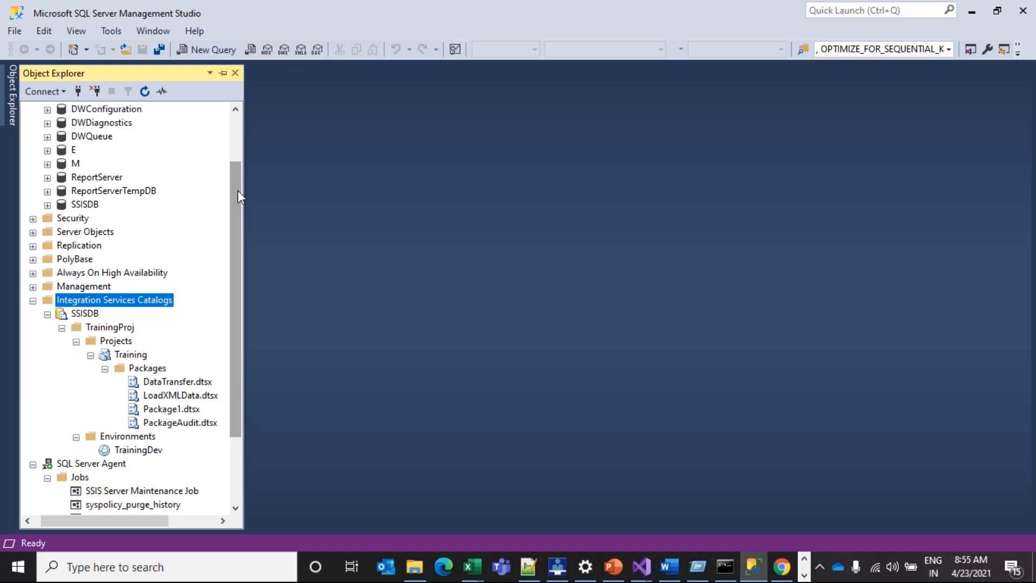
{"action": "left_click_drag", "start_coordinate": [244, 192], "coordinate": [262, 198]}
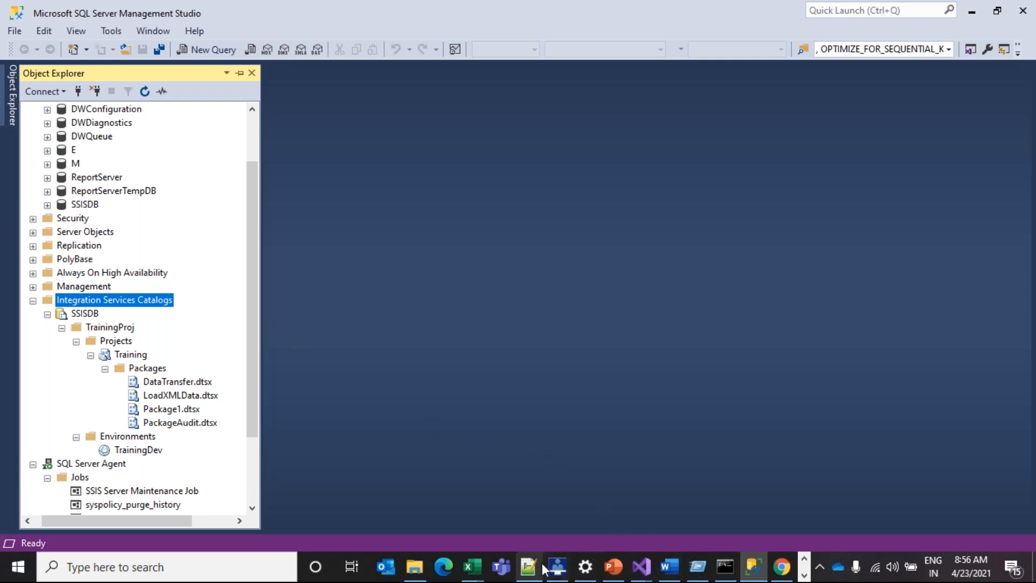
{"action": "mouse_move", "coordinate": [615, 572]}
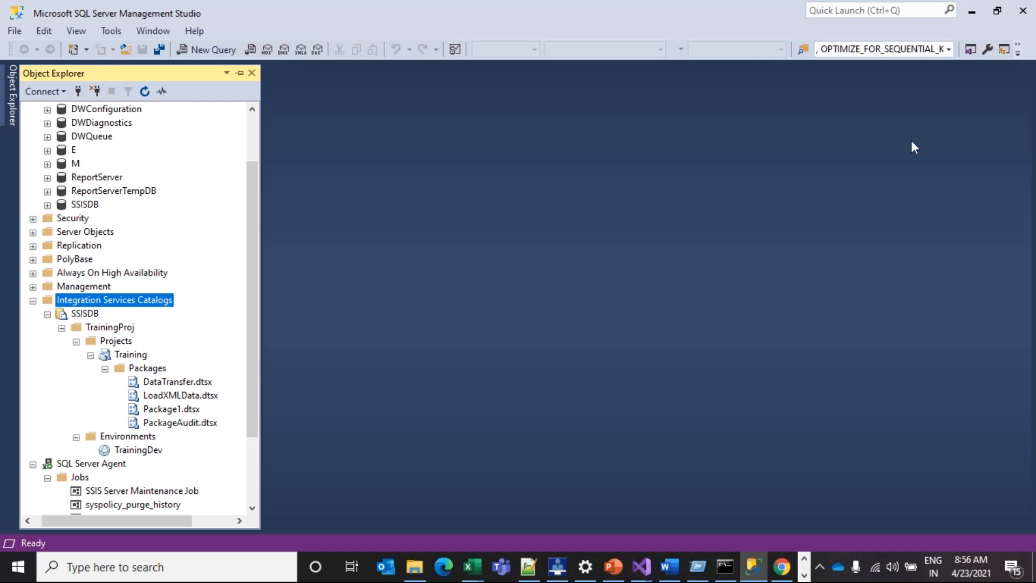
{"action": "left_click", "coordinate": [916, 21]}
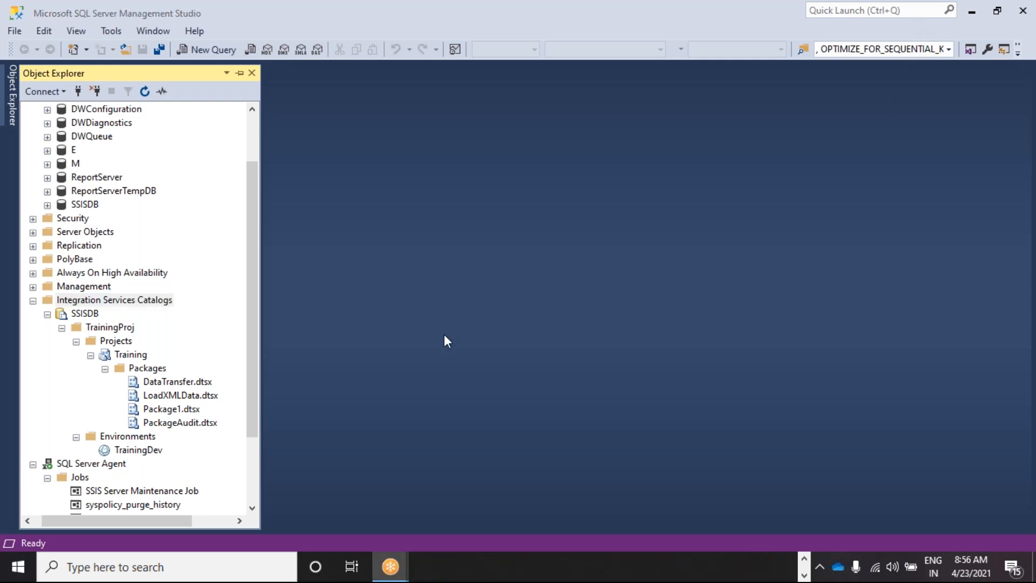